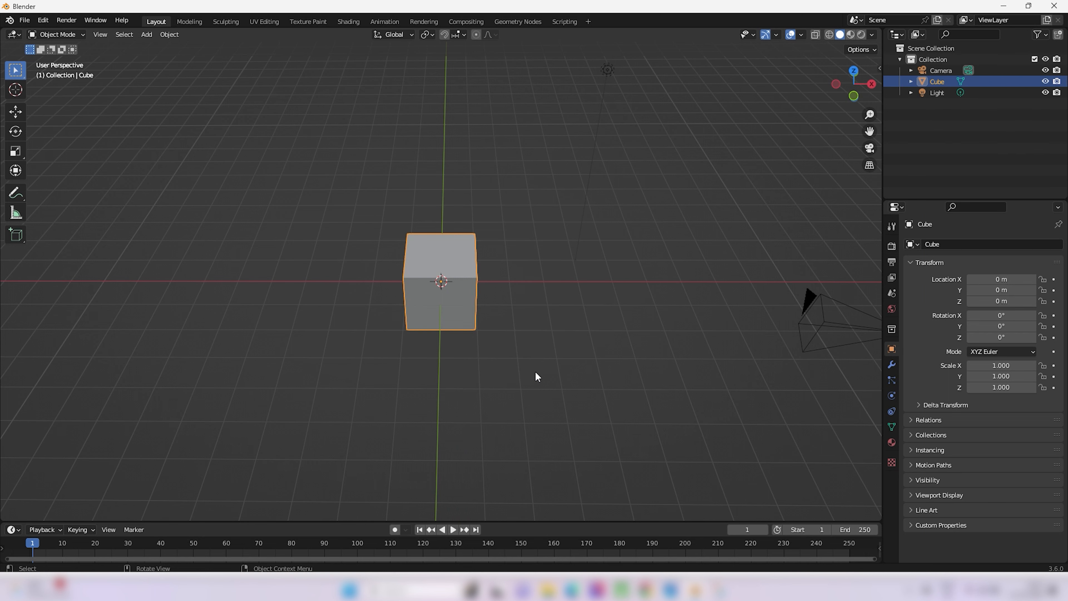
# Examine the default cube, camera and light from several distances and angles by panning, zooming and orbiting around them
pyautogui.press('shift')
pyautogui.keyDown('shift'); pyautogui.moveTo(545, 307); pyautogui.dragTo(706, 288, button='middle'); pyautogui.keyUp('shift')
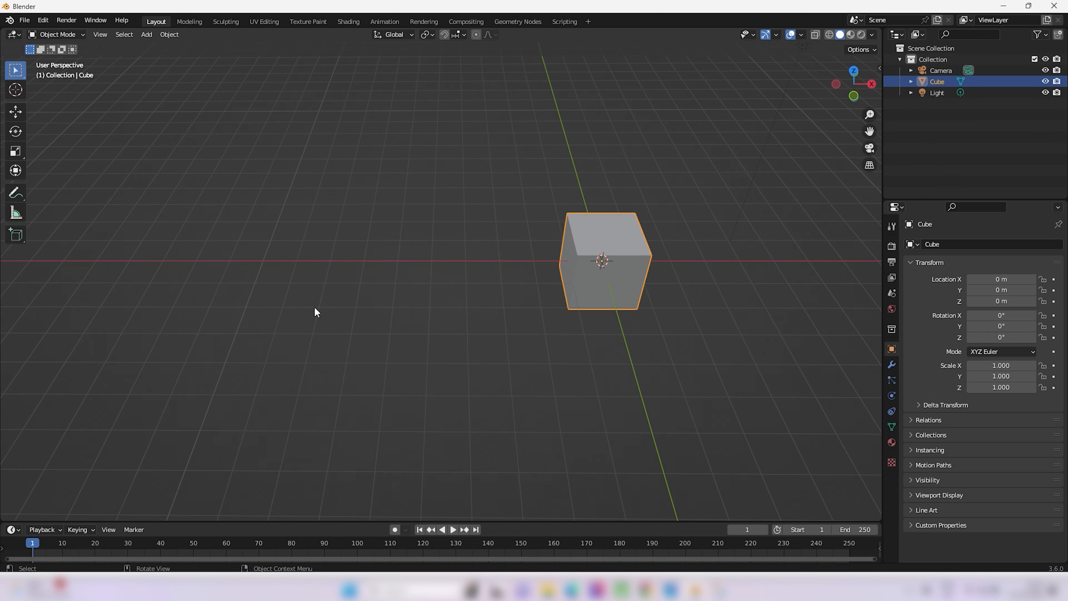
pyautogui.keyDown('shift'); pyautogui.moveTo(599, 321); pyautogui.dragTo(491, 300, button='middle'); pyautogui.keyUp('shift')
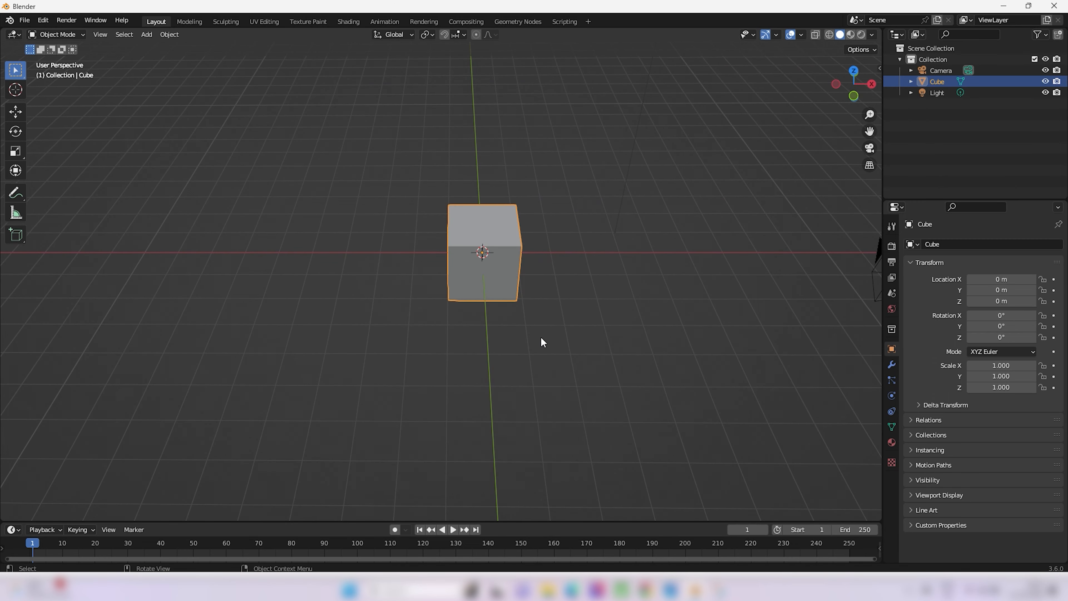
pyautogui.scroll(5, 517, 281)
pyautogui.scroll(-8, 517, 283)
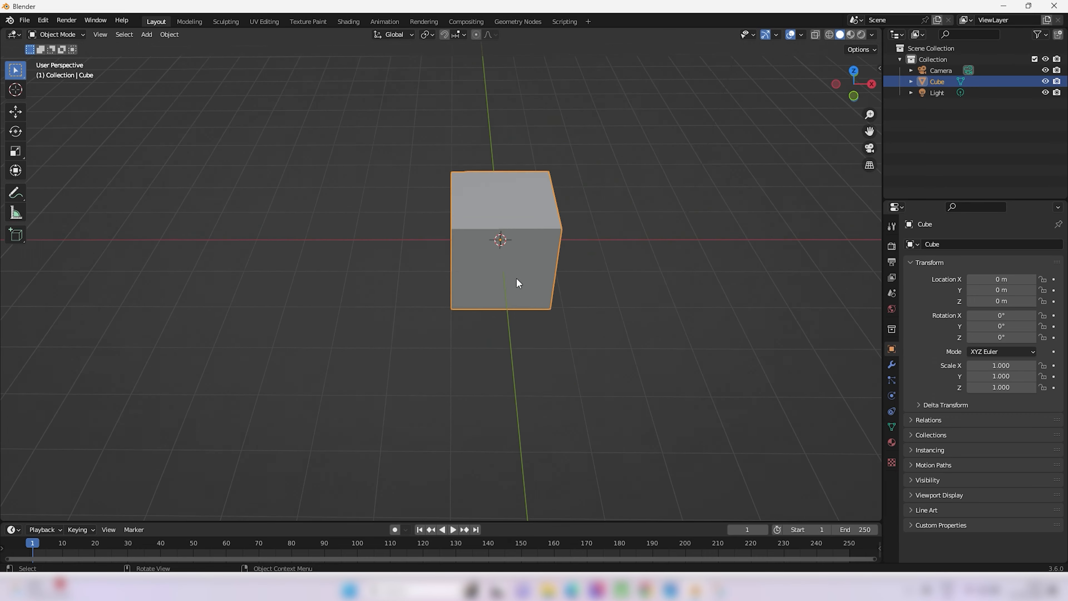
pyautogui.scroll(5, 515, 286)
pyautogui.scroll(-10, 515, 287)
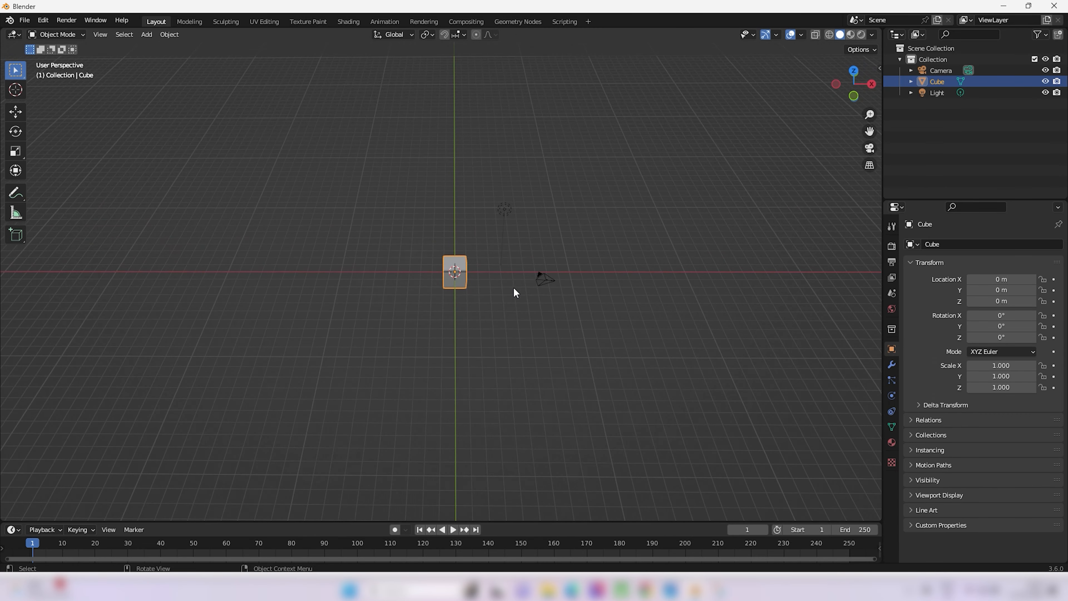
pyautogui.keyDown('shift'); pyautogui.moveTo(521, 285); pyautogui.dragTo(501, 294, button='middle'); pyautogui.keyUp('shift')
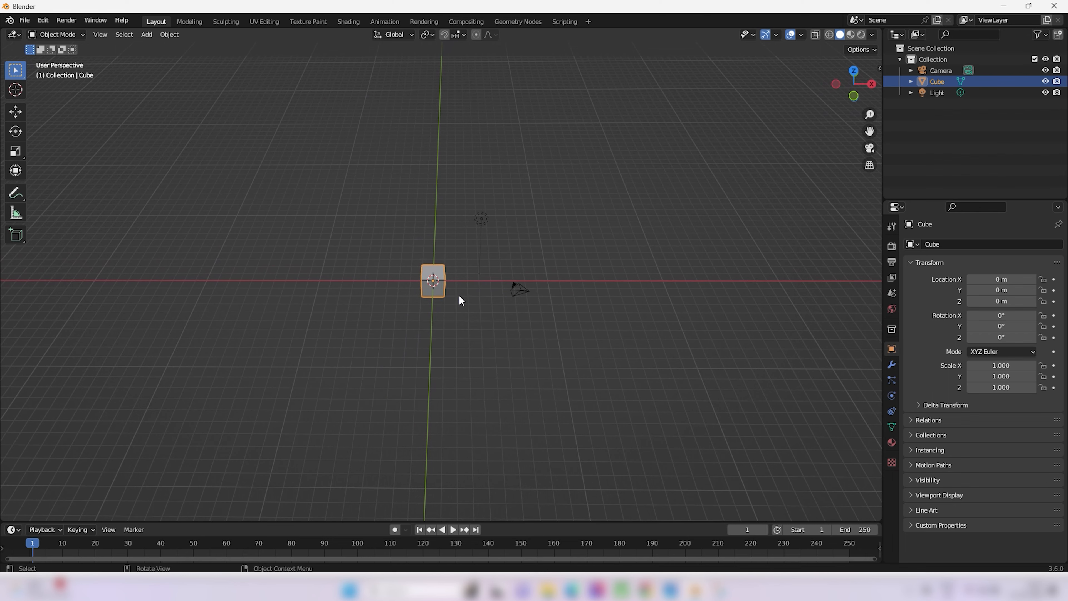
pyautogui.moveTo(456, 287)
pyautogui.mouseDown(button='middle')
pyautogui.moveTo(329, 264)
pyautogui.moveTo(532, 288)
pyautogui.moveTo(305, 276)
pyautogui.moveTo(461, 284)
pyautogui.mouseUp(button='middle')
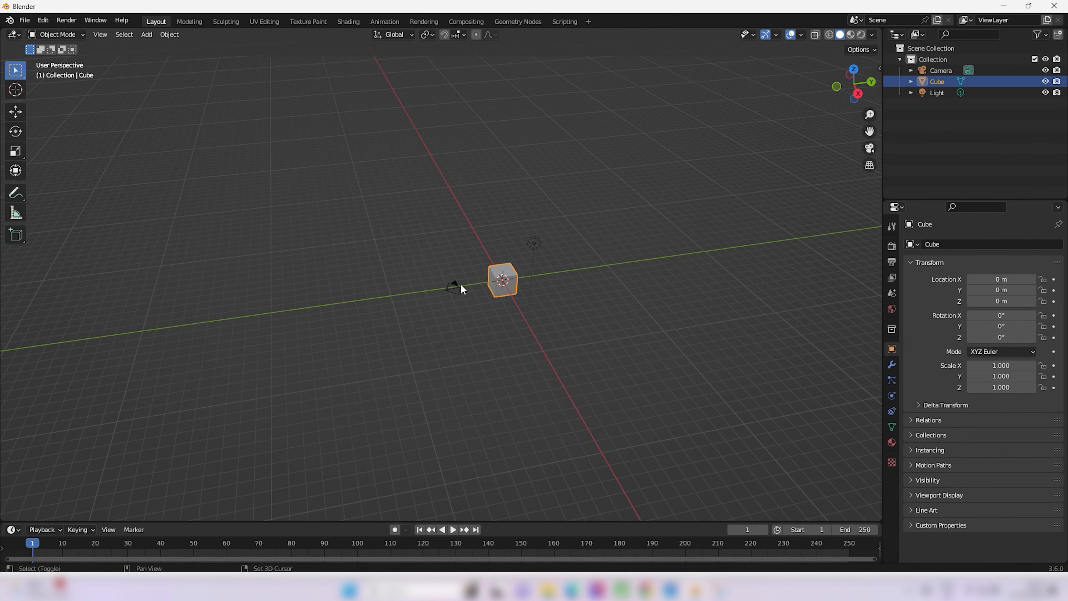
pyautogui.scroll(3, 521, 292)
pyautogui.scroll(4, 521, 293)
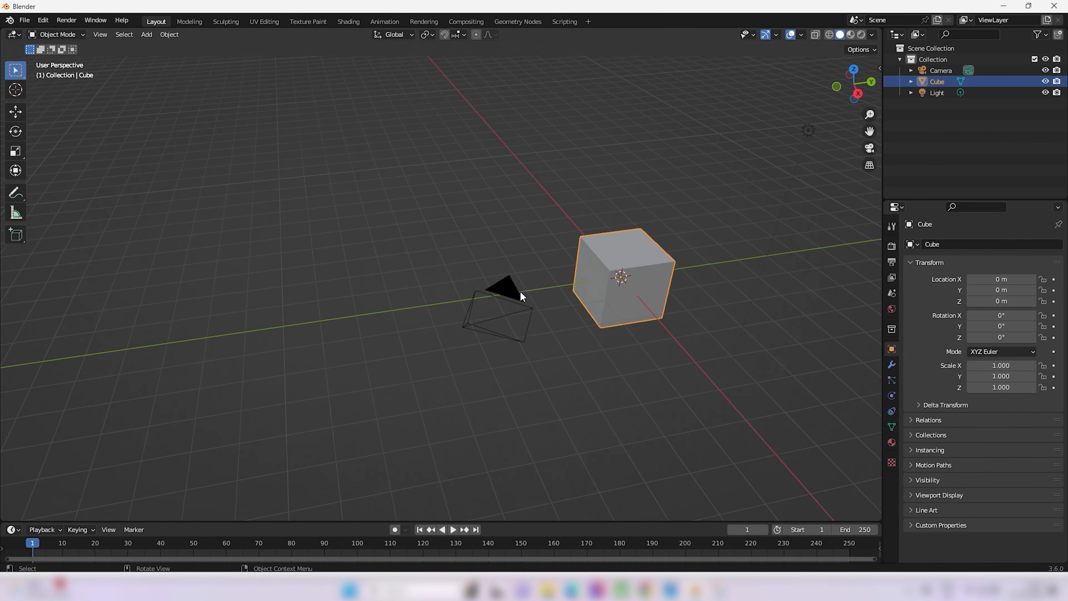
pyautogui.scroll(-8, 521, 293)
pyautogui.keyDown('shift'); pyautogui.moveTo(533, 290); pyautogui.dragTo(393, 313, button='middle'); pyautogui.keyUp('shift')
pyautogui.scroll(2, 448, 302)
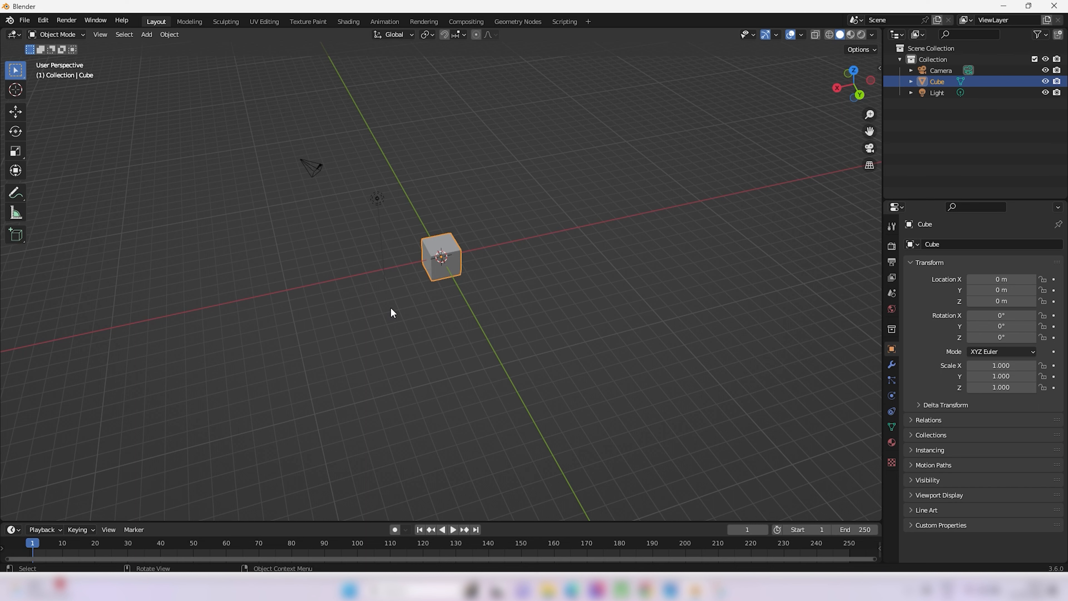
# View the scene in the front, right and top orthographic views in turn
pyautogui.press('KP_1')
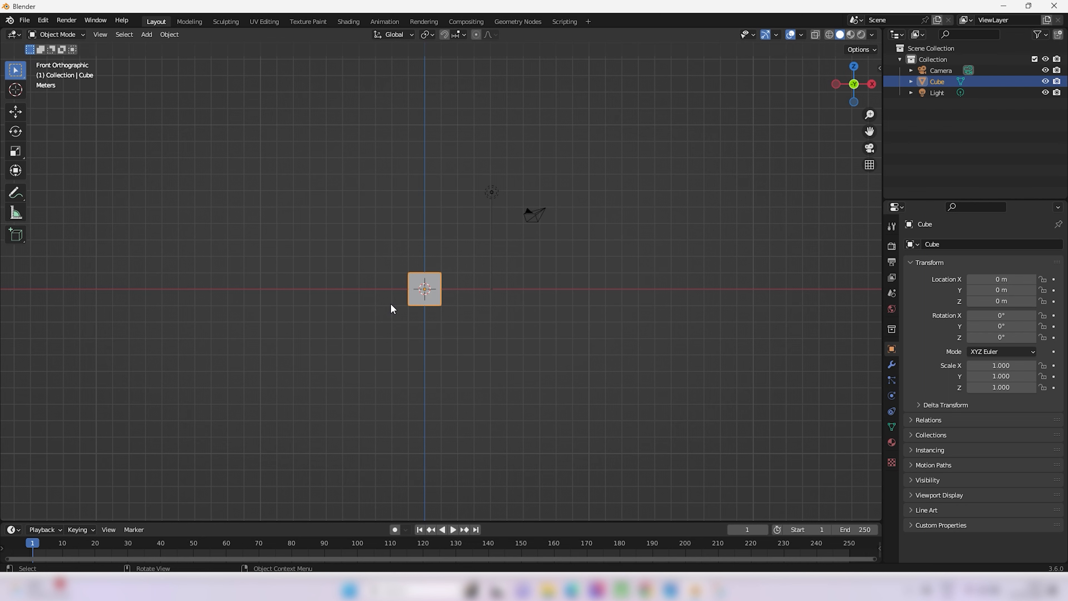
pyautogui.press('KP_3')
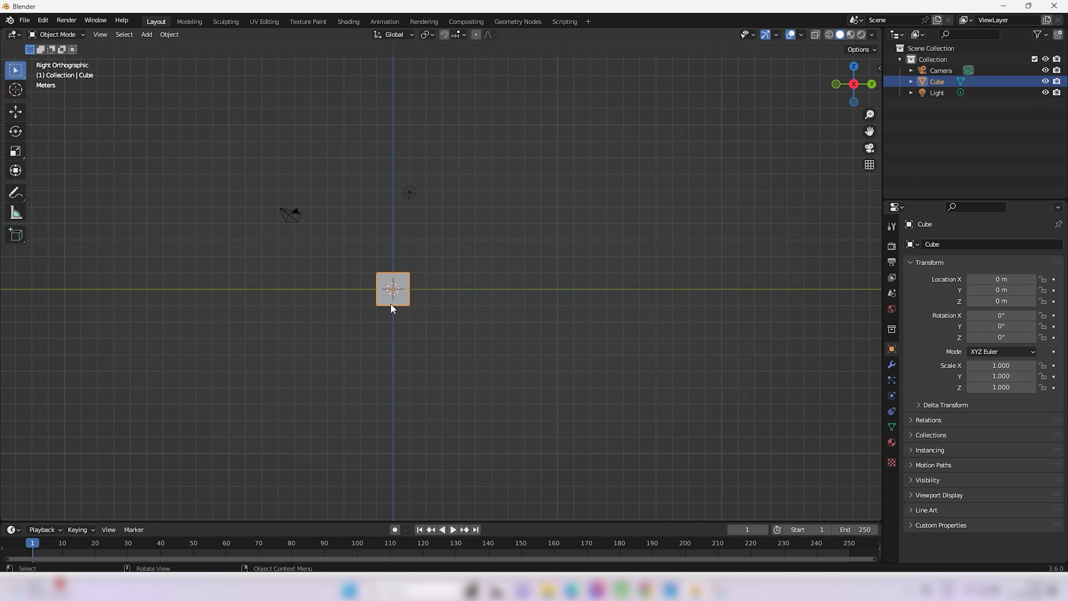
pyautogui.press('KP_7')
pyautogui.press('KP_1')
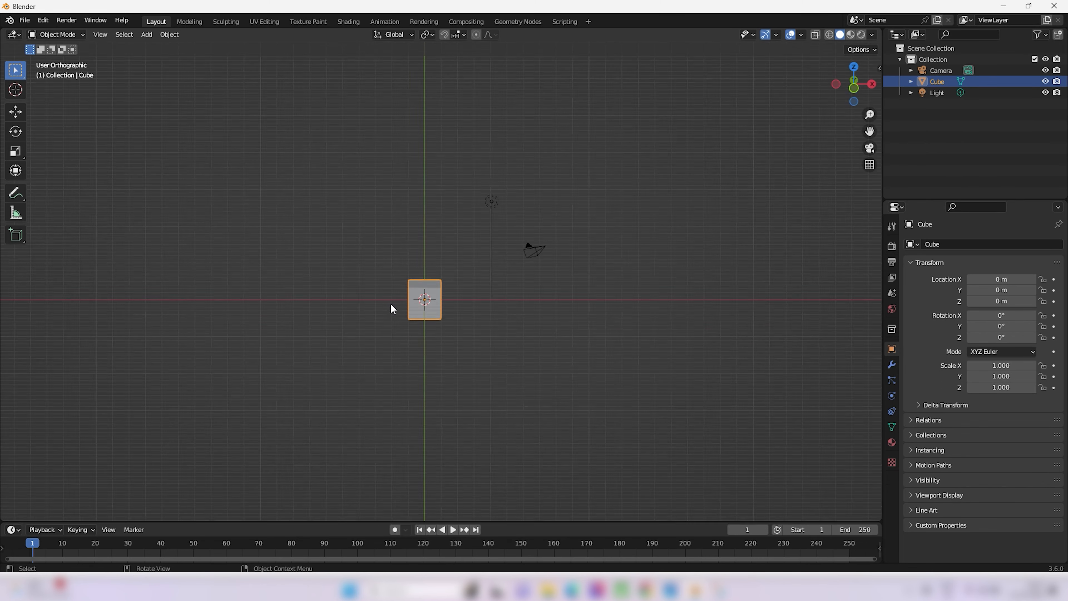
pyautogui.press('KP_3')
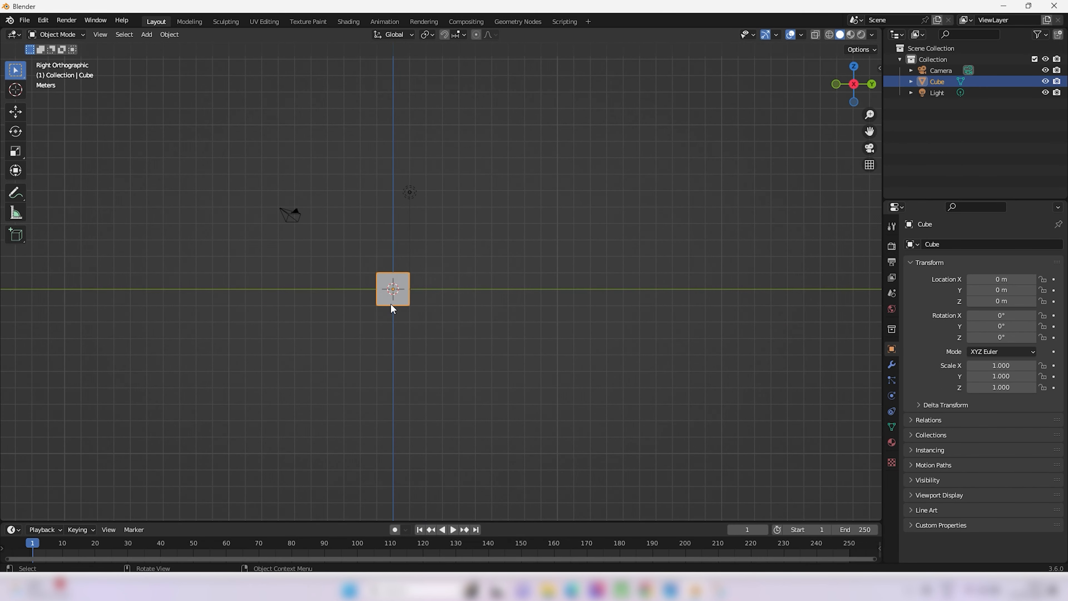
pyautogui.press('KP_7')
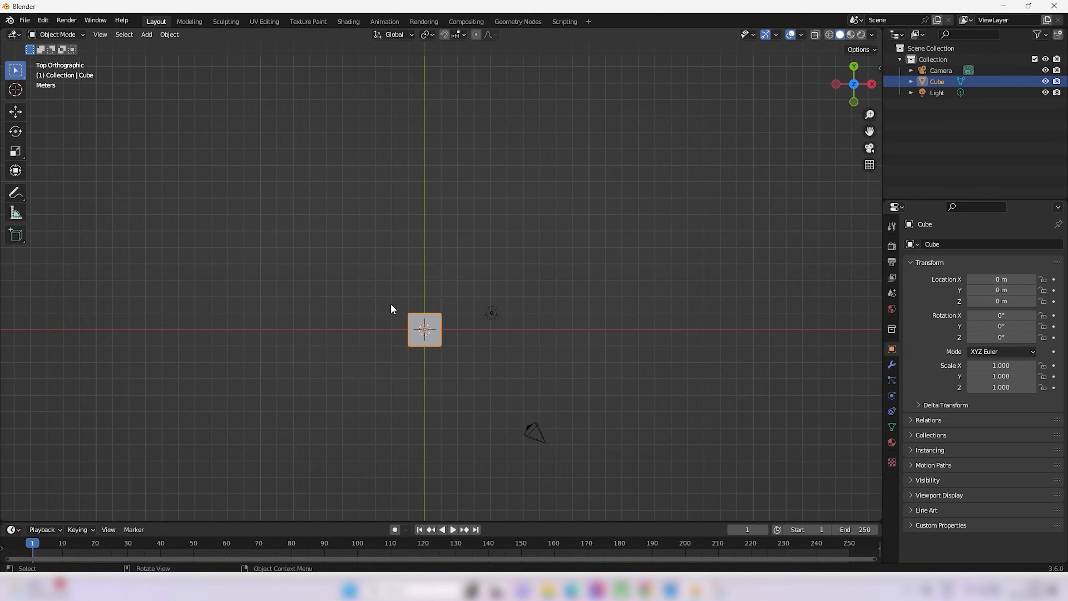
# Compare the opposing orthographic views, front and back, right and left, top and bottom, finishing on the front view
pyautogui.press('ctrl+KP_1')
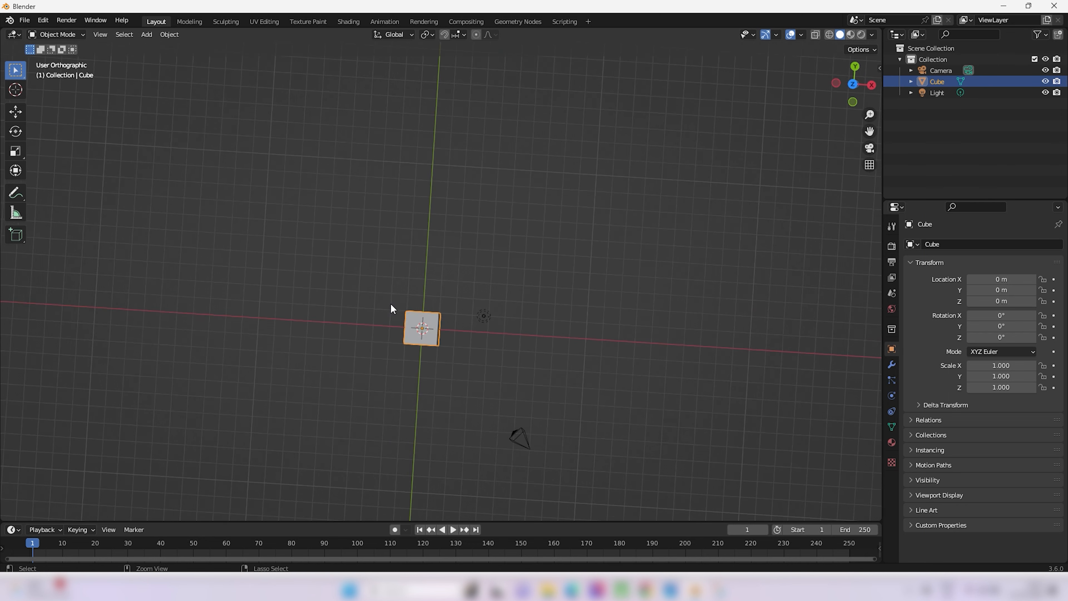
pyautogui.press('ctrl+KP_1')
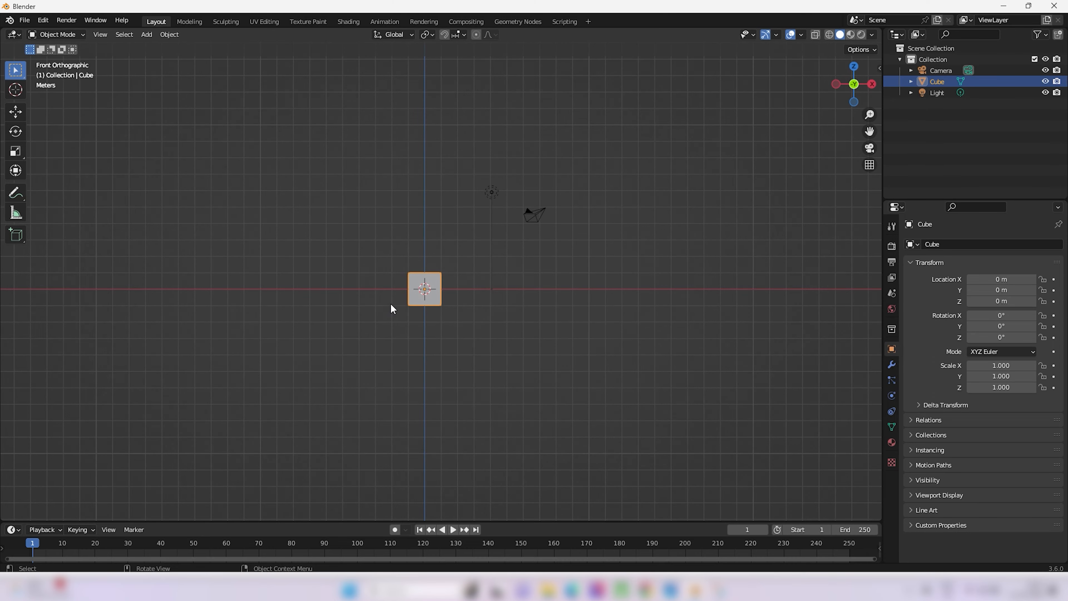
pyautogui.press('ctrl+KP_1')
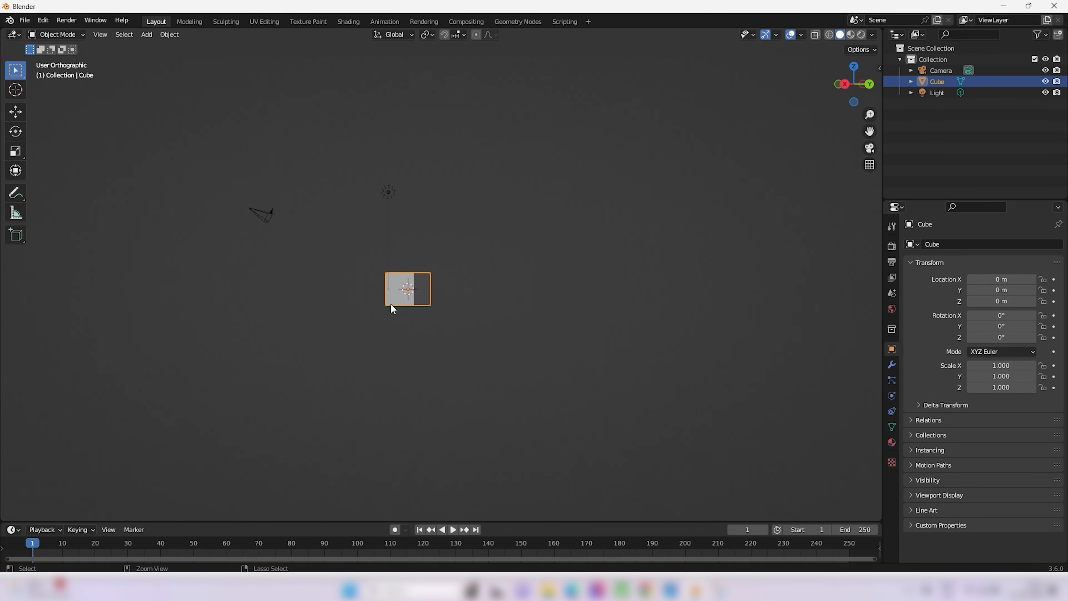
pyautogui.press('KP_3')
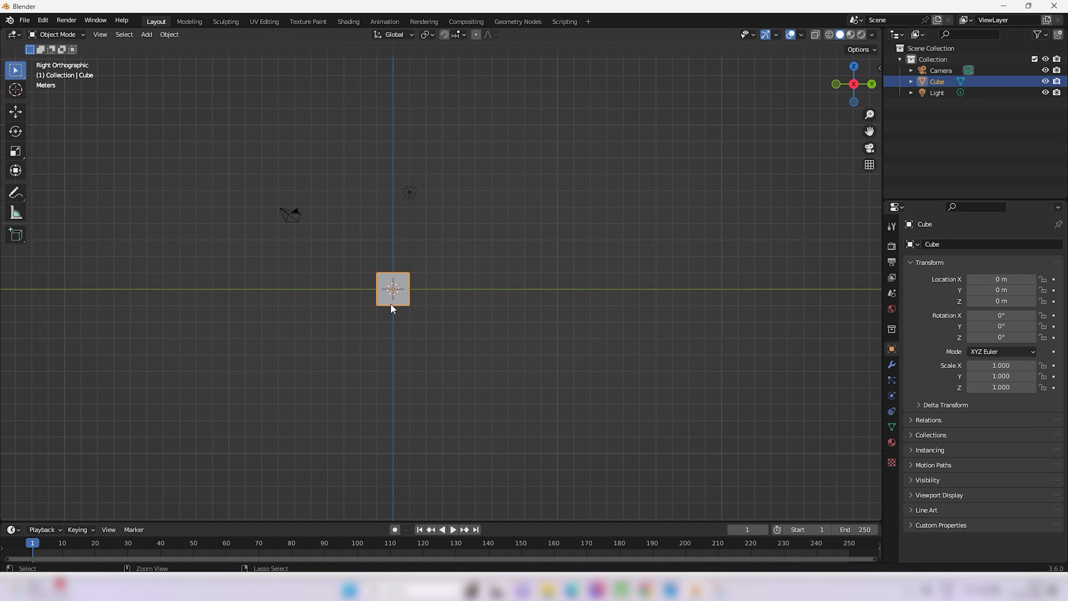
pyautogui.press('ctrl+KP_3')
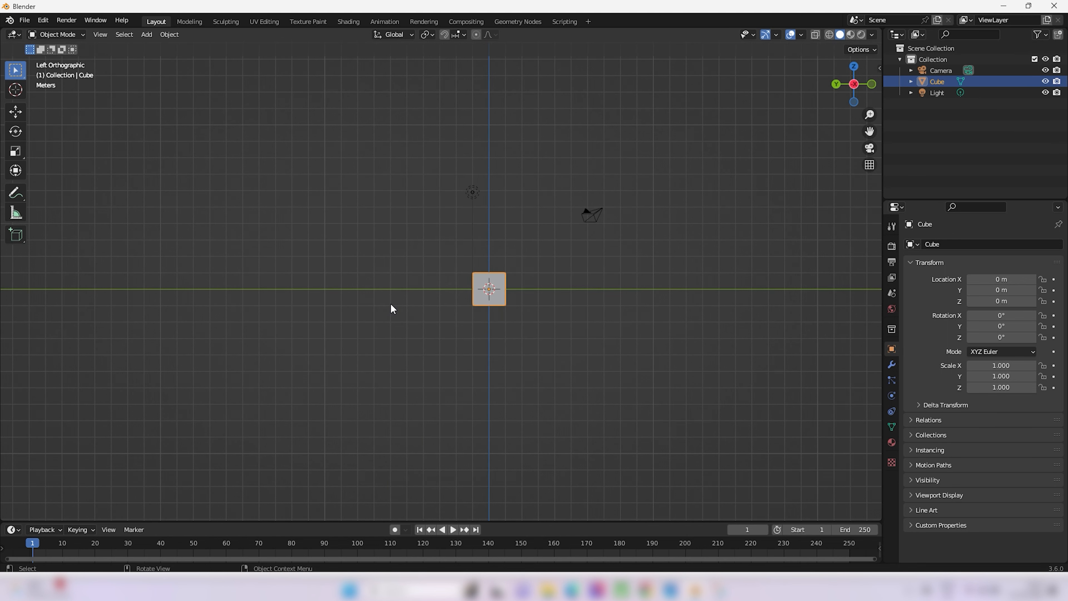
pyautogui.press('KP_7')
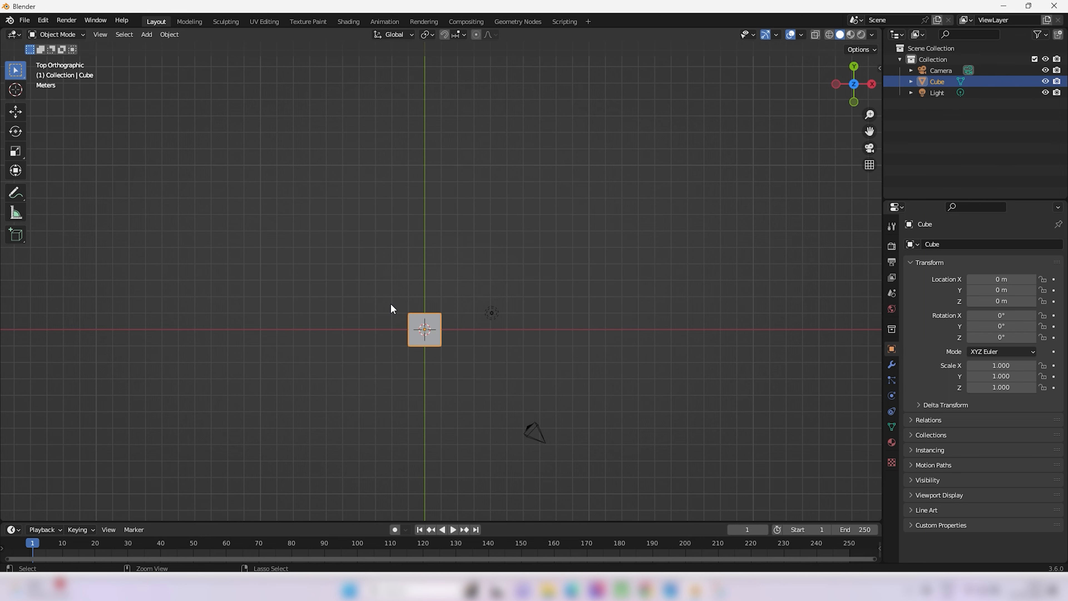
pyautogui.press('ctrl+KP_7')
pyautogui.press('KP_1')
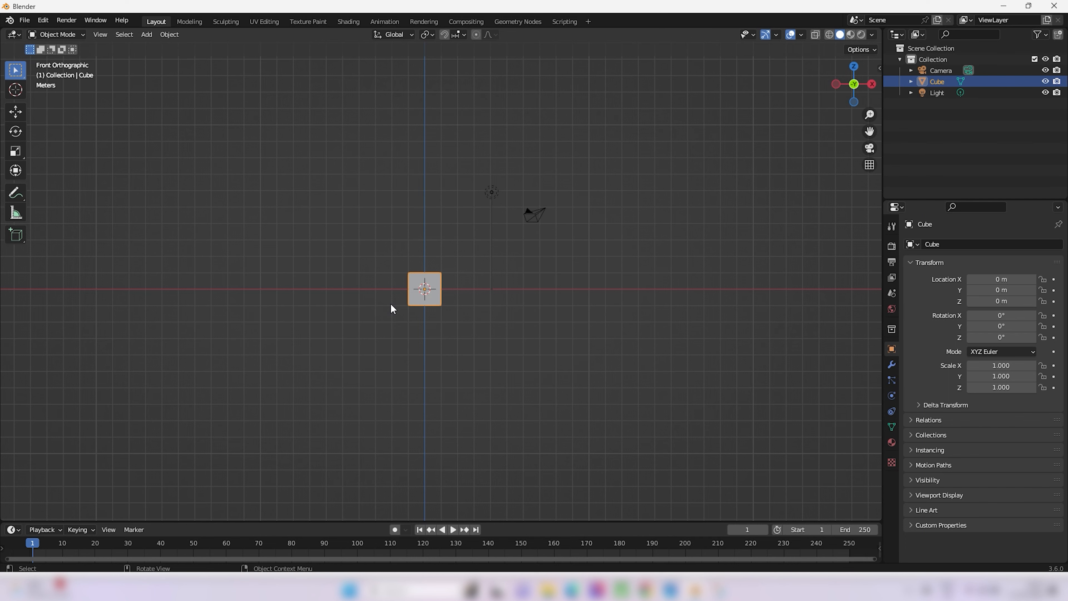
# Return to an angled perspective view and try selecting and deselecting the cube
pyautogui.moveTo(456, 291); pyautogui.dragTo(470, 262, button='middle')
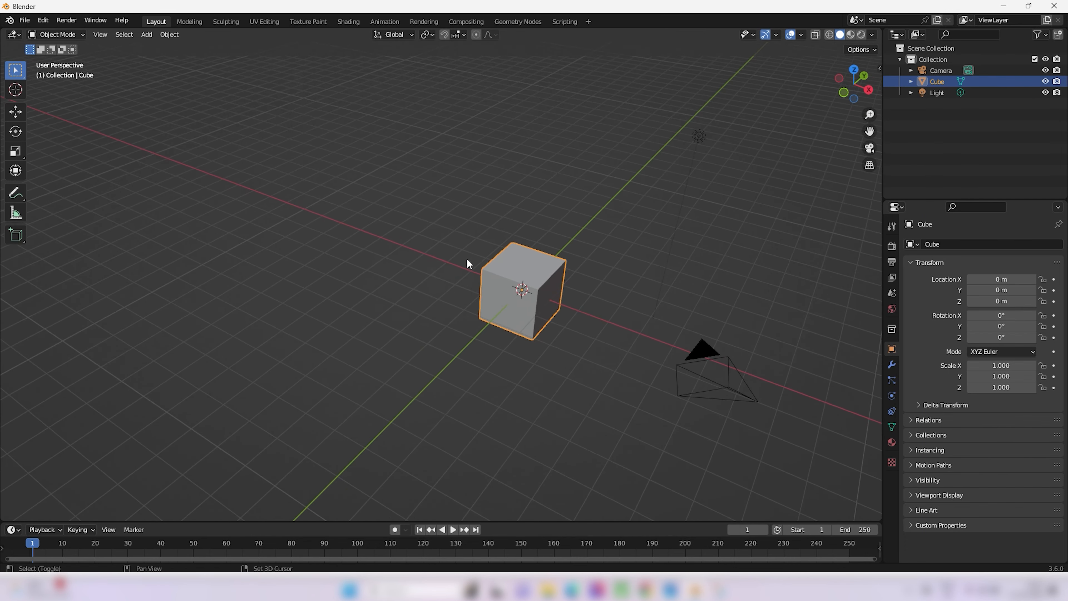
pyautogui.click(556, 343)
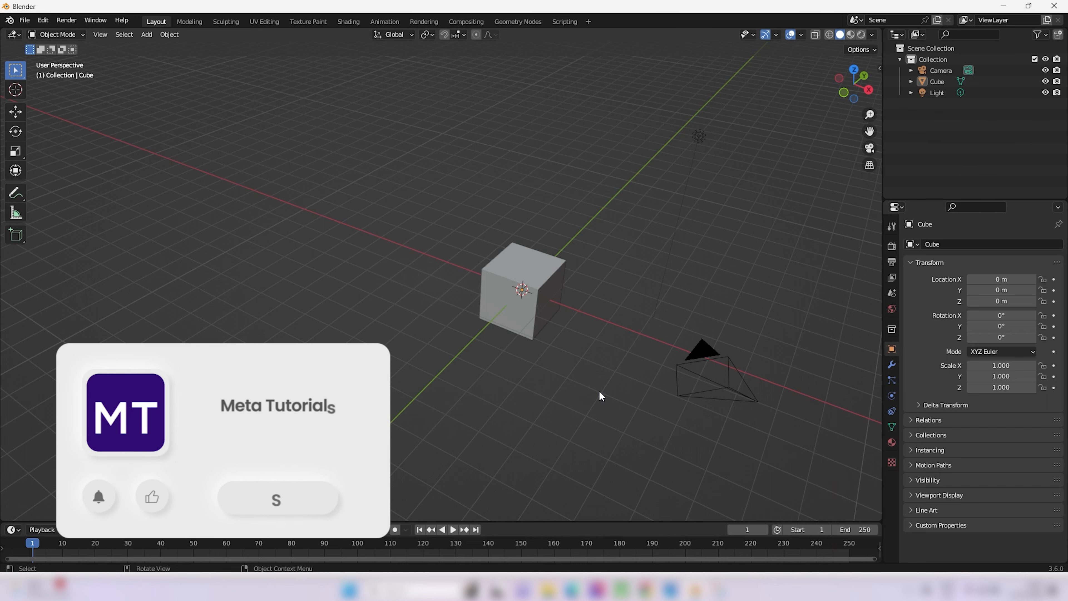
pyautogui.click(545, 281)
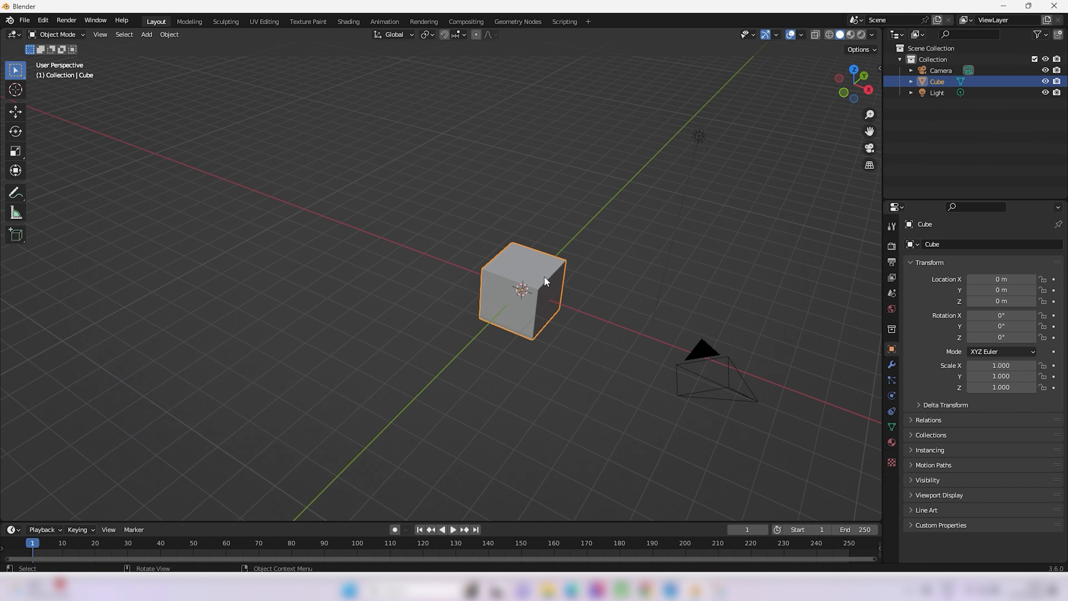
pyautogui.click(615, 359)
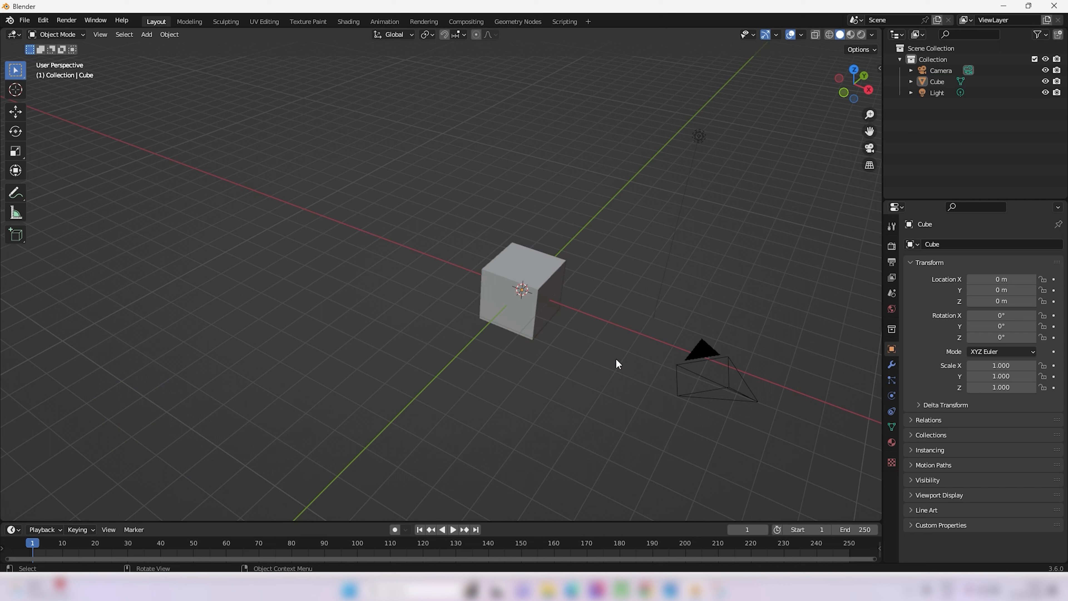
pyautogui.click(535, 271)
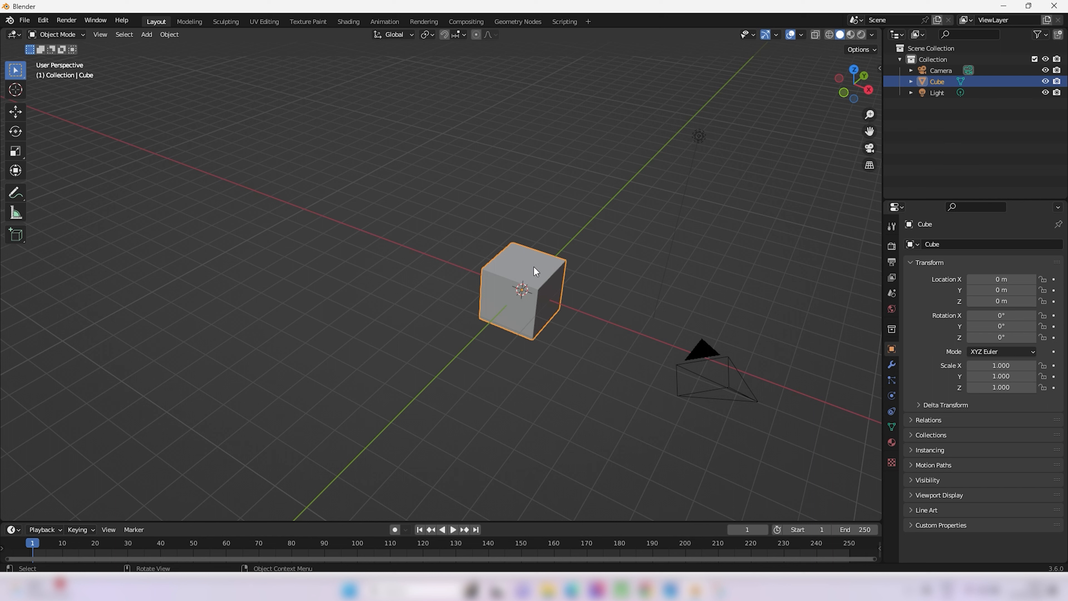
pyautogui.click(590, 354)
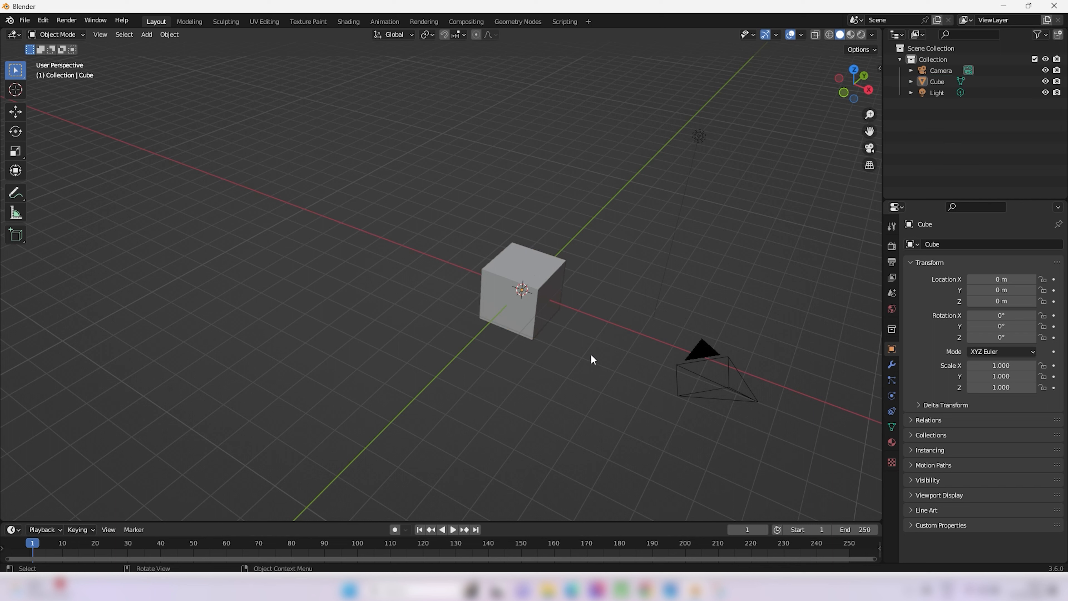
# Move the cube along the global X axis to about 6.72 m from the origin and deselect it
pyautogui.click(536, 277)
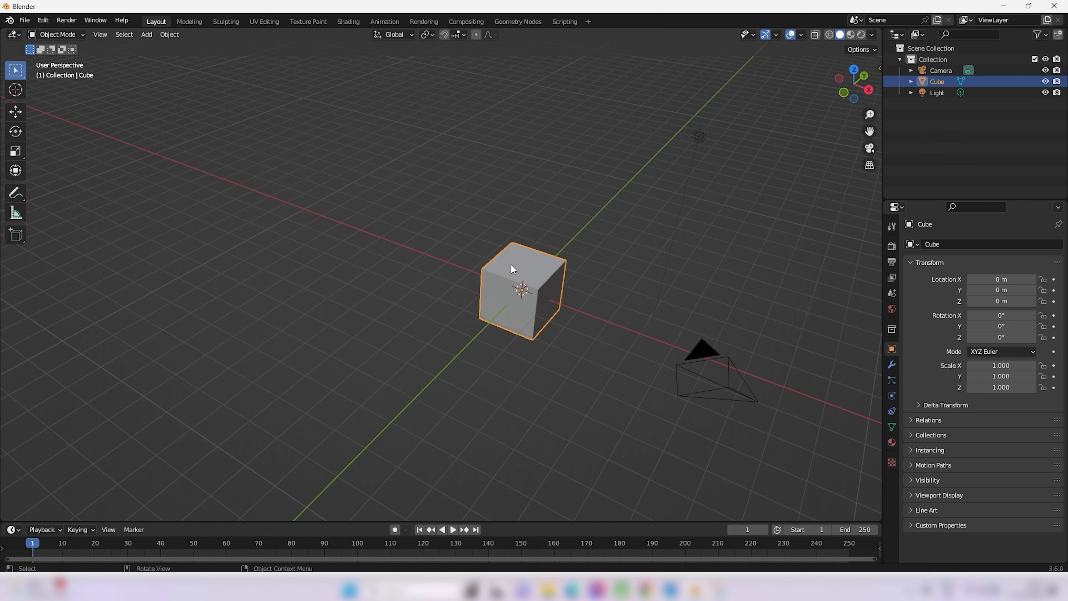
pyautogui.press('g')
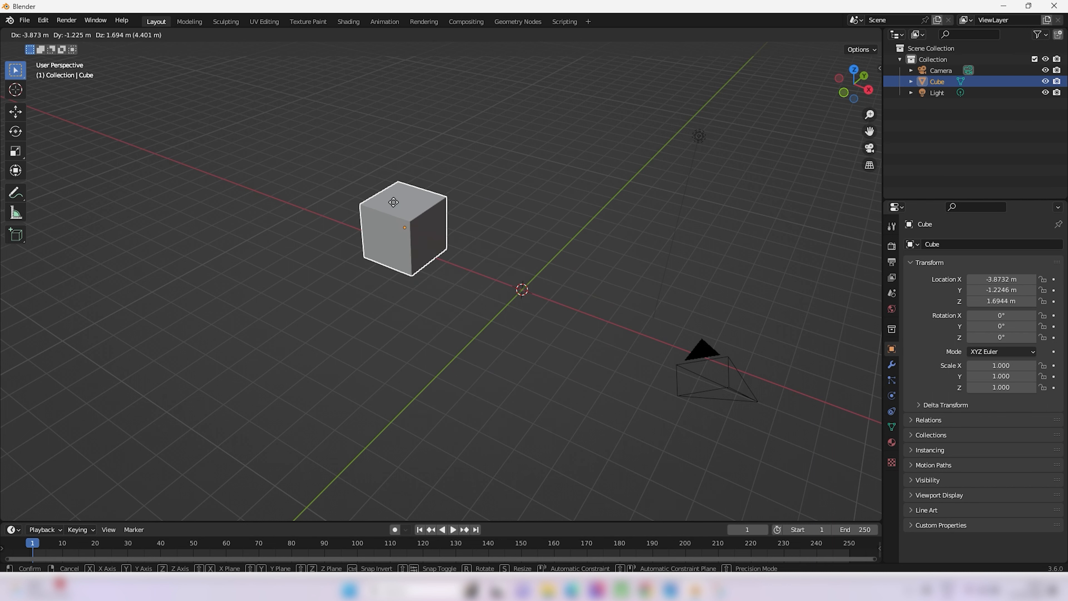
pyautogui.press('x')
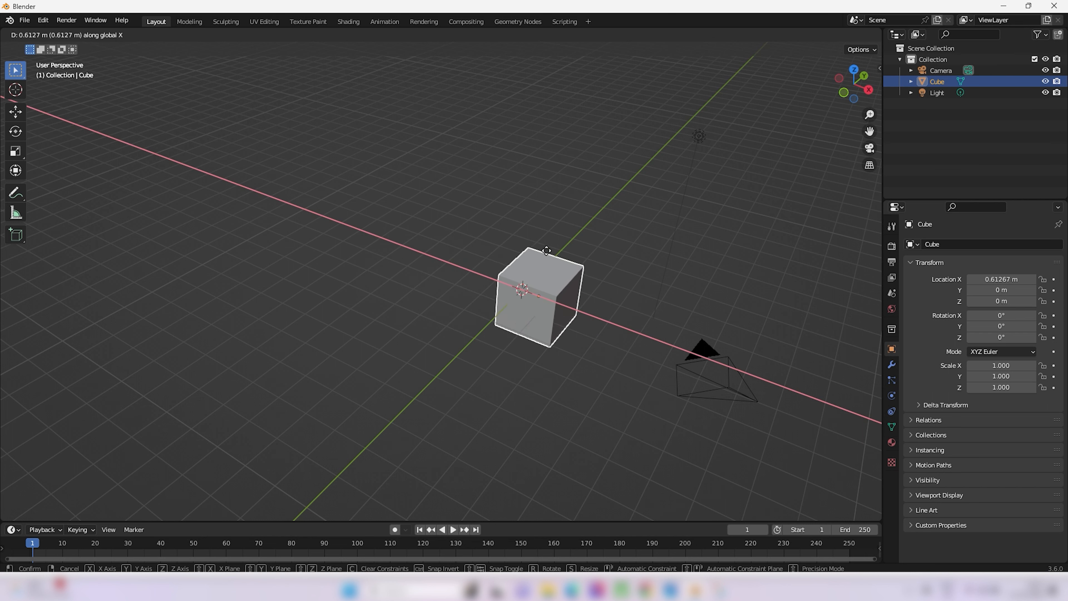
pyautogui.click(743, 292)
pyautogui.moveTo(743, 290); pyautogui.dragTo(703, 346, button='middle')
pyautogui.click(756, 396)
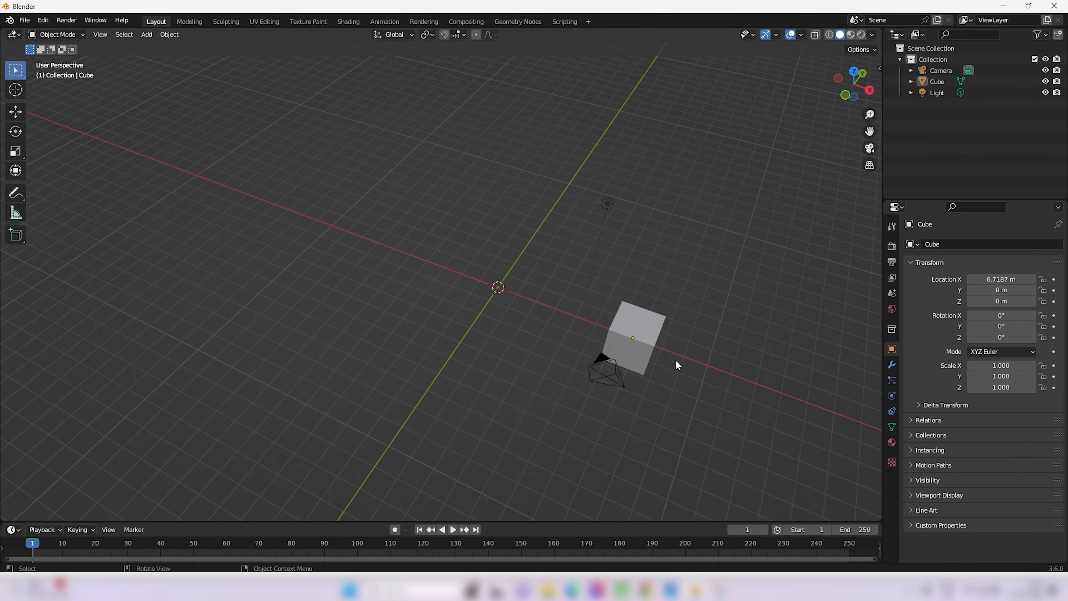
# Try moving the cube along the global Y axis, cancel the move and deselect the cube
pyautogui.click(648, 348)
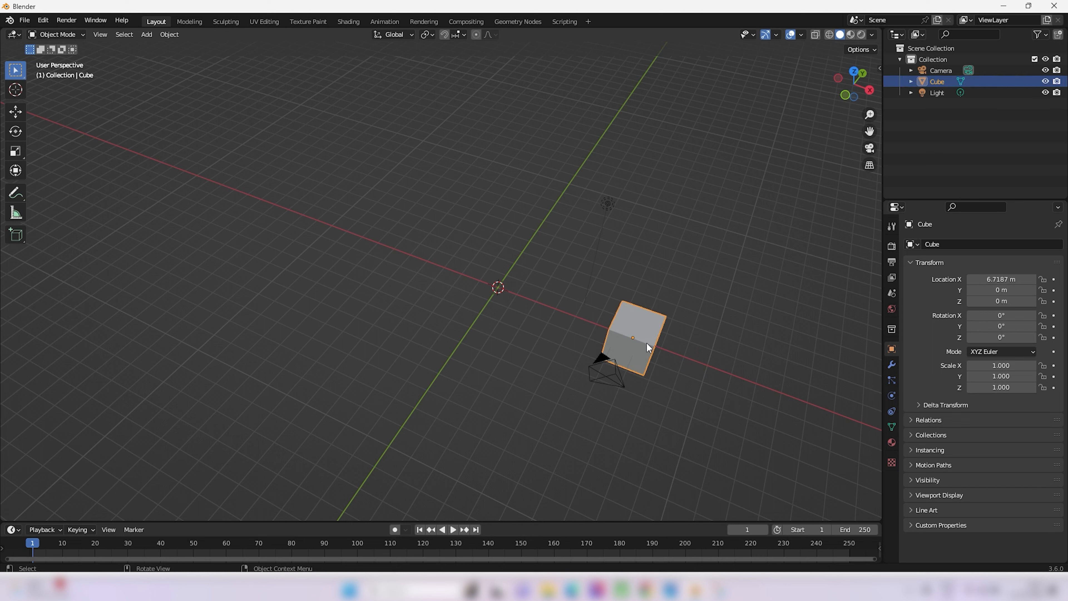
pyautogui.press('g')
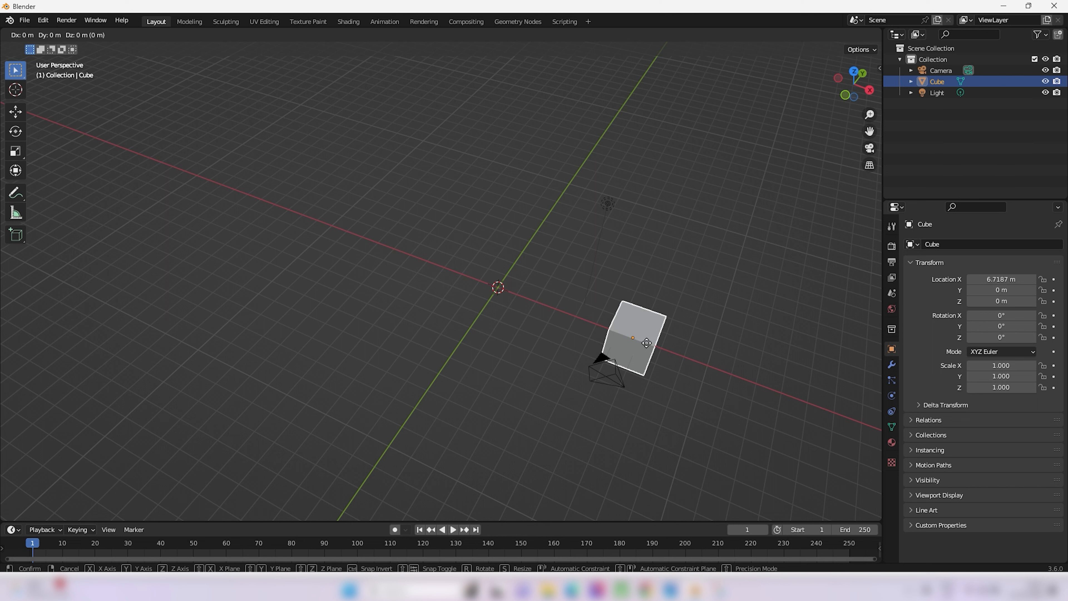
pyautogui.press('y')
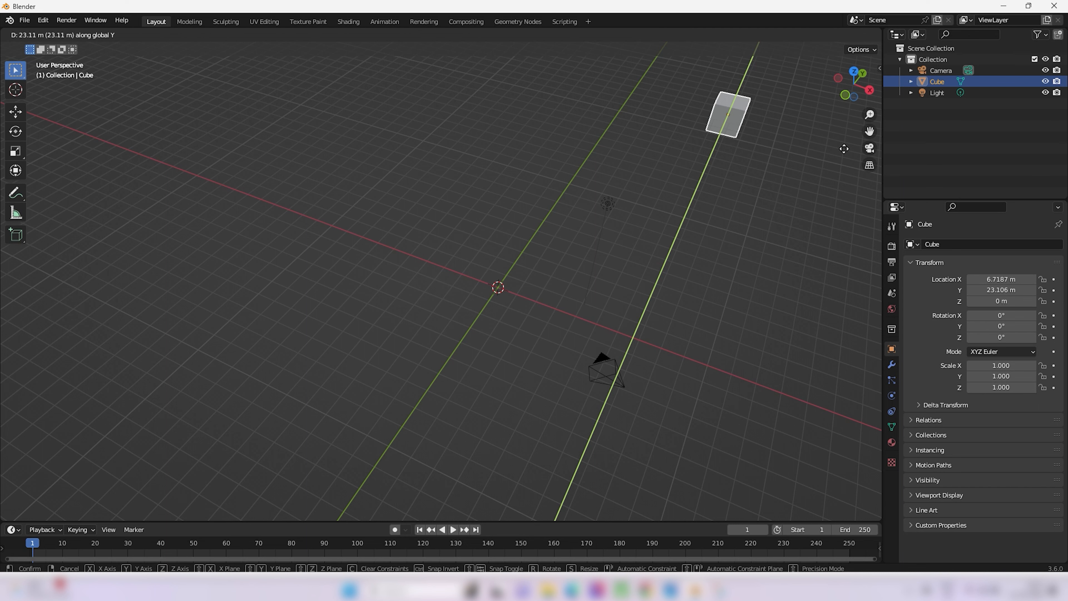
pyautogui.press('Escape')
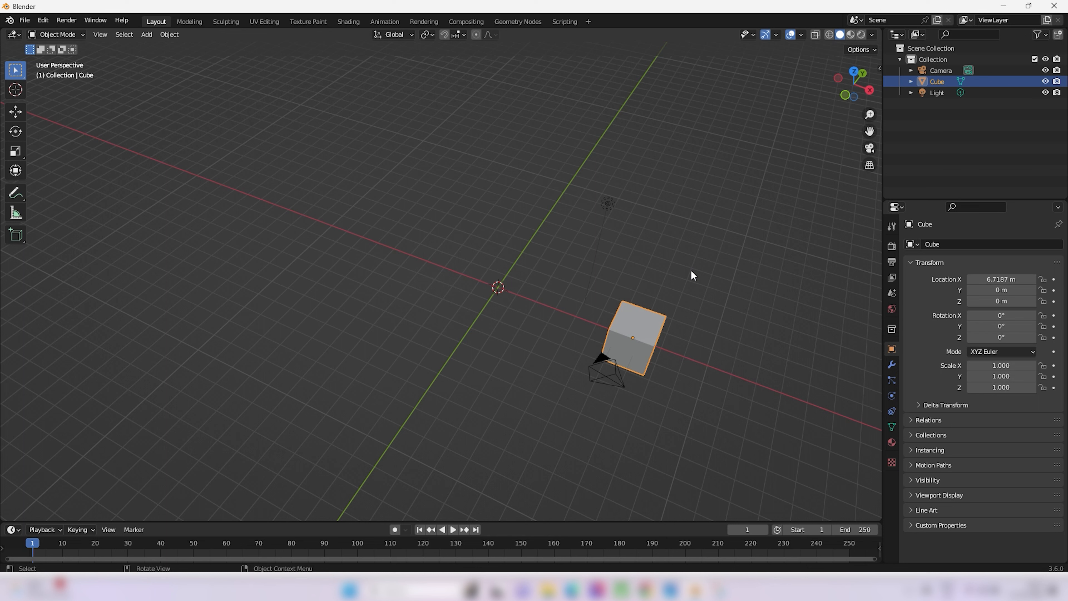
pyautogui.click(788, 288)
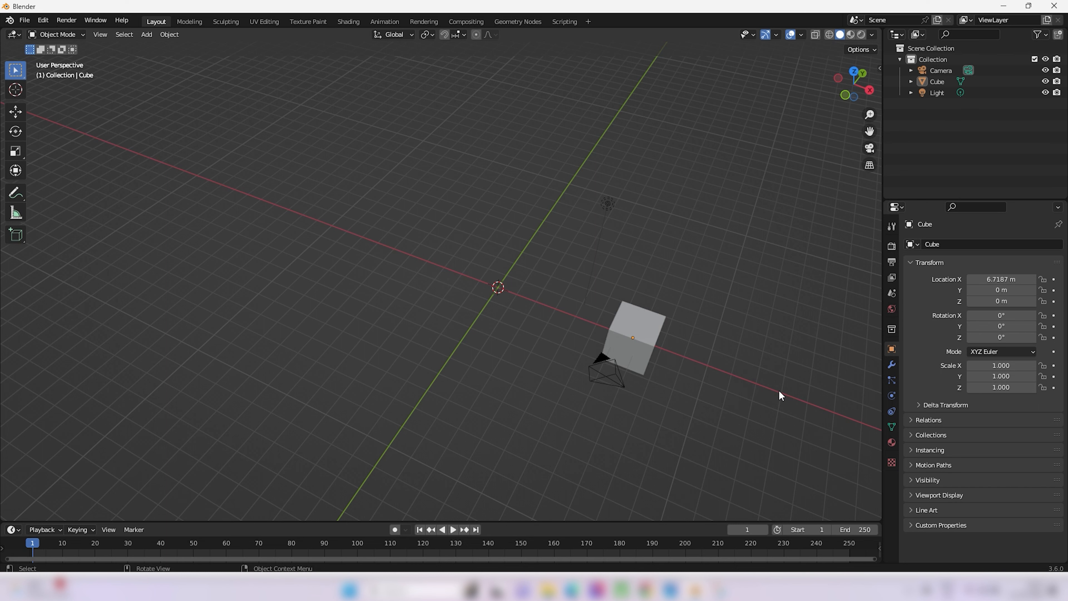
# Scale the cube along the global X axis to an X scale of about 1.94 and deselect it
pyautogui.click(637, 342)
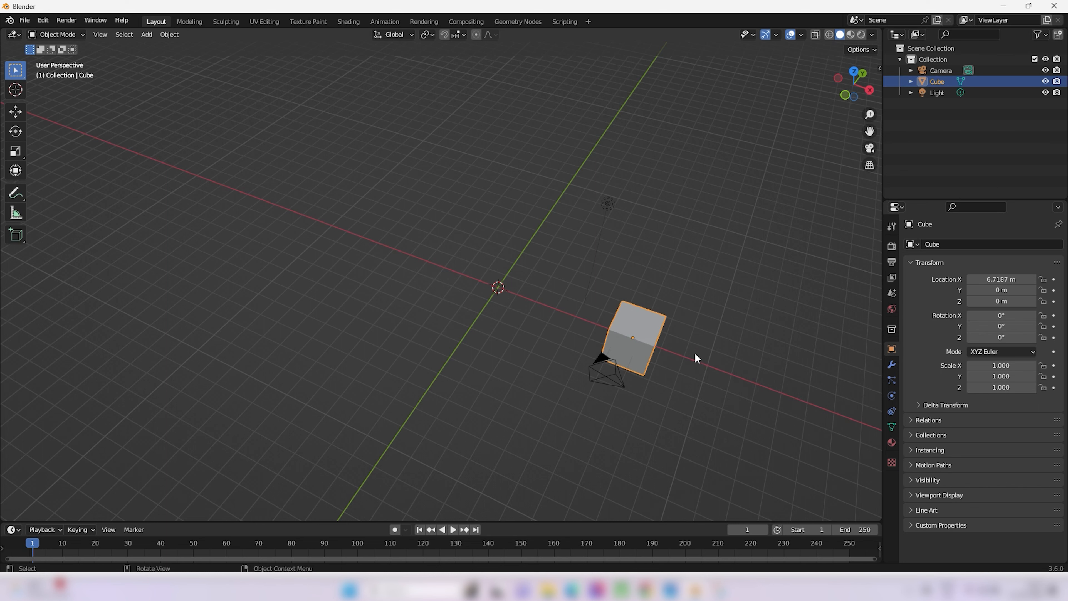
pyautogui.keyDown('shift'); pyautogui.moveTo(703, 372); pyautogui.dragTo(426, 342, button='middle'); pyautogui.keyUp('shift')
pyautogui.scroll(4, 579, 338)
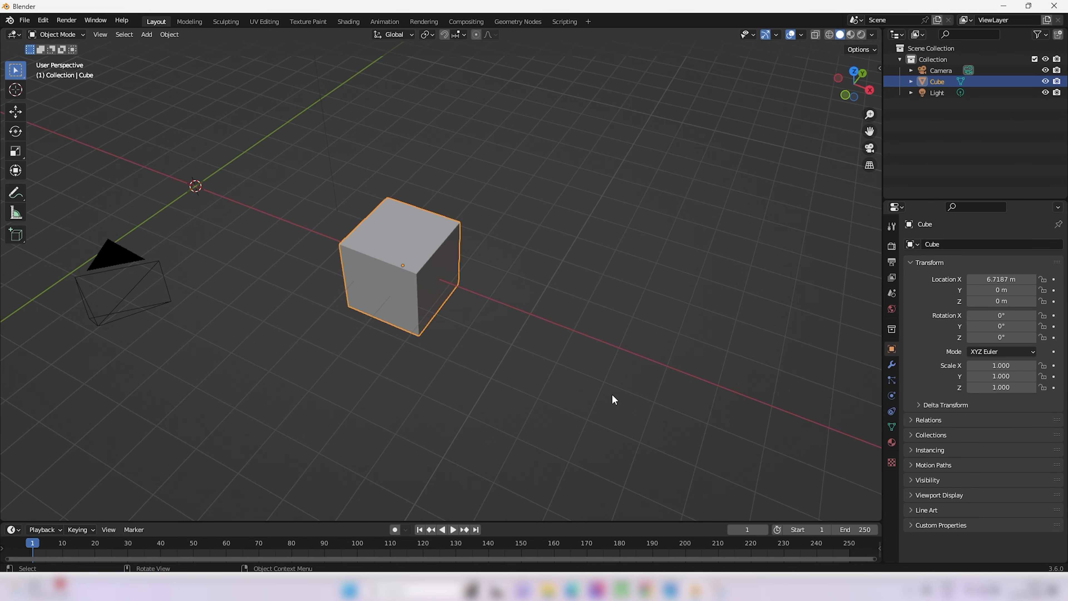
pyautogui.press('s')
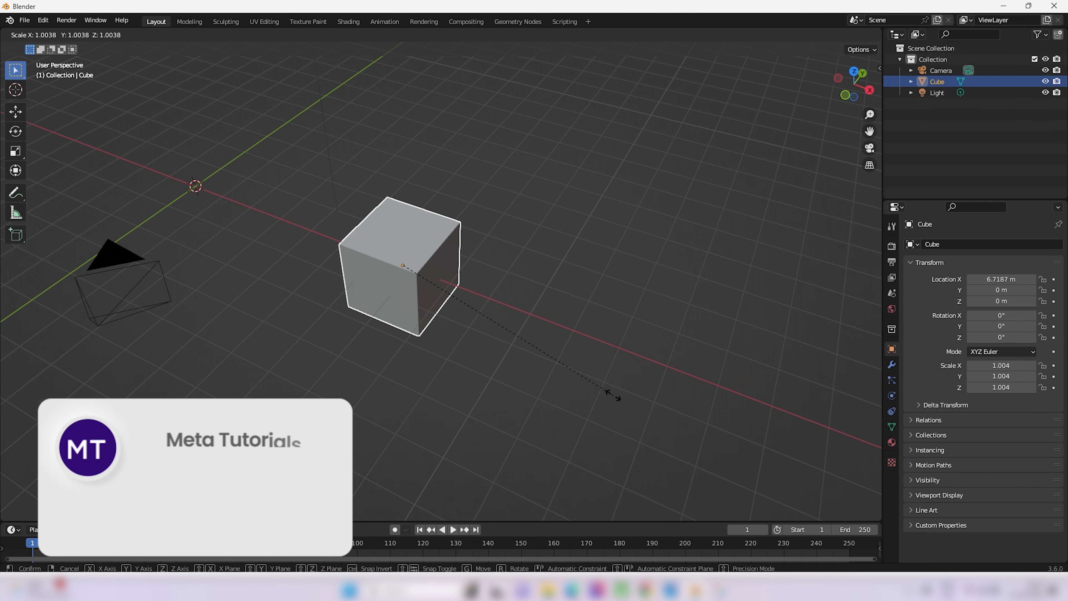
pyautogui.press('x')
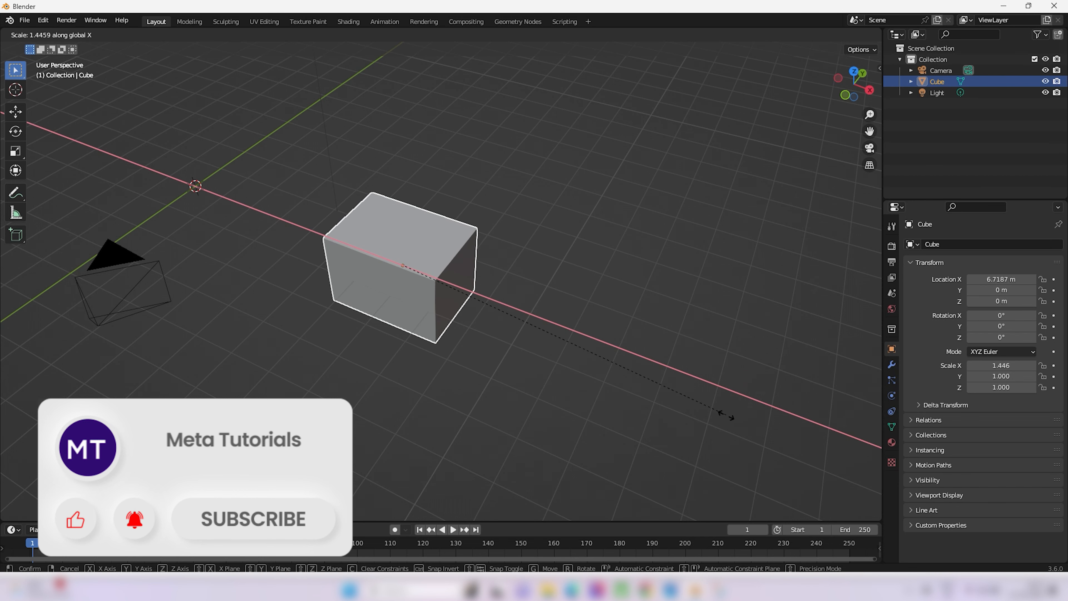
pyautogui.click(836, 437)
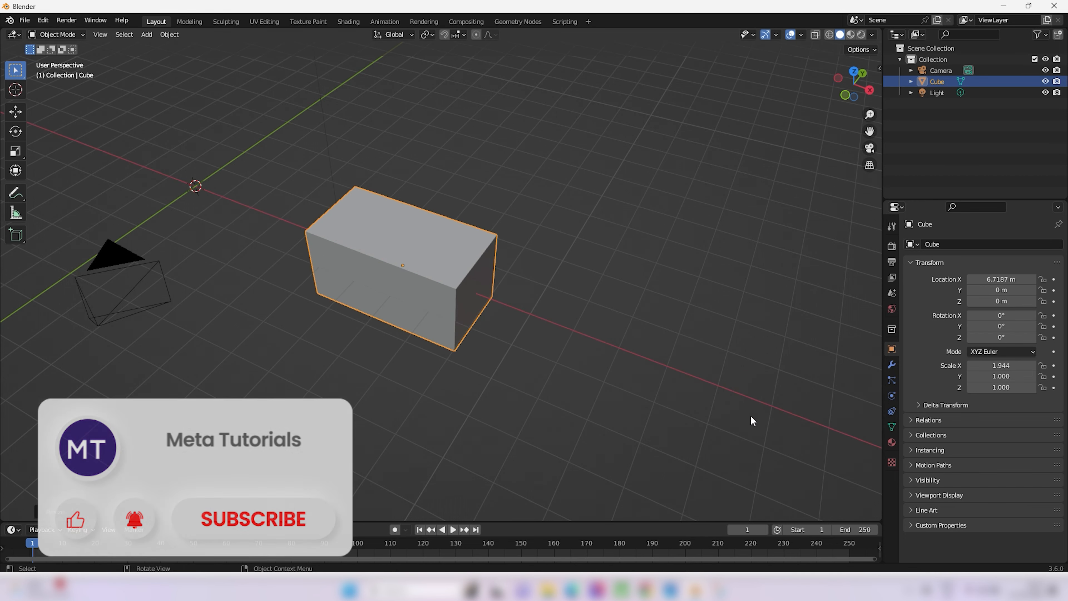
pyautogui.moveTo(750, 415)
pyautogui.mouseDown(button='middle')
pyautogui.moveTo(771, 407)
pyautogui.moveTo(741, 410)
pyautogui.mouseUp(button='middle')
pyautogui.click(741, 410)
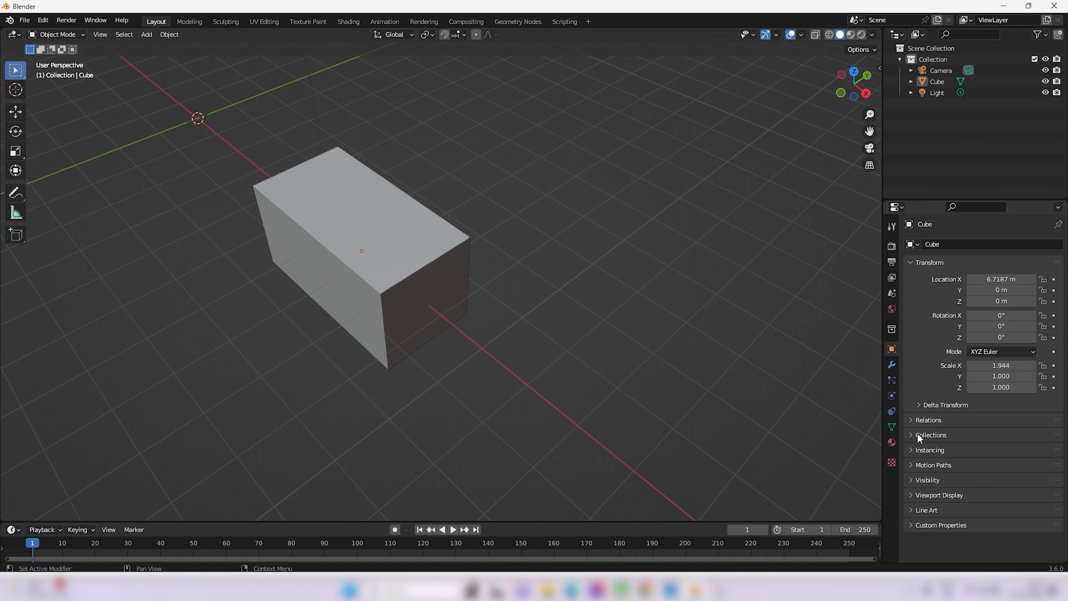
# Scale the stretched cube uniformly to about 3.19 in X and 1.64 in Y and Z, and deselect it
pyautogui.click(439, 260)
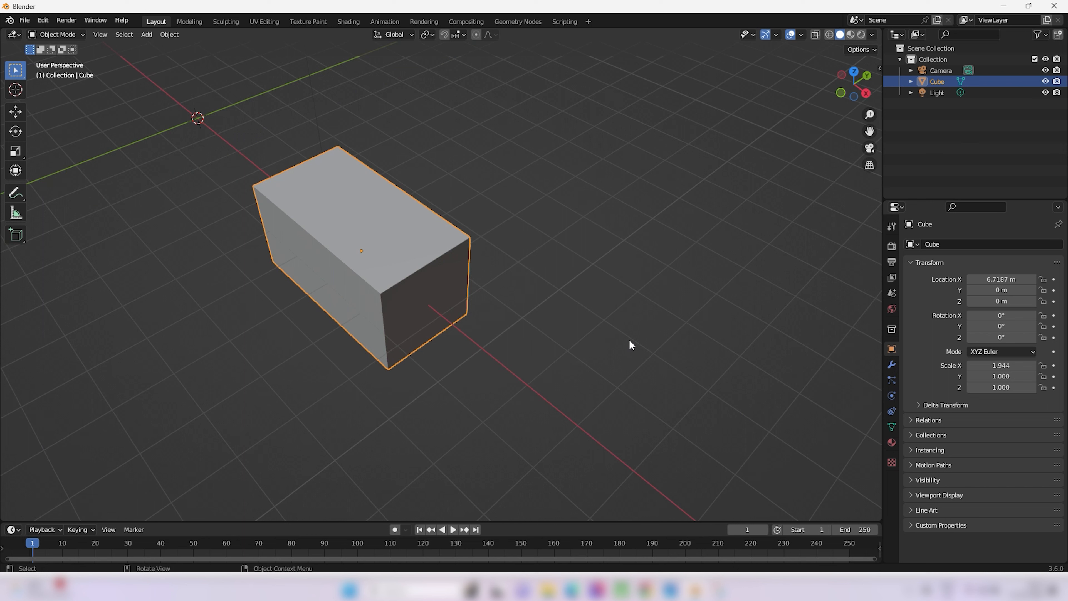
pyautogui.press('s')
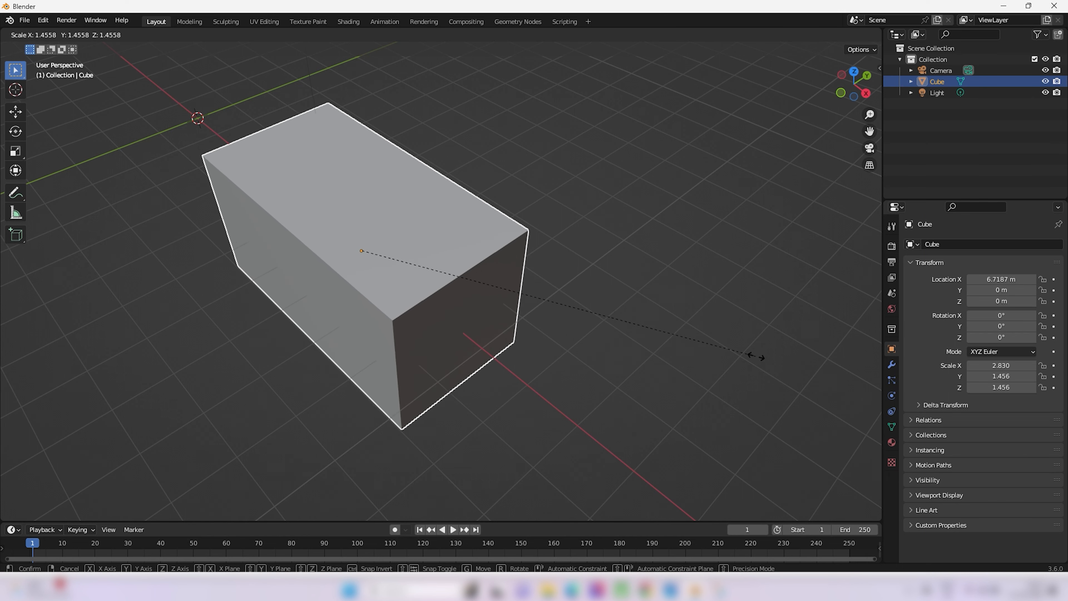
pyautogui.click(805, 365)
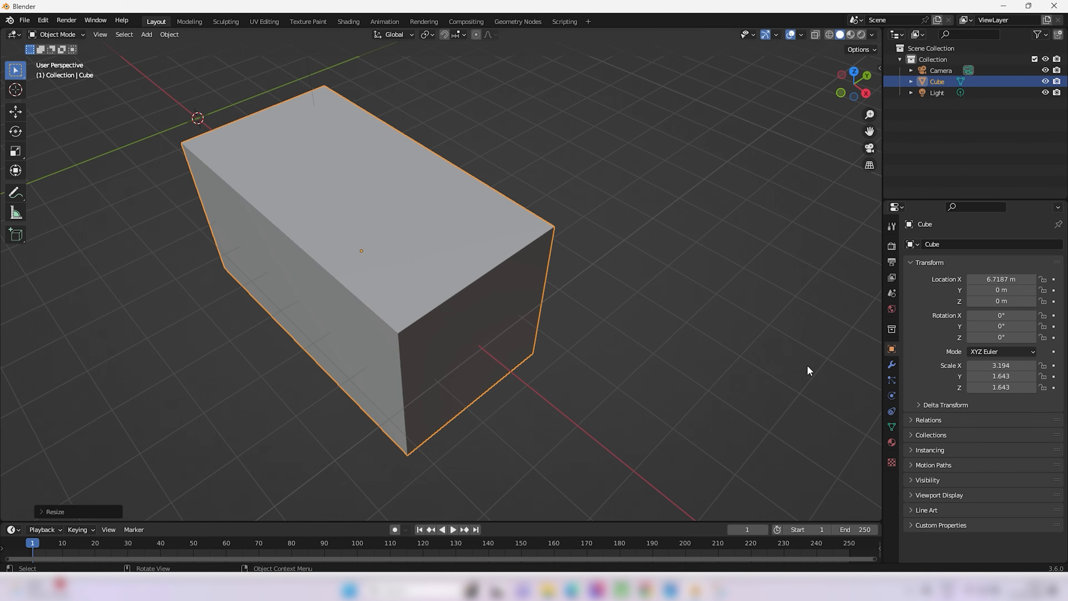
pyautogui.moveTo(805, 365); pyautogui.dragTo(723, 374, button='middle')
pyautogui.click(722, 374)
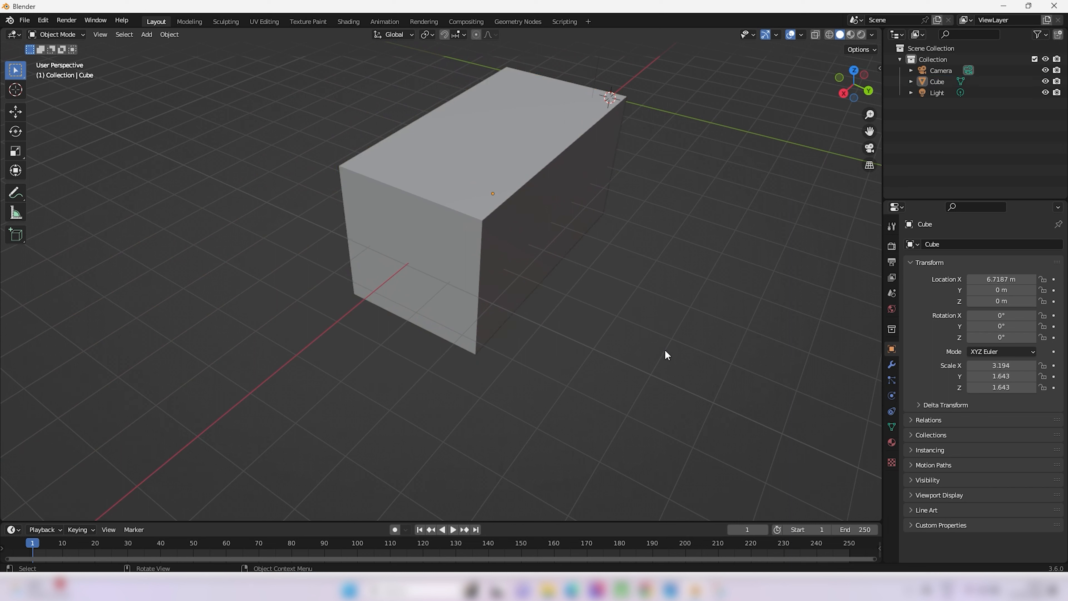
# Scale the cube with the global Z axis locked to about 9.81 in X and 5.05 in Y, and deselect it
pyautogui.click(515, 200)
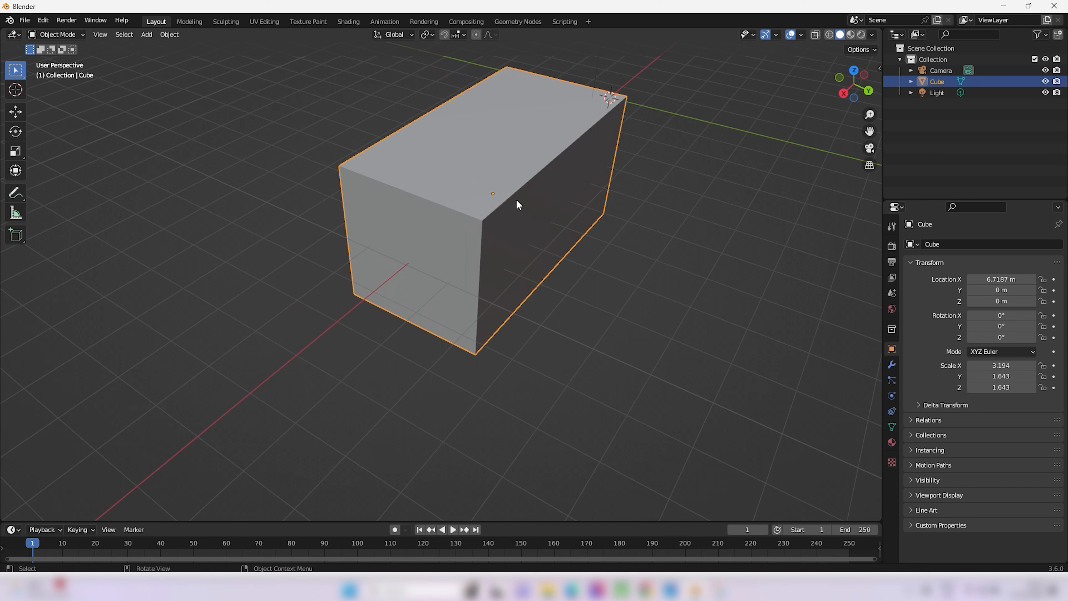
pyautogui.press('s')
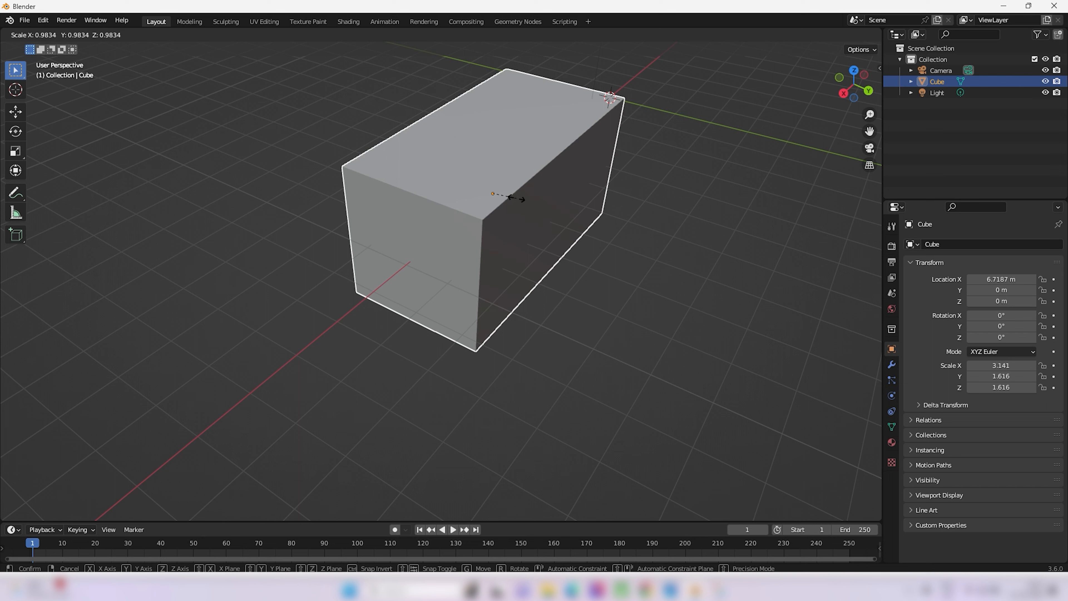
pyautogui.hotkey('shift', 'z')
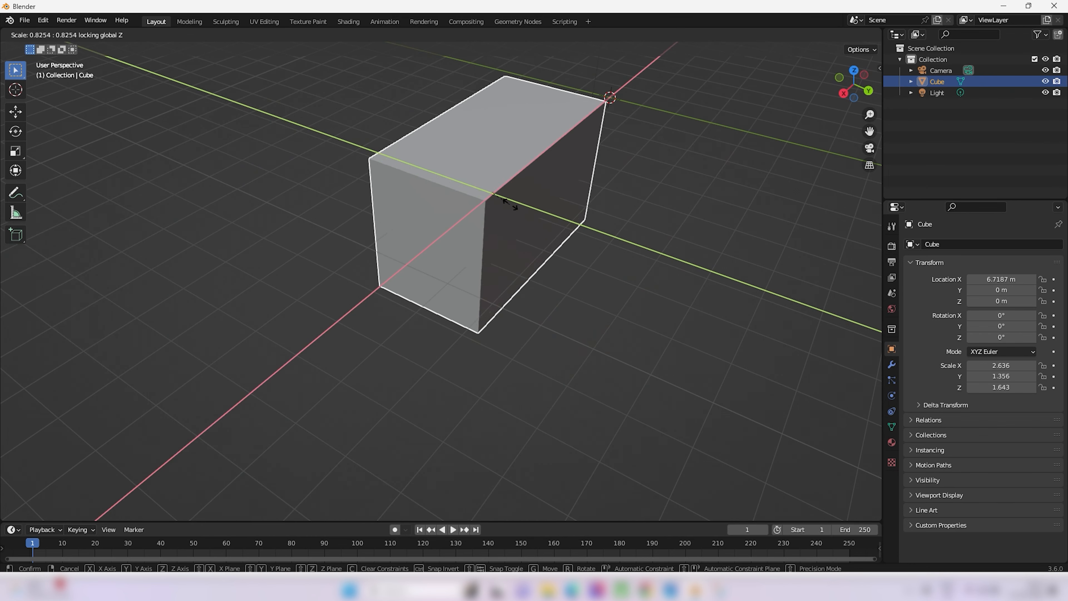
pyautogui.click(564, 210)
pyautogui.scroll(-6, 565, 209)
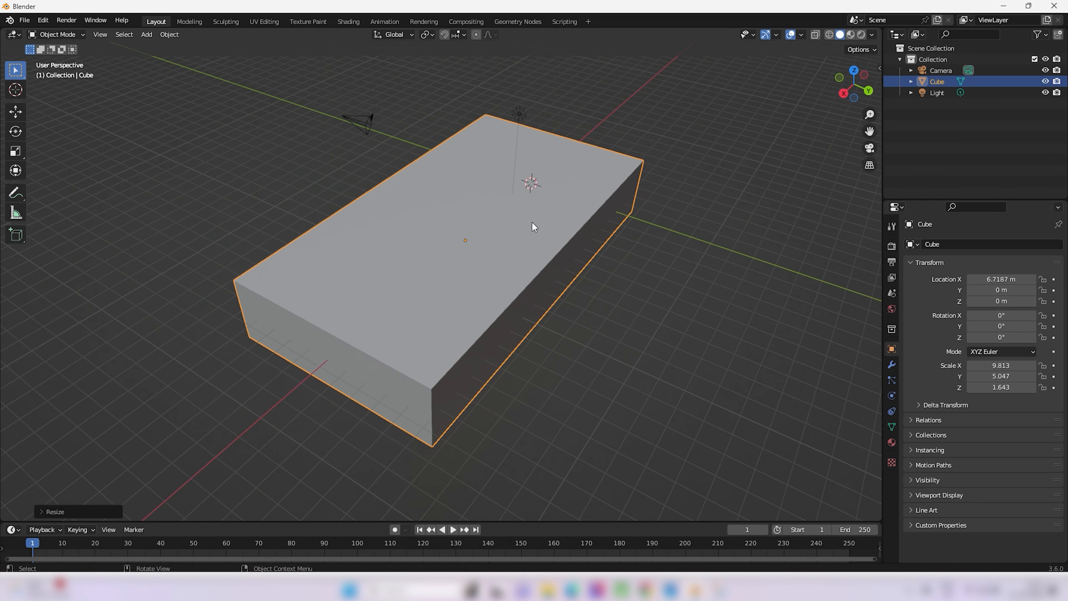
pyautogui.moveTo(490, 227); pyautogui.dragTo(575, 223, button='middle')
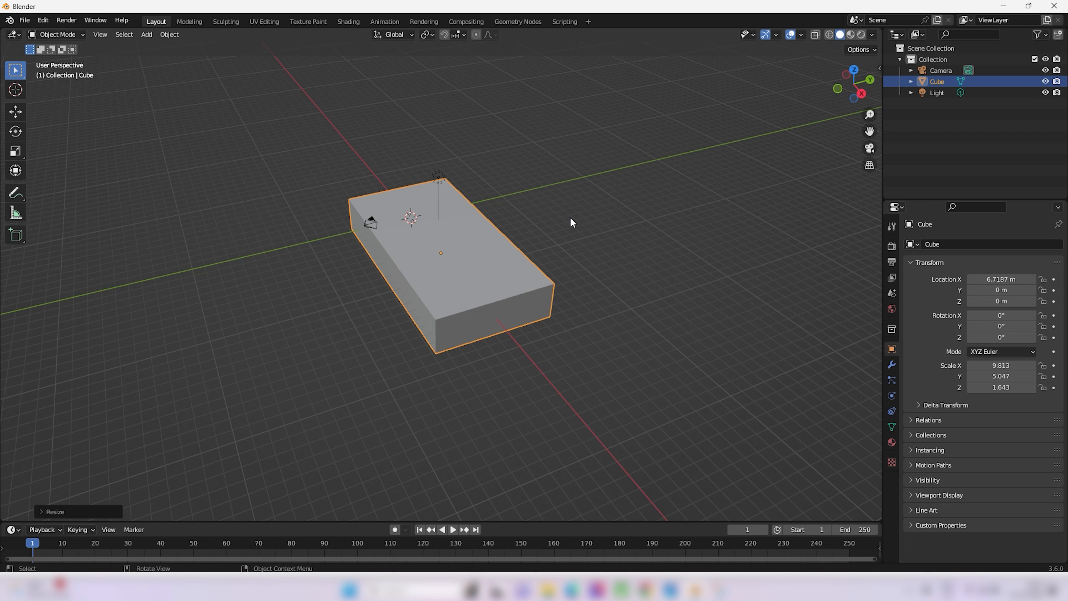
pyautogui.click(642, 300)
# Try rotating the flattened cube about the global X axis and cancel the rotation
pyautogui.click(477, 268)
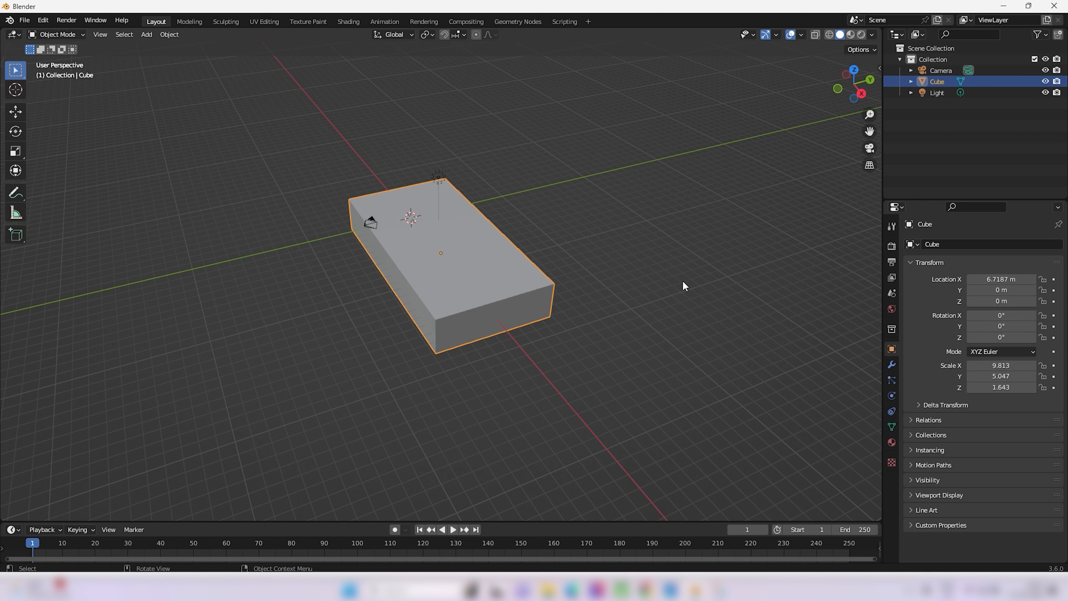
pyautogui.press('r')
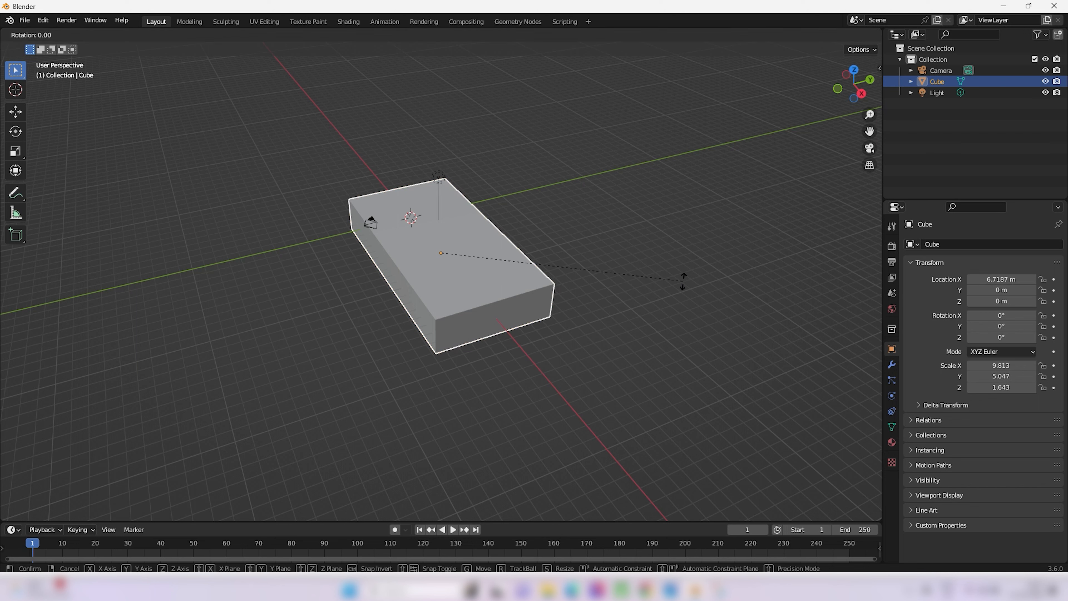
pyautogui.press('x')
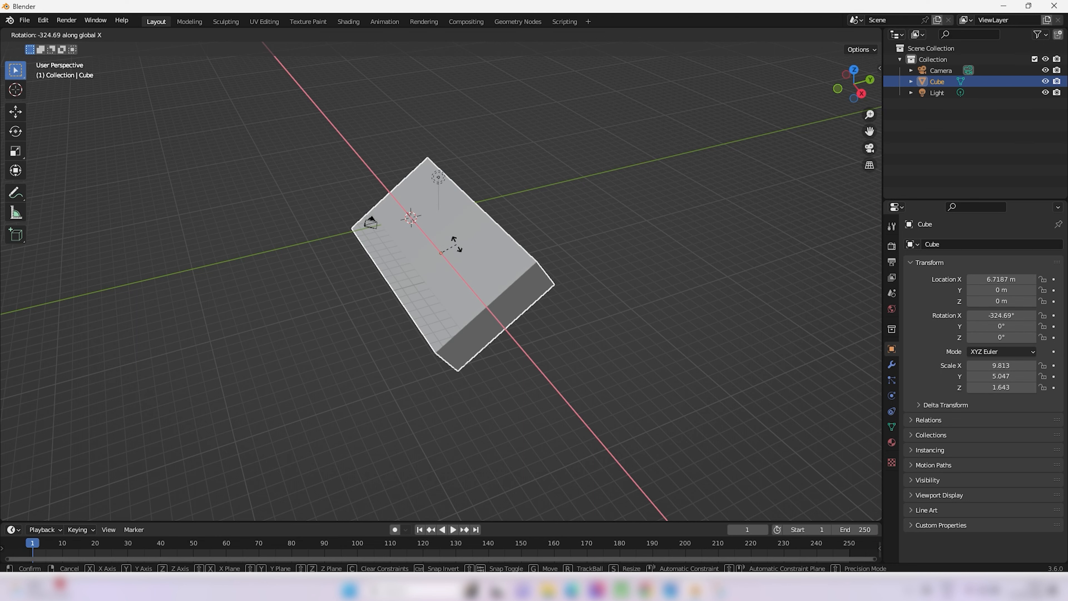
pyautogui.rightClick(455, 246)
# Select the cube, camera and light together and delete them from the scene
pyautogui.moveTo(438, 303); pyautogui.dragTo(459, 277, button='middle')
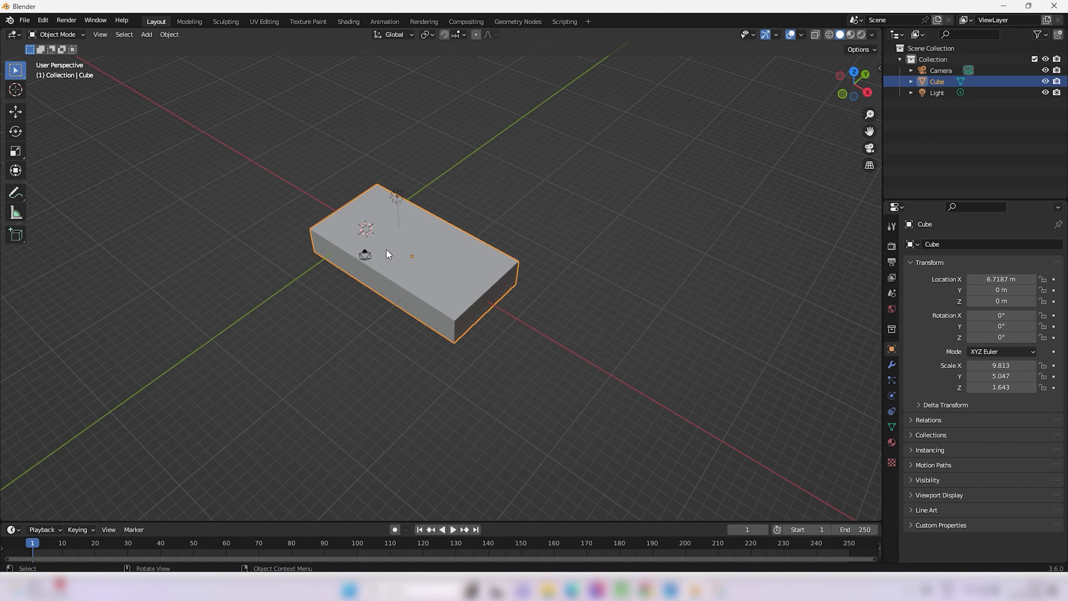
pyautogui.moveTo(386, 249); pyautogui.dragTo(463, 293, button='middle')
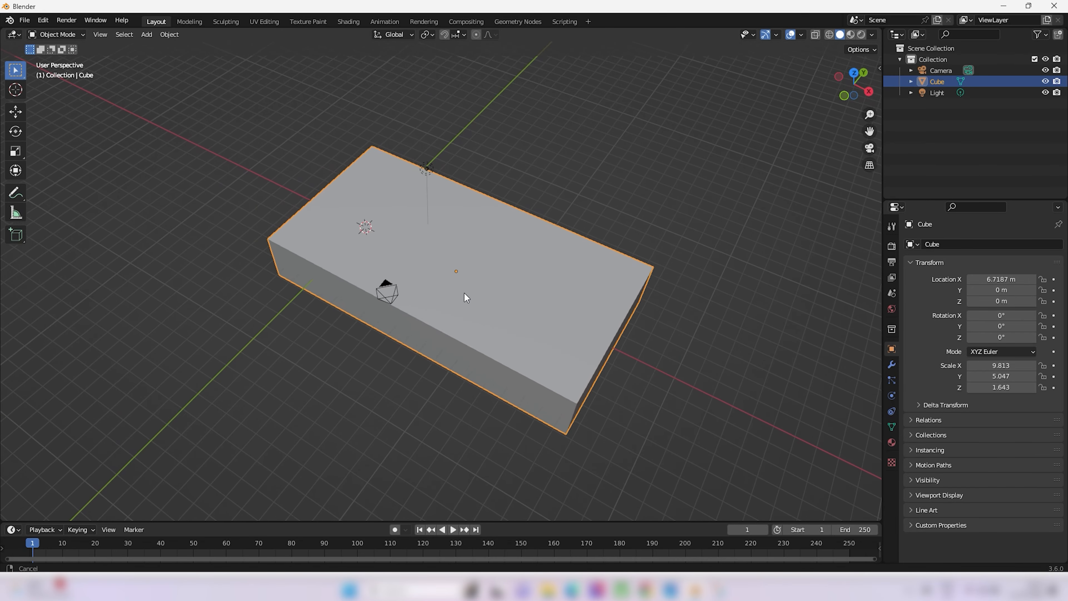
pyautogui.scroll(-1, 464, 293)
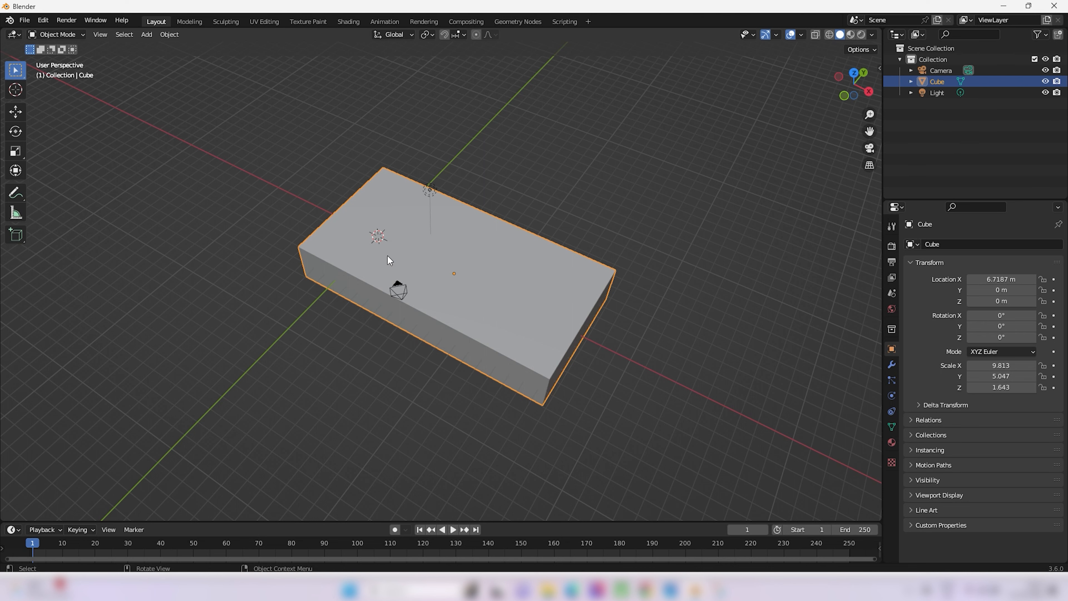
pyautogui.moveTo(387, 255); pyautogui.dragTo(393, 301, button='middle')
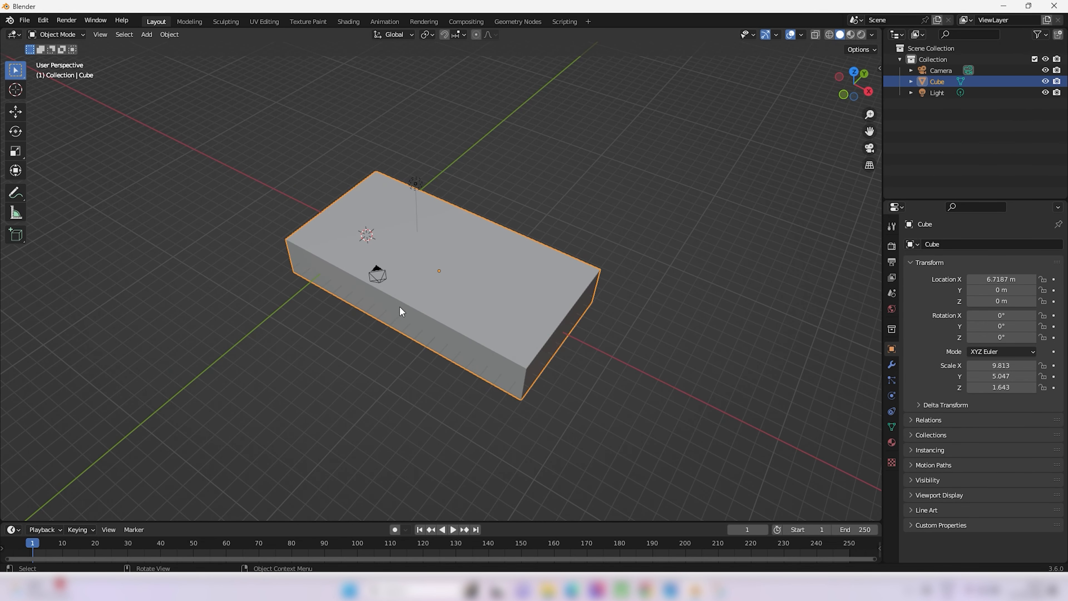
pyautogui.press('a')
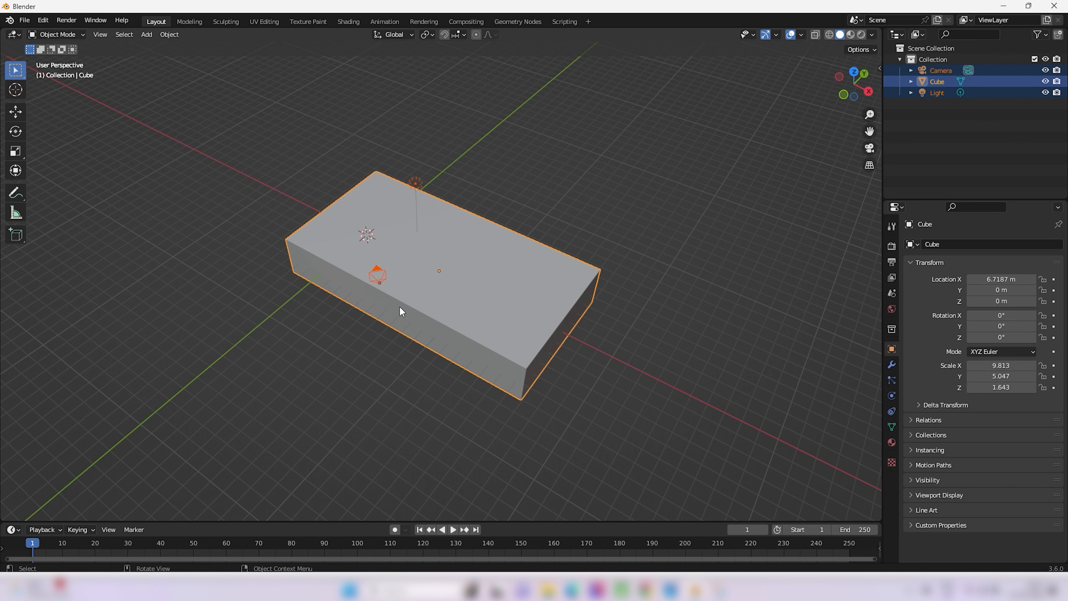
pyautogui.press('Delete')
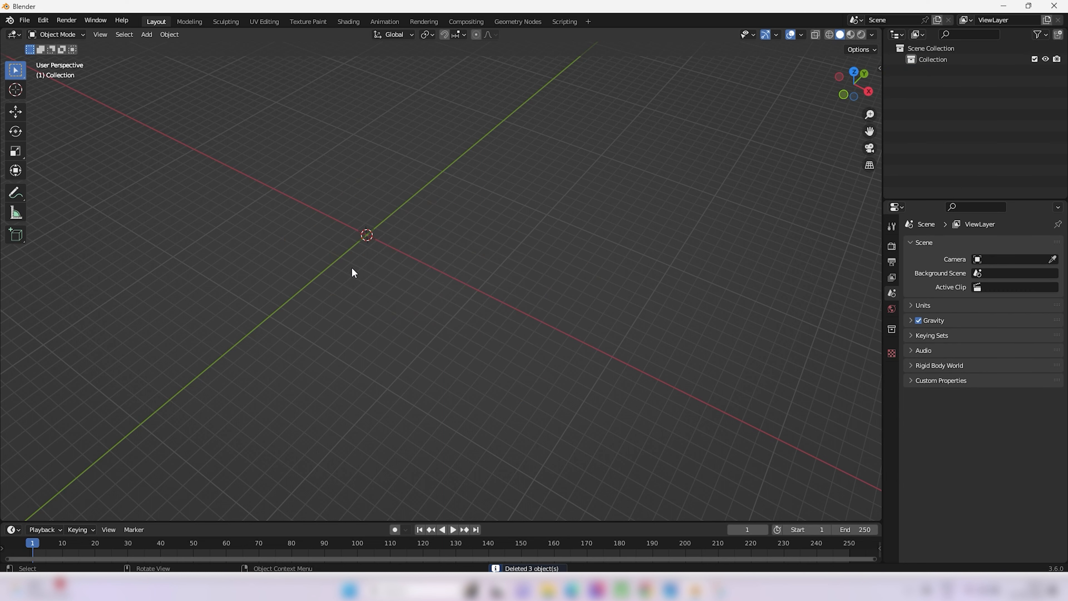
# Start an FBX import and go to the project's Reference folder on drive D by pasting its path
pyautogui.keyDown('shift'); pyautogui.moveTo(354, 273); pyautogui.dragTo(465, 315, button='middle'); pyautogui.keyUp('shift')
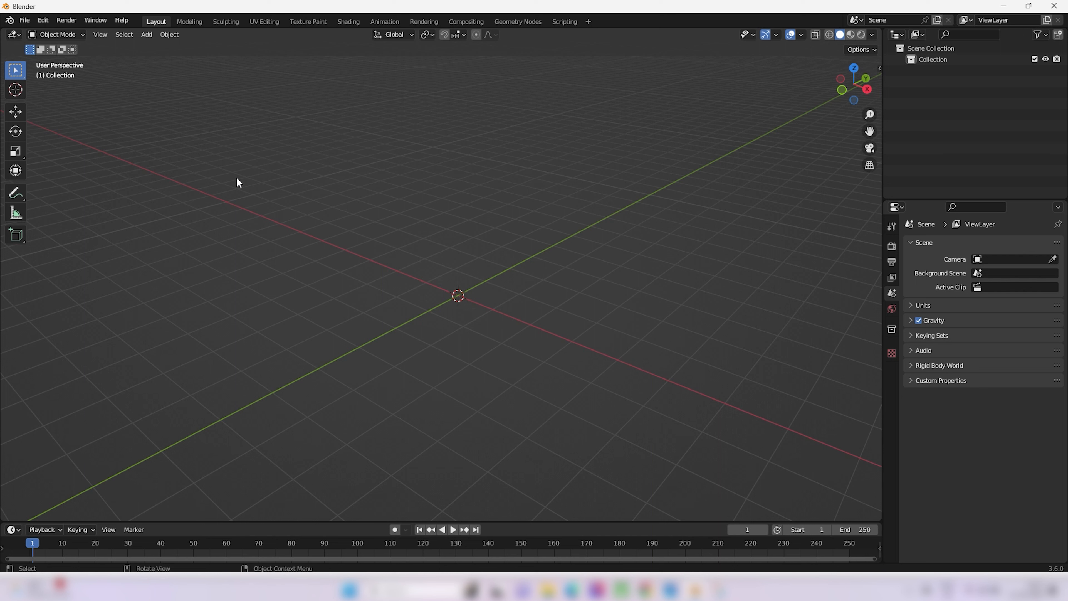
pyautogui.click(31, 23)
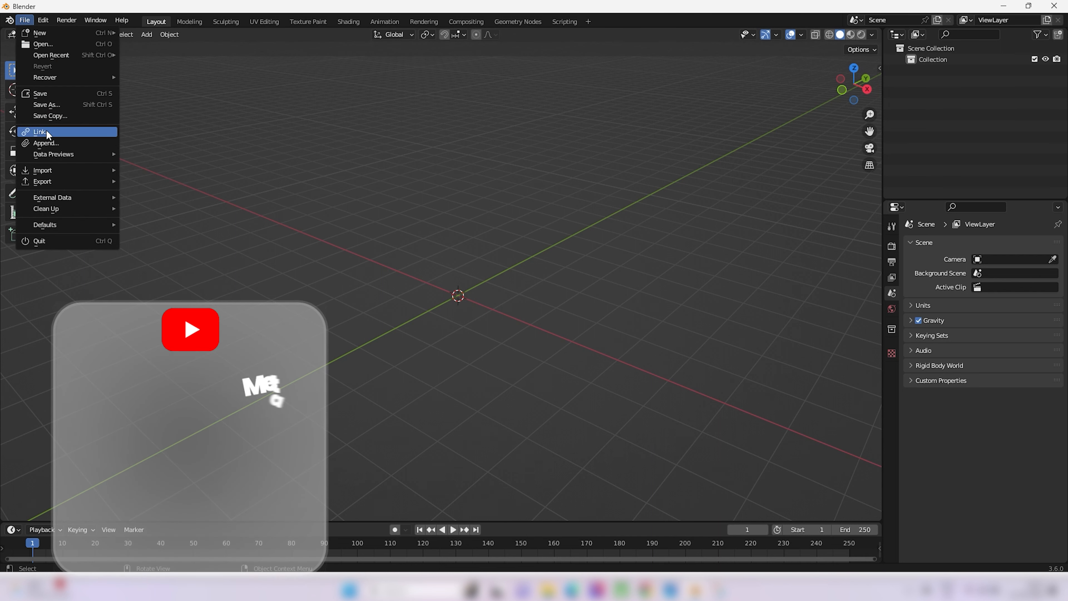
pyautogui.moveTo(51, 166)
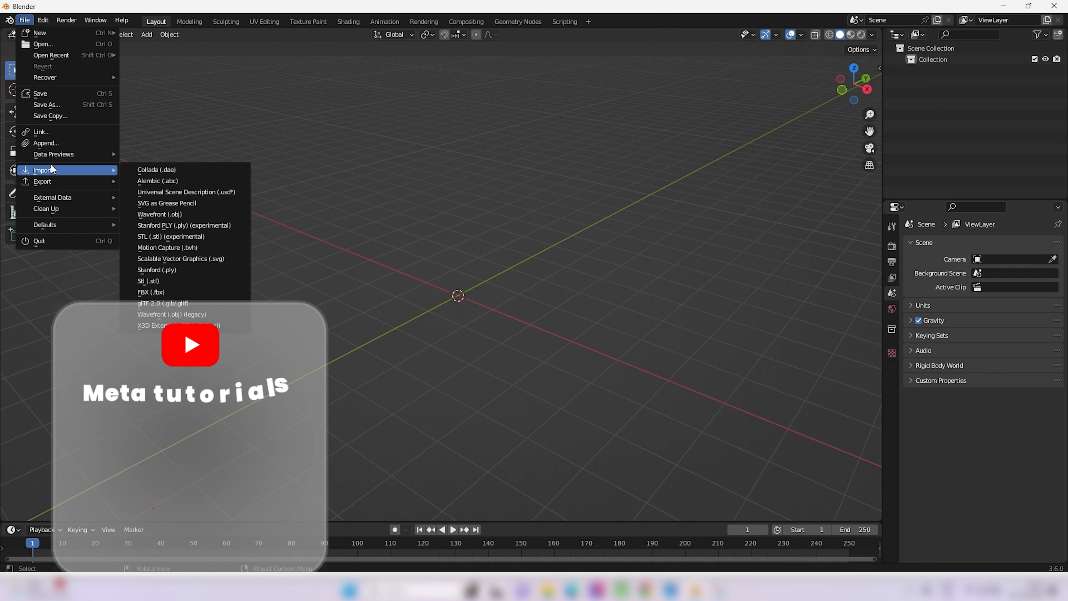
pyautogui.click(155, 291)
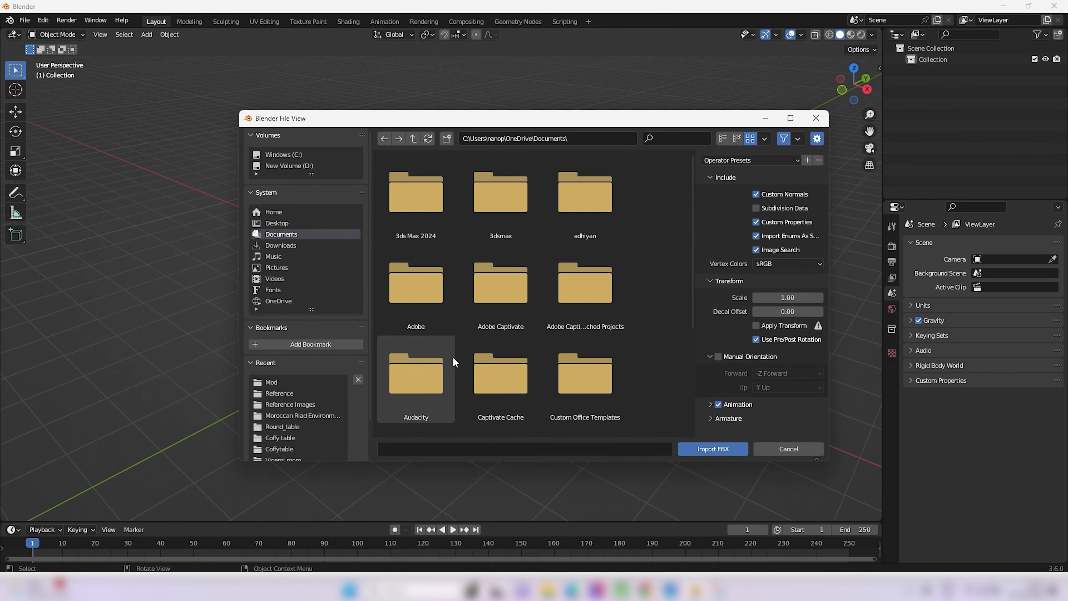
pyautogui.click(600, 132)
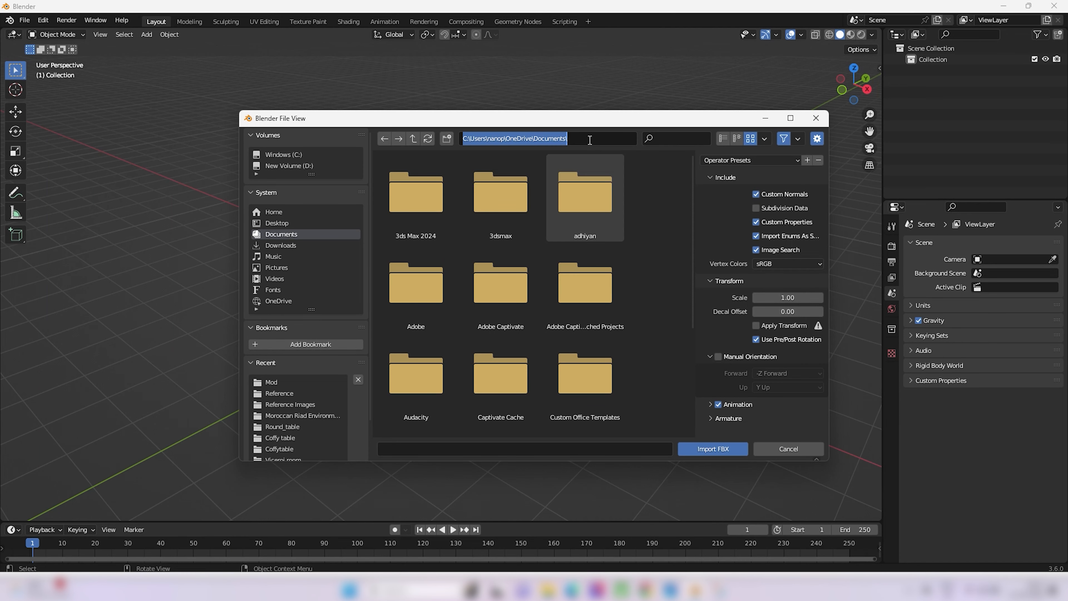
pyautogui.hotkey('ctrl', 'v')
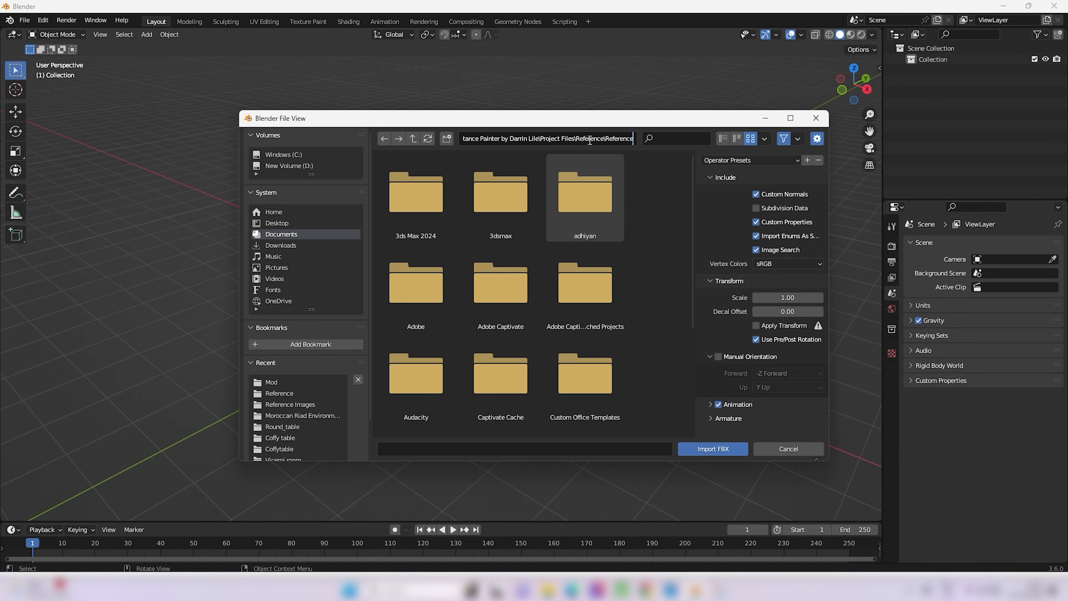
pyautogui.press('Return')
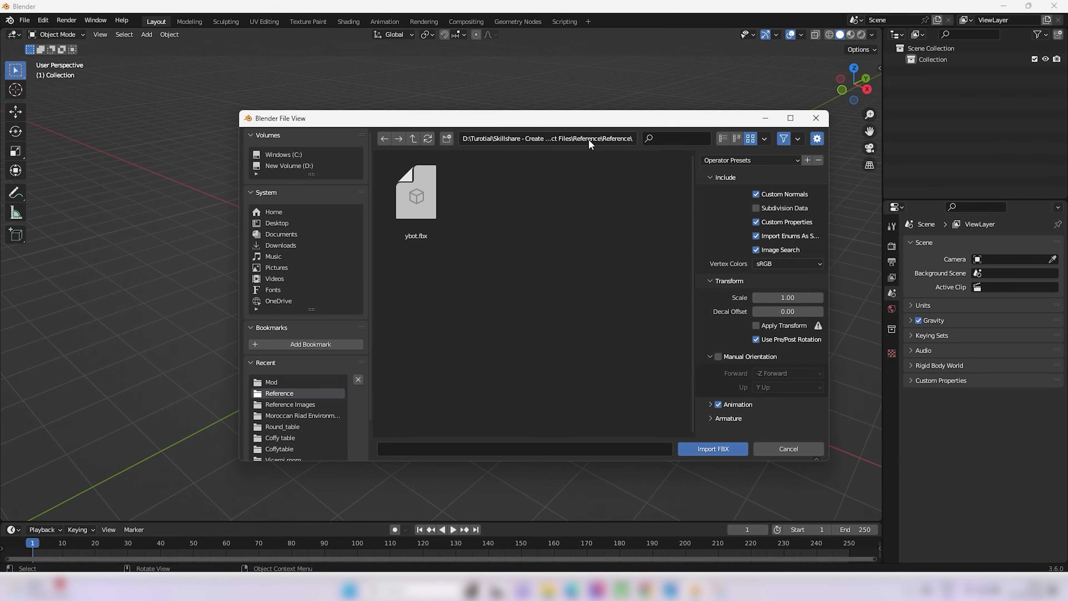
# Import the ybot.fbx character into the empty scene and view it from the front at an angle
pyautogui.click(425, 211)
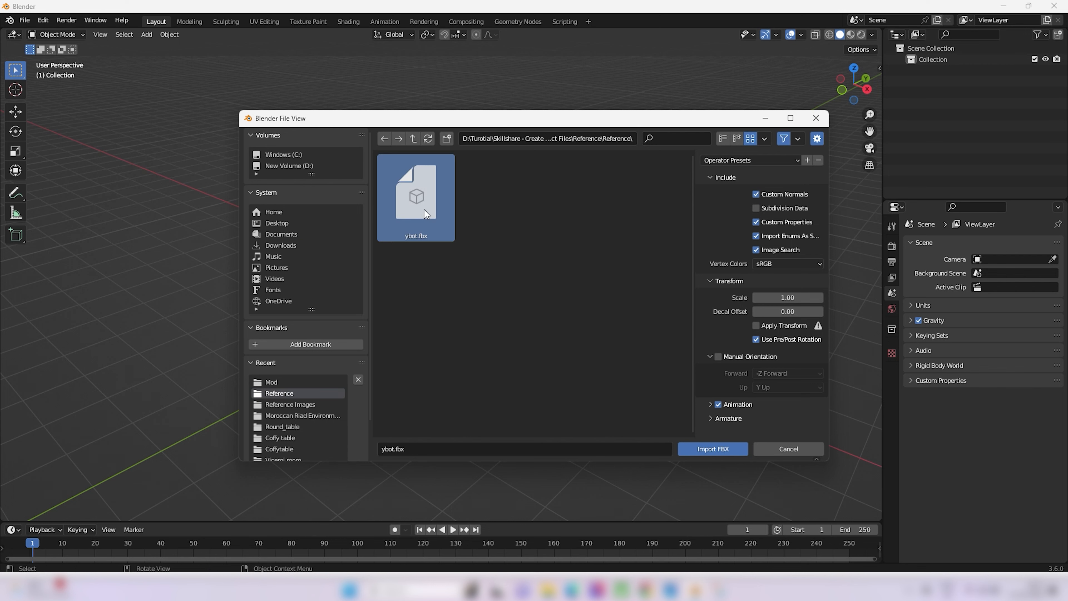
pyautogui.click(707, 448)
pyautogui.scroll(3, 506, 294)
pyautogui.moveTo(466, 321); pyautogui.dragTo(500, 308, button='middle')
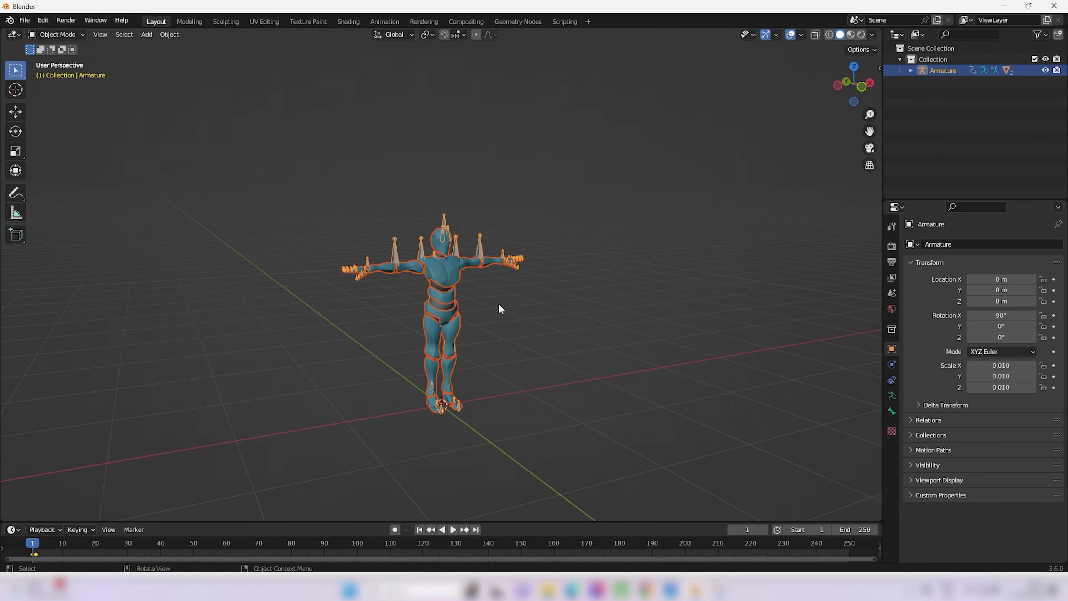
pyautogui.scroll(-4, 501, 307)
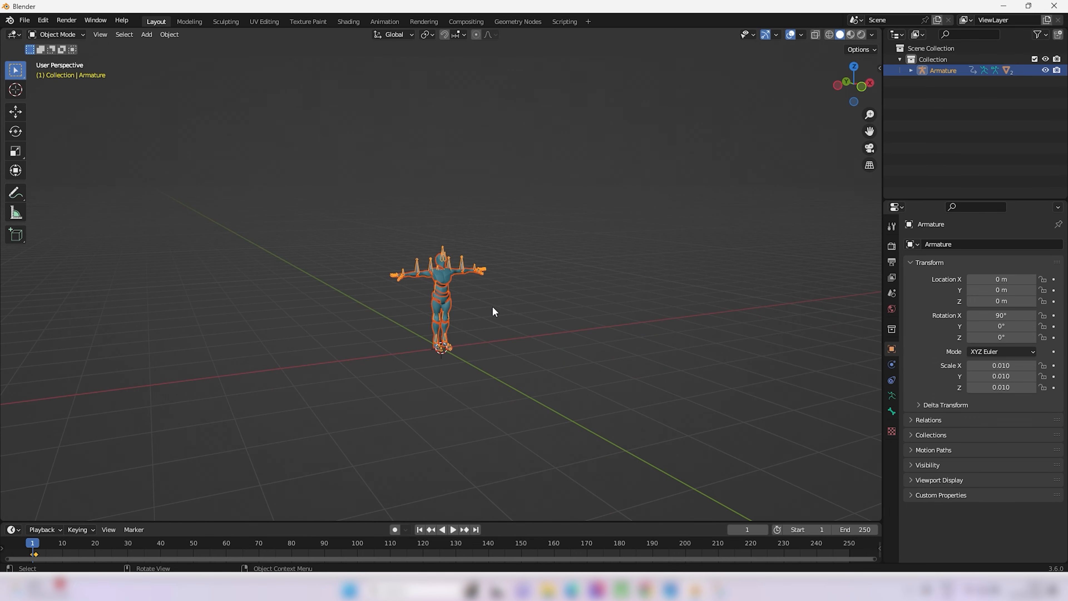
pyautogui.moveTo(493, 310)
pyautogui.mouseDown(button='middle')
pyautogui.moveTo(516, 289)
pyautogui.moveTo(503, 308)
pyautogui.mouseUp(button='middle')
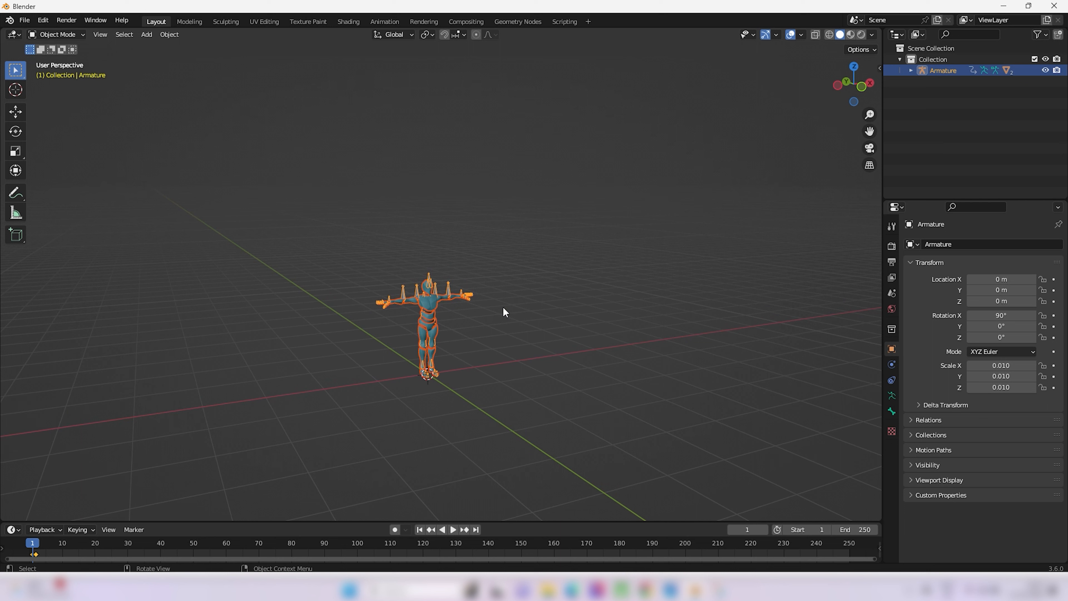
# Move the ybot armature along the global X axis to about -3.08 m, away from the scene's origin
pyautogui.moveTo(505, 312); pyautogui.dragTo(496, 329, button='middle')
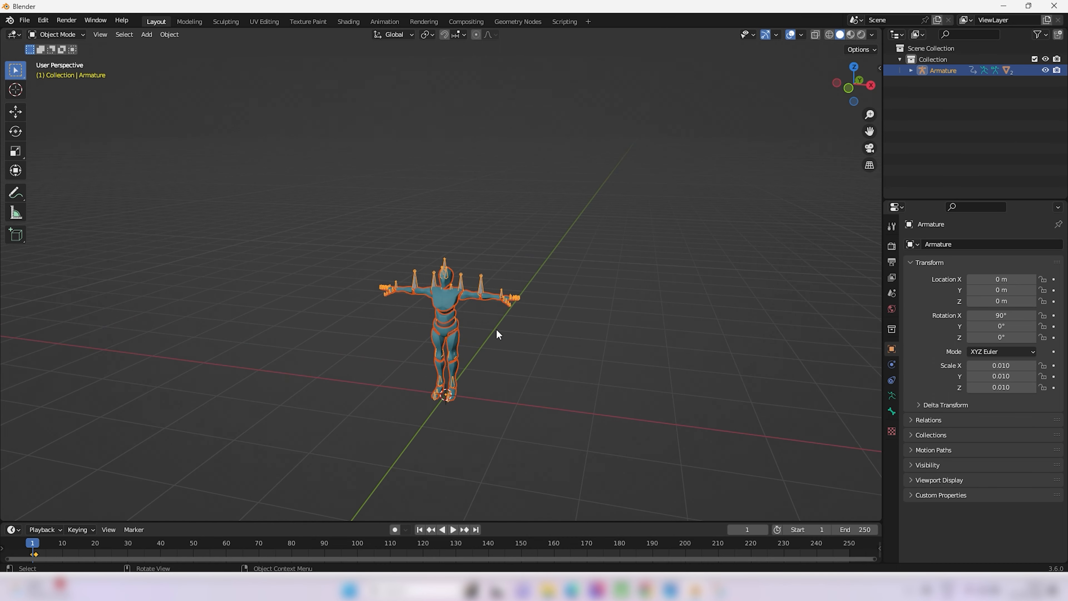
pyautogui.moveTo(371, 244); pyautogui.dragTo(598, 407)
pyautogui.press('g')
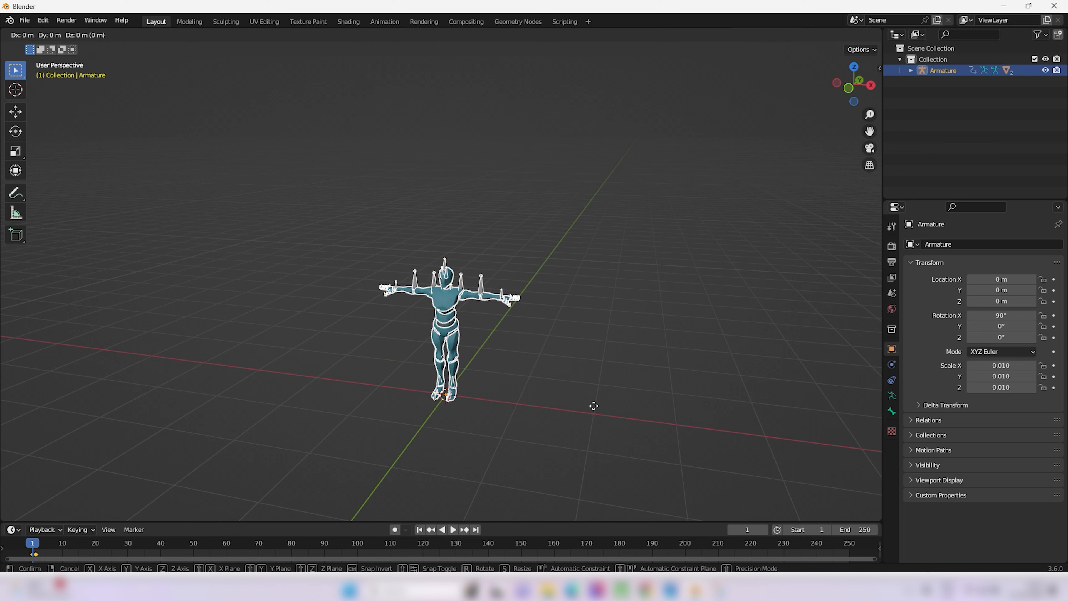
pyautogui.press('x')
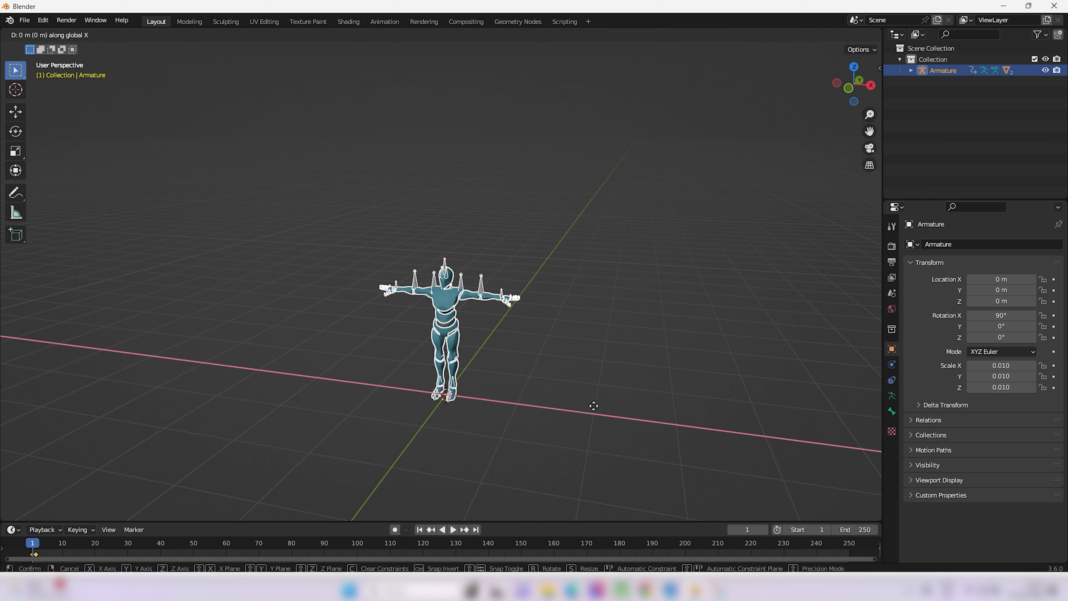
pyautogui.click(402, 379)
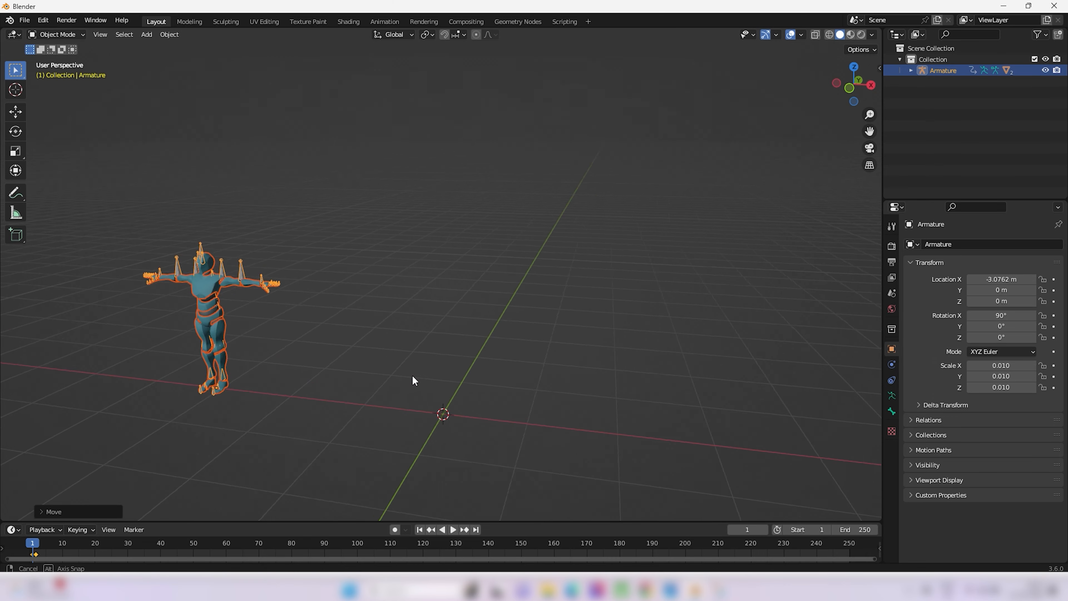
pyautogui.moveTo(412, 377); pyautogui.dragTo(430, 386, button='middle')
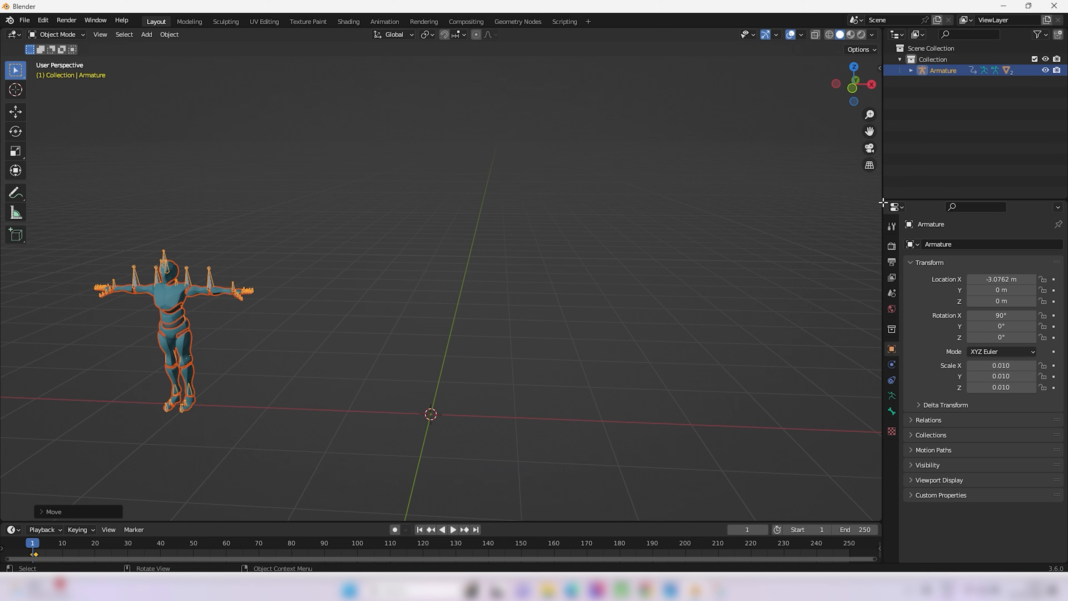
# Split the Properties area horizontally and turn its upper part into an Image Editor
pyautogui.moveTo(882, 202); pyautogui.dragTo(898, 331)
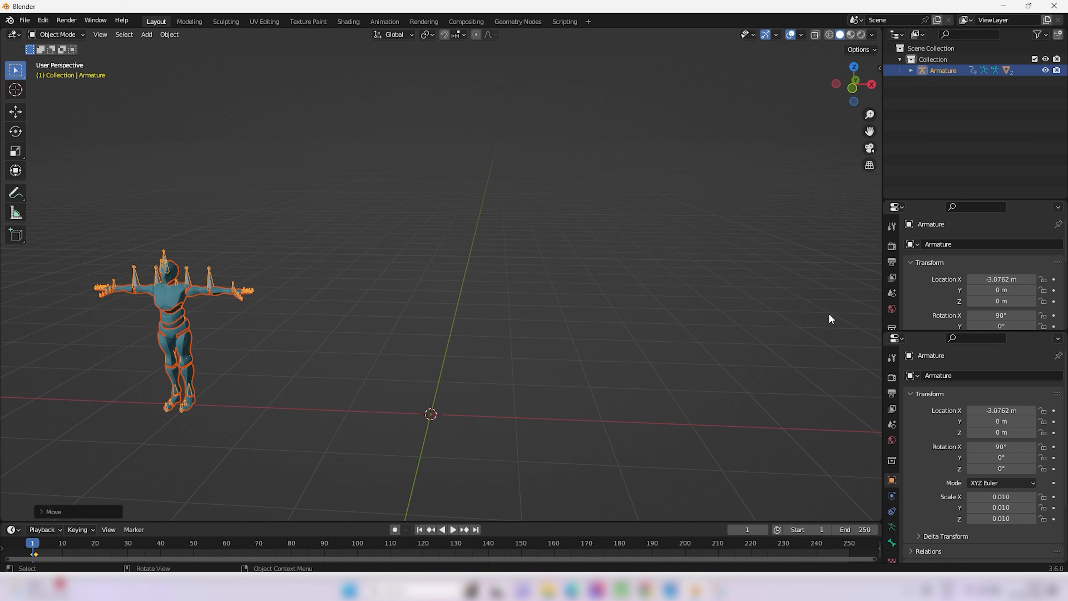
pyautogui.click(899, 207)
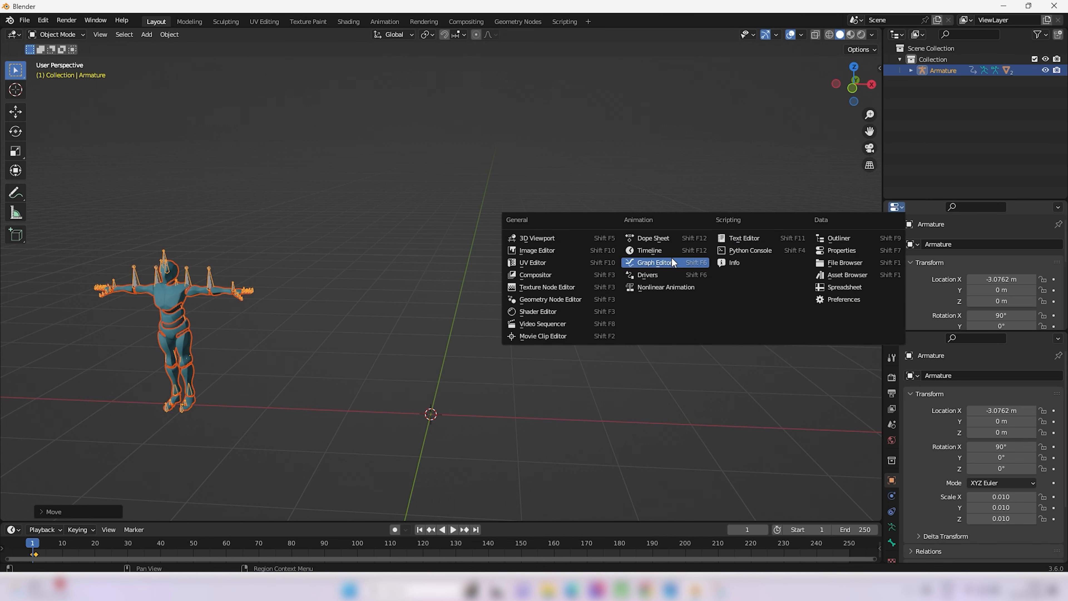
pyautogui.click(561, 249)
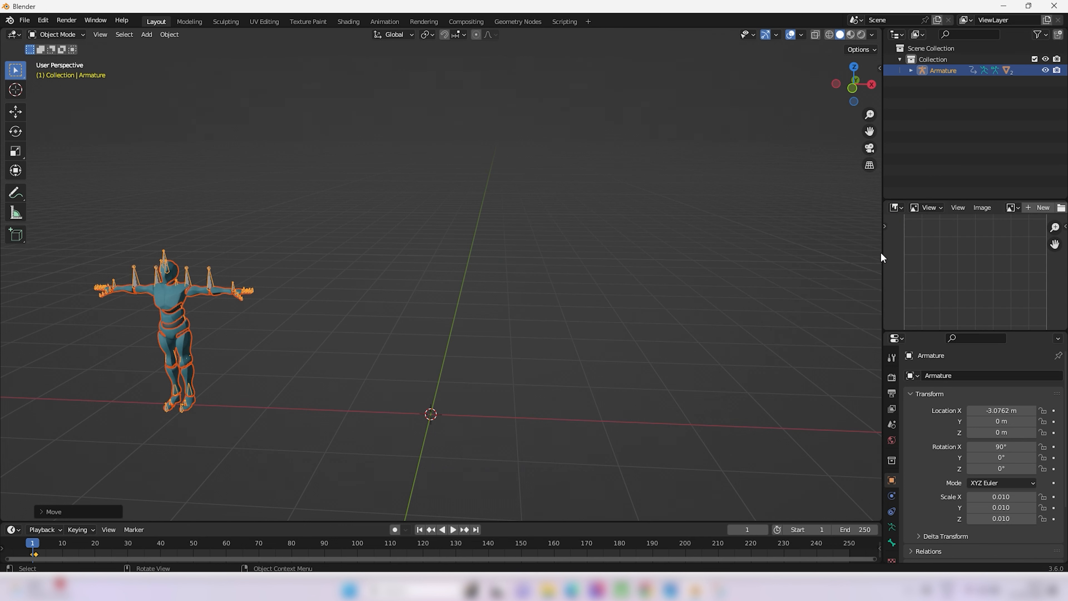
# Start opening an image in the Image Editor and go to the project's Reference\Reference folder by pasting its path
pyautogui.click(957, 208)
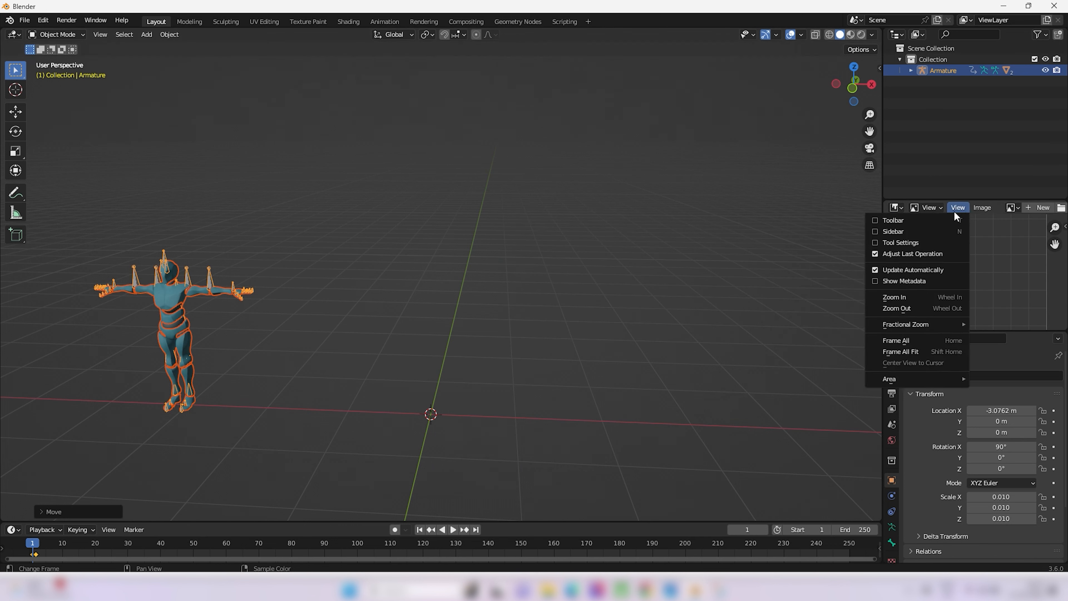
pyautogui.click(979, 208)
pyautogui.click(929, 228)
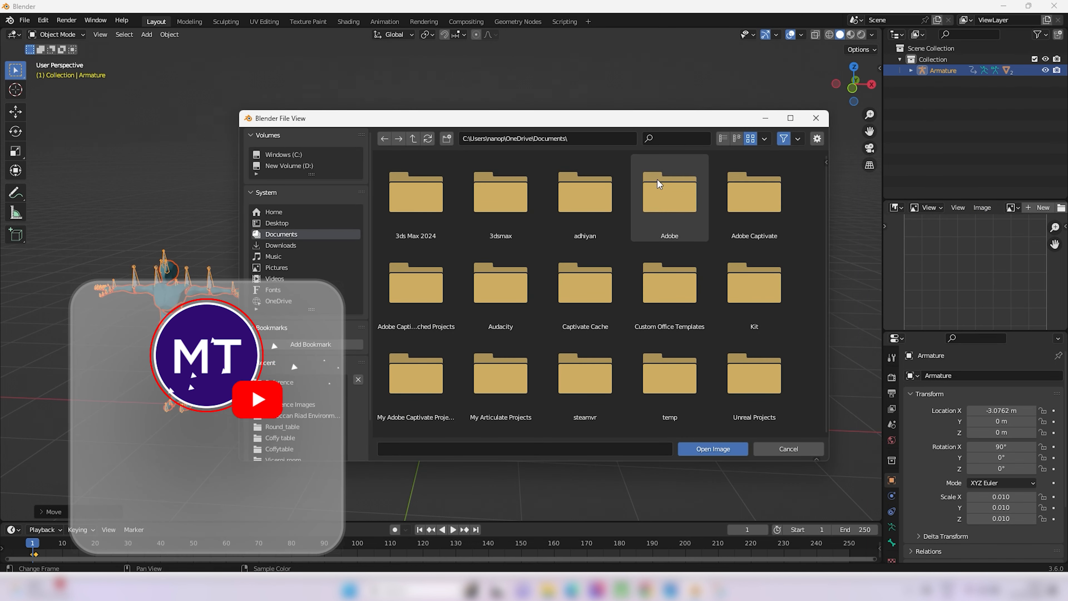
pyautogui.click(606, 138)
pyautogui.hotkey('ctrl', 'v')
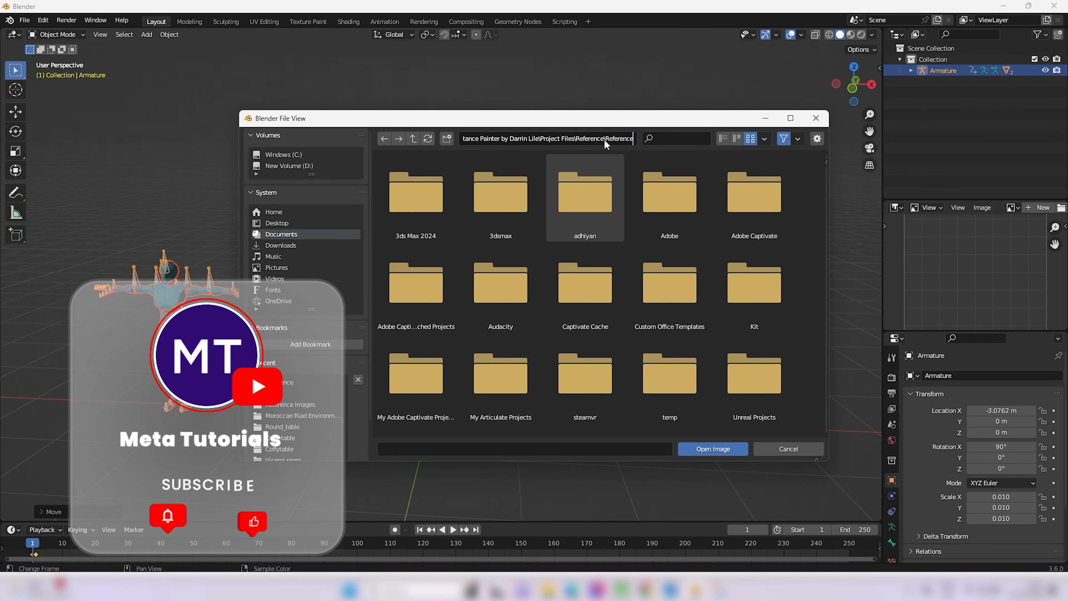
pyautogui.press('Return')
# Find manor chair.JPG among the reference pictures and open it in the Image Editor
pyautogui.scroll(-5, 591, 218)
pyautogui.scroll(-10, 596, 220)
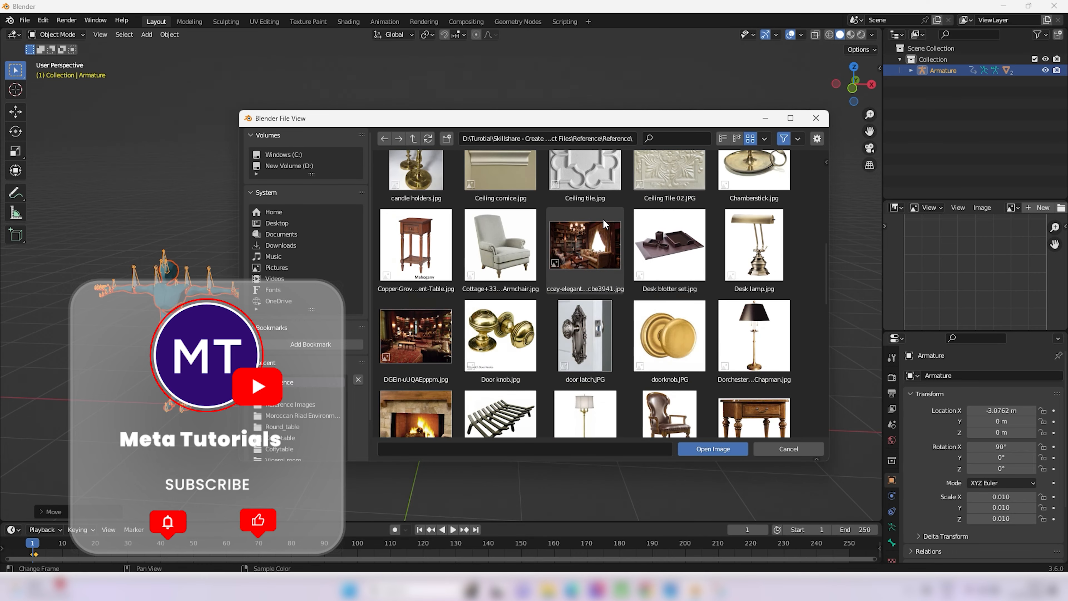
pyautogui.scroll(3, 584, 281)
pyautogui.click(753, 243)
pyautogui.click(713, 449)
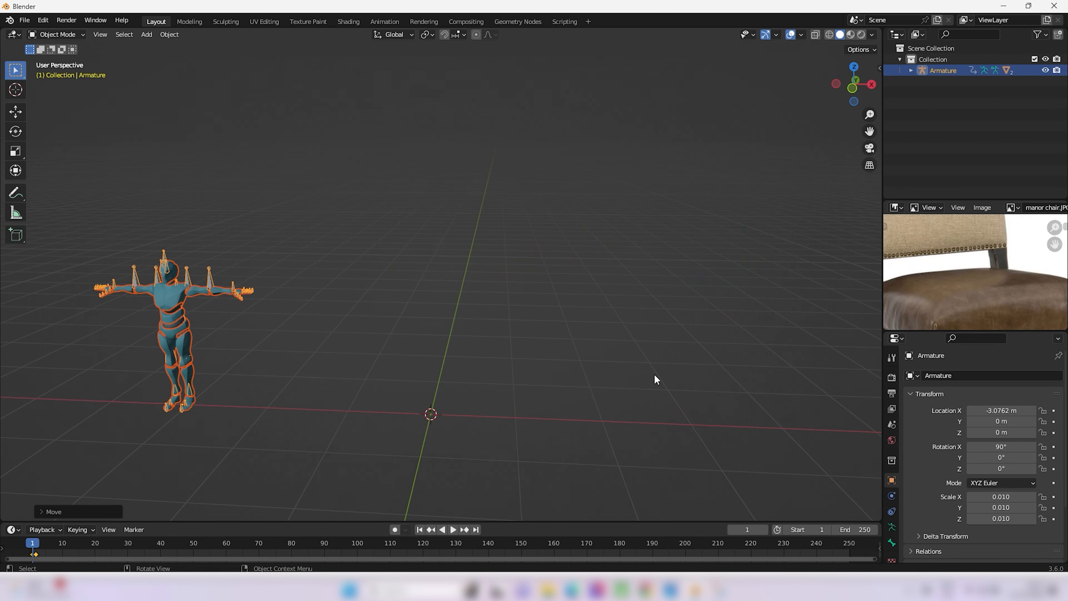
# Fit the chair picture in the Image Editor and enlarge that area downward and into the 3D viewport's width
pyautogui.scroll(-3, 917, 307)
pyautogui.press('Home')
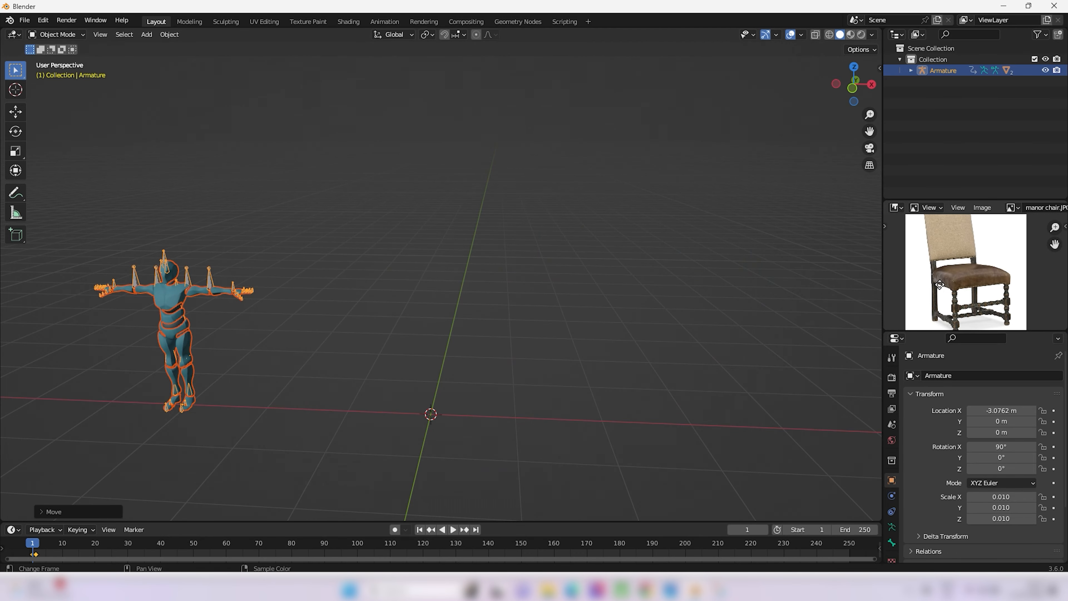
pyautogui.moveTo(945, 332); pyautogui.dragTo(941, 397)
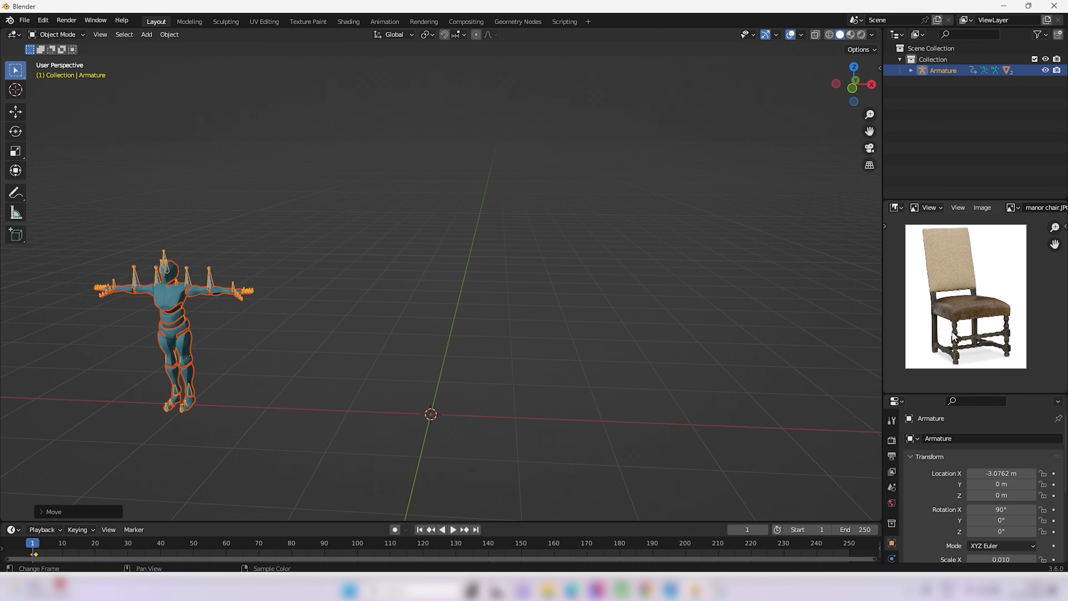
pyautogui.moveTo(883, 333); pyautogui.dragTo(788, 332)
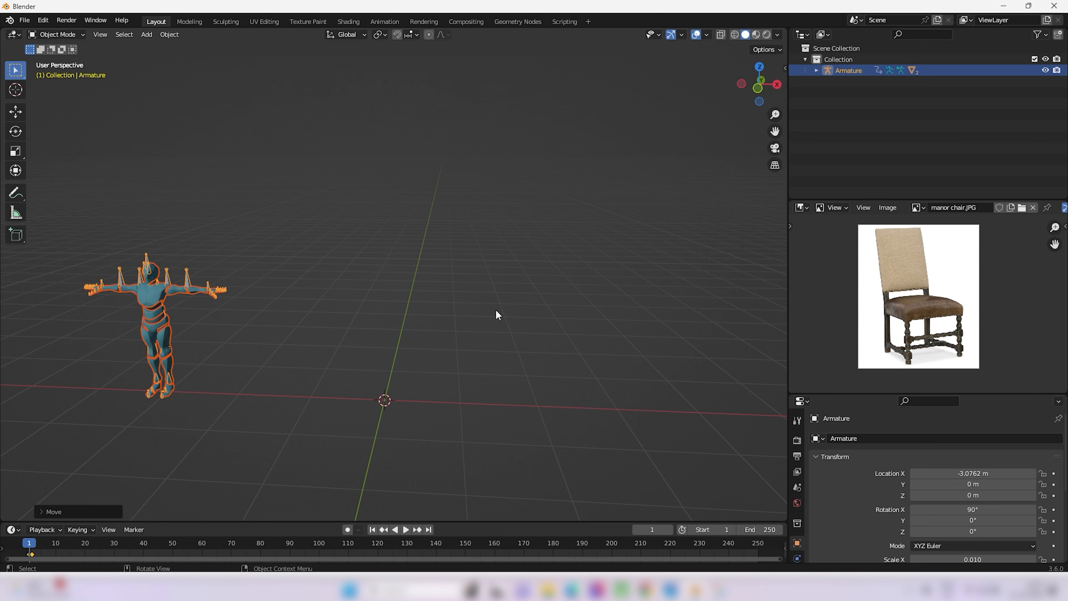
# Maximize the Image Editor, examine the manor chair's back, seat and turned legs, and restore the normal layout
pyautogui.scroll(1, 910, 310)
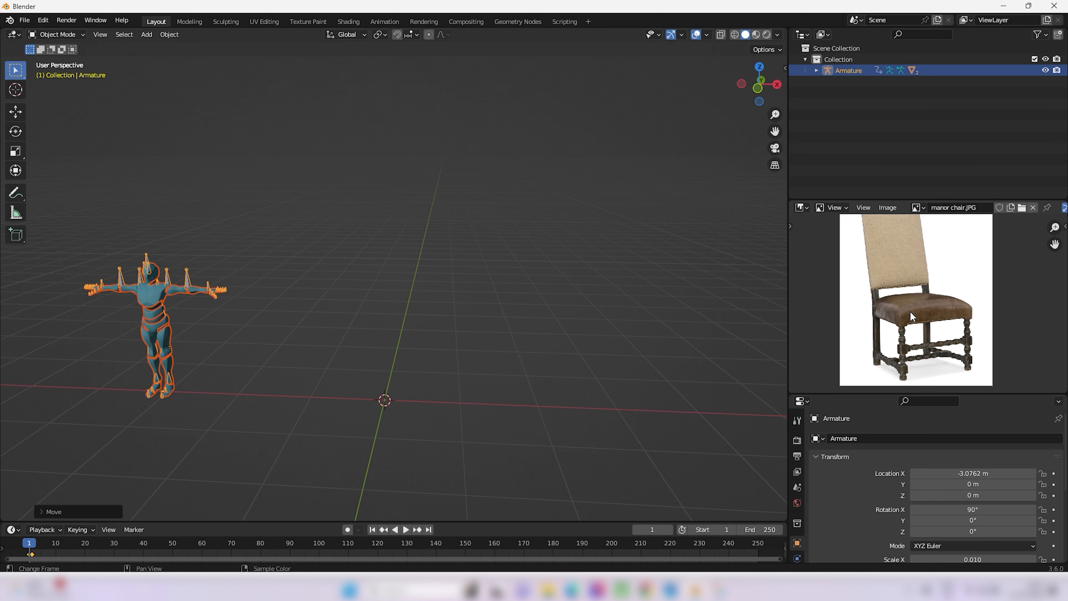
pyautogui.scroll(1, 914, 314)
pyautogui.scroll(-1, 915, 314)
pyautogui.hotkey('ctrl', 'space')
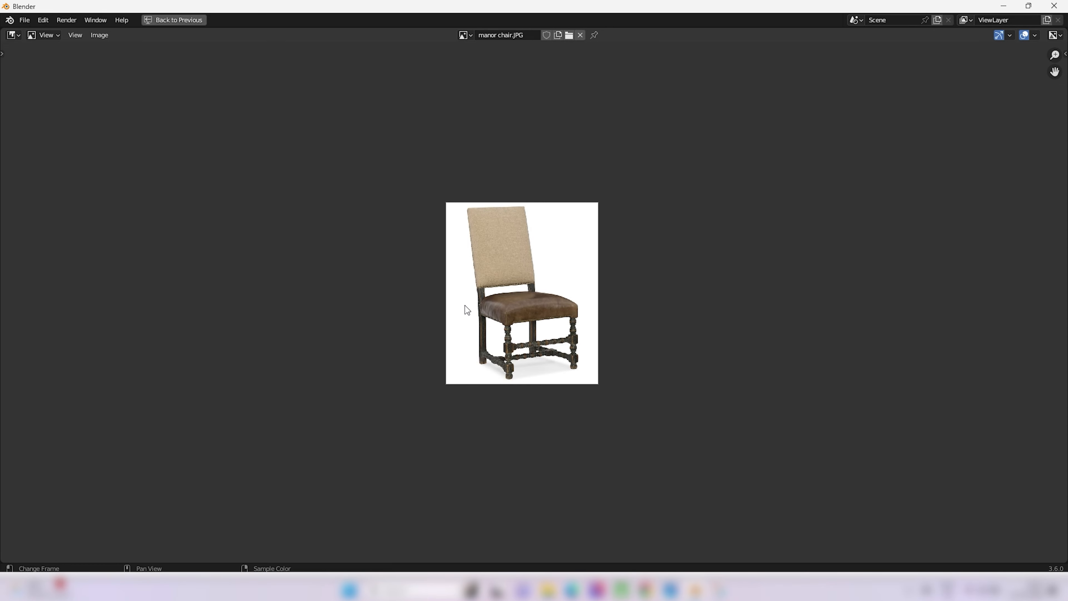
pyautogui.scroll(2, 499, 317)
pyautogui.scroll(4, 499, 317)
pyautogui.scroll(-2, 499, 317)
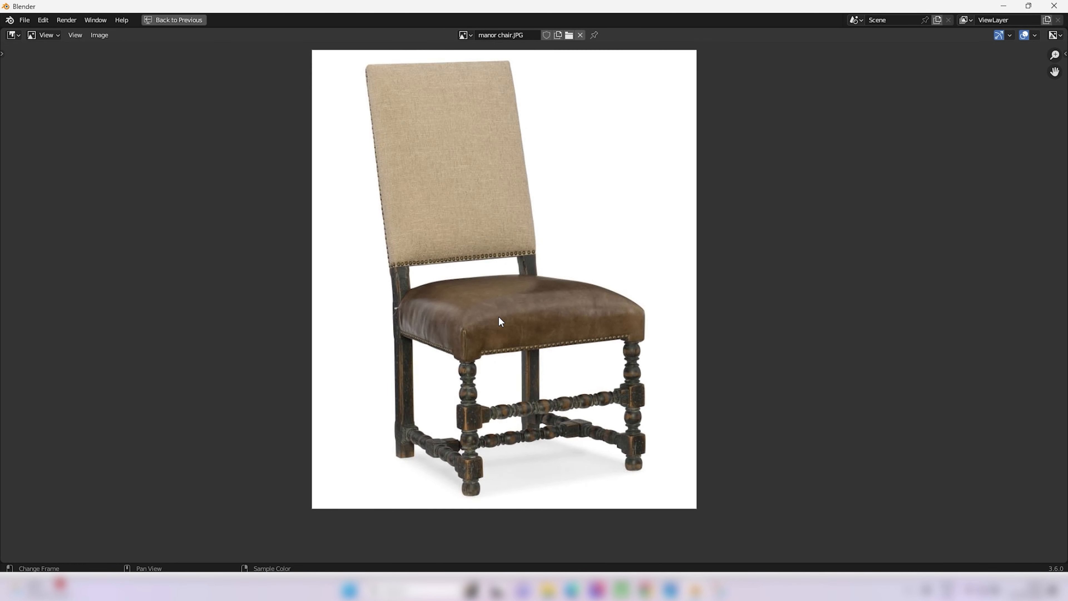
pyautogui.scroll(2, 498, 317)
pyautogui.scroll(-4, 499, 318)
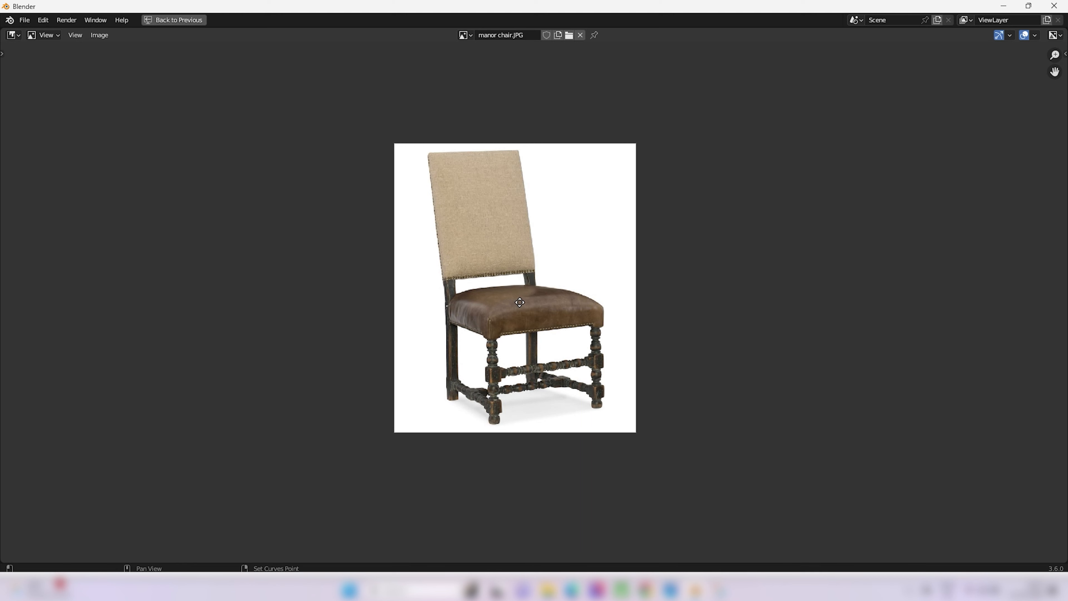
pyautogui.moveTo(520, 302); pyautogui.dragTo(607, 308, button='middle')
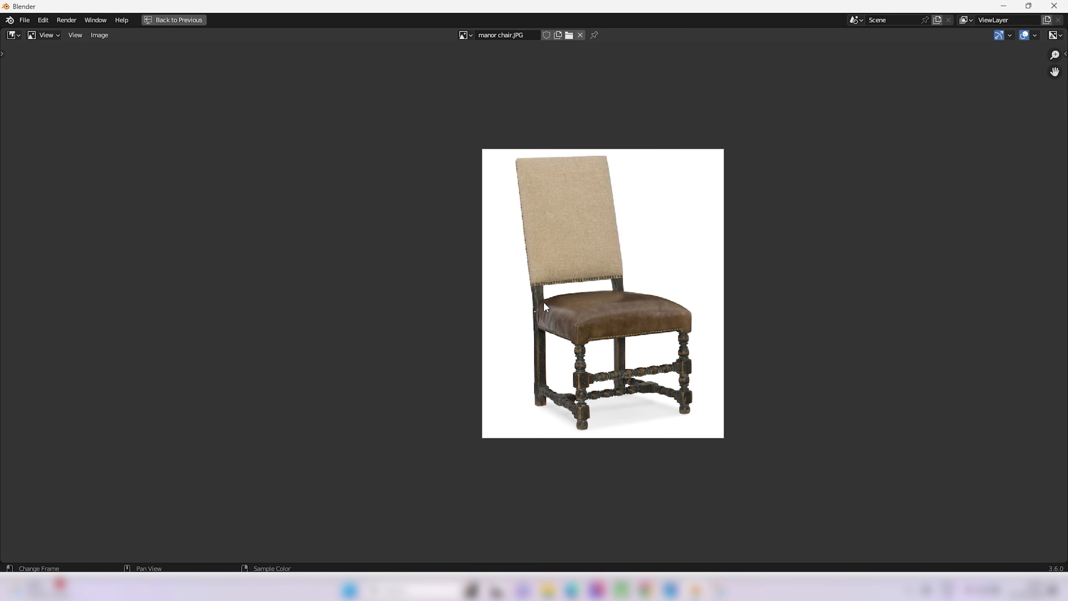
pyautogui.press('ctrl')
pyautogui.hotkey('ctrl', 'space')
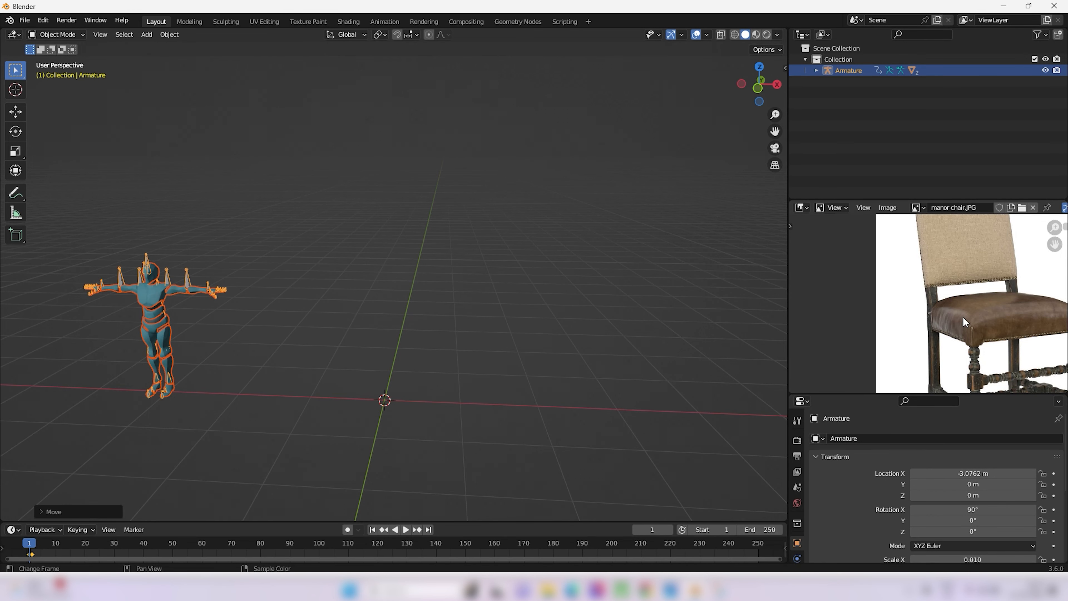
# Inspect the chair's backrest and seat up close in the small Image Editor and reframe the whole chair
pyautogui.scroll(3, 953, 316)
pyautogui.moveTo(957, 274); pyautogui.dragTo(914, 386, button='middle')
pyautogui.scroll(-2, 985, 345)
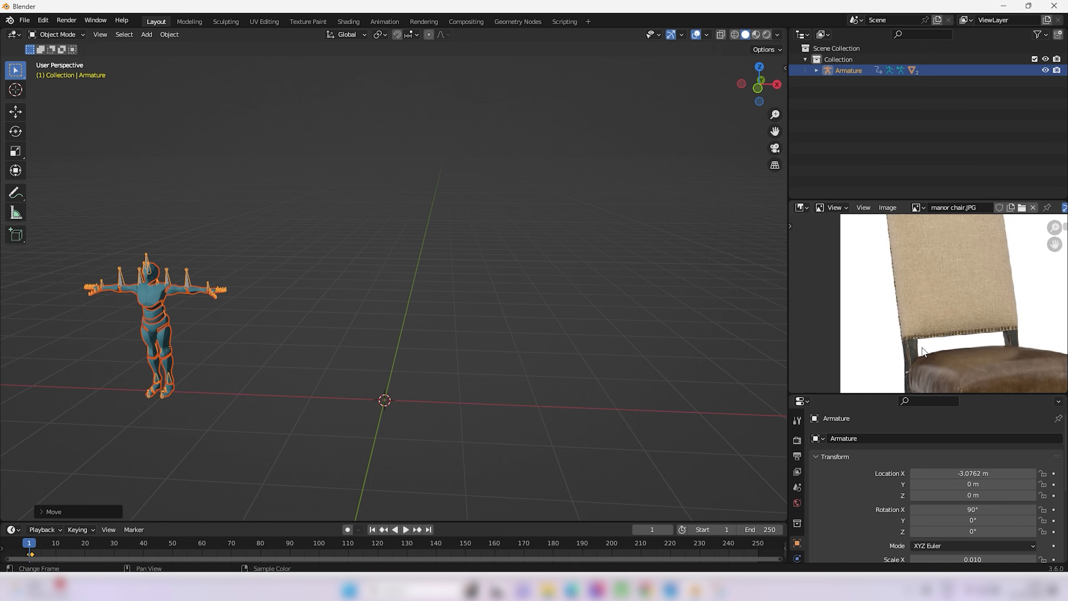
pyautogui.moveTo(997, 362); pyautogui.dragTo(934, 340, button='middle')
pyautogui.scroll(-4, 934, 340)
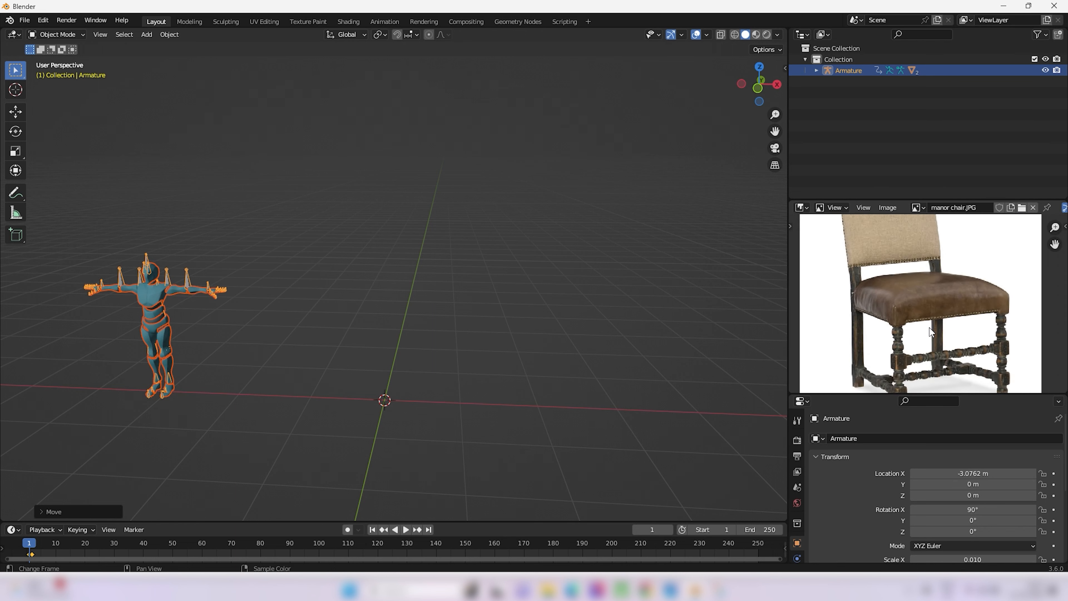
pyautogui.scroll(-3, 933, 333)
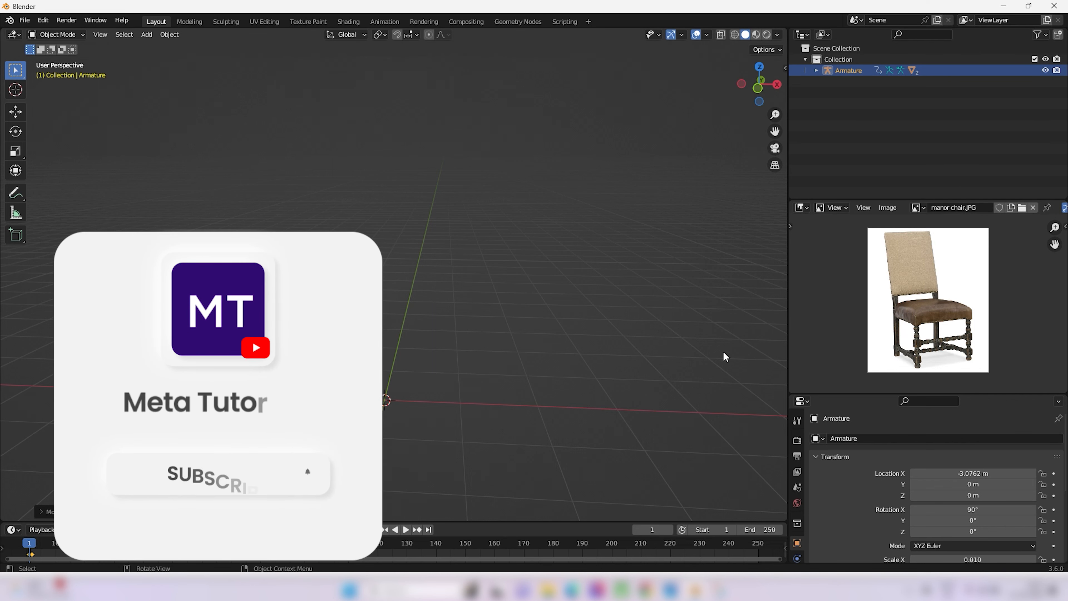
# Add a cube mesh at the scene's origin beside the ybot character
pyautogui.moveTo(627, 350); pyautogui.dragTo(541, 341, button='middle')
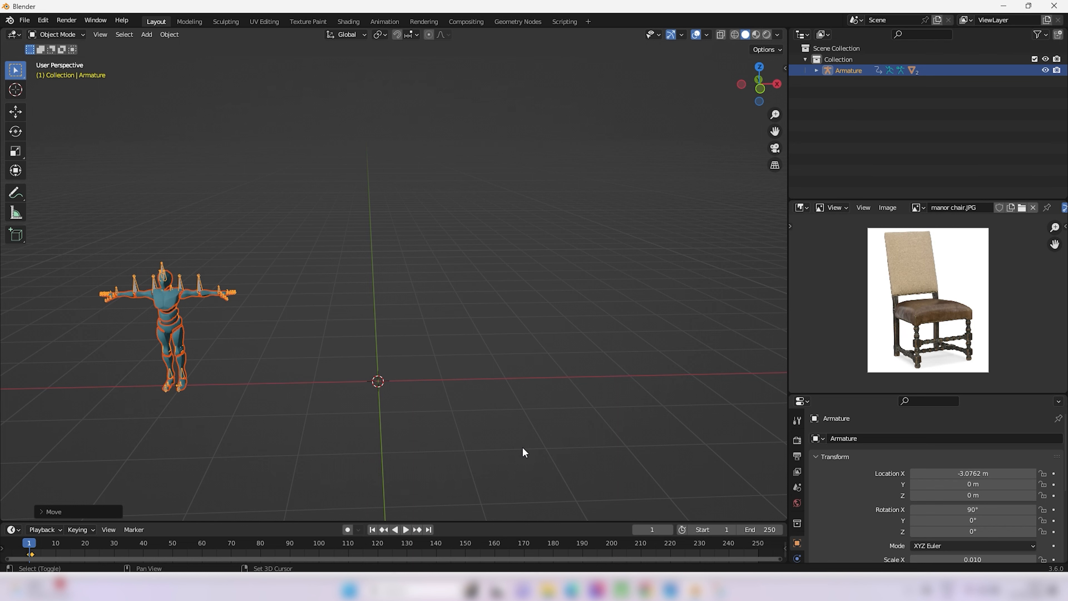
pyautogui.hotkey('shift', 'a')
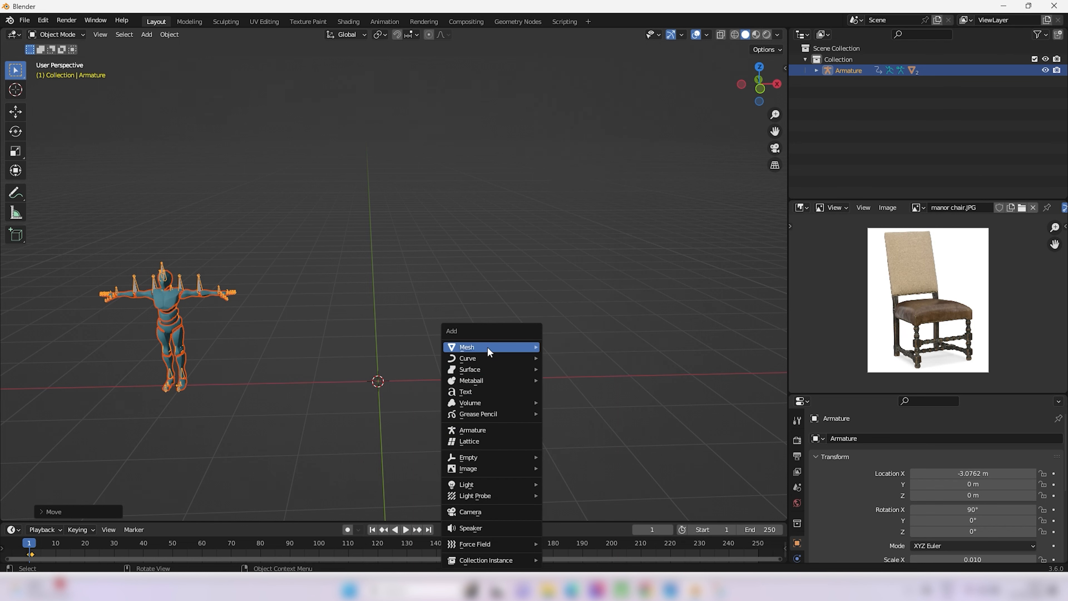
pyautogui.moveTo(487, 347)
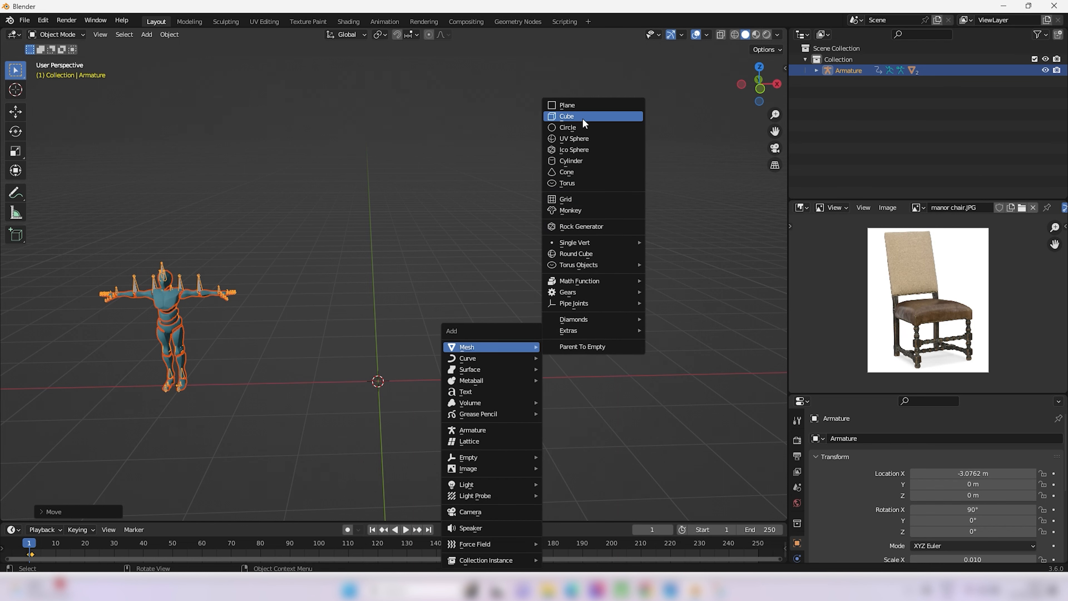
pyautogui.click(566, 116)
# In front orthographic view, scale the new cube down uniformly to about 0.37 to suit the ybot character's size
pyautogui.scroll(-3, 387, 219)
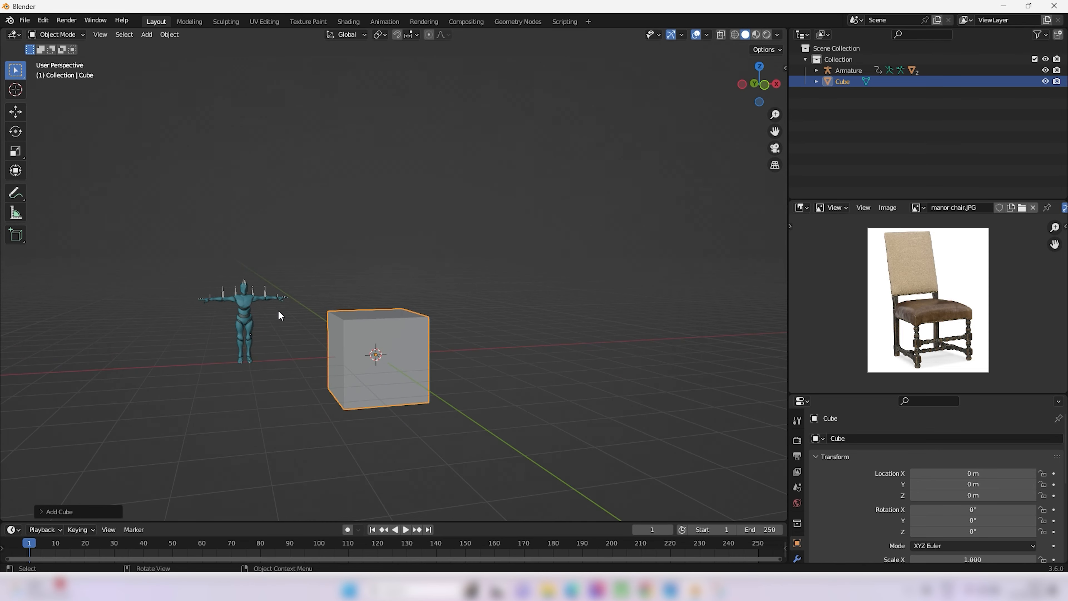
pyautogui.moveTo(278, 311)
pyautogui.mouseDown(button='middle')
pyautogui.moveTo(274, 339)
pyautogui.moveTo(274, 297)
pyautogui.moveTo(265, 311)
pyautogui.mouseUp(button='middle')
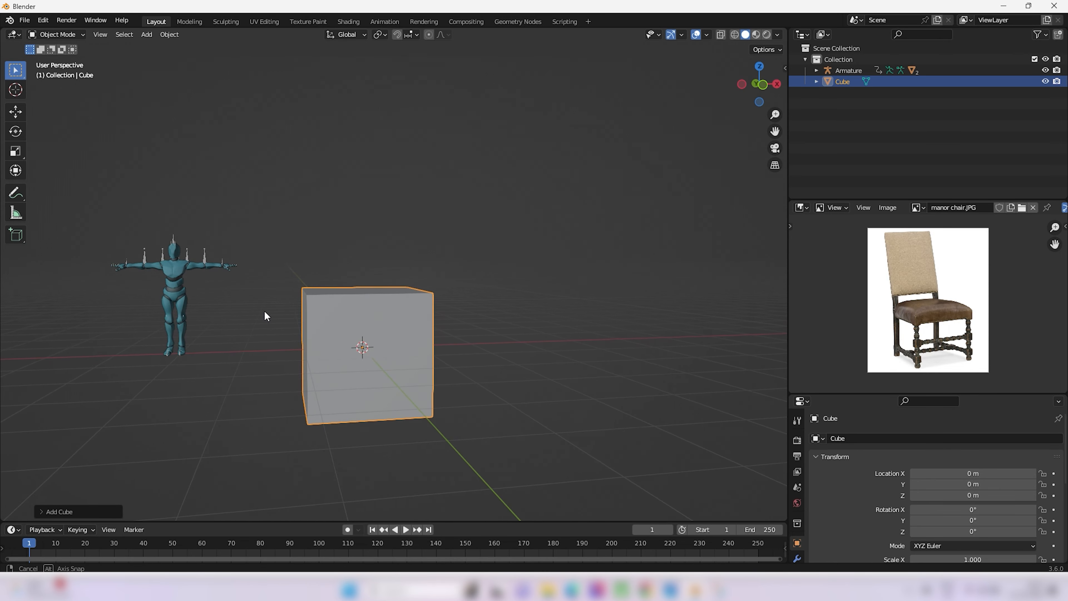
pyautogui.press('KP_1')
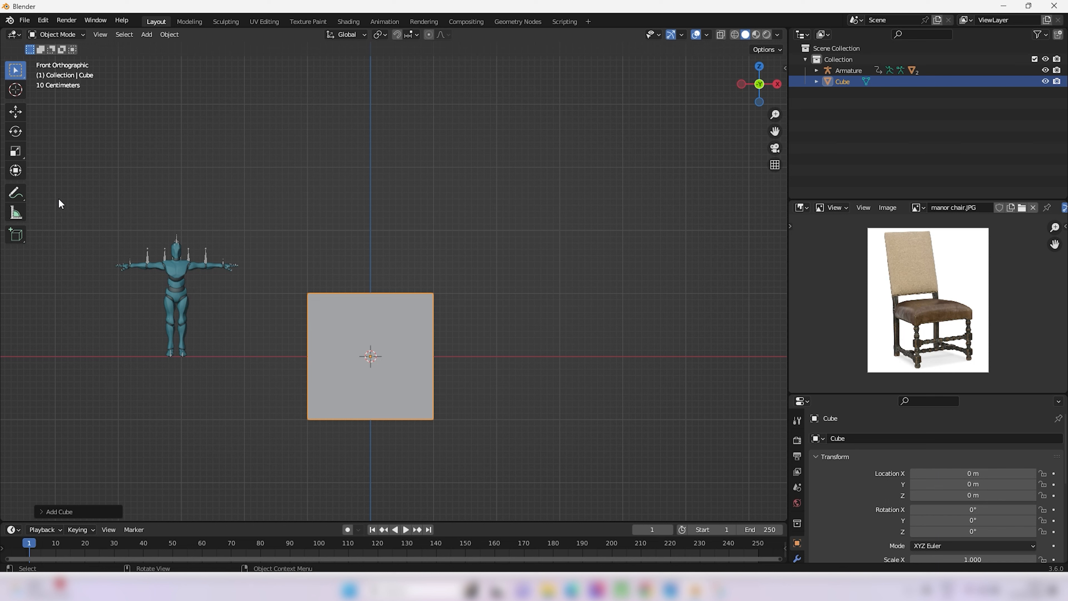
pyautogui.click(516, 350)
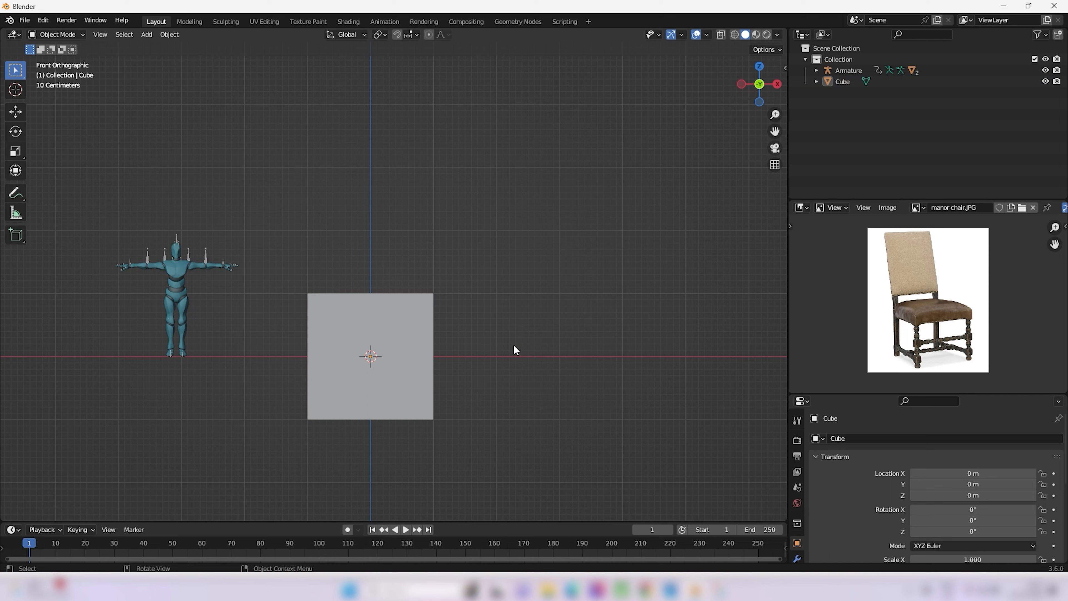
pyautogui.click(397, 353)
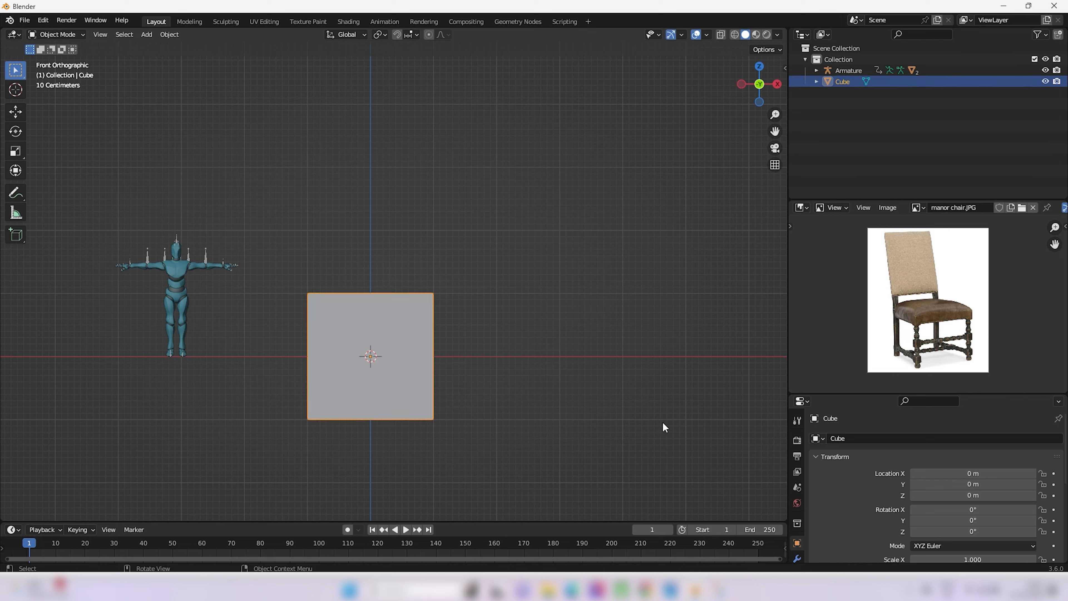
pyautogui.press('s')
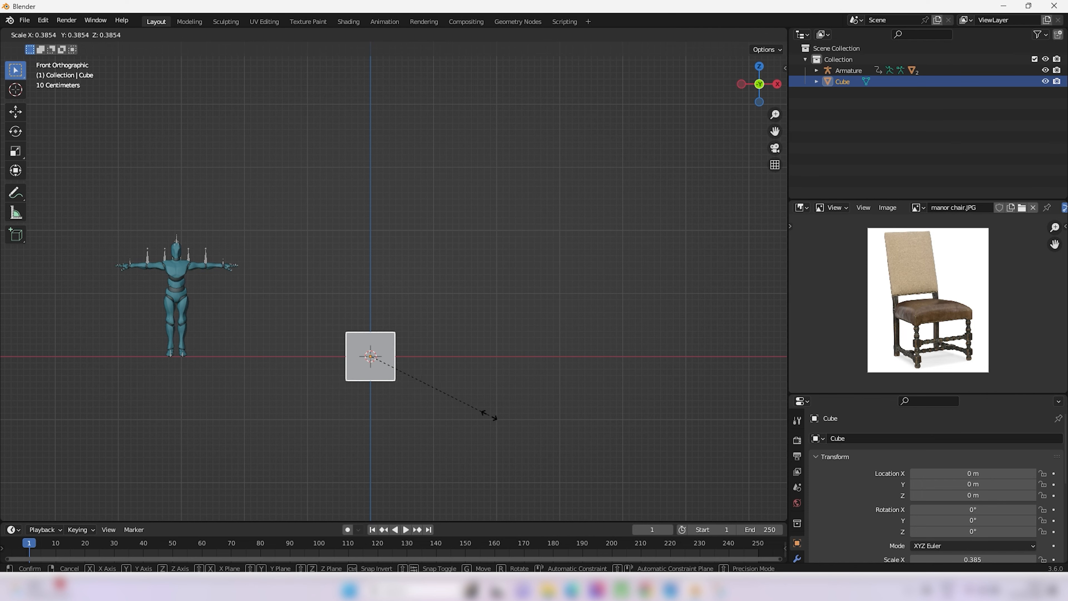
pyautogui.click(485, 418)
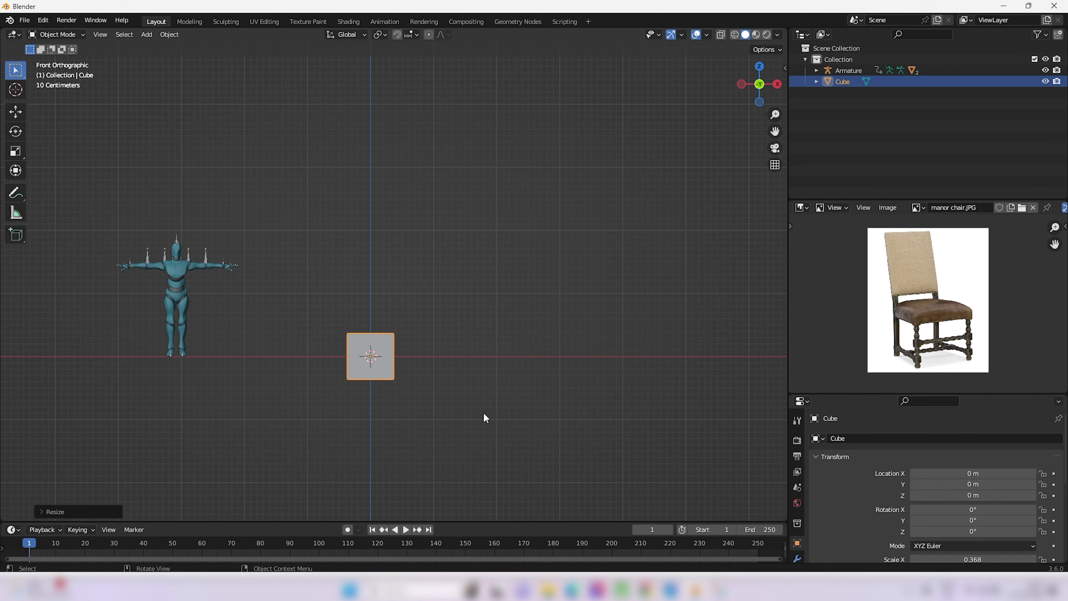
# In top orthographic view, scale the cube up uniformly to a scale of about 0.44
pyautogui.press('KP_7')
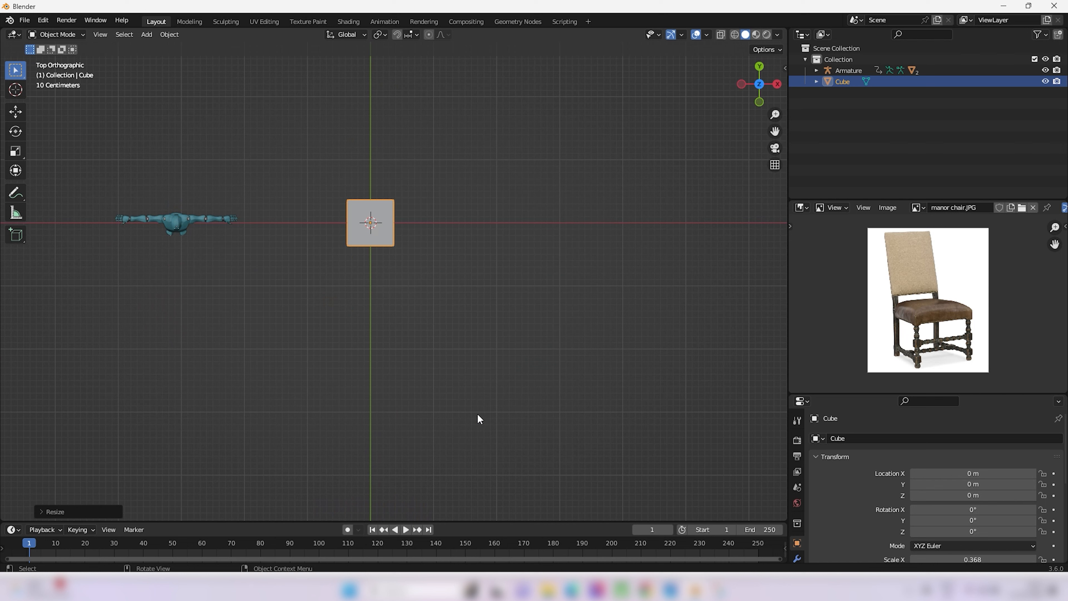
pyautogui.press('s')
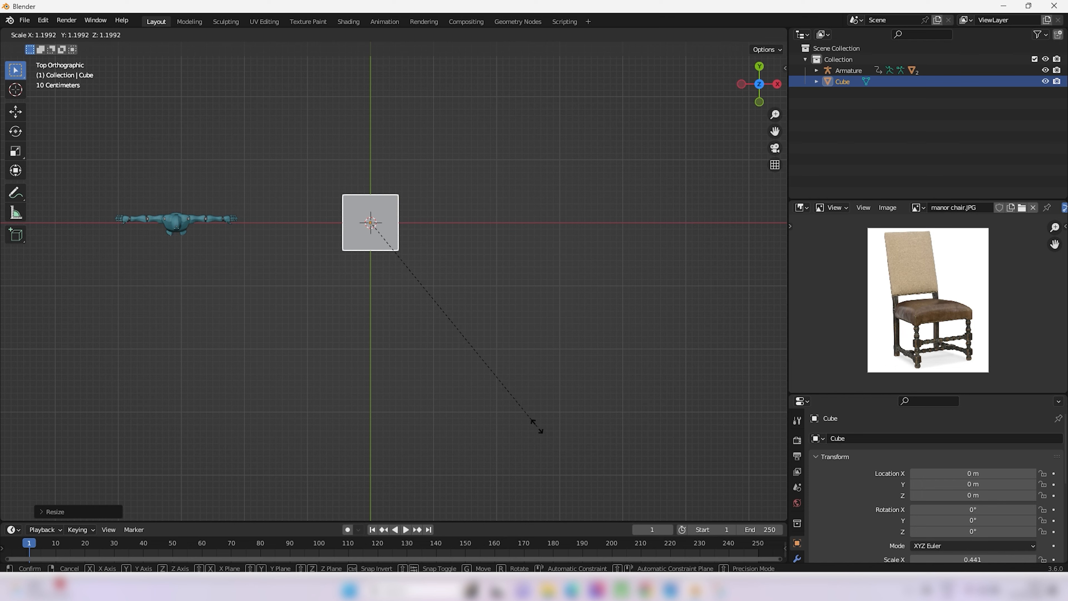
pyautogui.click(534, 430)
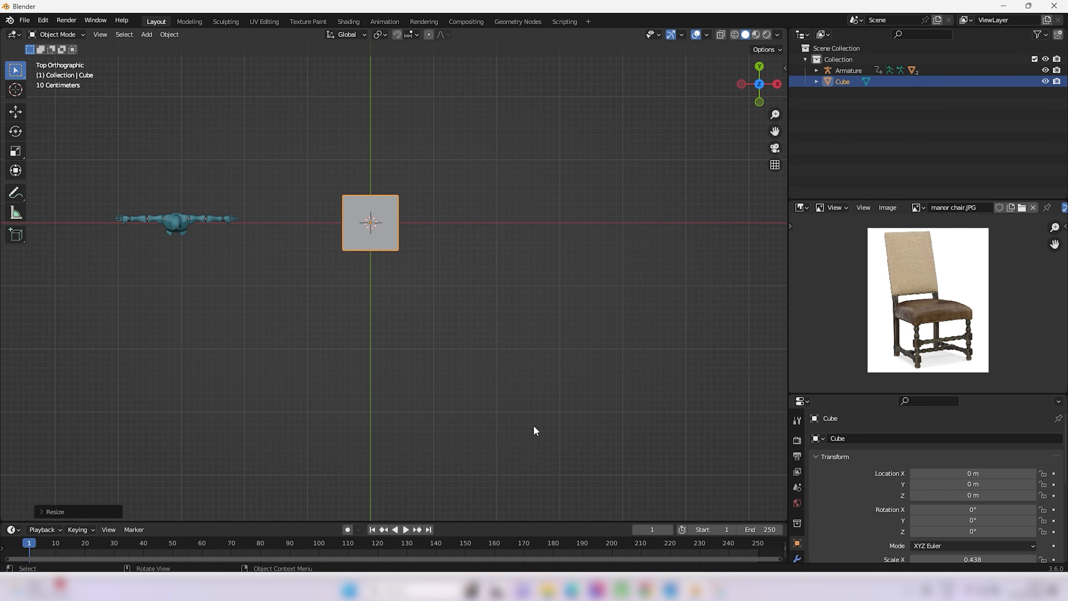
# In front orthographic view, flatten the cube along Z by a factor of about 0.31 to form the seat block
pyautogui.press('KP_1')
pyautogui.scroll(1, 955, 379)
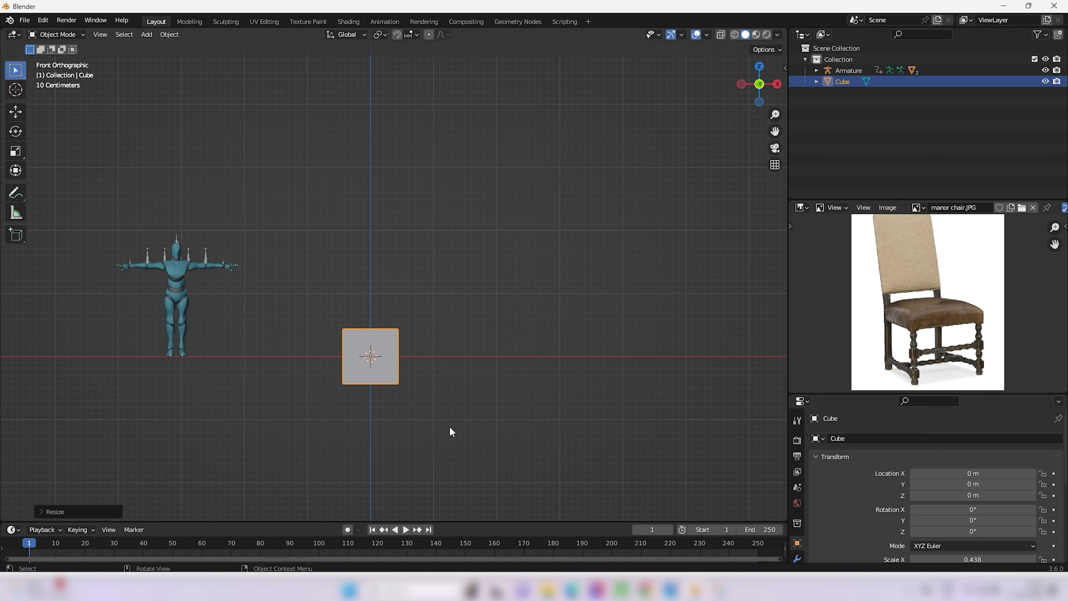
pyautogui.press('s')
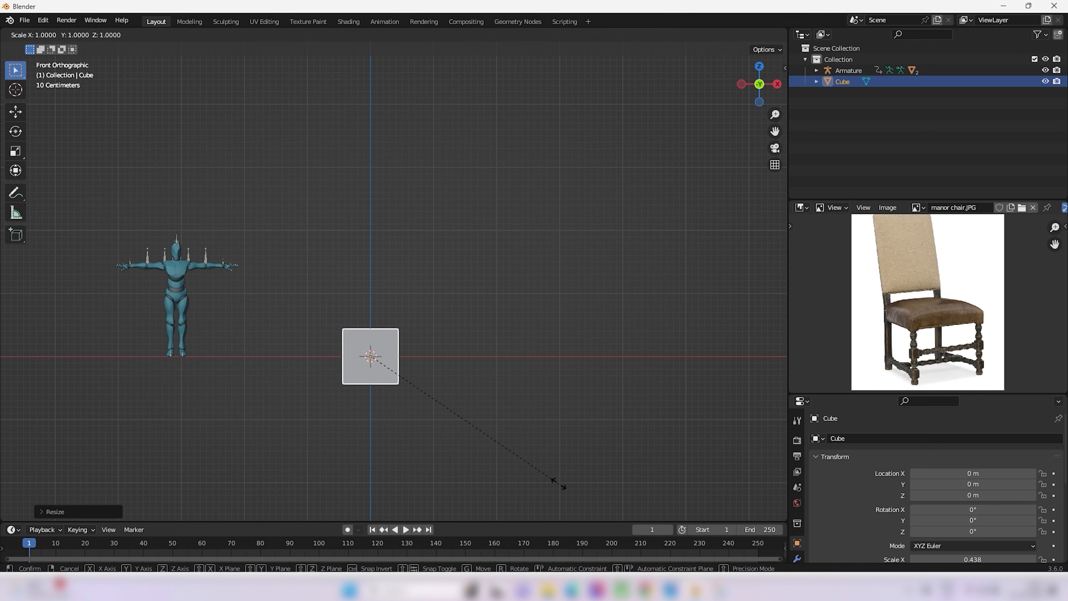
pyautogui.press('z')
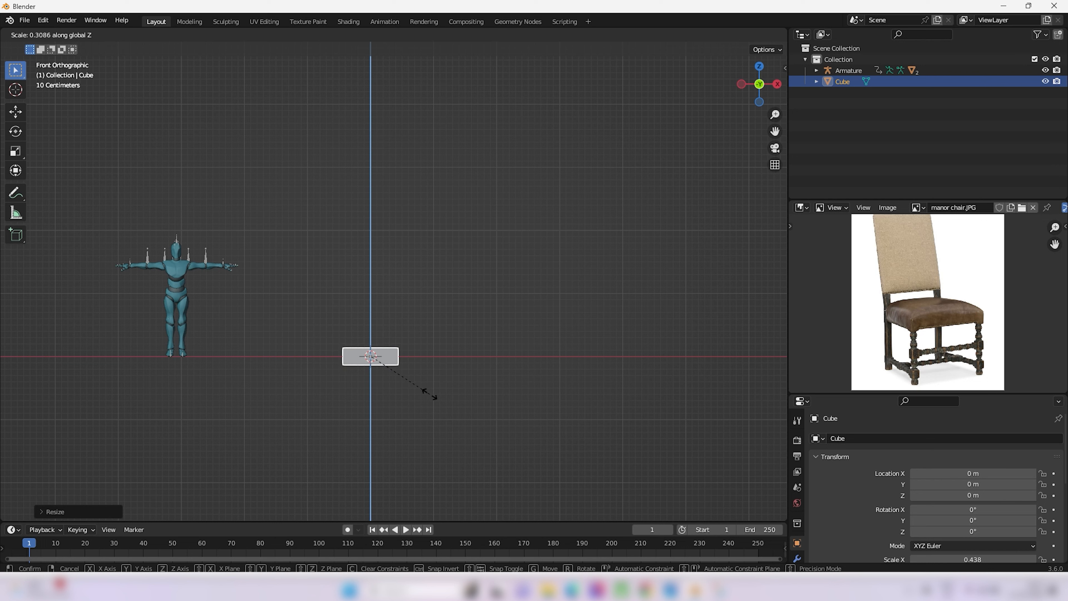
pyautogui.click(426, 398)
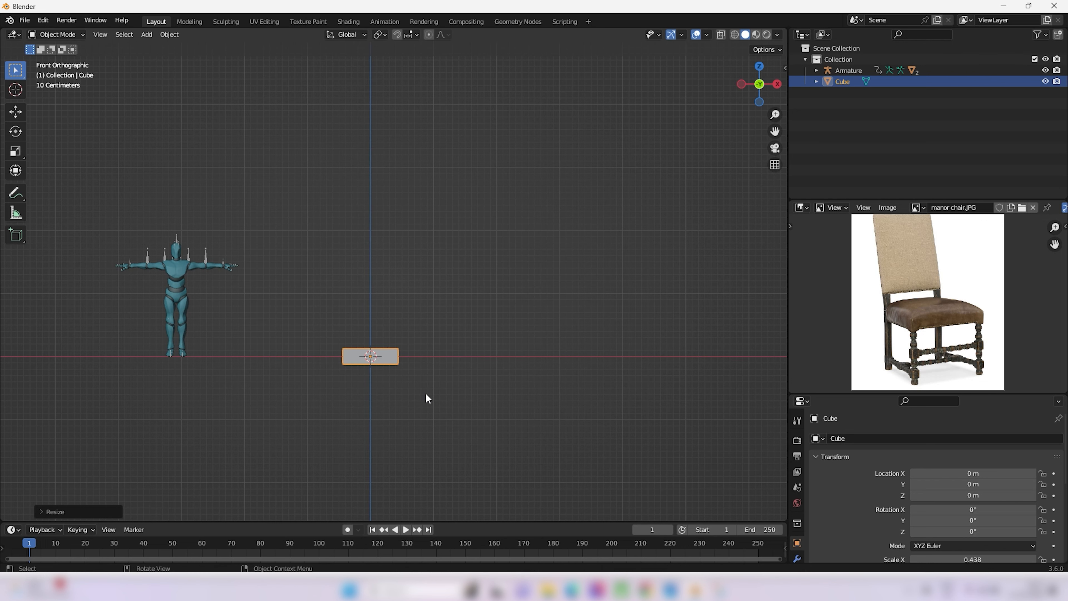
# Raise the seat block along Z to about 0.6 m above the ground
pyautogui.press('g')
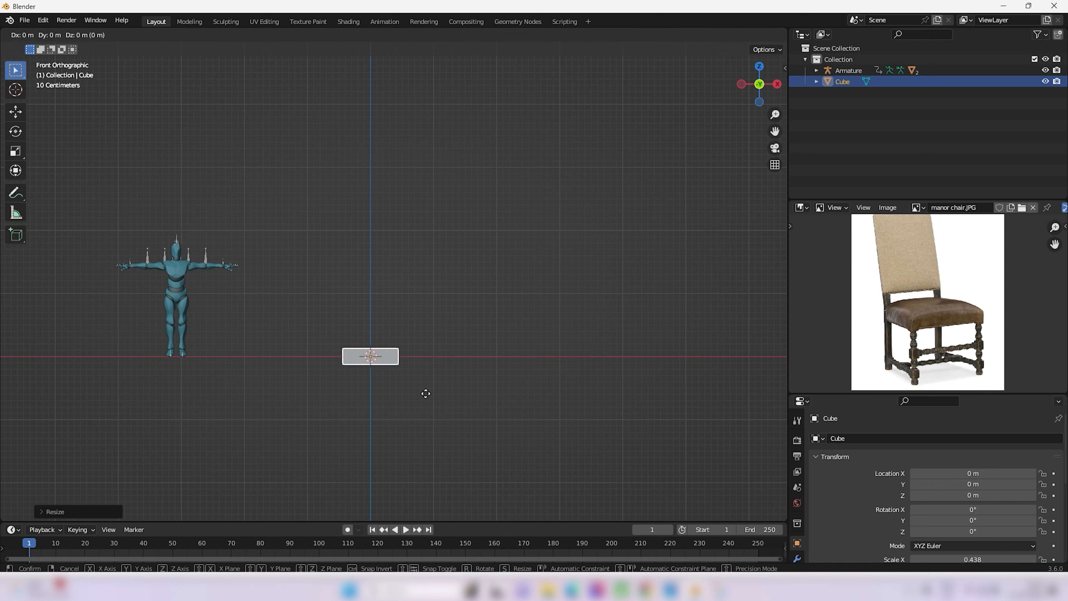
pyautogui.press('z')
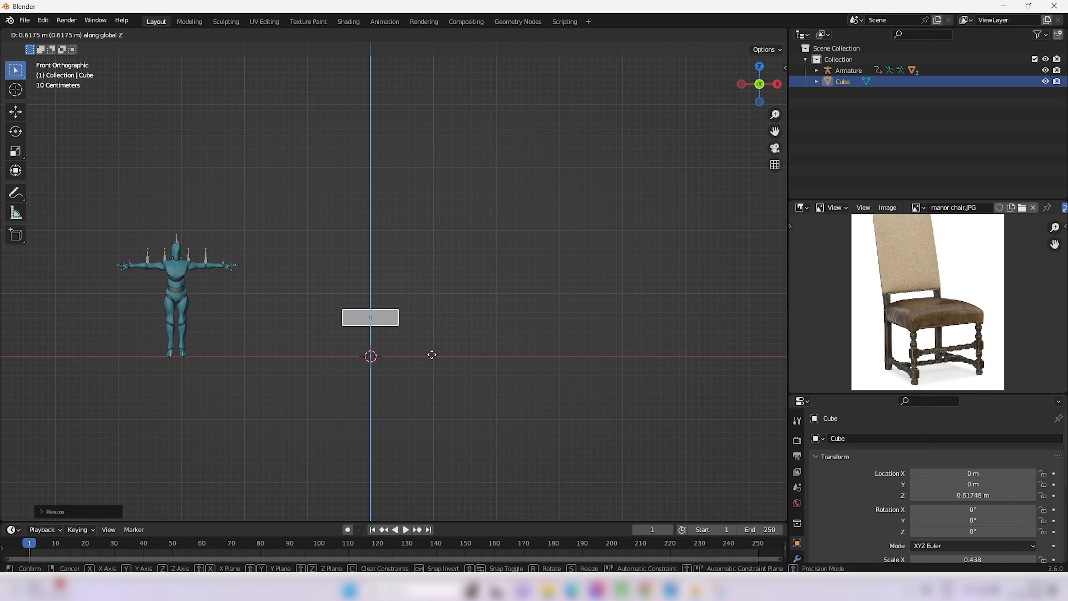
pyautogui.click(432, 356)
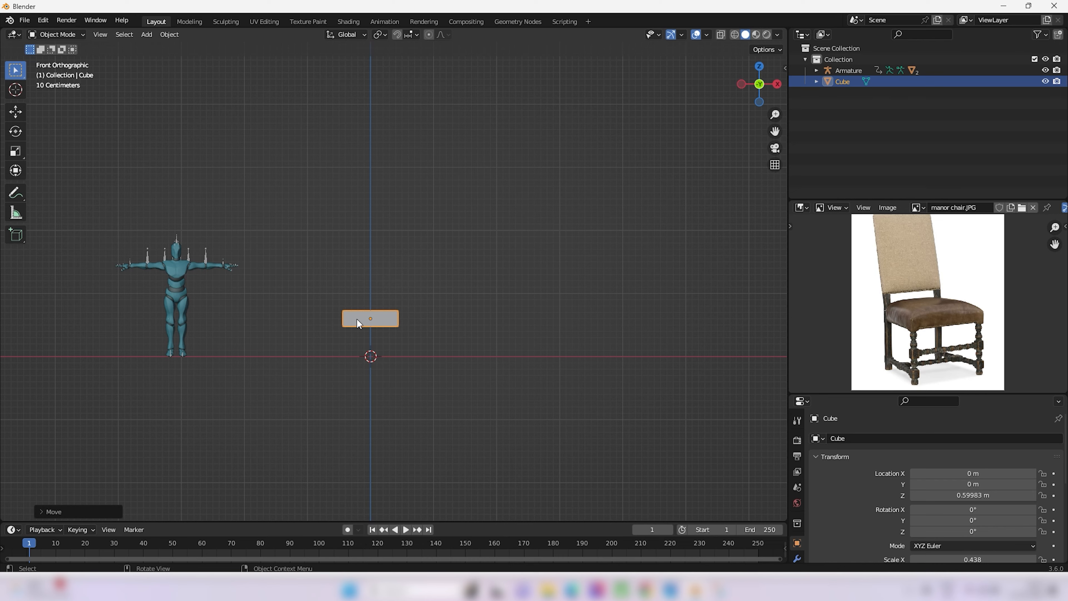
# Thin the seat block along Z by a factor of about 0.83
pyautogui.scroll(2, 351, 326)
pyautogui.keyDown('shift'); pyautogui.moveTo(340, 365); pyautogui.dragTo(450, 346, button='middle'); pyautogui.keyUp('shift')
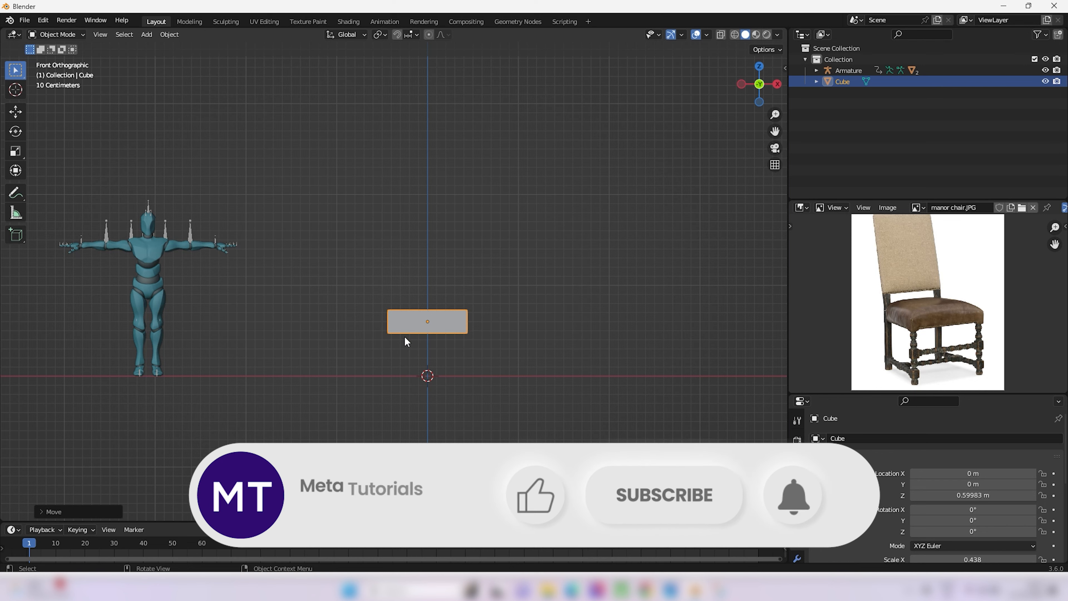
pyautogui.press('s')
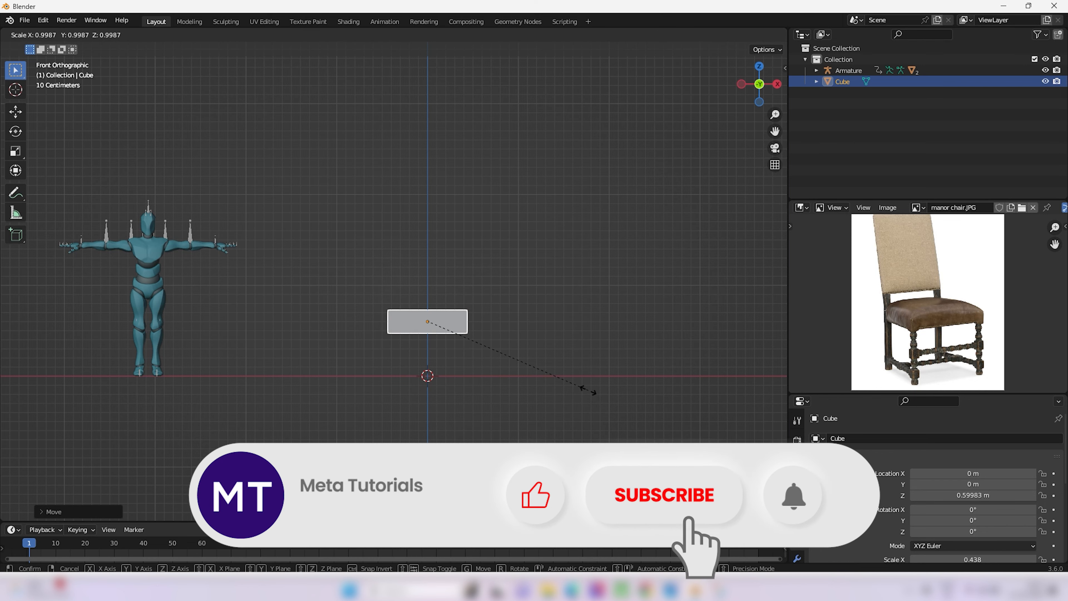
pyautogui.press('z')
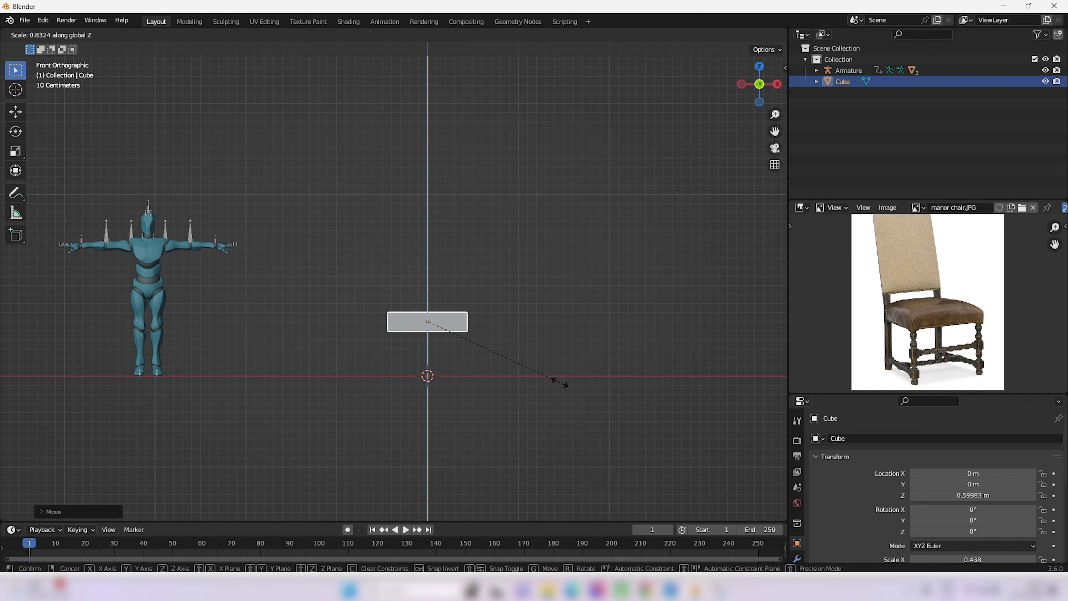
pyautogui.click(559, 382)
pyautogui.scroll(-1, 455, 357)
pyautogui.scroll(1, 465, 375)
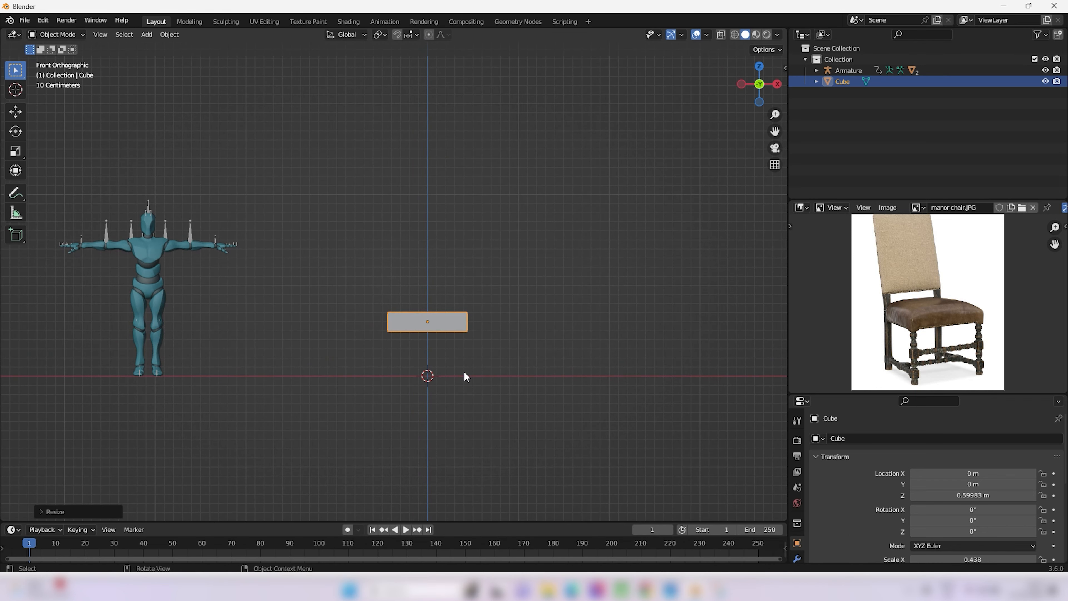
# Move the seat block up along Z to a height of about 0.63 m
pyautogui.press('g')
pyautogui.press('z')
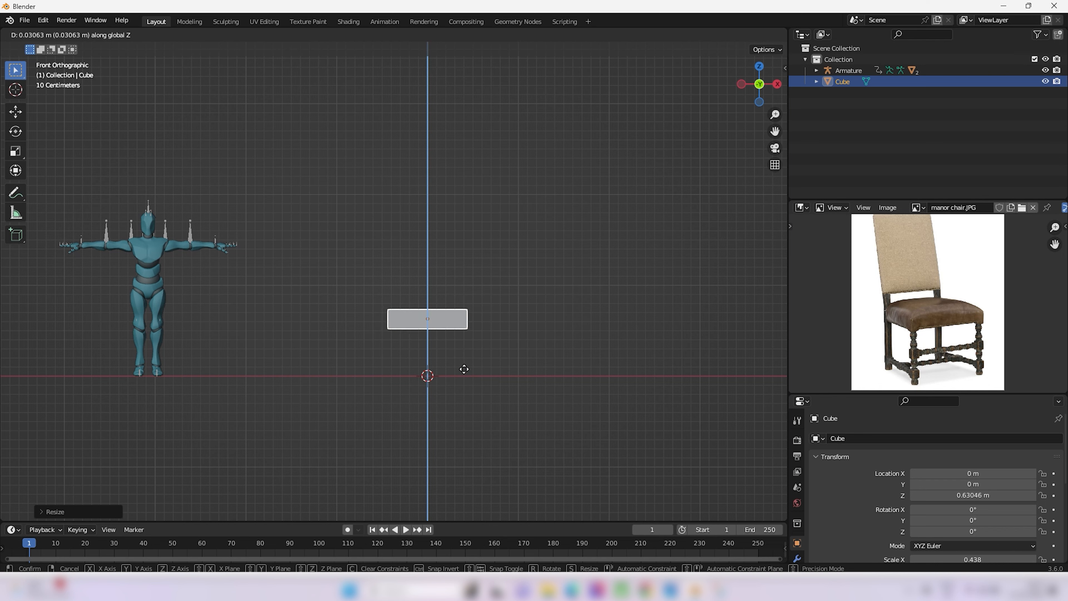
pyautogui.click(479, 374)
pyautogui.moveTo(551, 350); pyautogui.dragTo(517, 353, button='middle')
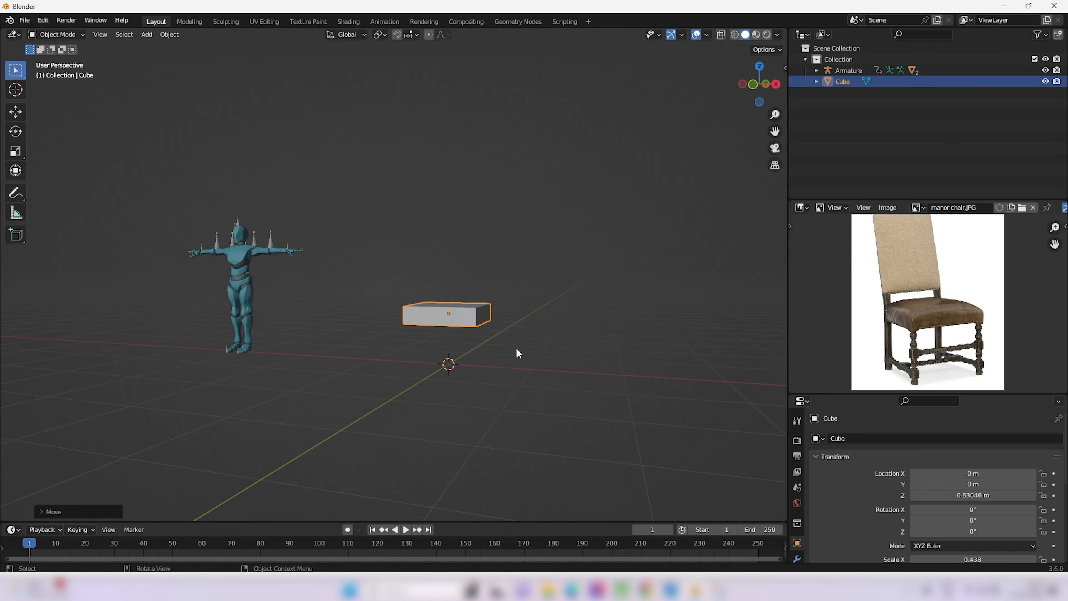
pyautogui.scroll(2, 869, 340)
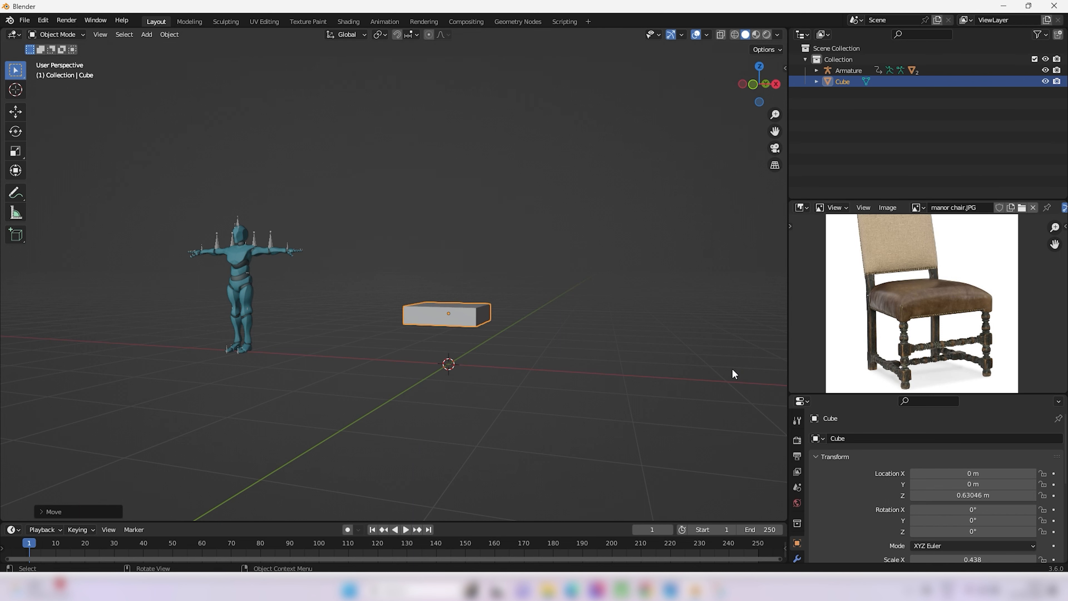
# In front view, add a second cube mesh for the leg and scale it down uniformly to about 0.052
pyautogui.press('KP_1')
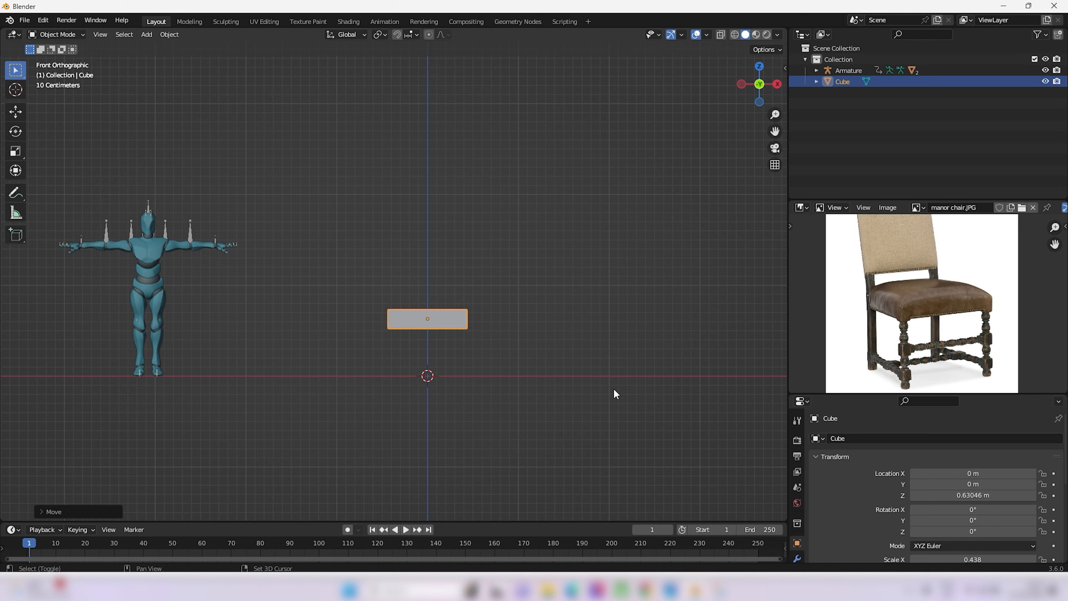
pyautogui.hotkey('shift', 'a')
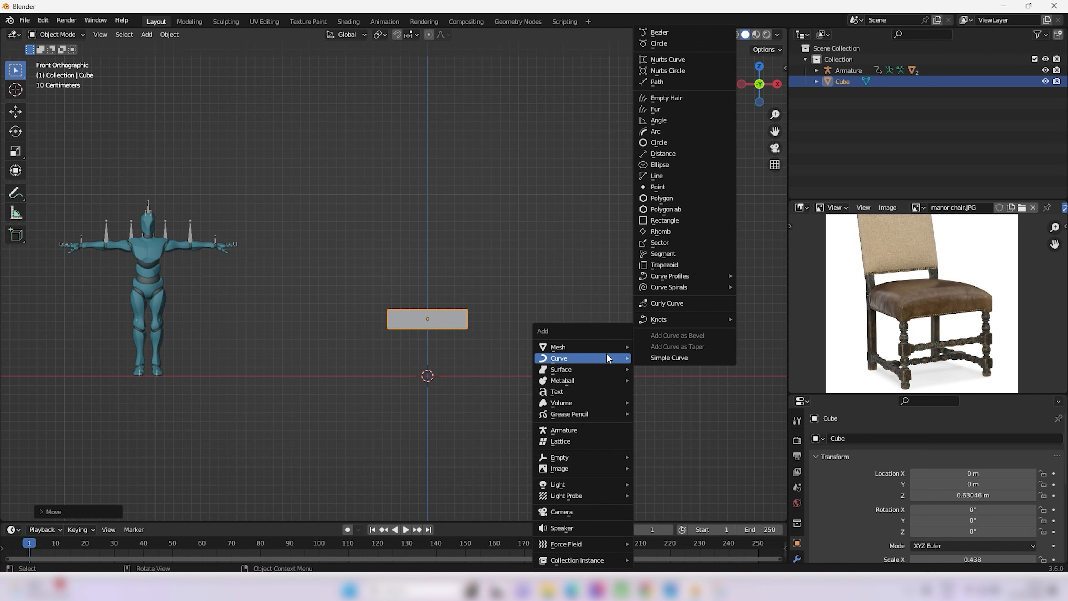
pyautogui.moveTo(606, 347)
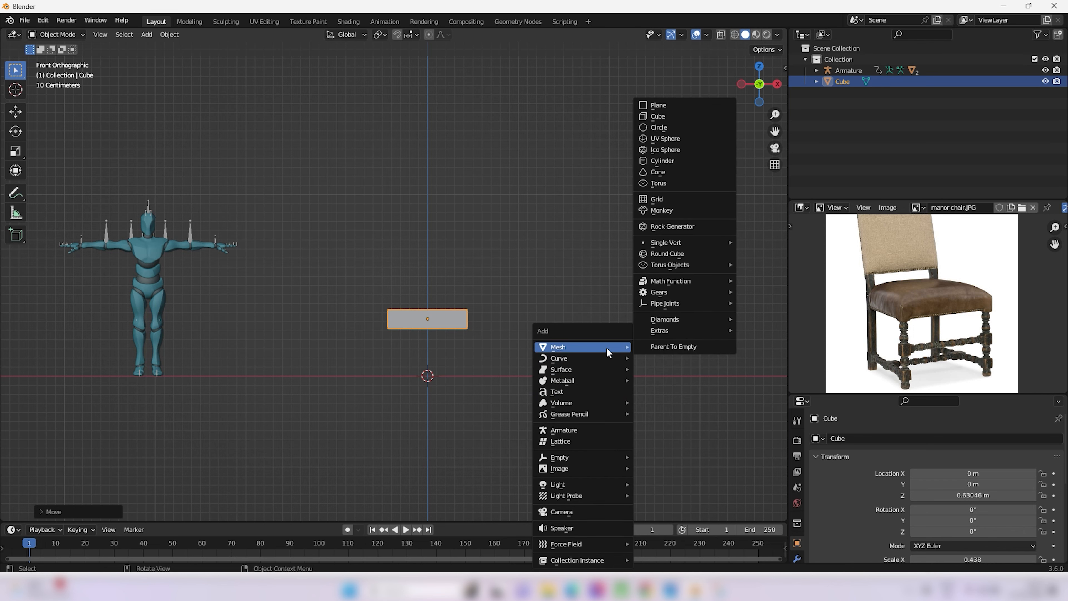
pyautogui.click(666, 117)
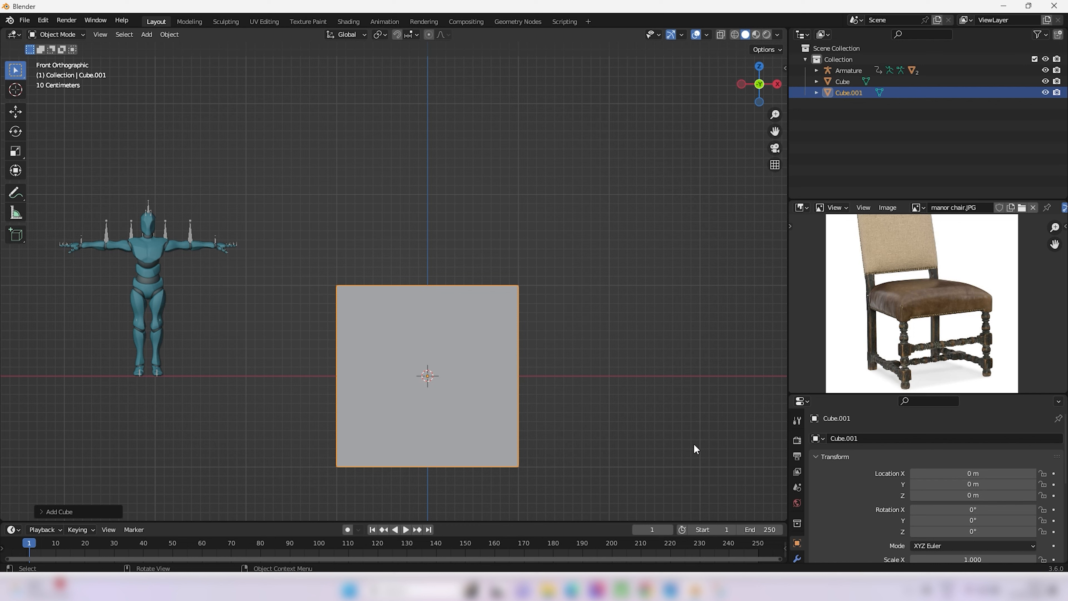
pyautogui.press('s')
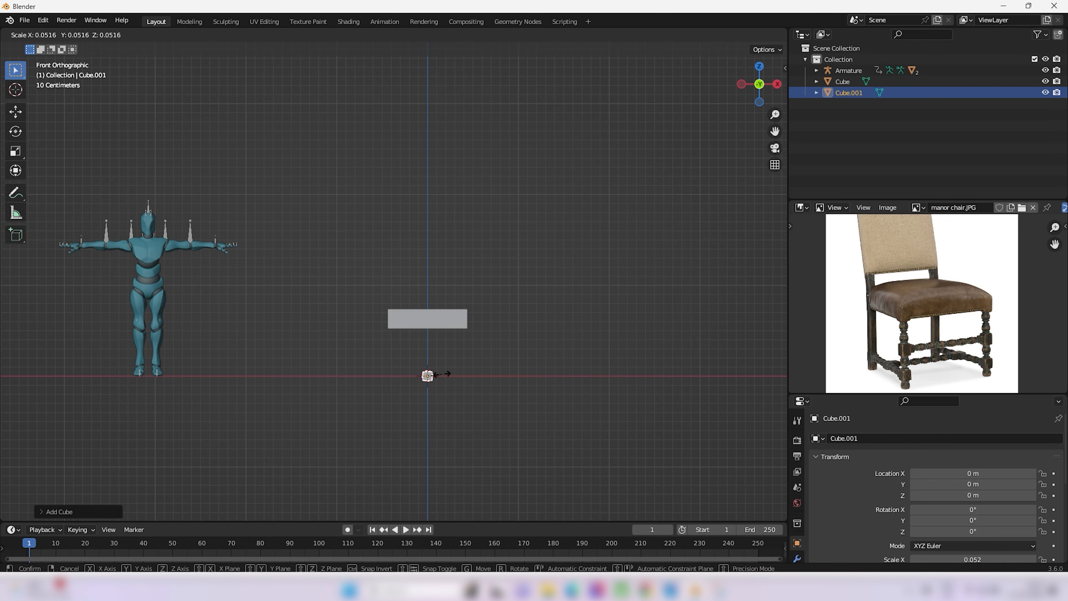
pyautogui.click(443, 377)
# Move the small leg cube along X to about 0.381 m, in line with the seat block's outer edge
pyautogui.scroll(1, 437, 405)
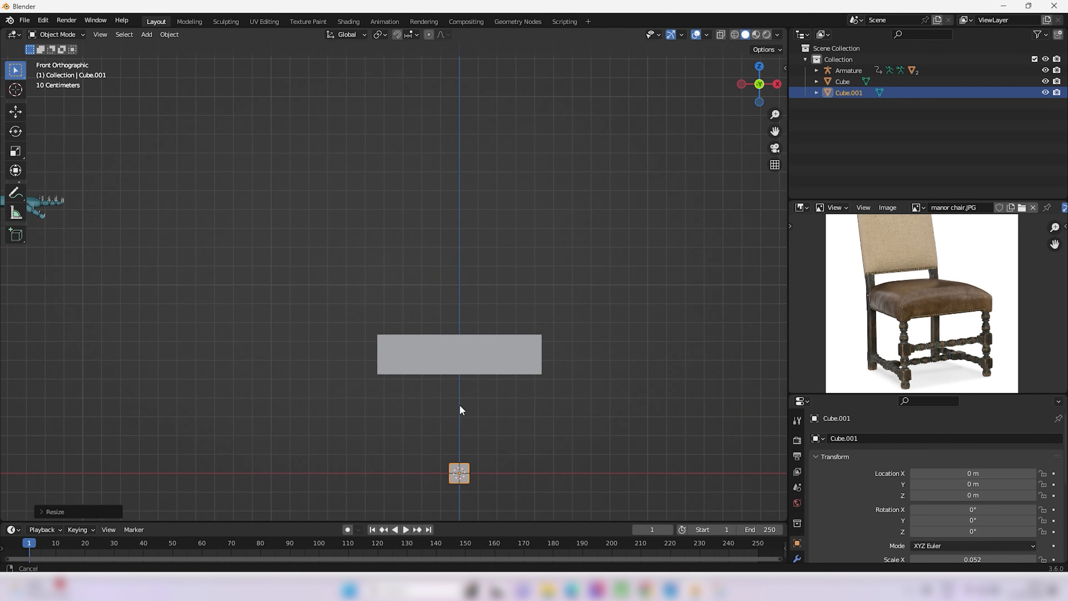
pyautogui.keyDown('shift'); pyautogui.moveTo(459, 403); pyautogui.dragTo(370, 339, button='middle'); pyautogui.keyUp('shift')
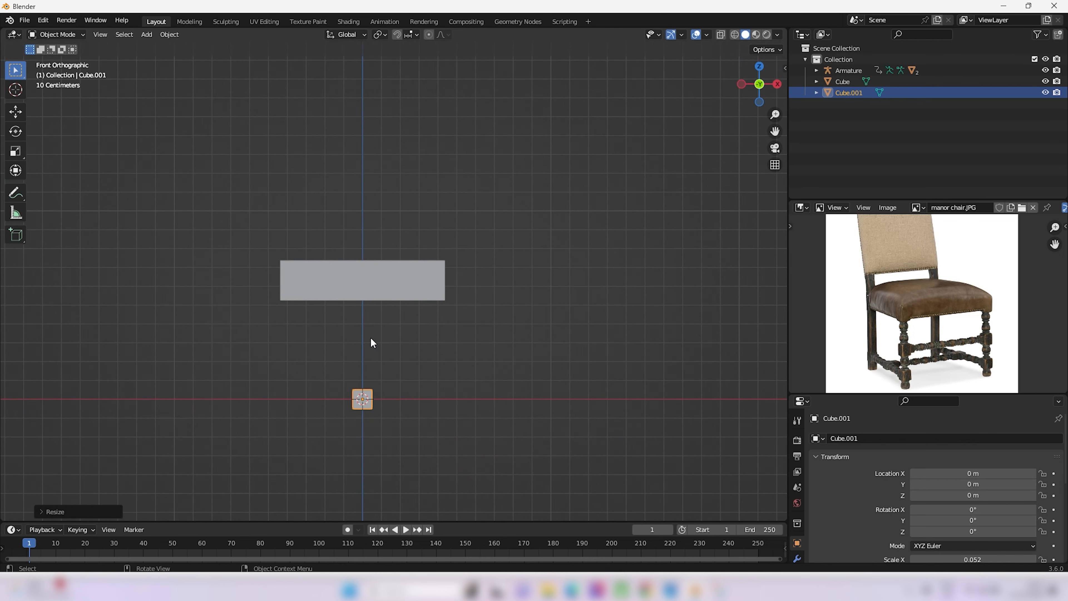
pyautogui.press('g')
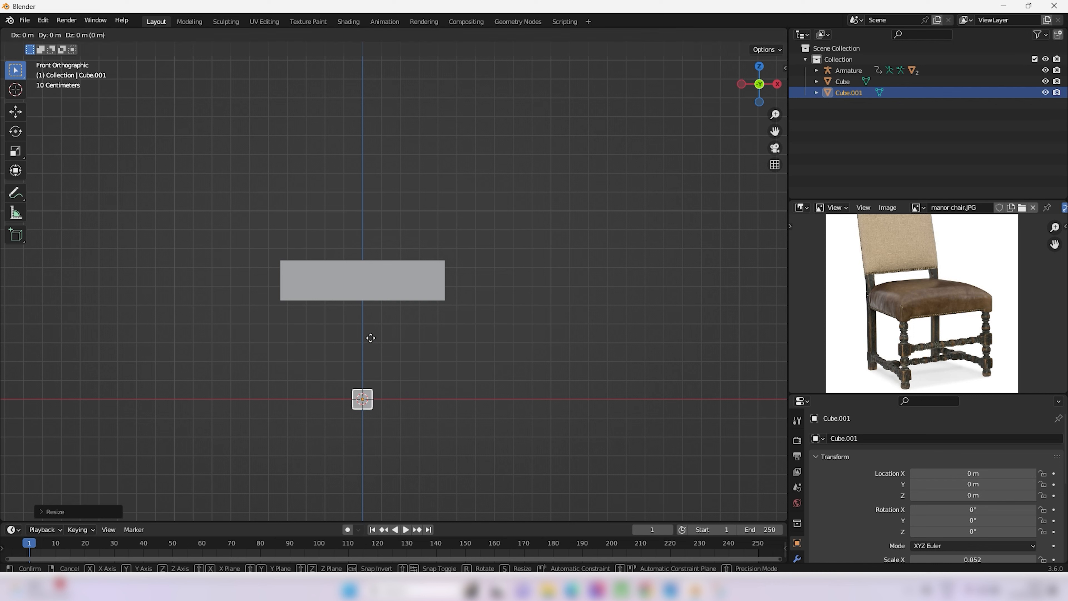
pyautogui.press('x')
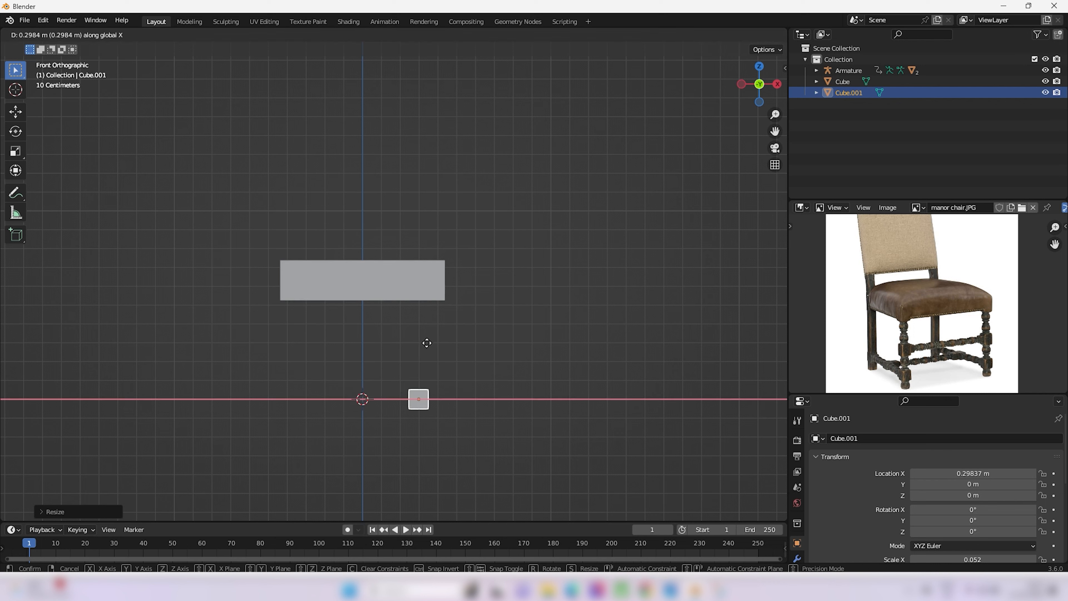
pyautogui.click(442, 343)
# Raise the small leg cube along Z to about 0.053 m so its base rests on the ground line
pyautogui.press('g')
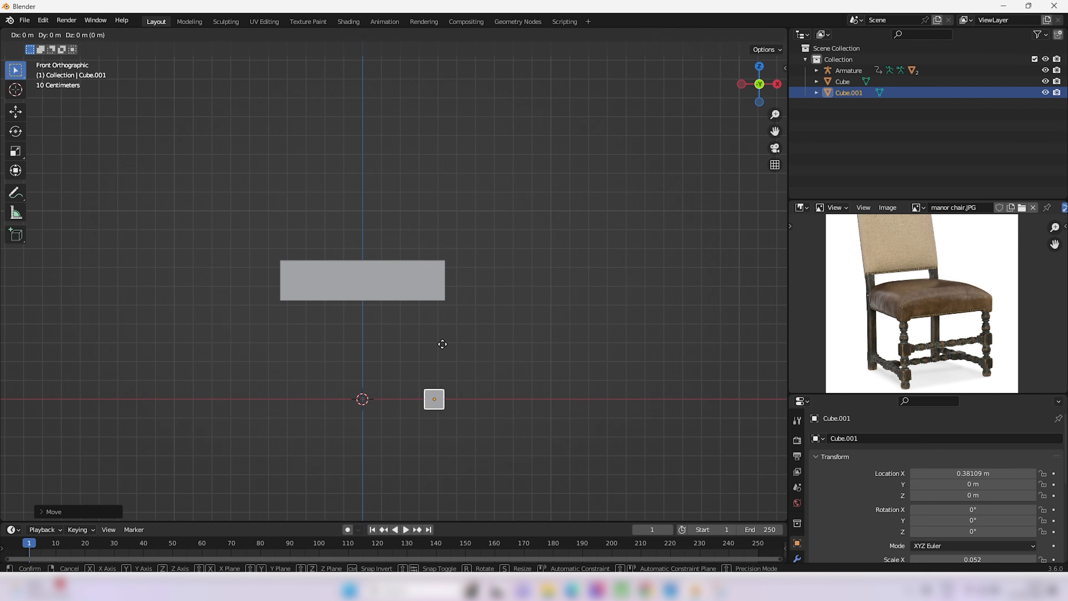
pyautogui.press('z')
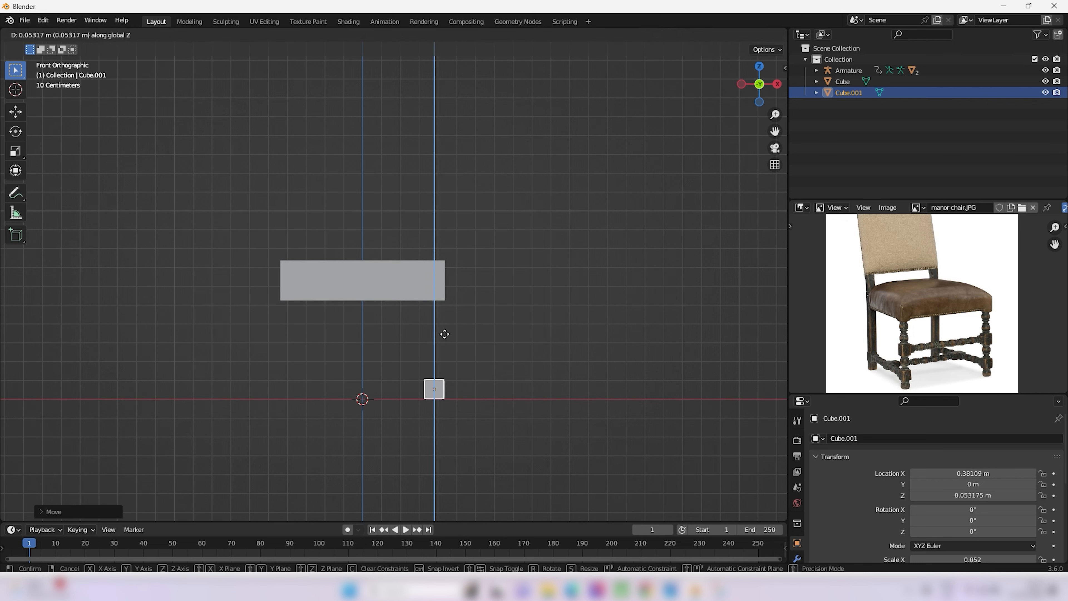
pyautogui.click(441, 341)
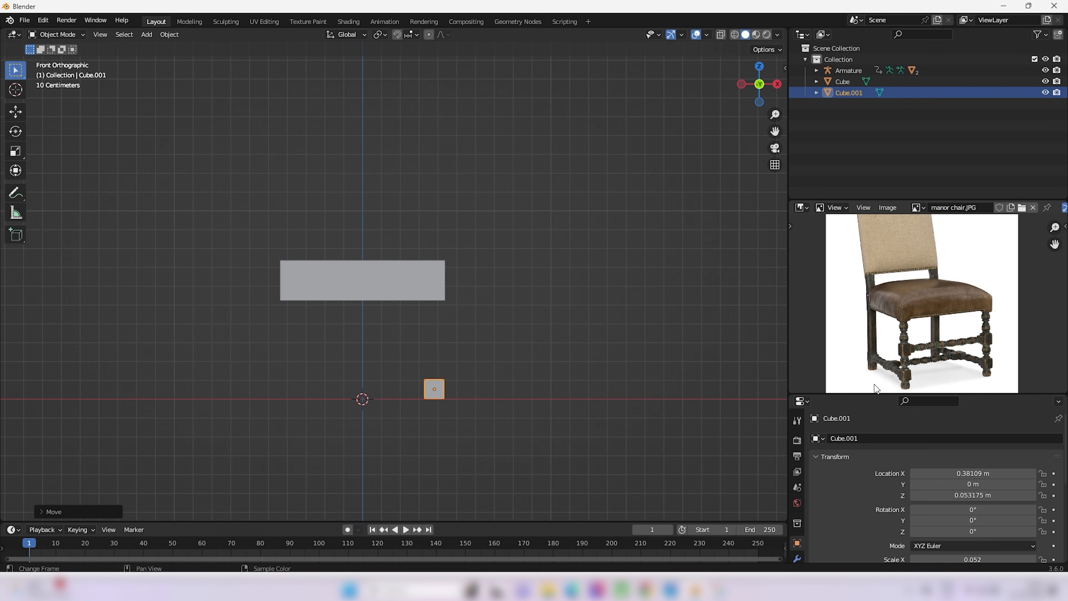
pyautogui.click(750, 356)
# In right orthographic view, move the small leg cube along Y to about 0.381 m, beneath the seat block's rear corner
pyautogui.press('KP_3')
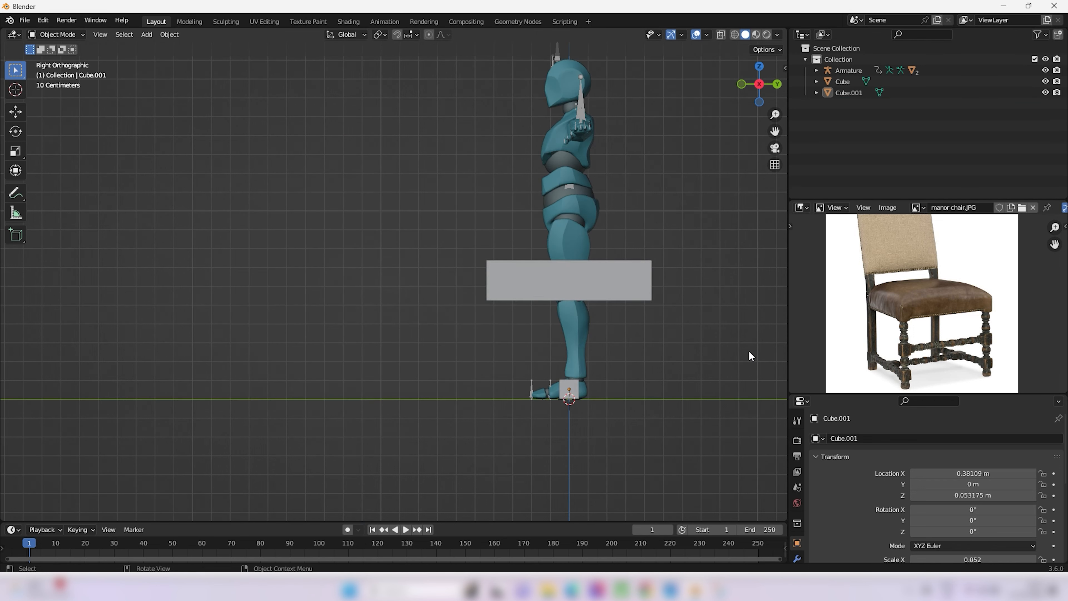
pyautogui.click(575, 390)
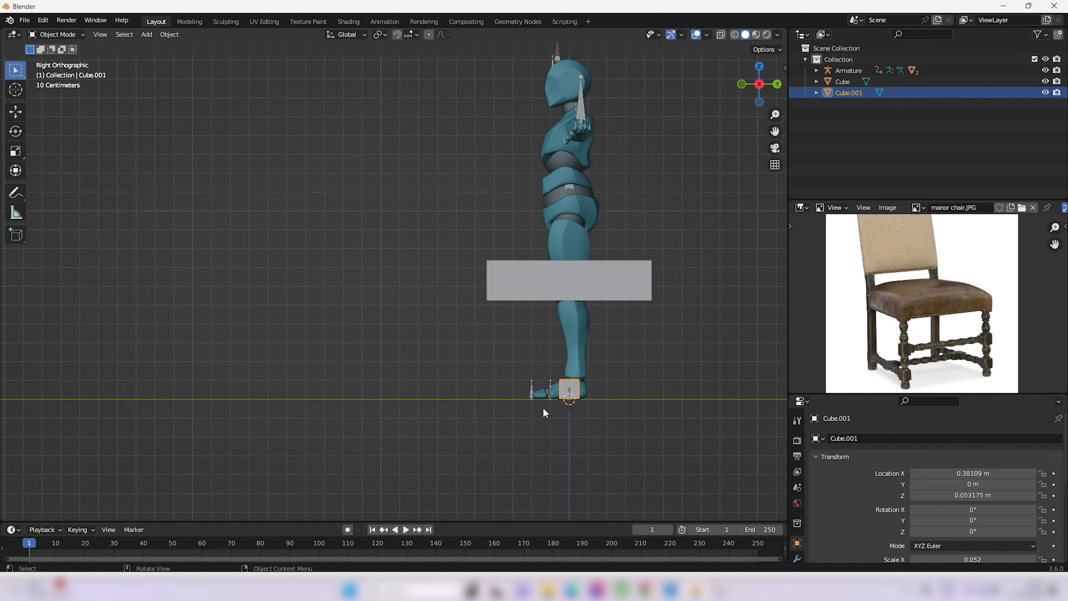
pyautogui.press('g')
pyautogui.press('y')
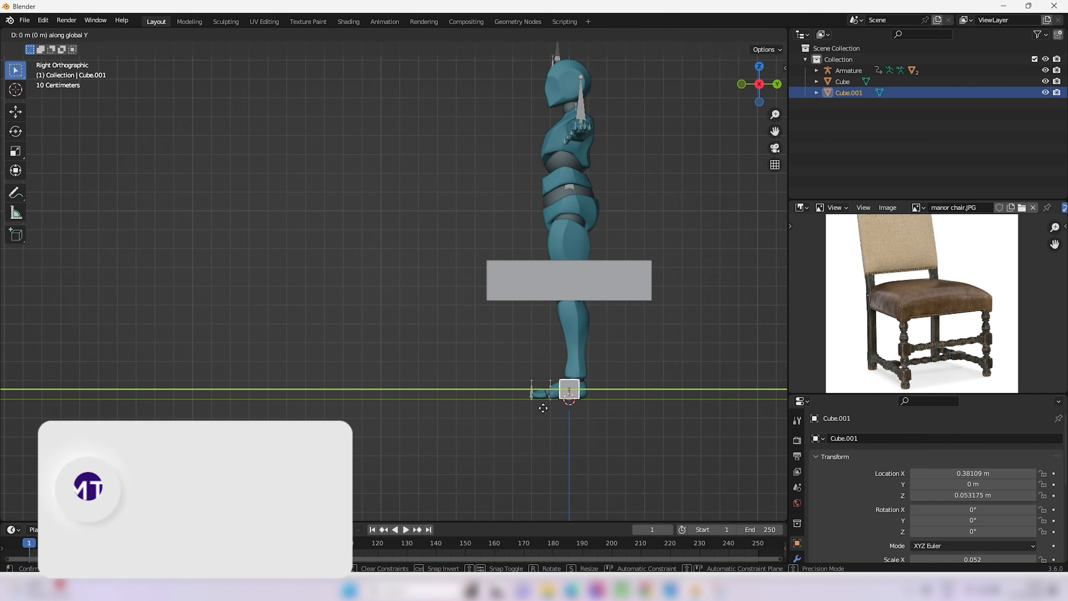
pyautogui.click(614, 406)
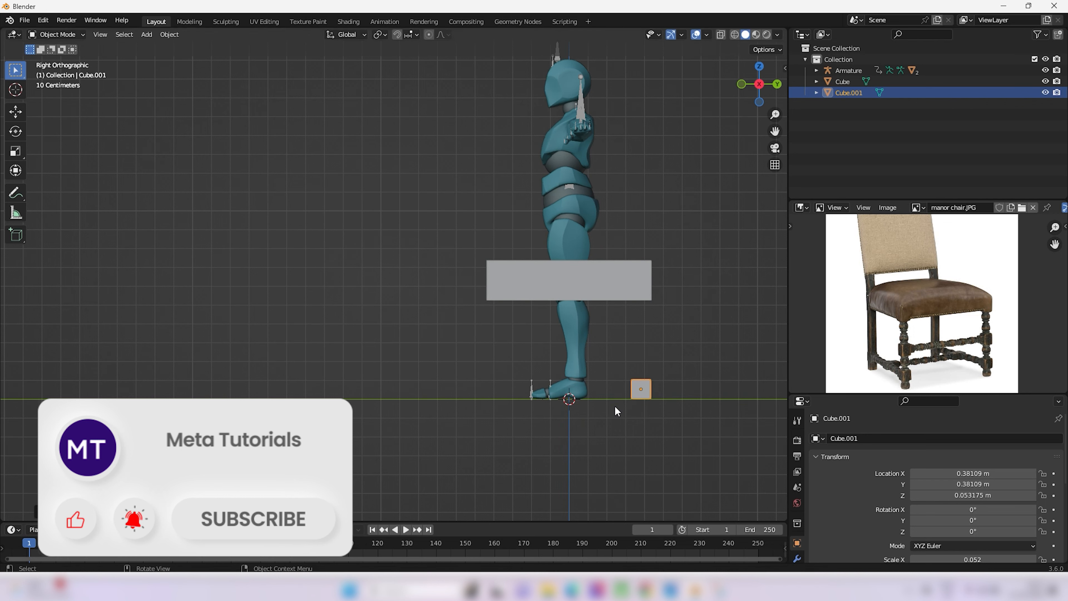
pyautogui.moveTo(652, 386); pyautogui.dragTo(581, 418, button='middle')
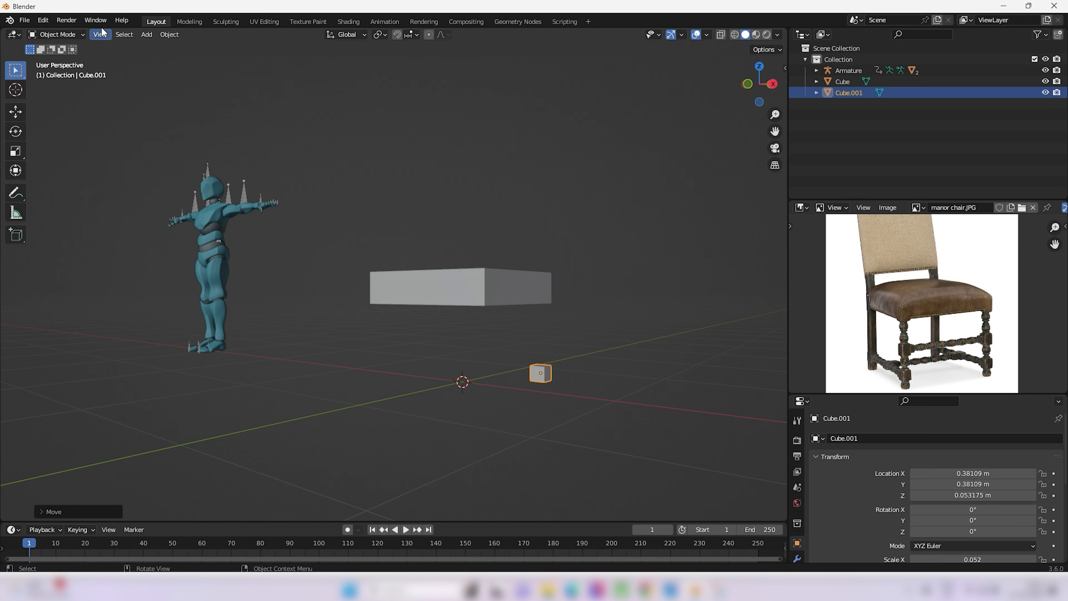
pyautogui.click(524, 424)
pyautogui.click(538, 378)
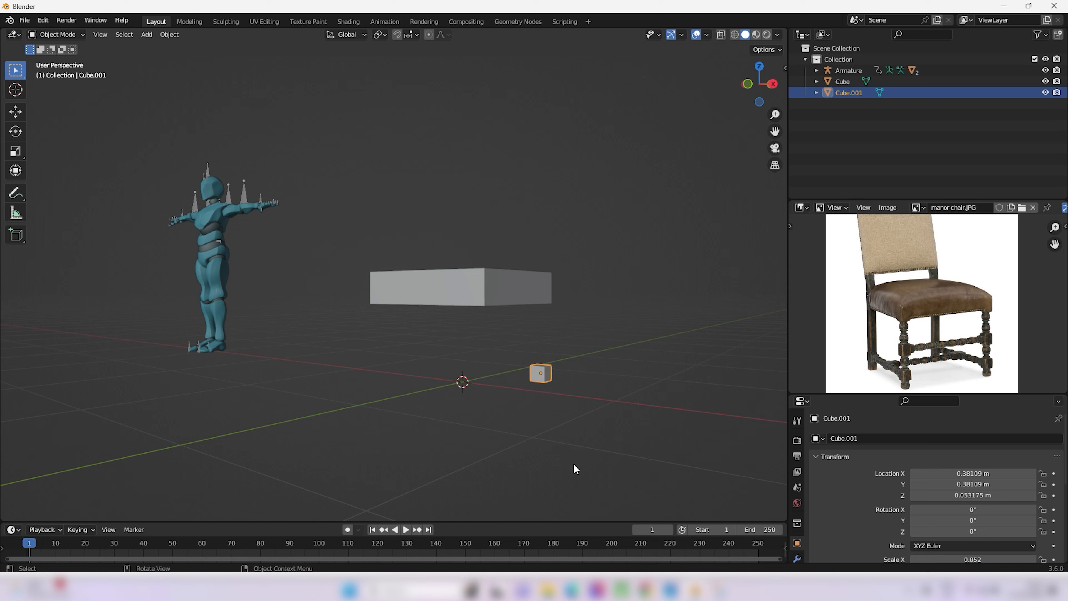
# Enter Edit Mode on the small leg cube, try vertex and edge selection, and select its X-facing side in face selection mode
pyautogui.press('Tab')
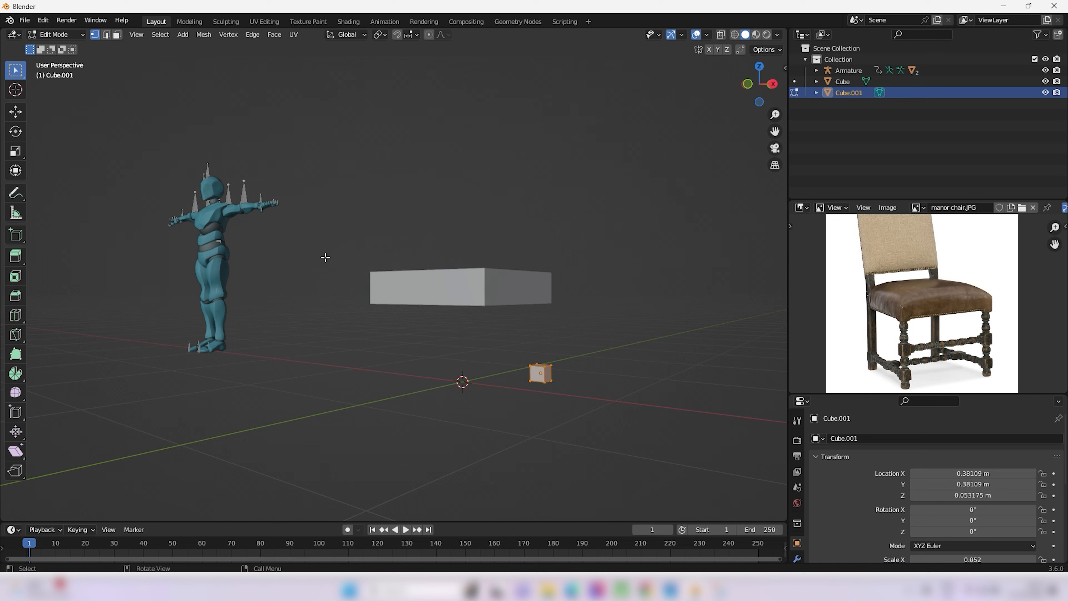
pyautogui.scroll(2, 515, 382)
pyautogui.scroll(5, 516, 382)
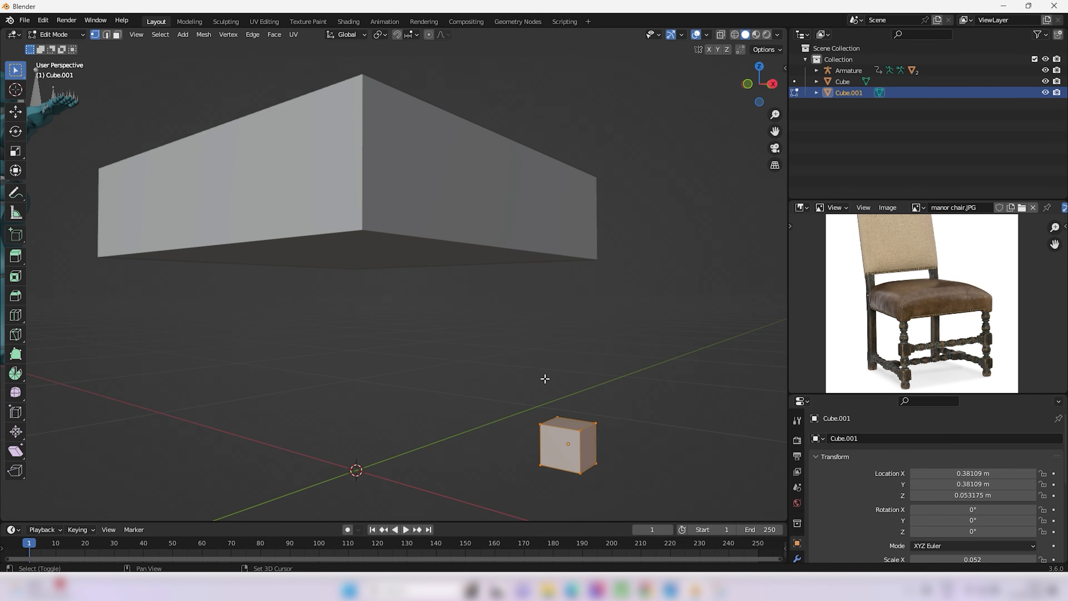
pyautogui.click(464, 371)
pyautogui.moveTo(463, 372); pyautogui.dragTo(368, 375, button='middle')
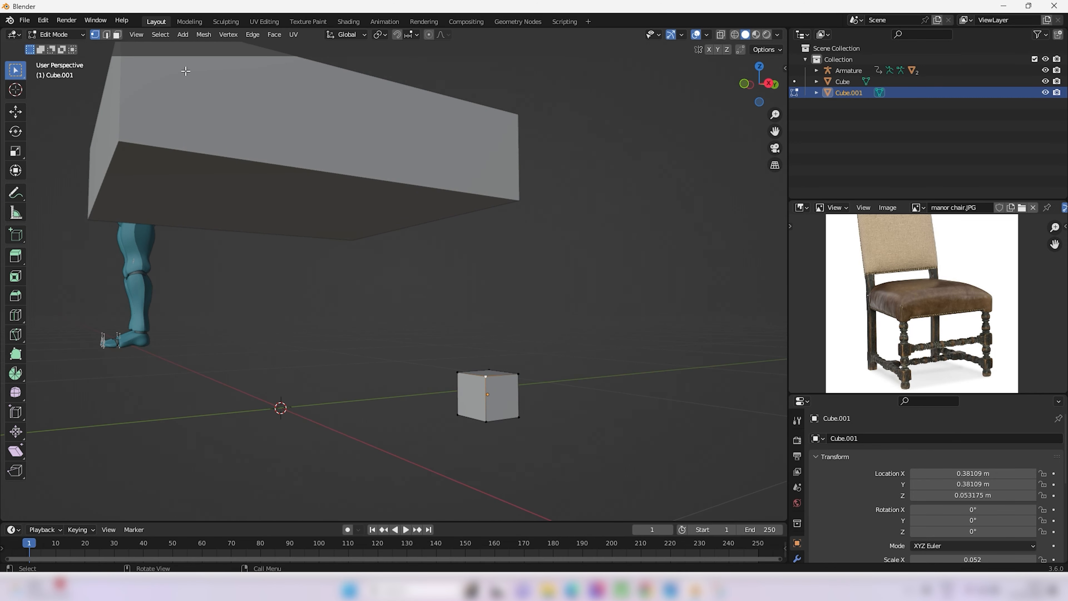
pyautogui.click(107, 34)
pyautogui.moveTo(502, 377)
pyautogui.mouseDown(button='middle')
pyautogui.moveTo(517, 364)
pyautogui.moveTo(518, 390)
pyautogui.mouseUp(button='middle')
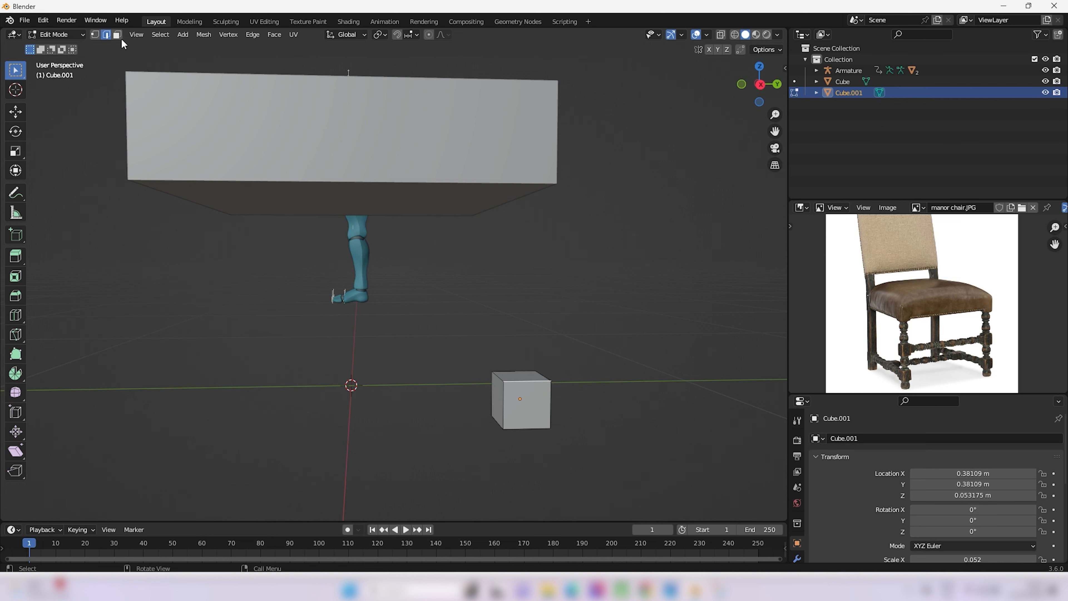
pyautogui.click(120, 37)
pyautogui.click(524, 409)
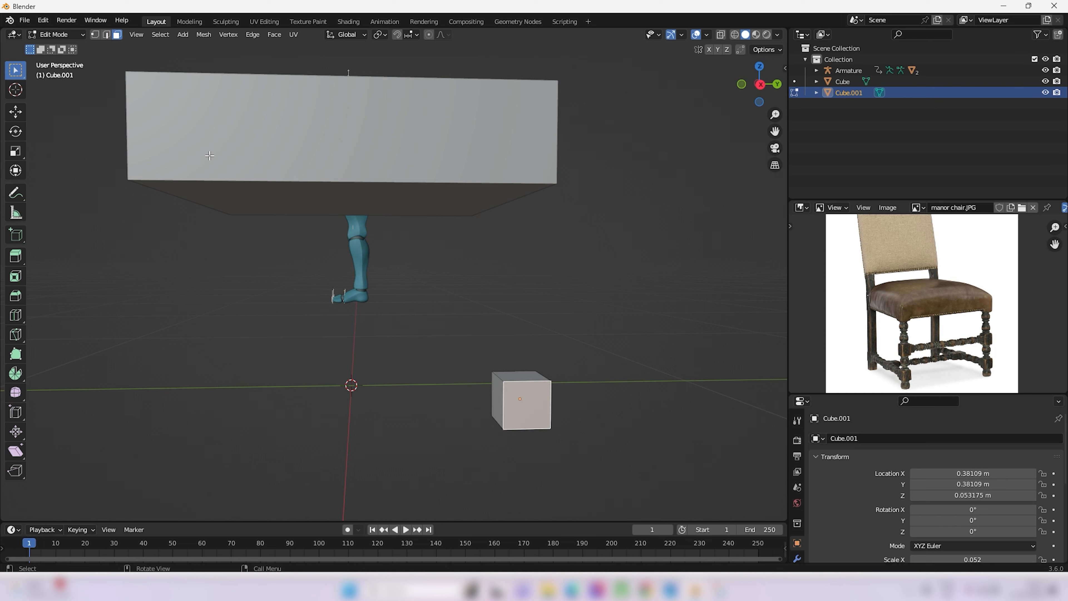
# Cycle through the vertex, edge and face selection modes on the leg cube, finishing in face mode
pyautogui.click(95, 35)
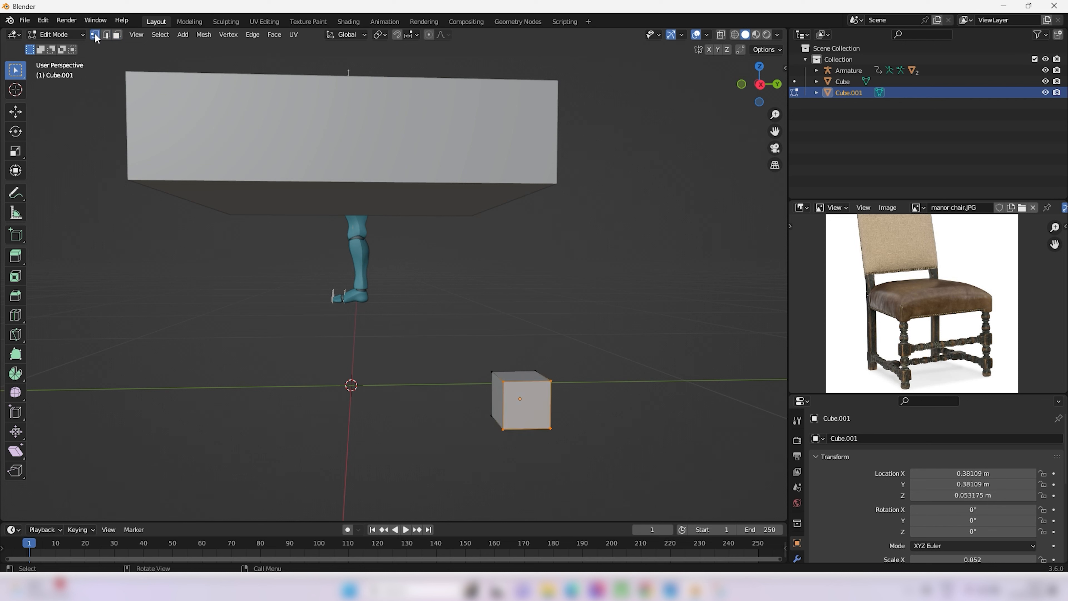
pyautogui.click(106, 35)
pyautogui.click(116, 35)
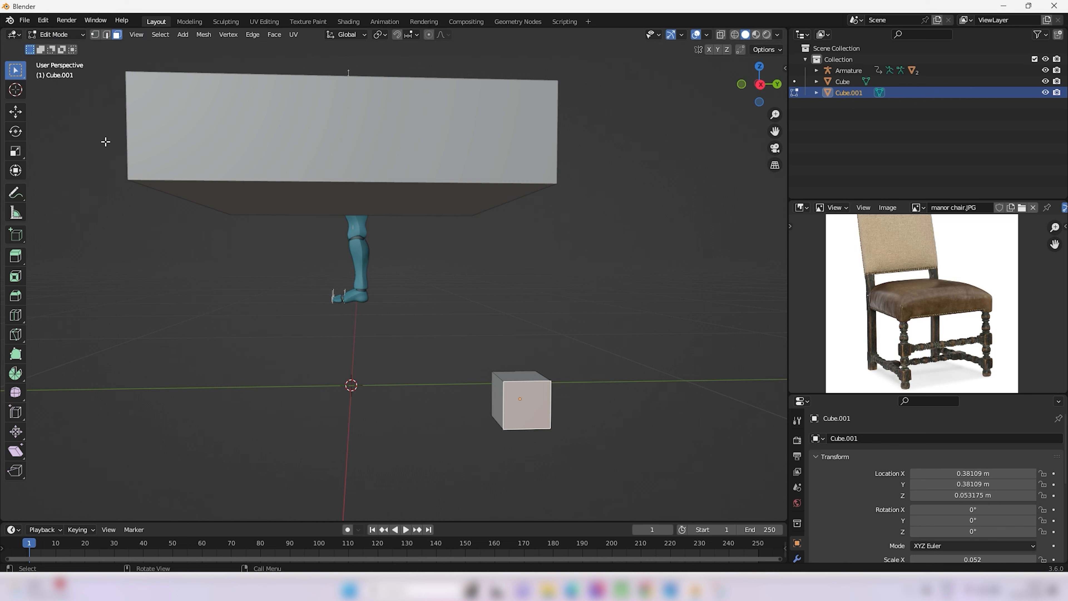
pyautogui.press('1')
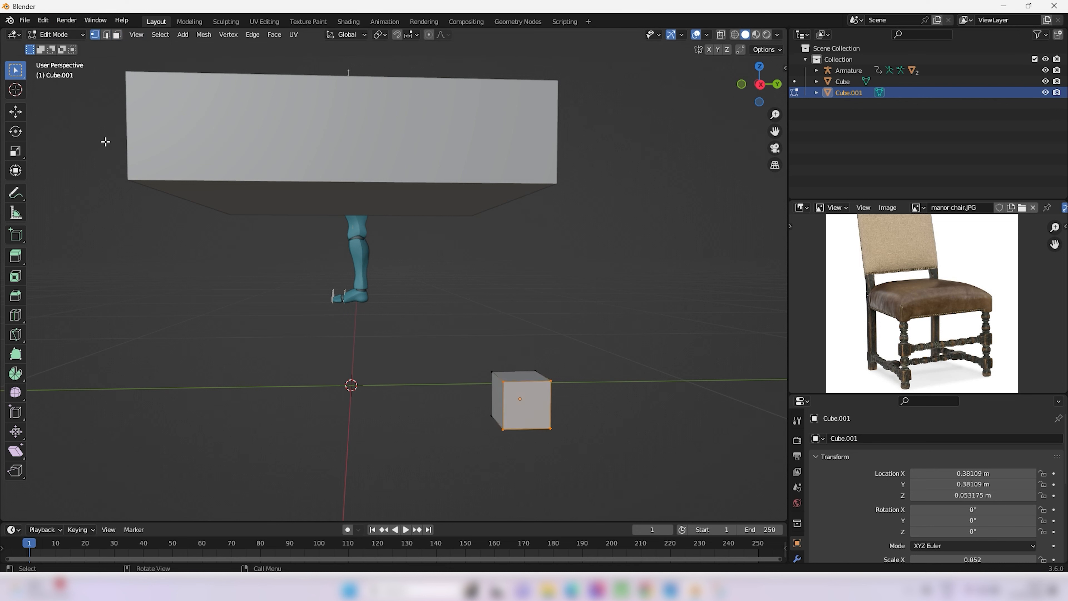
pyautogui.press('2')
pyautogui.press('3')
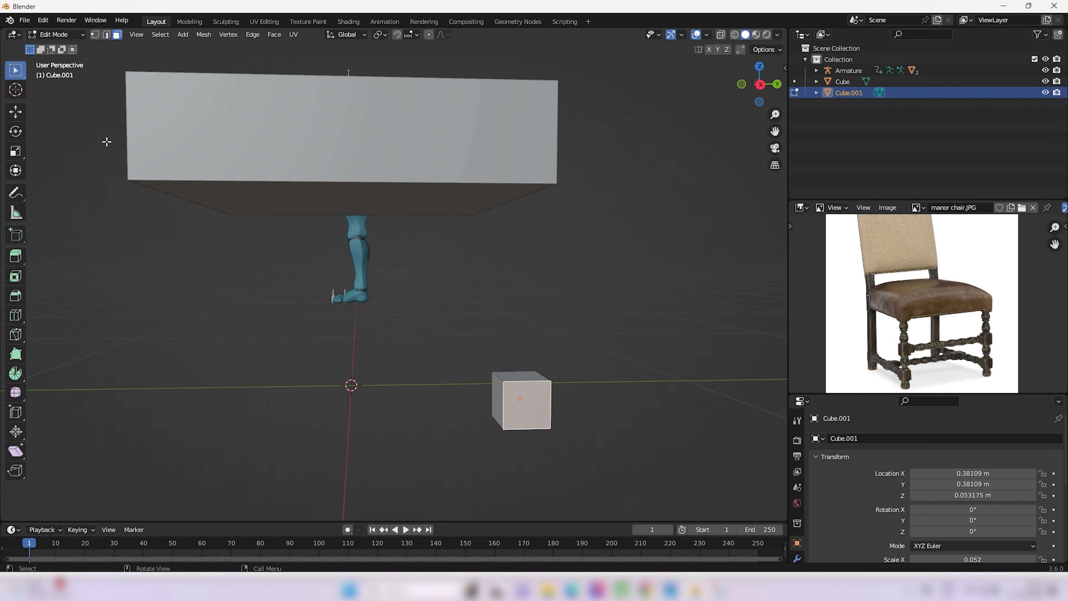
pyautogui.press('1')
pyautogui.press('2')
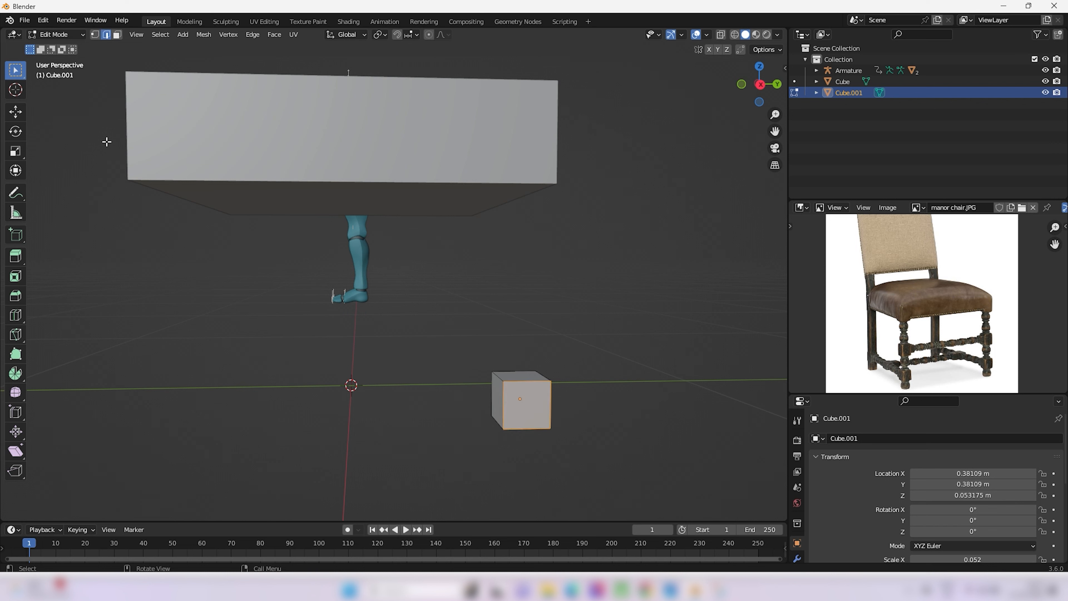
pyautogui.press('3')
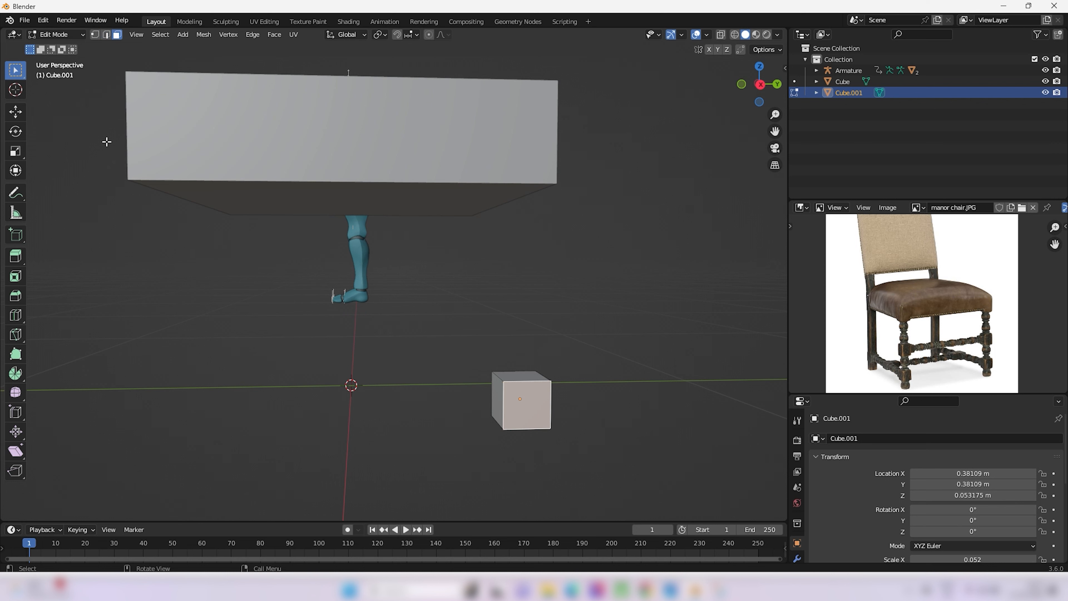
# Select the leg cube's top face and raise it along Z to the level of the seat block's top
pyautogui.moveTo(506, 254); pyautogui.dragTo(566, 310, button='middle')
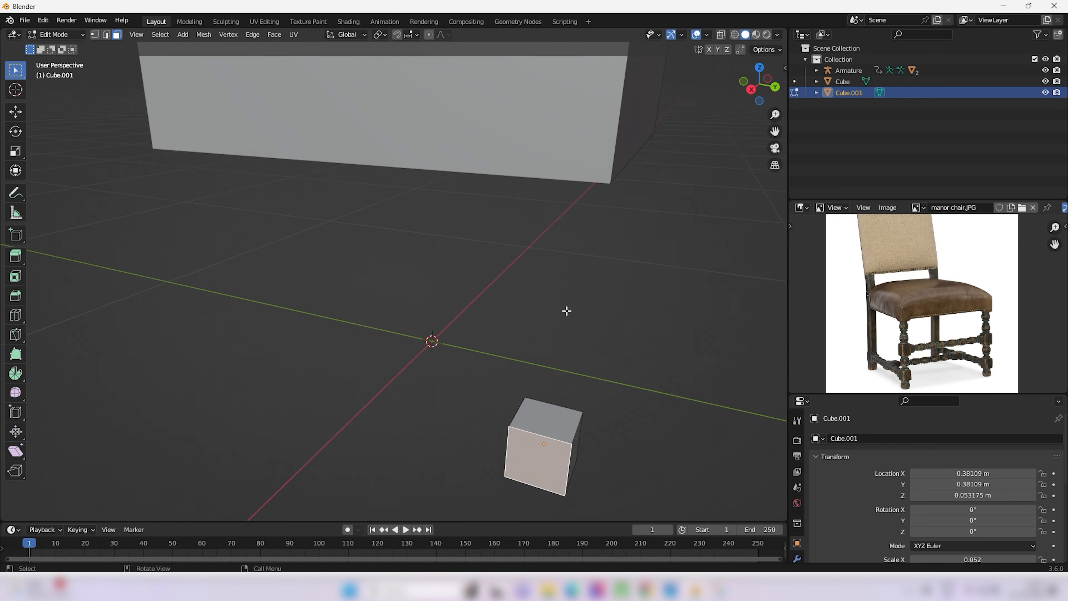
pyautogui.moveTo(552, 414); pyautogui.dragTo(576, 376, button='middle')
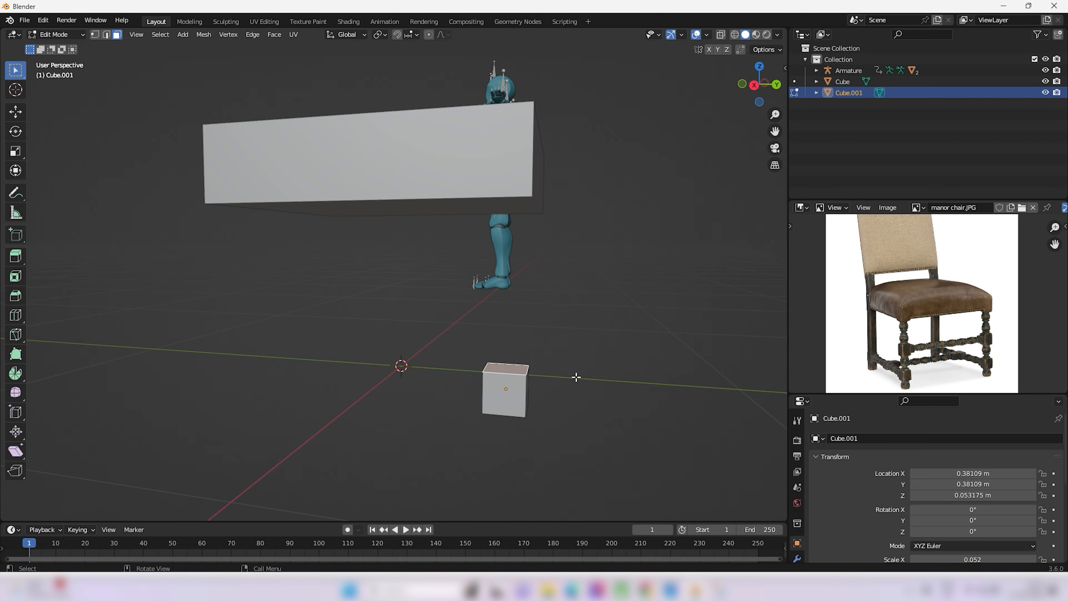
pyautogui.press('g')
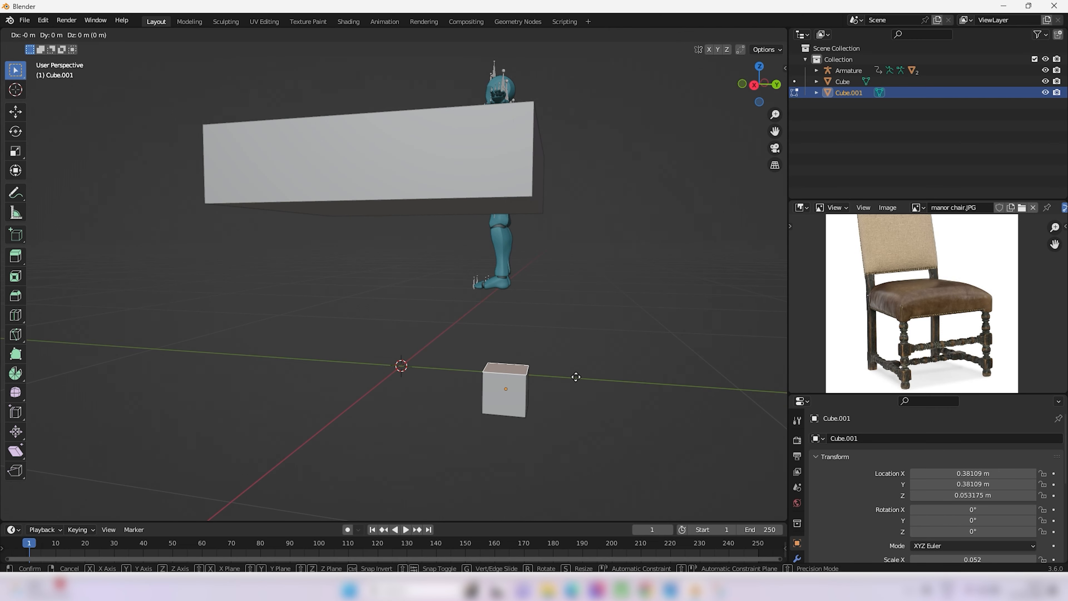
pyautogui.press('z')
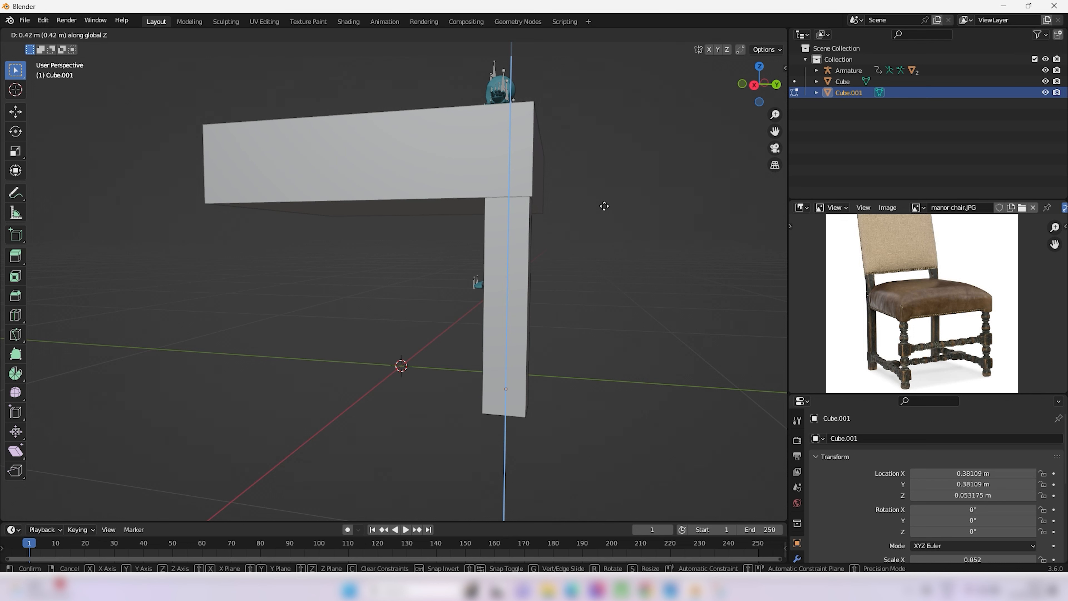
pyautogui.click(617, 113)
# In right orthographic view, extrude the leg's top face straight up along Z to about the height of the character's hand
pyautogui.moveTo(579, 210)
pyautogui.mouseDown(button='middle')
pyautogui.moveTo(598, 258)
pyautogui.moveTo(596, 245)
pyautogui.moveTo(576, 263)
pyautogui.moveTo(593, 232)
pyautogui.moveTo(573, 222)
pyautogui.mouseUp(button='middle')
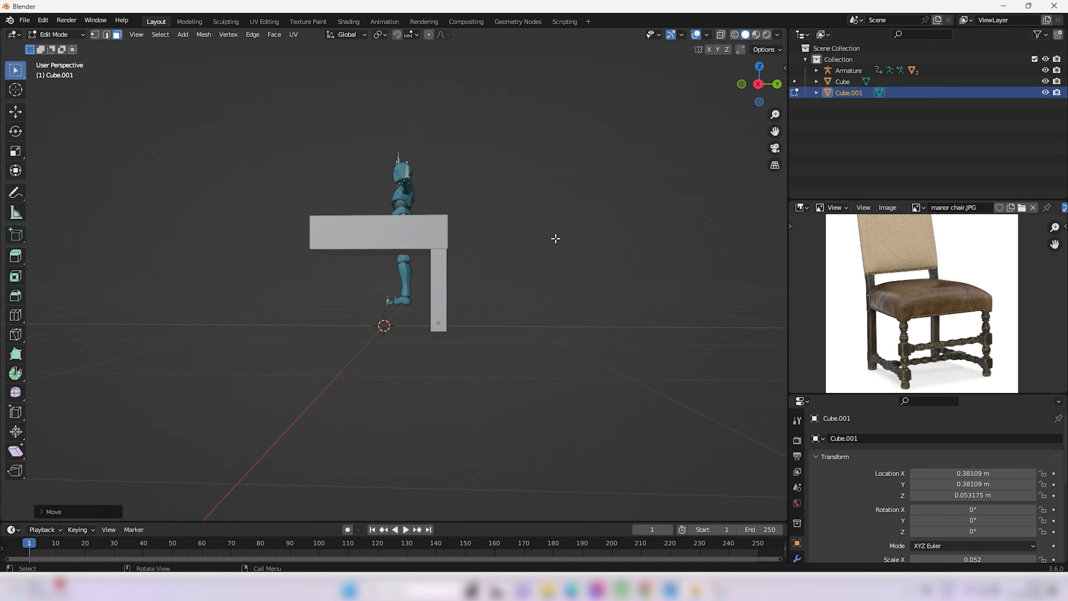
pyautogui.press('KP_3')
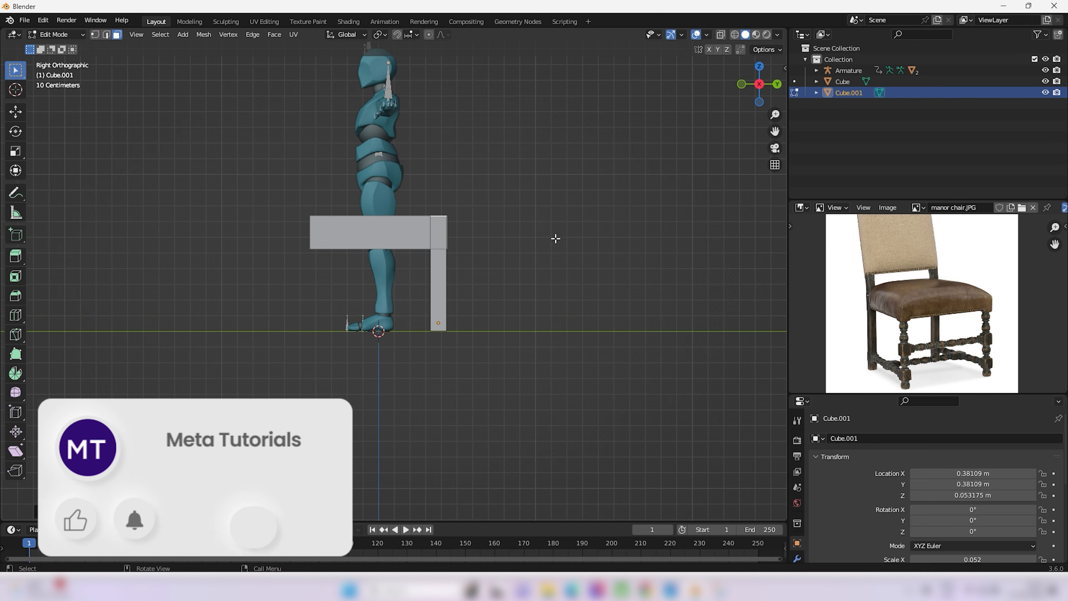
pyautogui.scroll(-3, 879, 292)
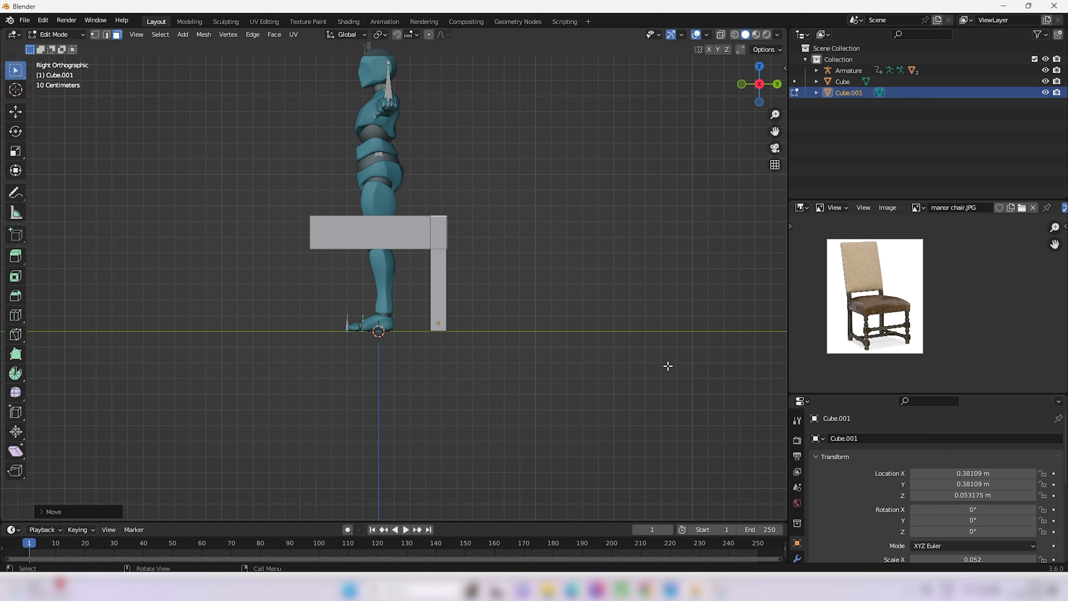
pyautogui.press('g')
pyautogui.press('z')
pyautogui.press('z')
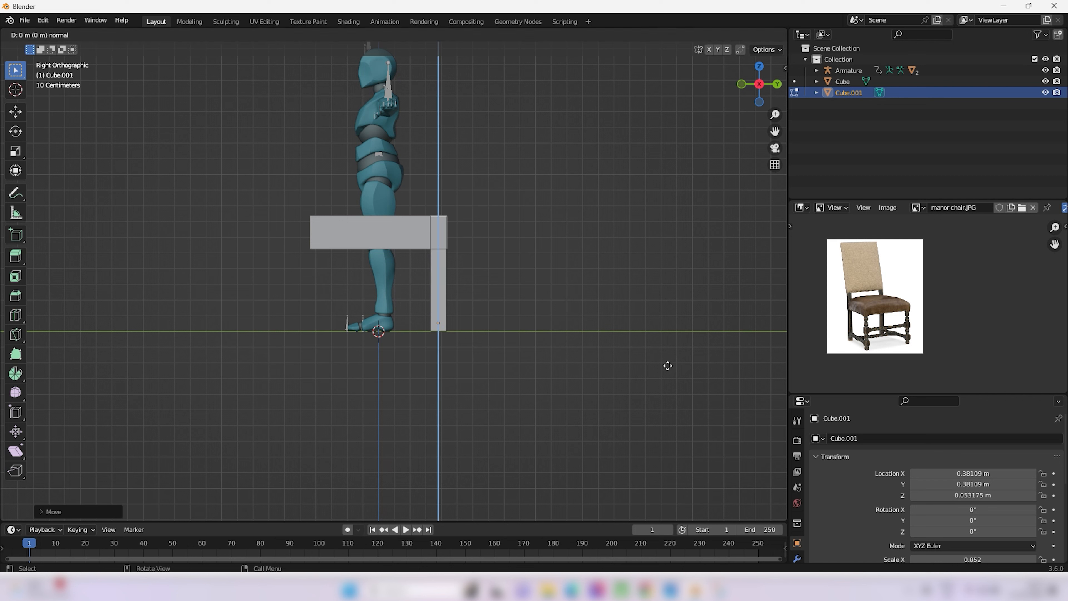
pyautogui.press('z')
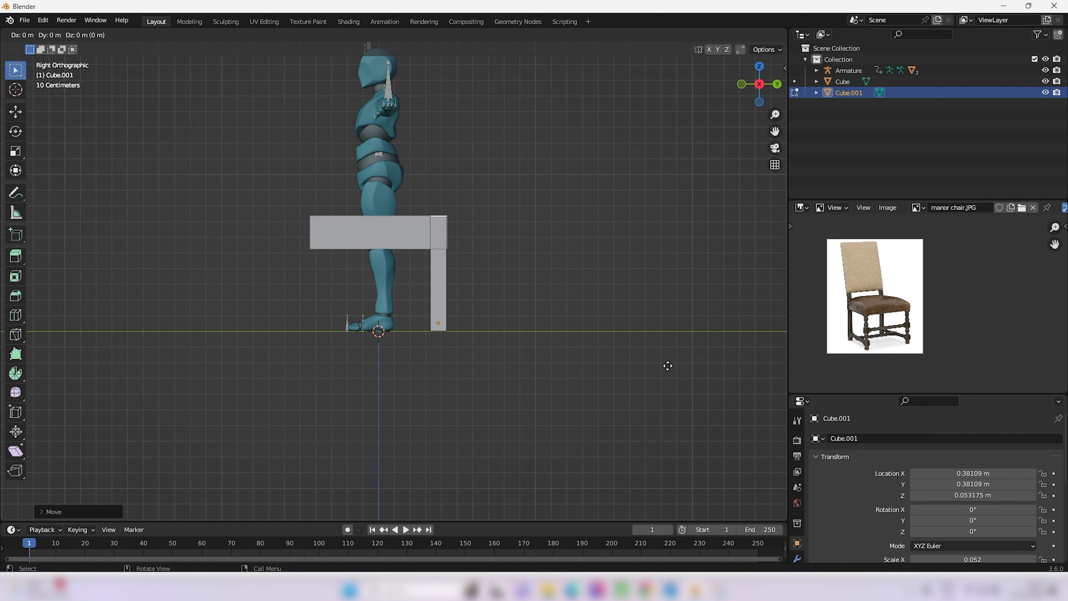
pyautogui.press('z')
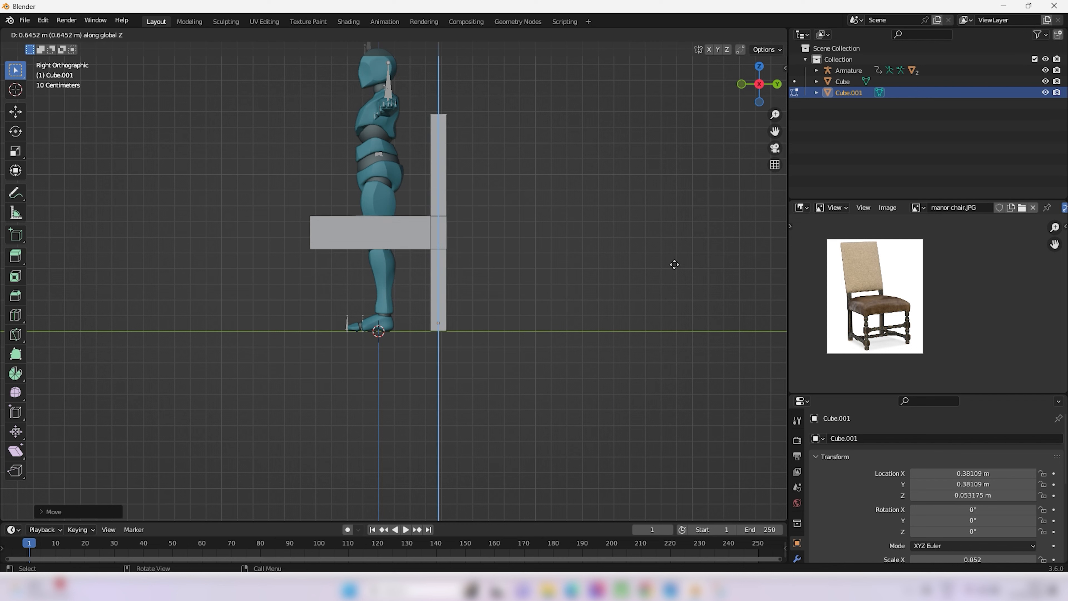
pyautogui.click(675, 252)
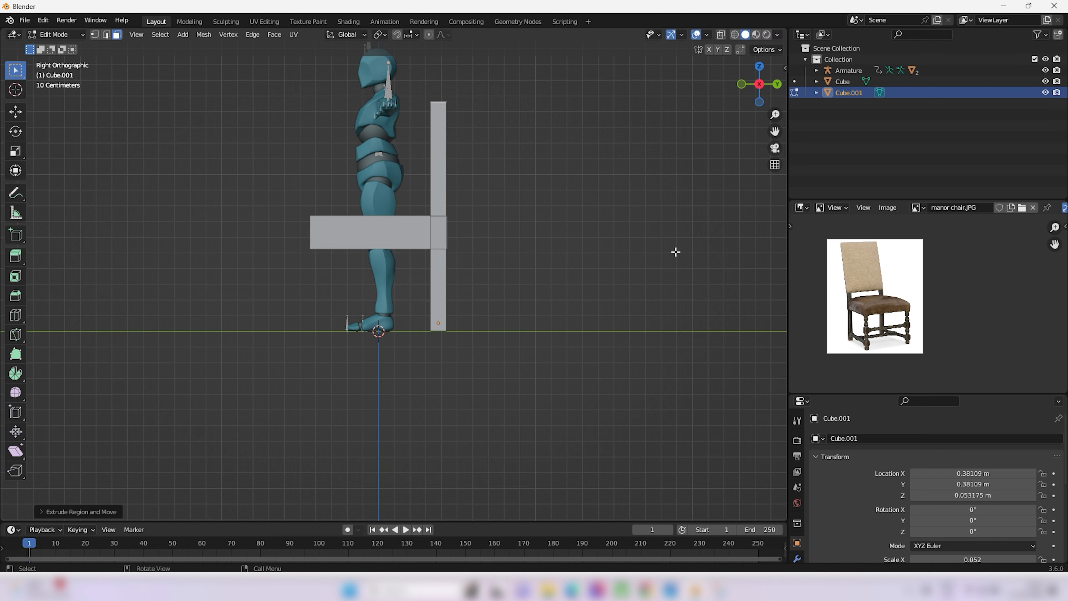
# Move the extruded top face about 0.103 m along Y to lean the back post rearward, and return to Object Mode
pyautogui.press('g')
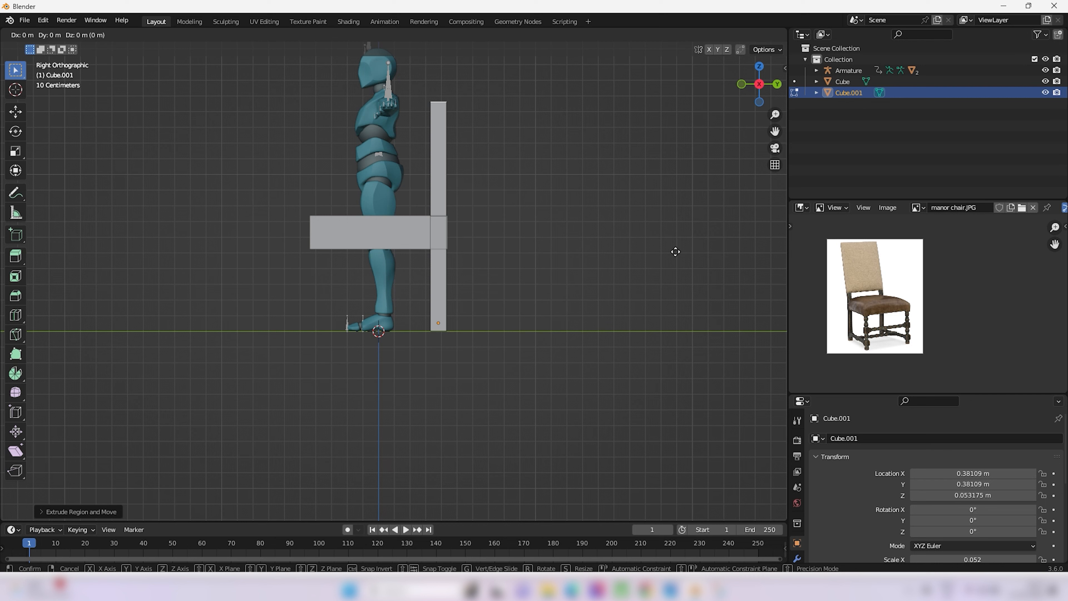
pyautogui.press('y')
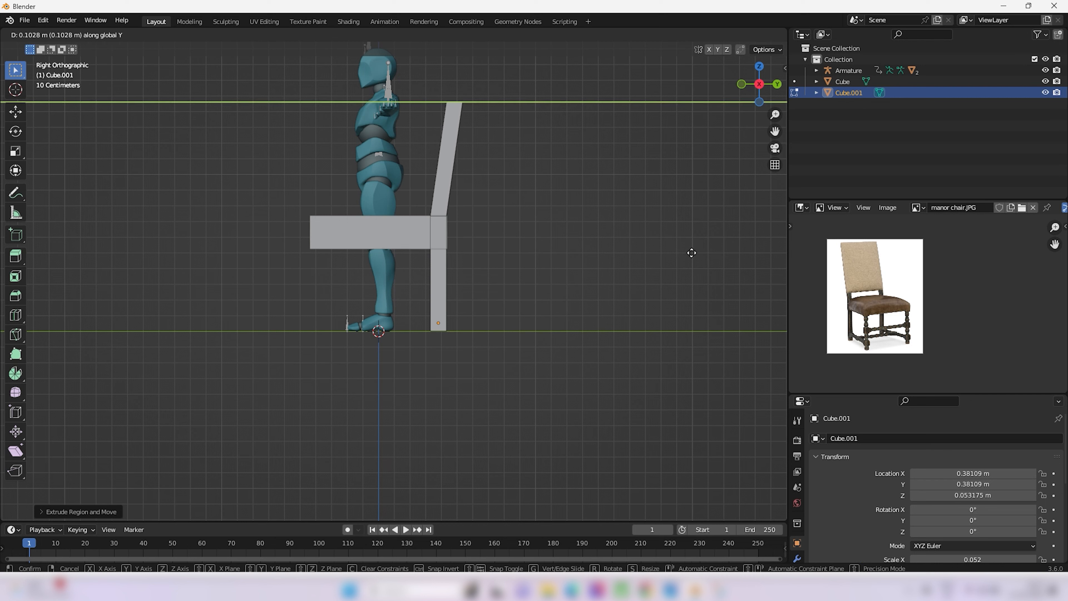
pyautogui.click(692, 253)
pyautogui.moveTo(454, 272); pyautogui.dragTo(433, 245, button='middle')
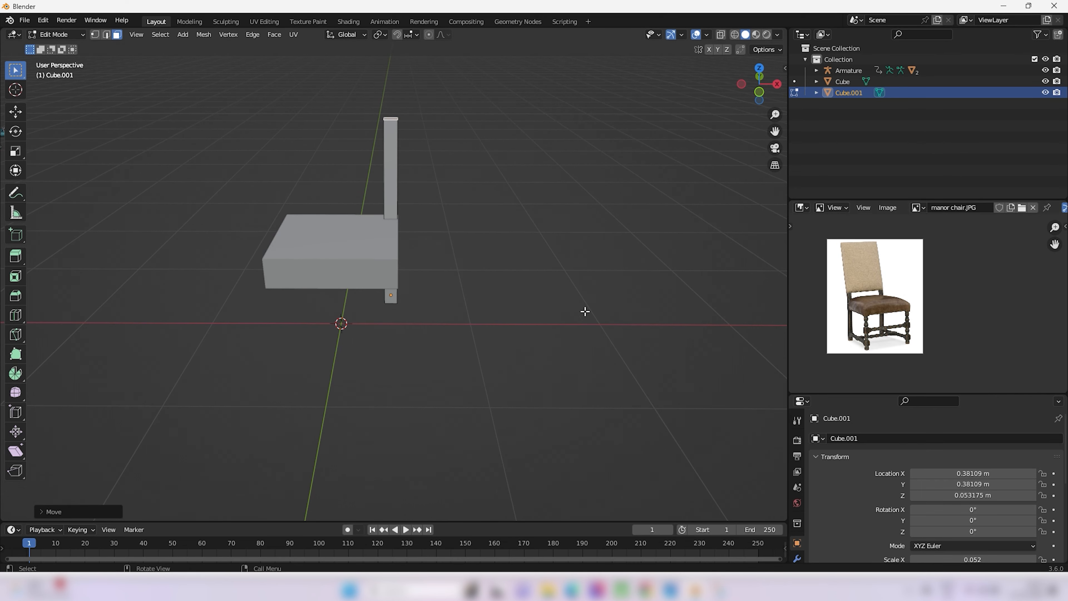
pyautogui.moveTo(585, 311); pyautogui.dragTo(634, 293, button='middle')
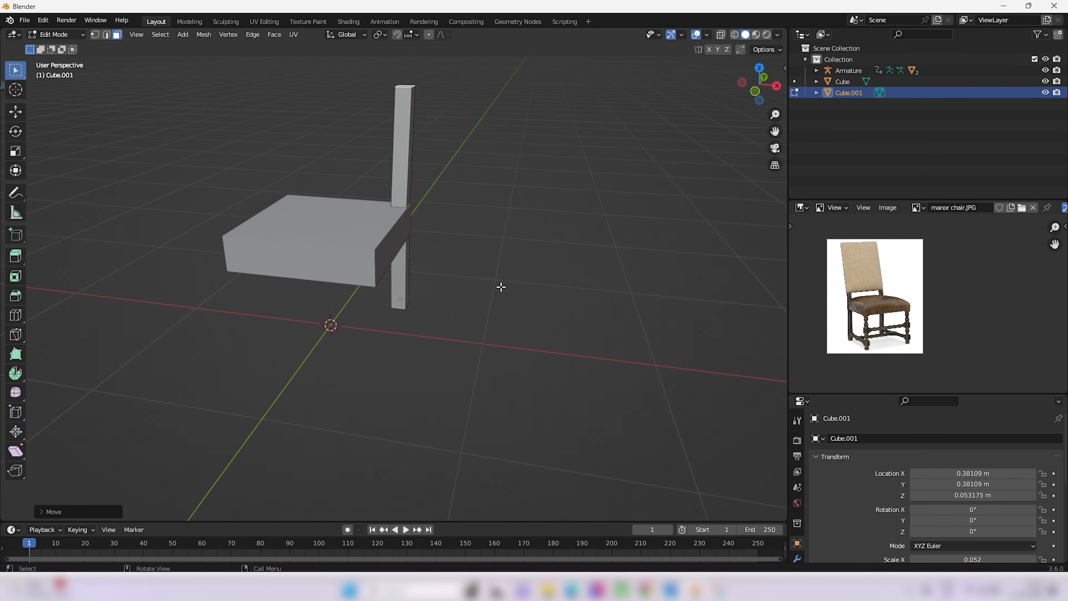
pyautogui.press('m')
pyautogui.press('Tab')
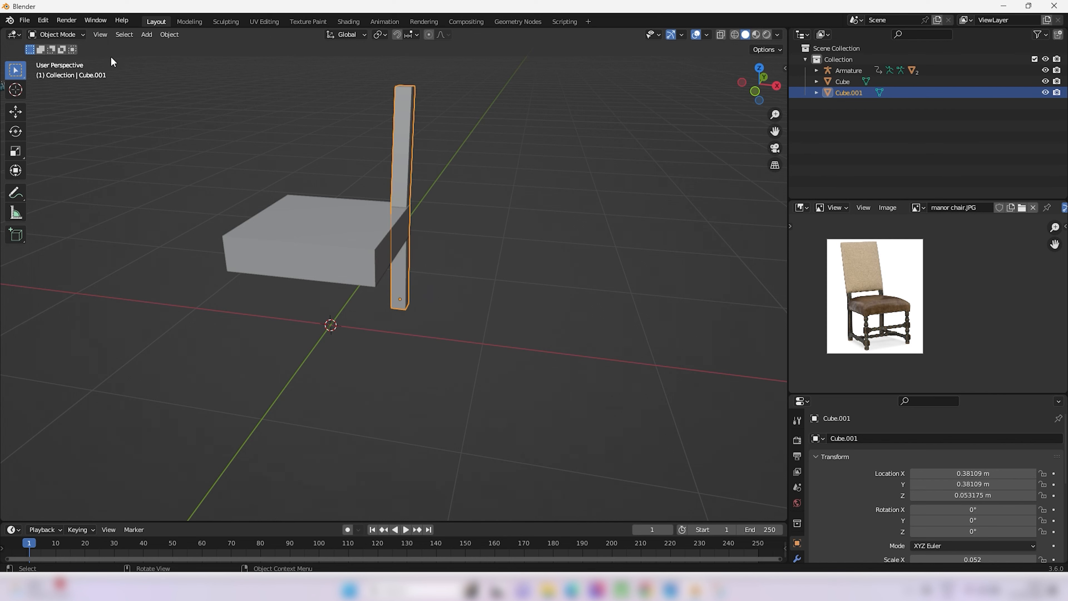
# Try adding a Mirror modifier on the X axis to the back leg post, then undo it
pyautogui.moveTo(113, 63); pyautogui.dragTo(173, 122, button='middle')
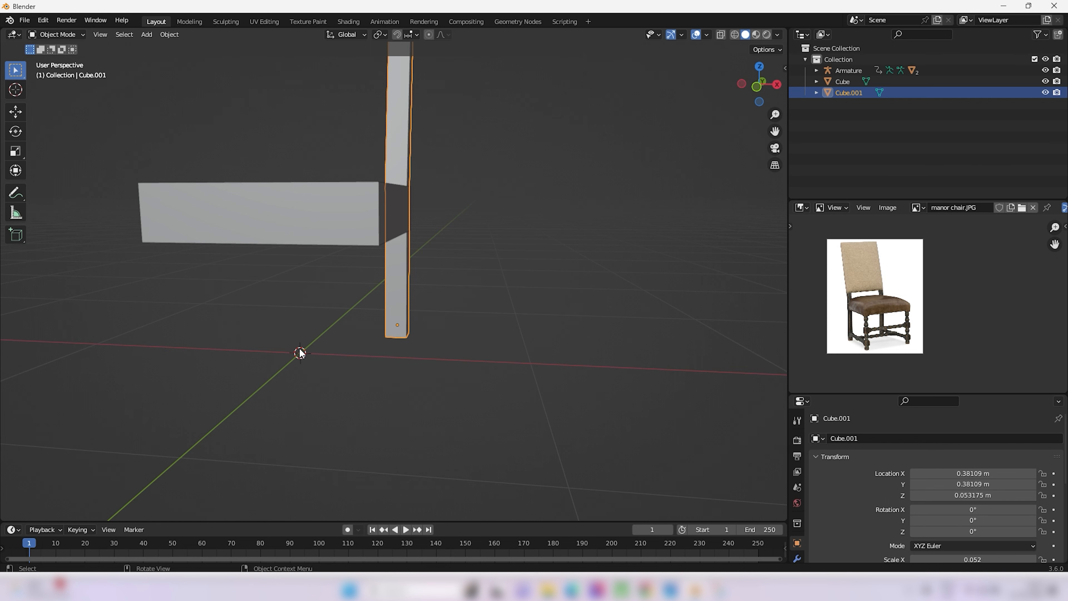
pyautogui.moveTo(300, 353); pyautogui.dragTo(306, 365, button='middle')
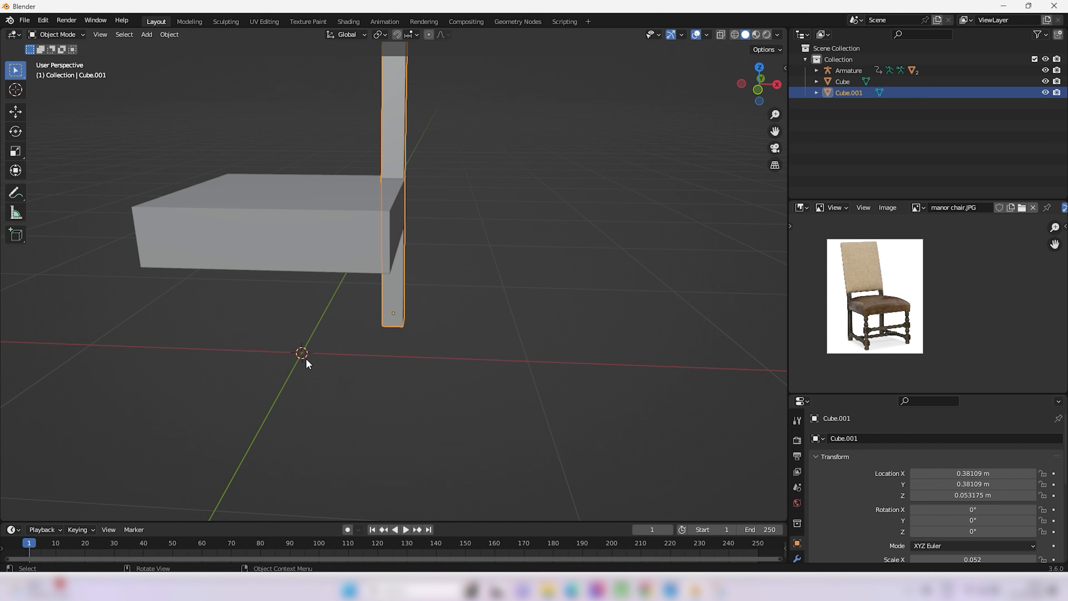
pyautogui.click(466, 349)
pyautogui.click(399, 316)
pyautogui.moveTo(839, 394); pyautogui.dragTo(839, 322)
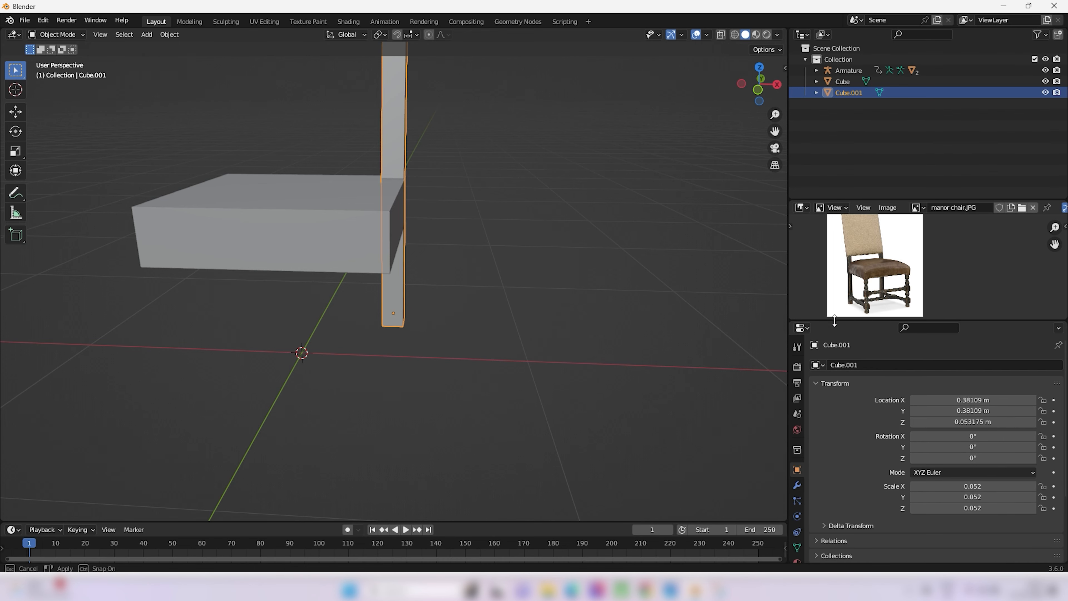
pyautogui.click(797, 487)
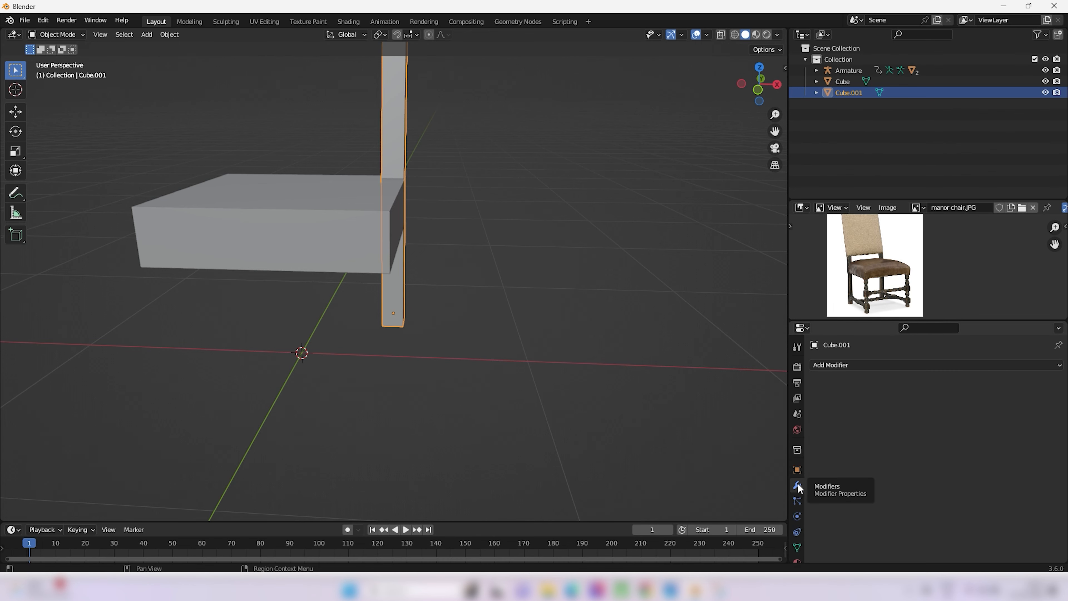
pyautogui.click(891, 366)
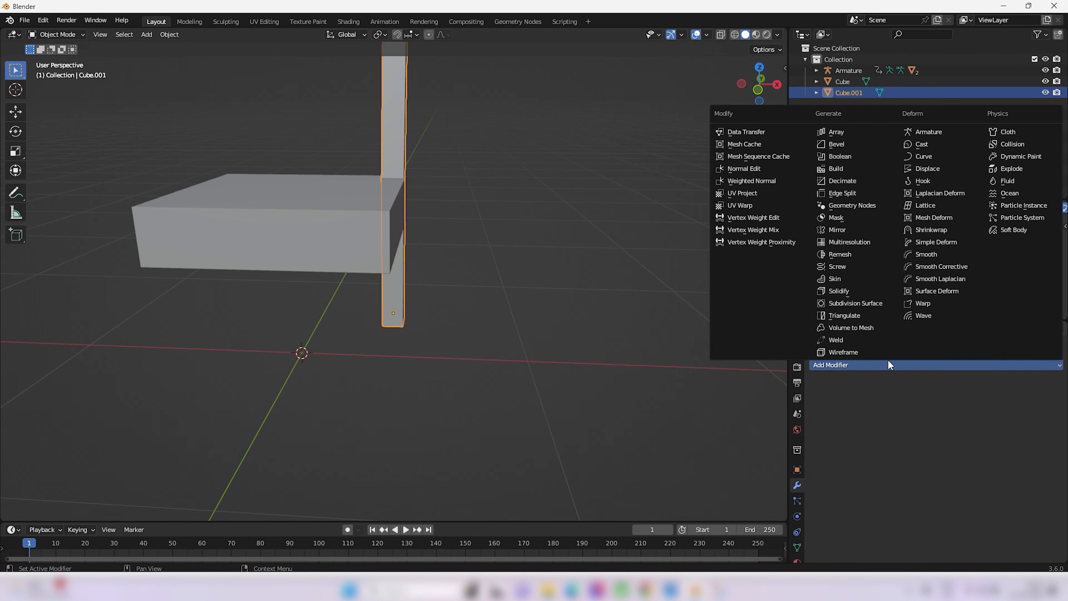
pyautogui.click(837, 231)
pyautogui.moveTo(648, 385); pyautogui.dragTo(523, 348, button='middle')
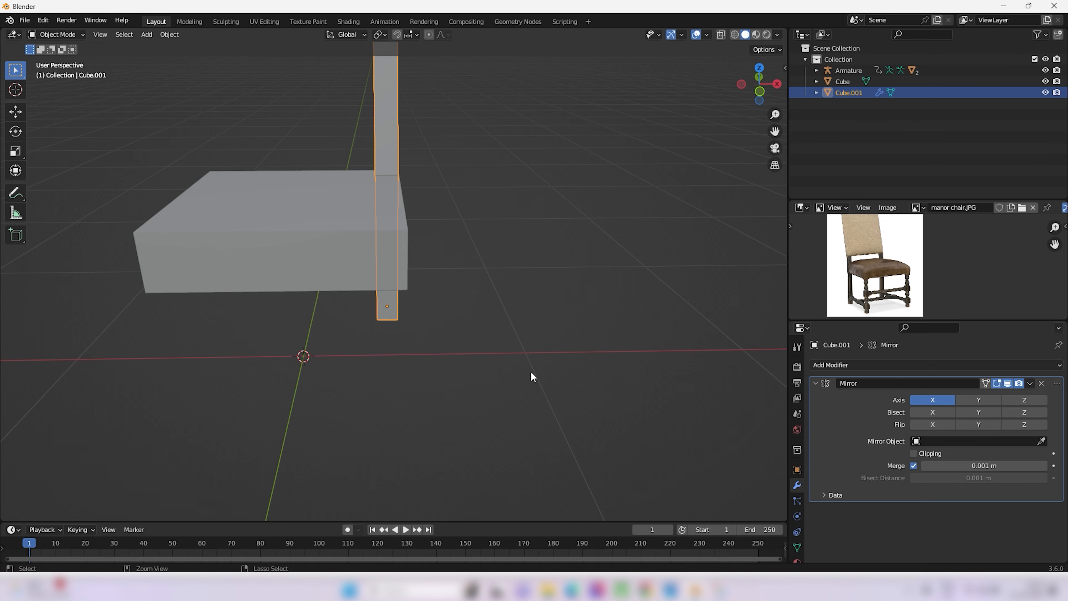
pyautogui.hotkey('ctrl', 'z')
# Set the back leg post's origin to the 3D cursor at the world centre
pyautogui.moveTo(528, 365); pyautogui.dragTo(500, 346, button='middle')
pyautogui.click(504, 366)
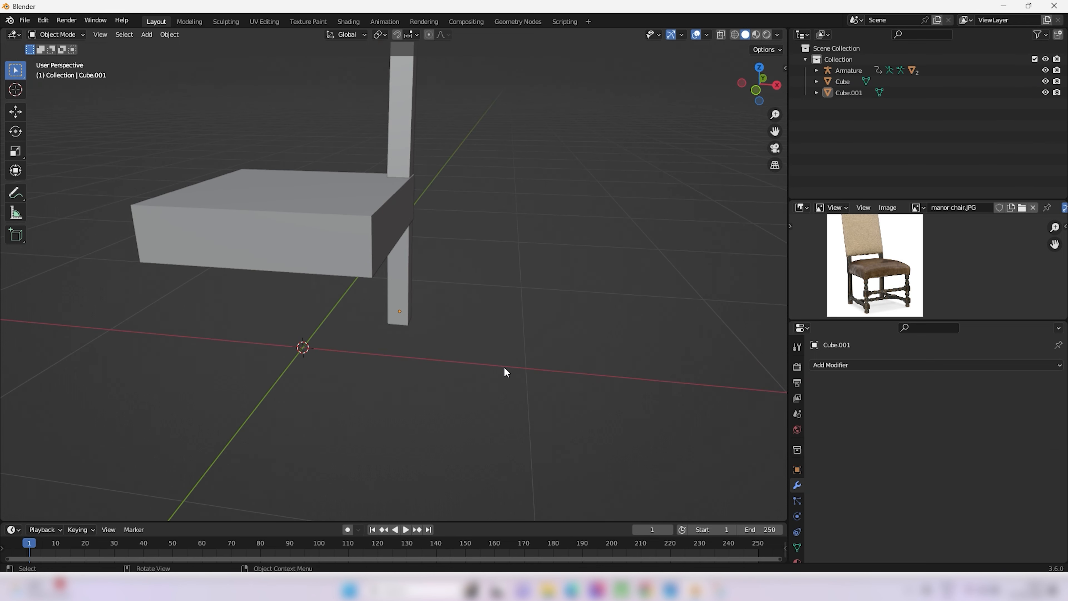
pyautogui.click(405, 306)
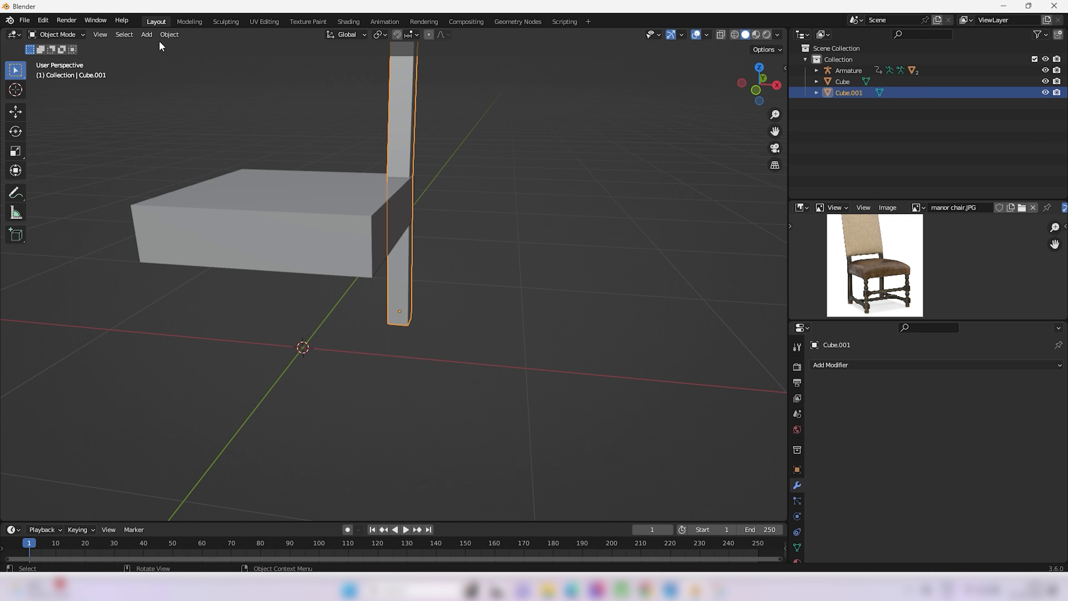
pyautogui.click(169, 36)
pyautogui.moveTo(174, 58)
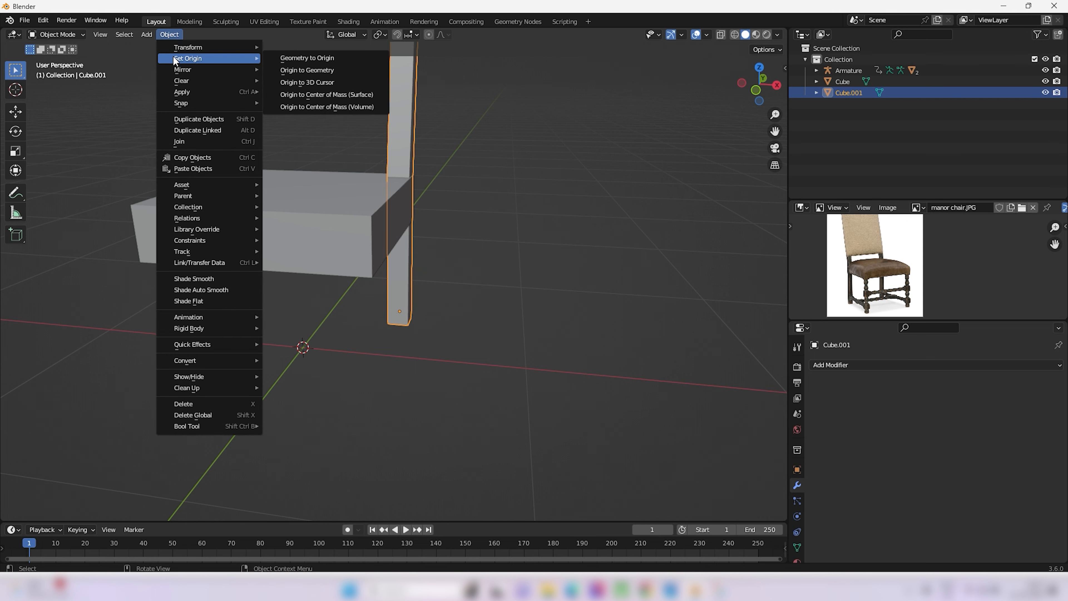
pyautogui.click(290, 81)
pyautogui.moveTo(242, 143); pyautogui.dragTo(297, 256, button='middle')
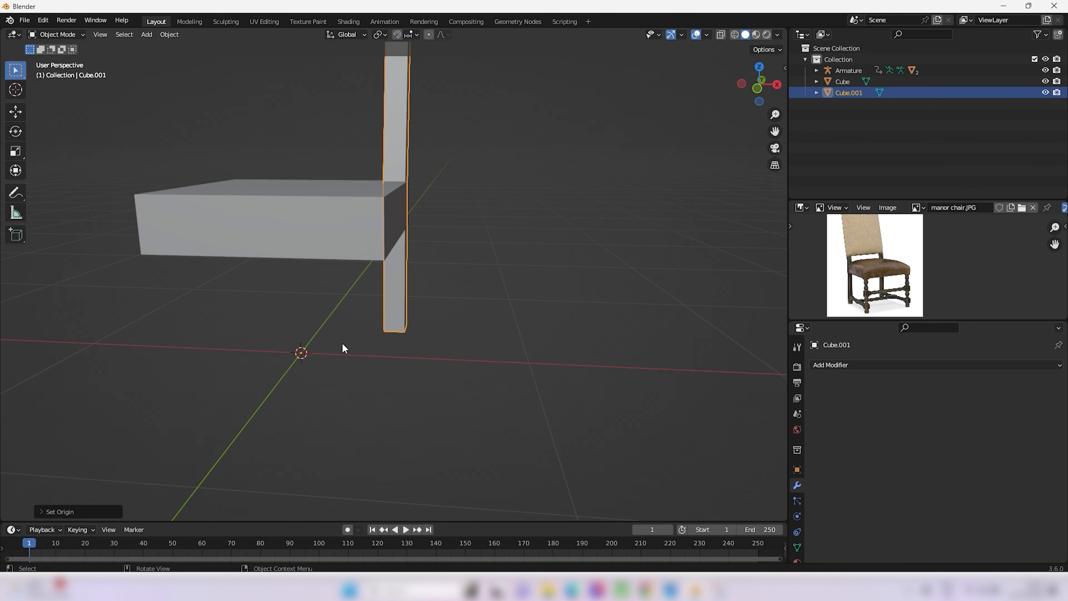
# Add a Mirror modifier on the X axis to the back leg post to create the matching post across the seat
pyautogui.moveTo(464, 393); pyautogui.dragTo(434, 373, button='middle')
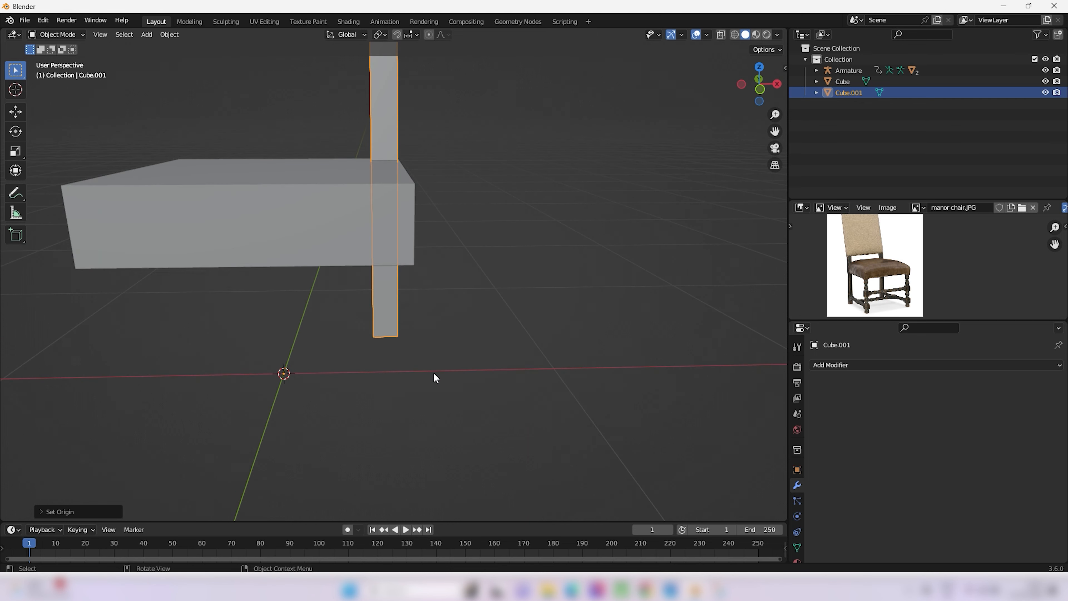
pyautogui.click(427, 350)
pyautogui.click(392, 318)
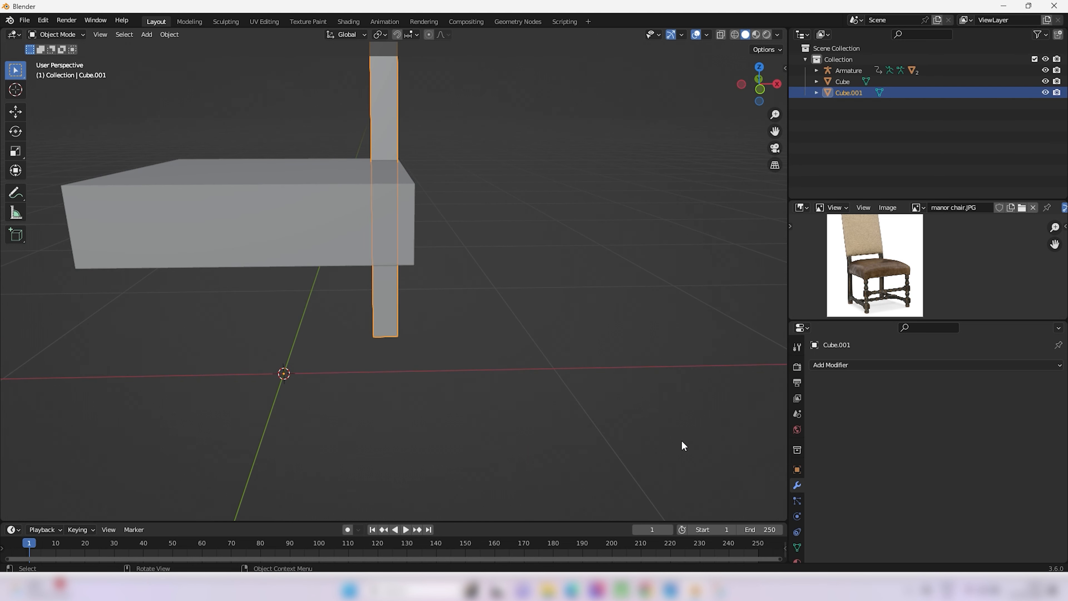
pyautogui.click(838, 365)
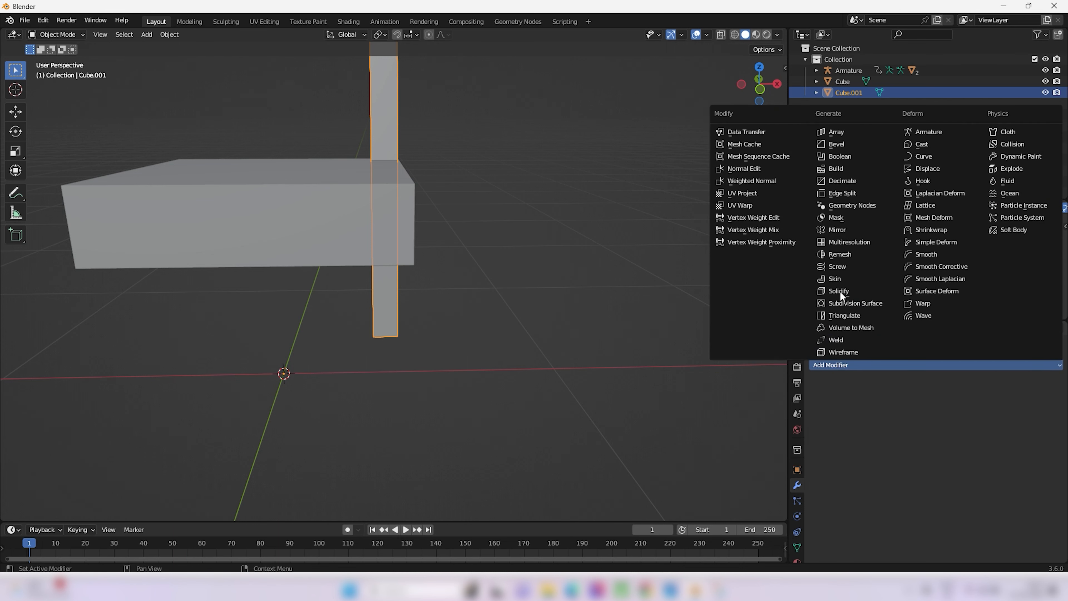
pyautogui.click(837, 229)
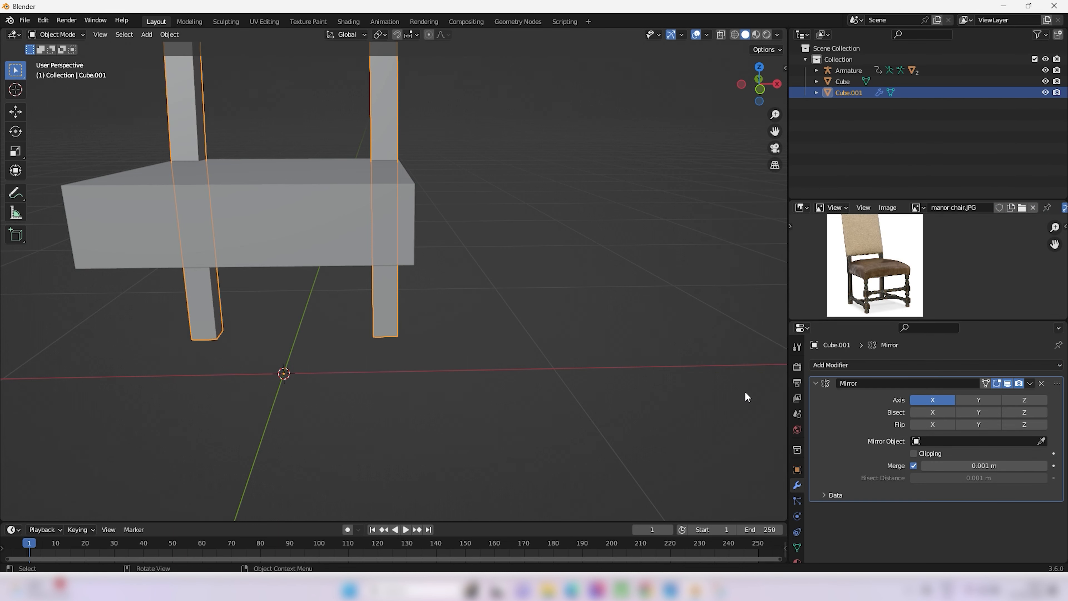
pyautogui.scroll(-2, 727, 389)
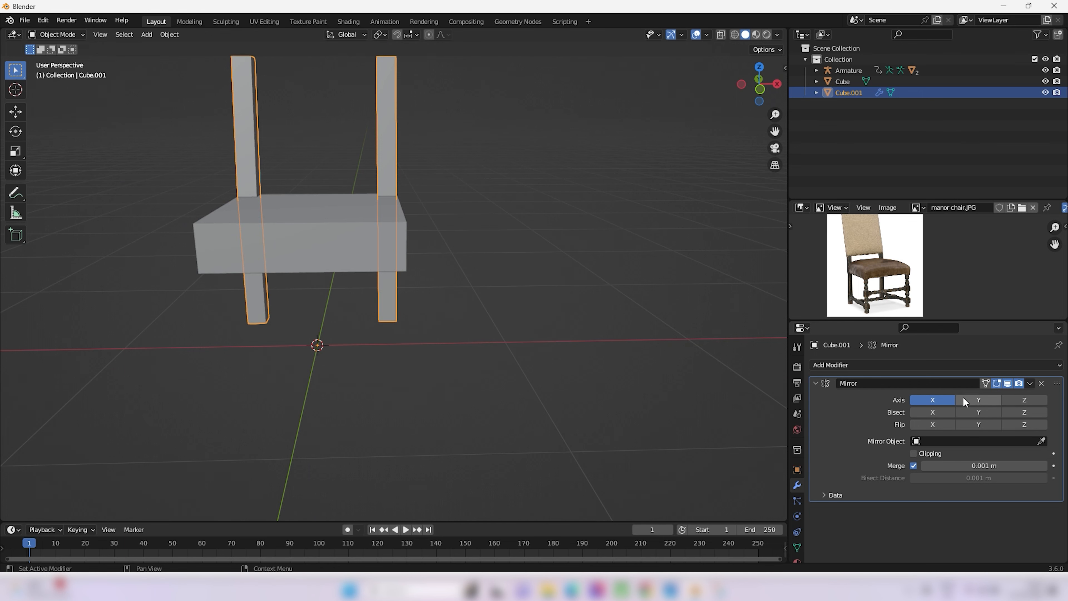
pyautogui.moveTo(624, 372); pyautogui.dragTo(393, 299, button='middle')
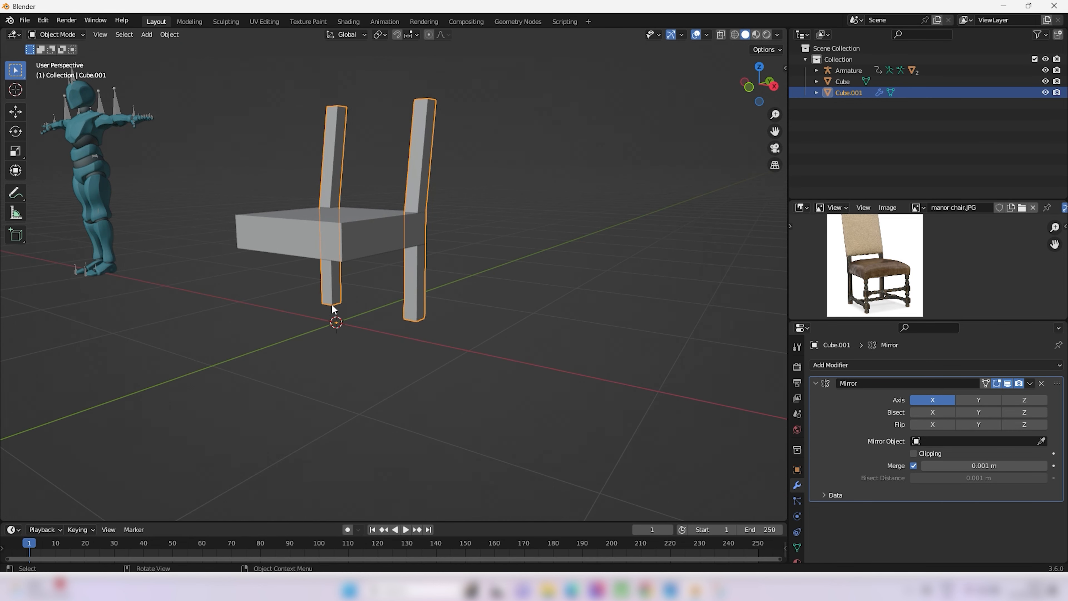
pyautogui.moveTo(298, 331); pyautogui.dragTo(634, 348, button='middle')
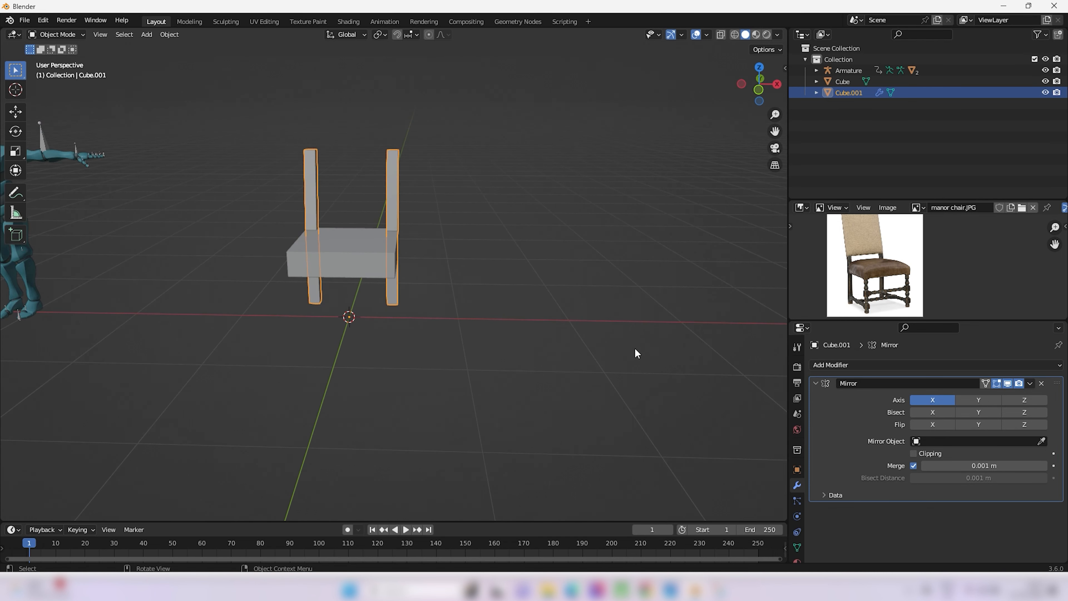
# Raise the seat block's bottom face along Z to thin the seat, and return to Object Mode
pyautogui.moveTo(848, 295); pyautogui.dragTo(843, 310, button='middle')
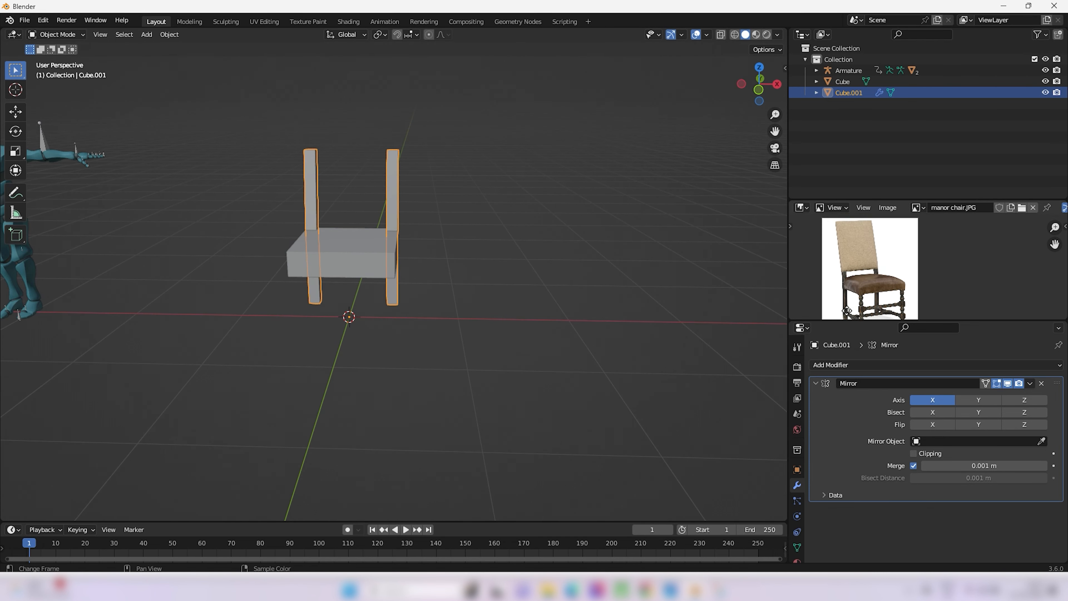
pyautogui.moveTo(631, 317); pyautogui.dragTo(693, 326, button='middle')
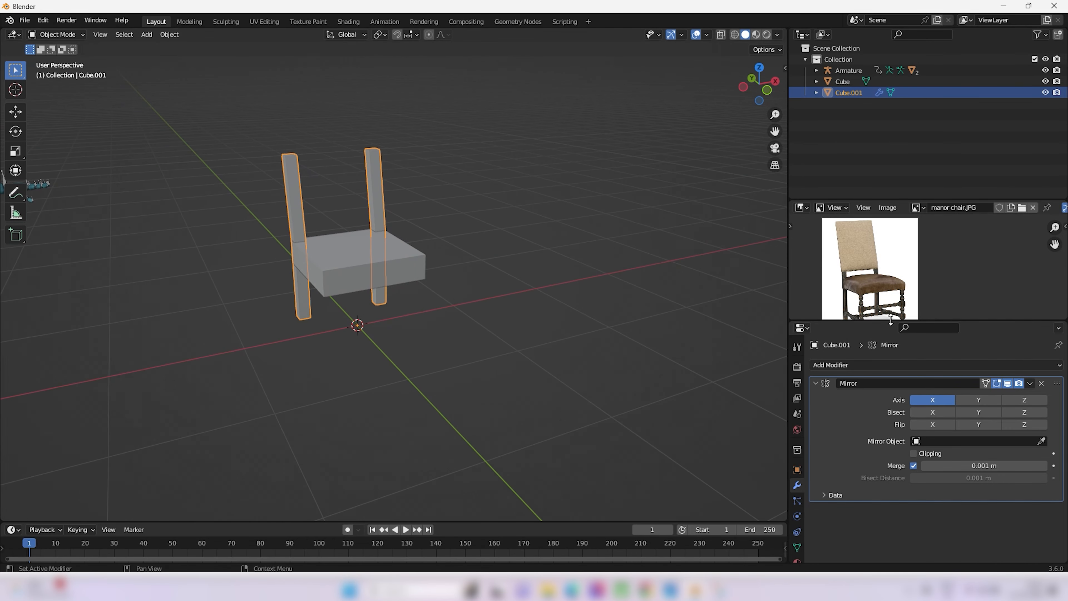
pyautogui.moveTo(876, 296); pyautogui.dragTo(860, 279, button='middle')
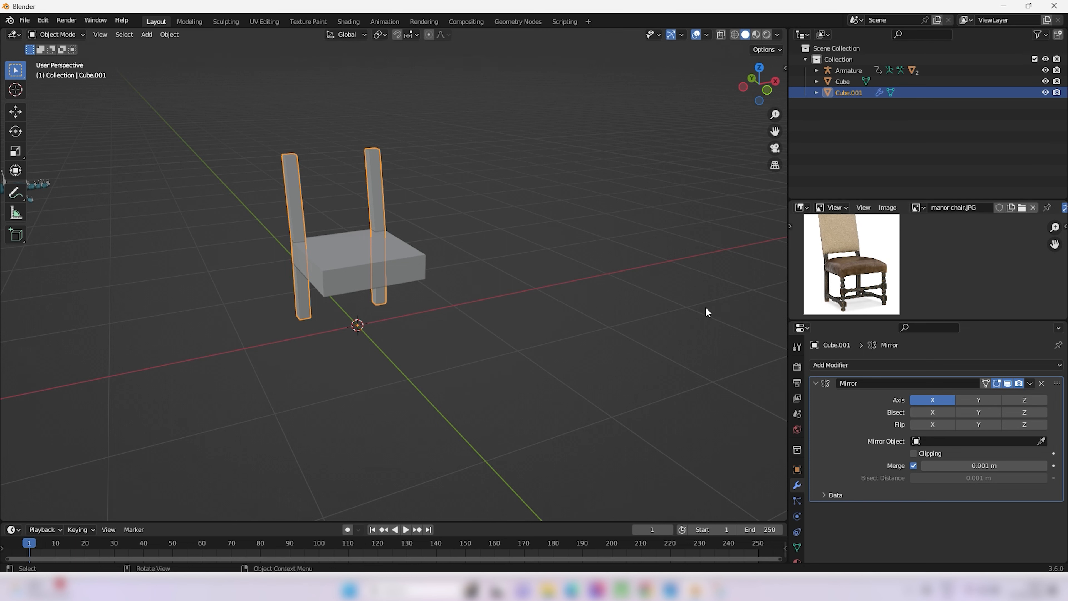
pyautogui.moveTo(705, 310); pyautogui.dragTo(637, 351, button='middle')
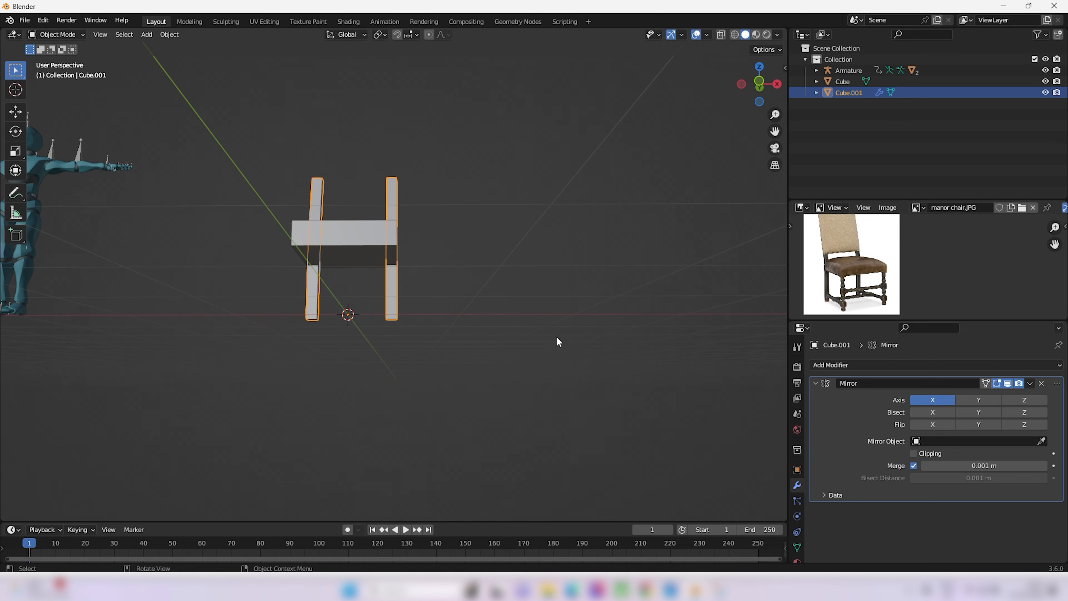
pyautogui.click(389, 243)
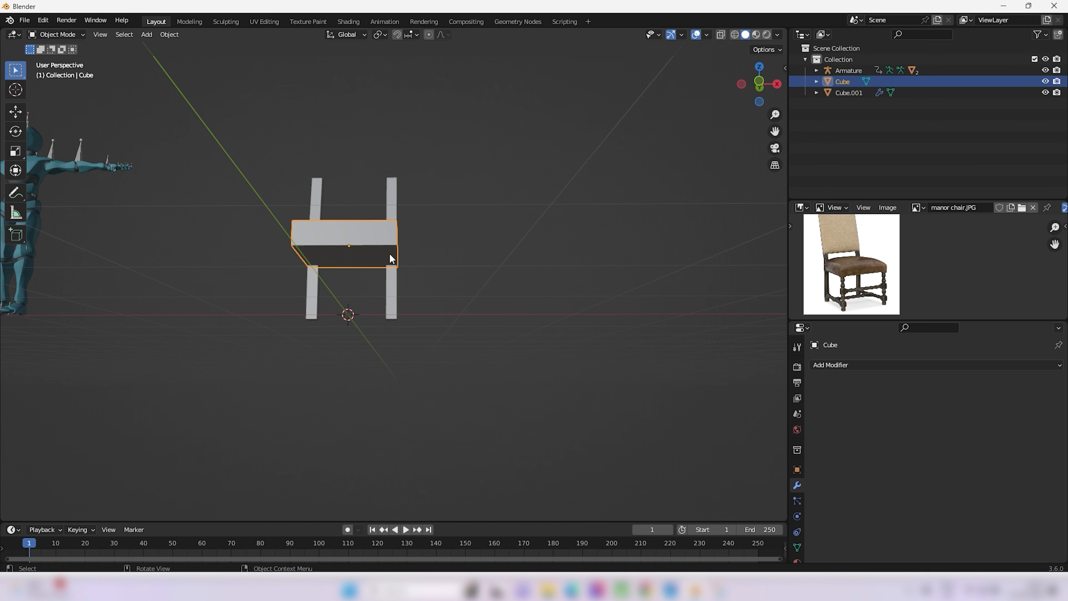
pyautogui.press('Tab')
pyautogui.hotkey('alt', 'a')
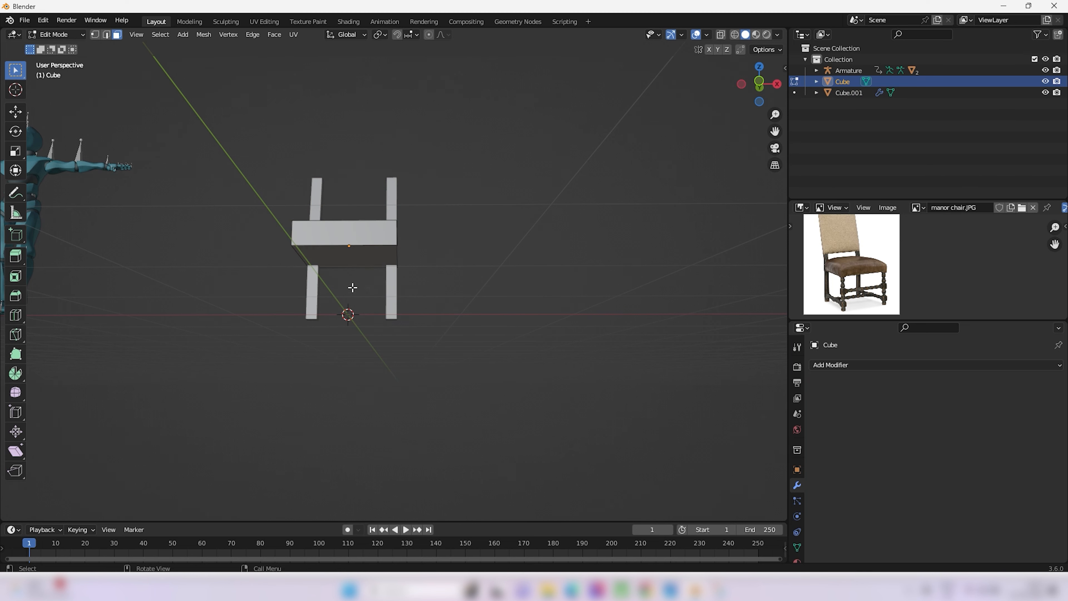
pyautogui.click(352, 257)
pyautogui.moveTo(352, 258); pyautogui.dragTo(317, 318, button='middle')
pyautogui.press('g')
pyautogui.press('z')
pyautogui.click(338, 256)
pyautogui.press('Tab')
# In Edit Mode, move the seat block's front face slightly outward along Y to deepen the seat
pyautogui.moveTo(821, 285); pyautogui.dragTo(869, 291, button='middle')
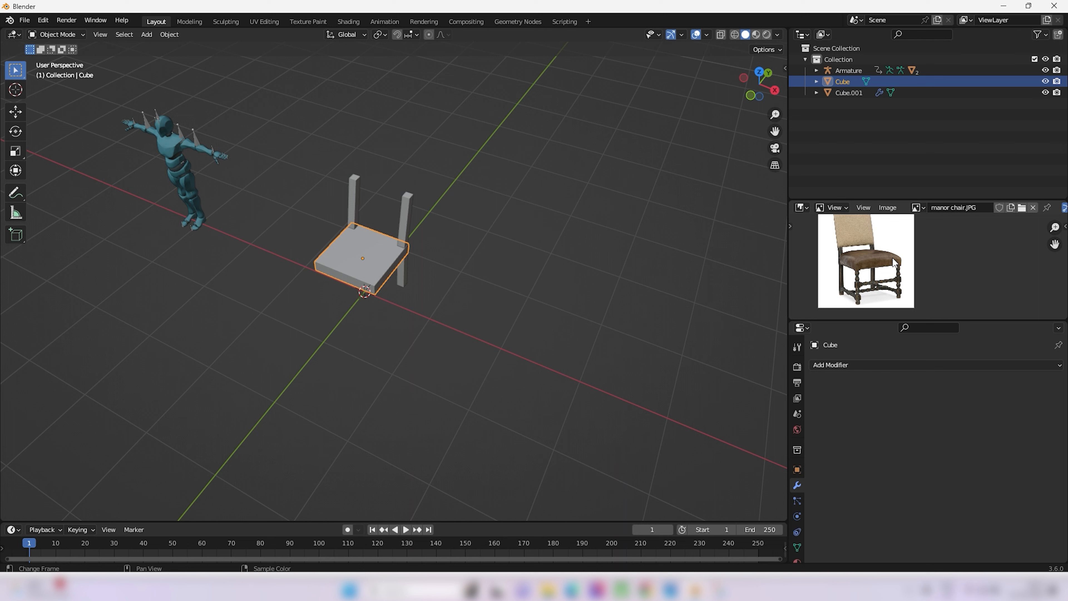
pyautogui.moveTo(630, 283); pyautogui.dragTo(565, 334, button='middle')
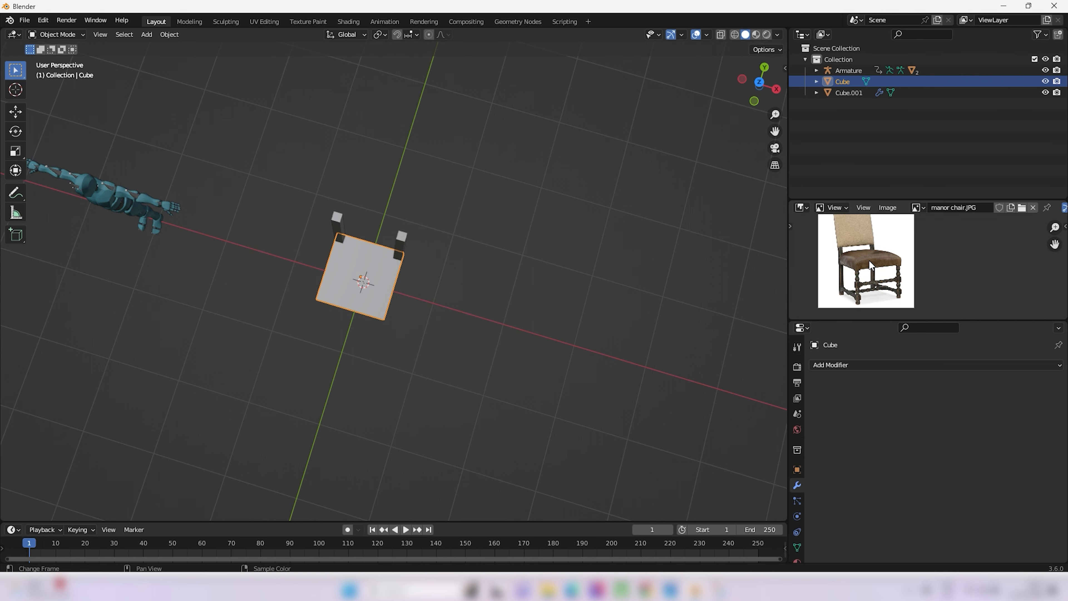
pyautogui.moveTo(631, 311); pyautogui.dragTo(525, 299, button='middle')
pyautogui.press('Tab')
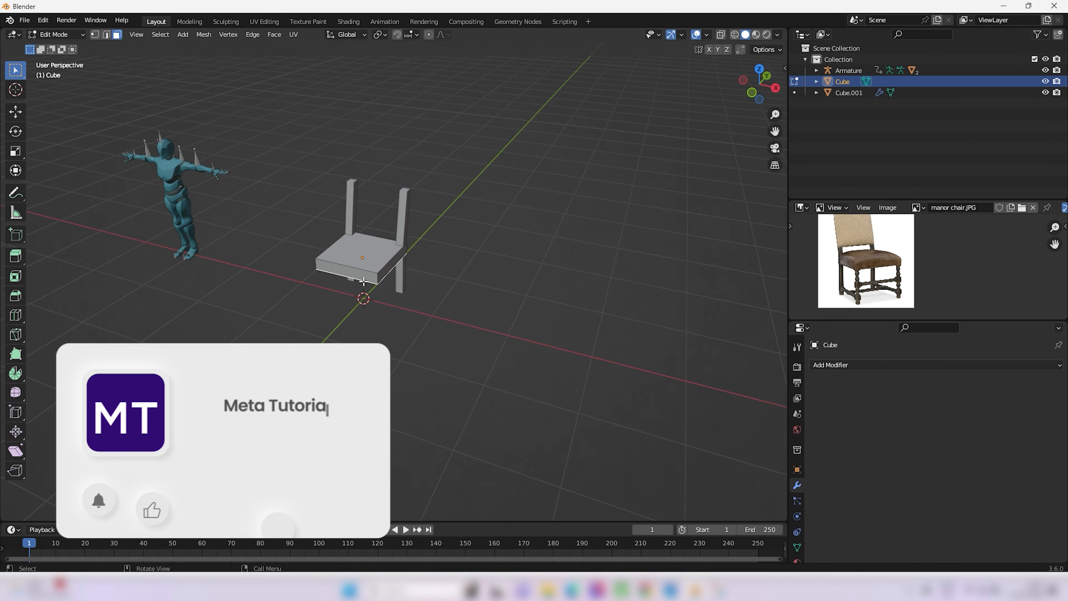
pyautogui.moveTo(364, 285); pyautogui.dragTo(344, 292, button='middle')
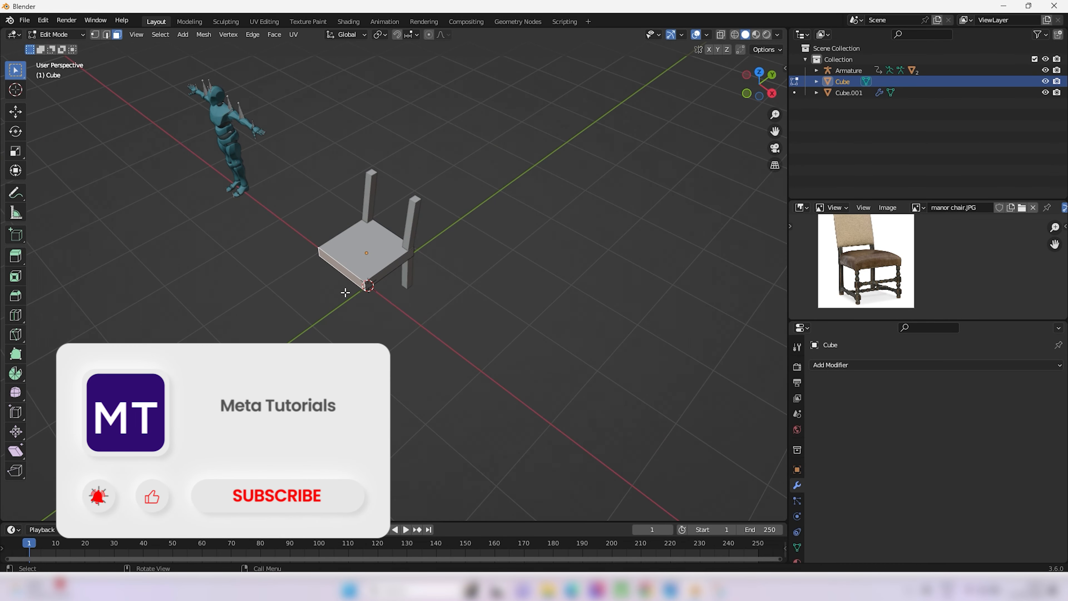
pyautogui.press('g')
pyautogui.press('y')
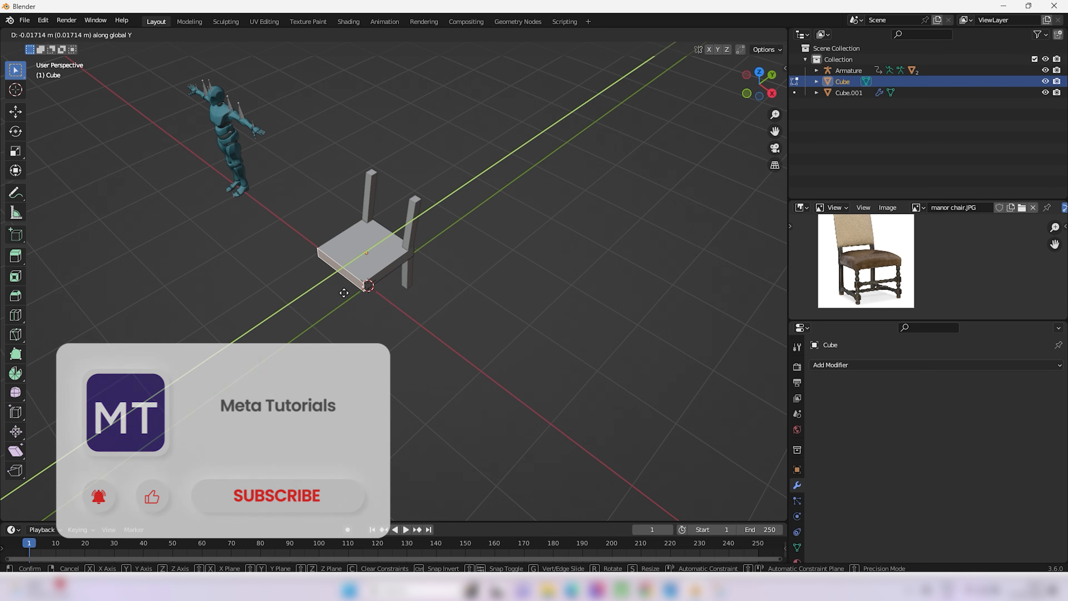
pyautogui.click(340, 294)
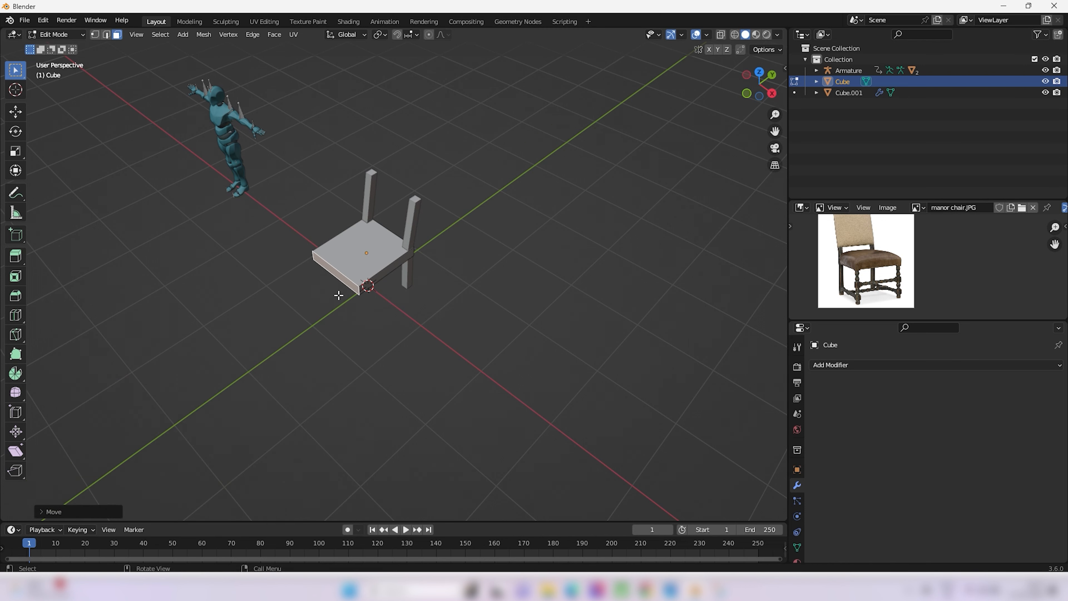
# Select the whole seat mesh and add a Subdivision Surface modifier to the seat block
pyautogui.moveTo(340, 294); pyautogui.dragTo(352, 231, button='middle')
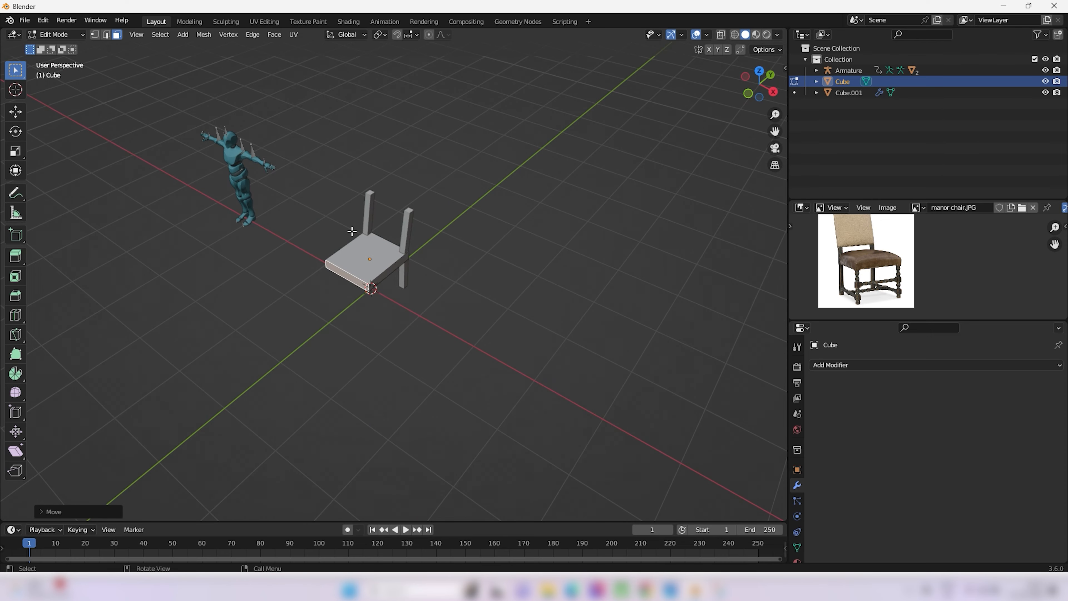
pyautogui.click(369, 285)
pyautogui.moveTo(369, 290); pyautogui.dragTo(481, 329, button='middle')
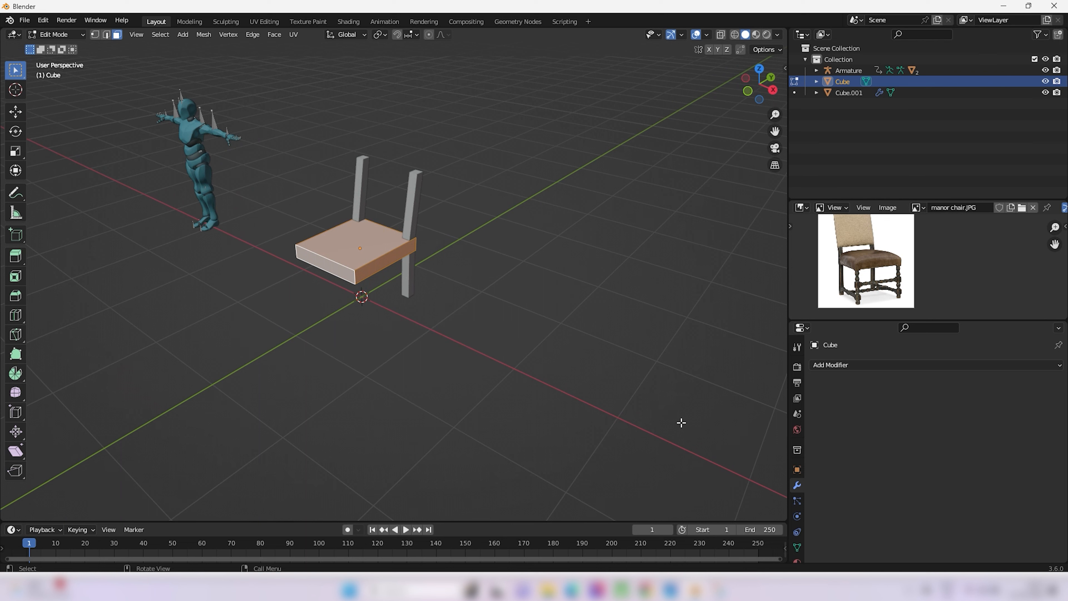
pyautogui.click(882, 365)
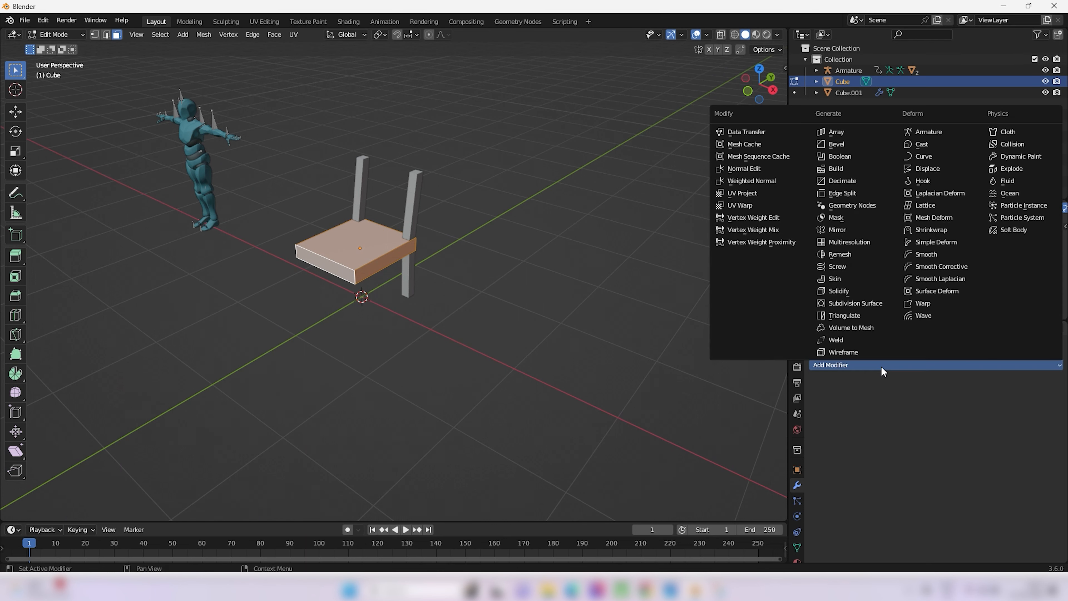
pyautogui.click(864, 305)
pyautogui.scroll(4, 508, 305)
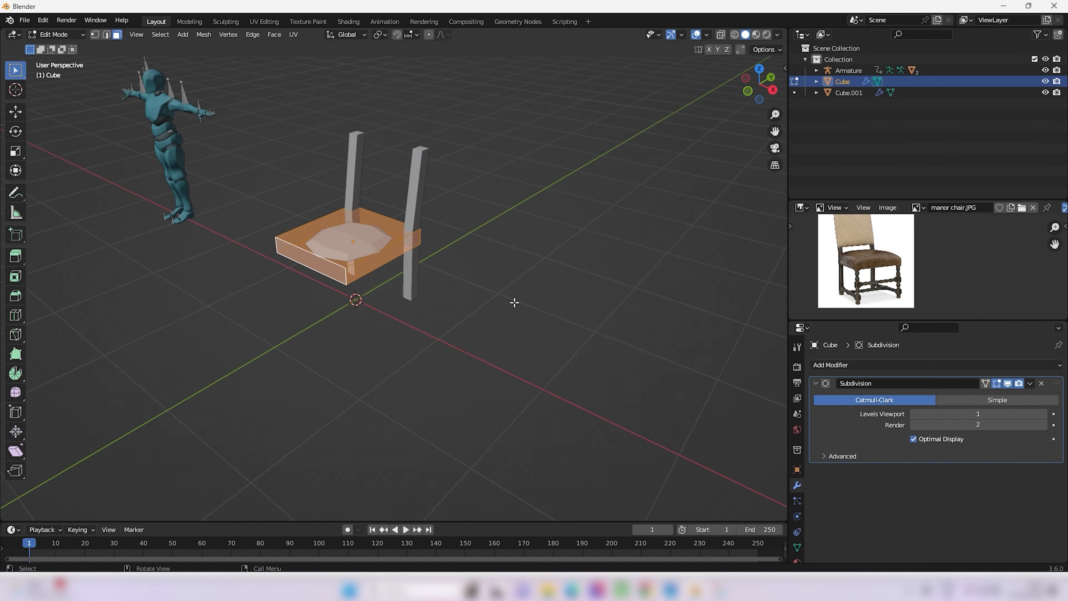
# In edge select mode, add a horizontal loop cut around the seat block and slide it down near the bottom edge, by a factor of about 0.69
pyautogui.moveTo(444, 300); pyautogui.dragTo(469, 310, button='middle')
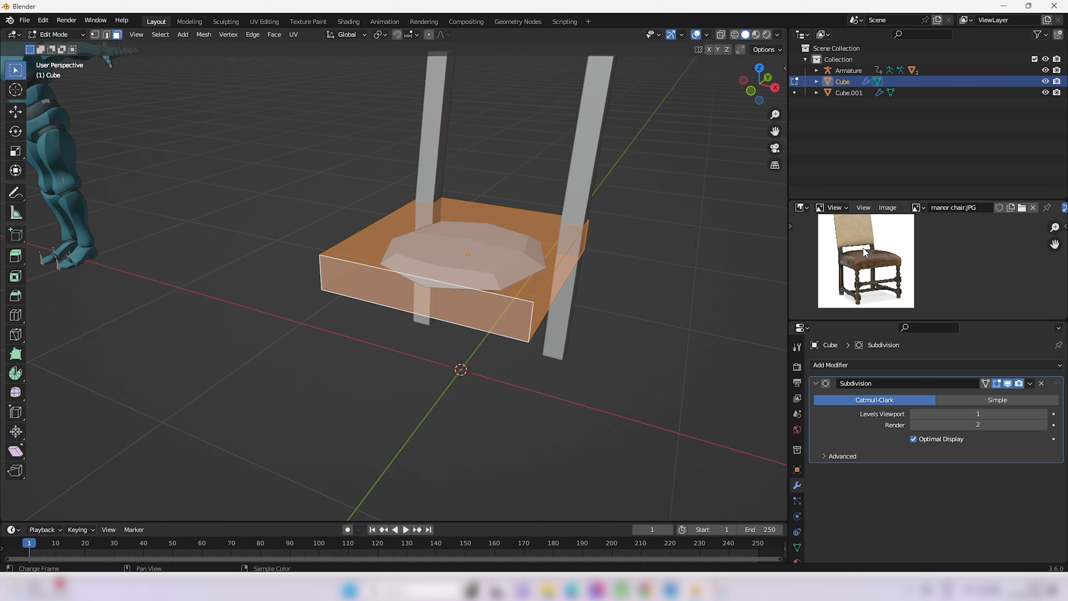
pyautogui.moveTo(626, 297)
pyautogui.mouseDown(button='middle')
pyautogui.moveTo(673, 298)
pyautogui.moveTo(636, 297)
pyautogui.mouseUp(button='middle')
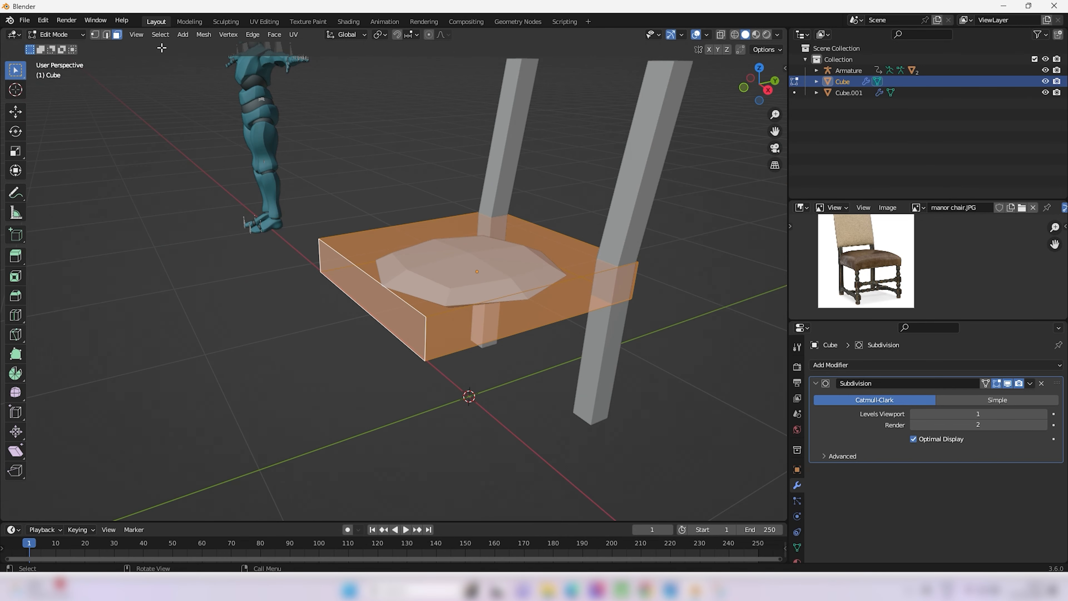
pyautogui.click(106, 36)
pyautogui.moveTo(176, 72); pyautogui.dragTo(170, 60, button='middle')
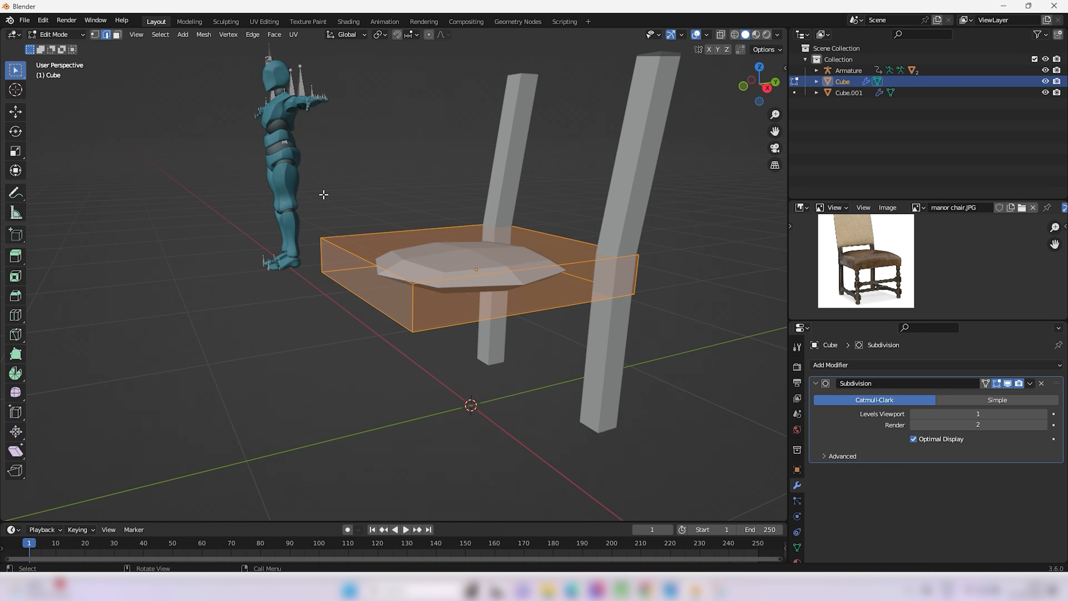
pyautogui.click(412, 298)
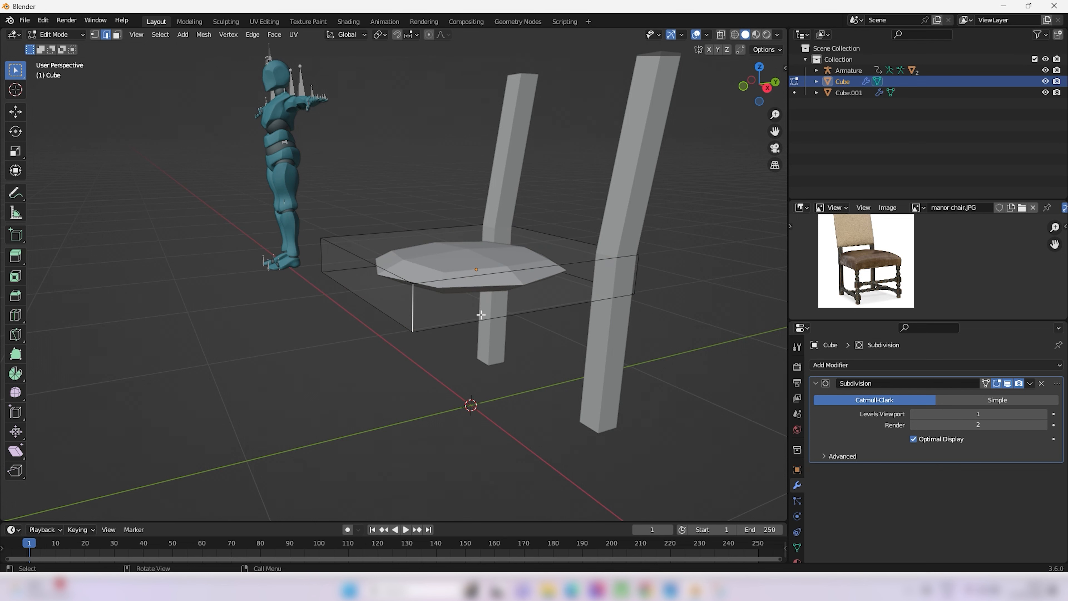
pyautogui.moveTo(480, 315); pyautogui.dragTo(437, 313, button='middle')
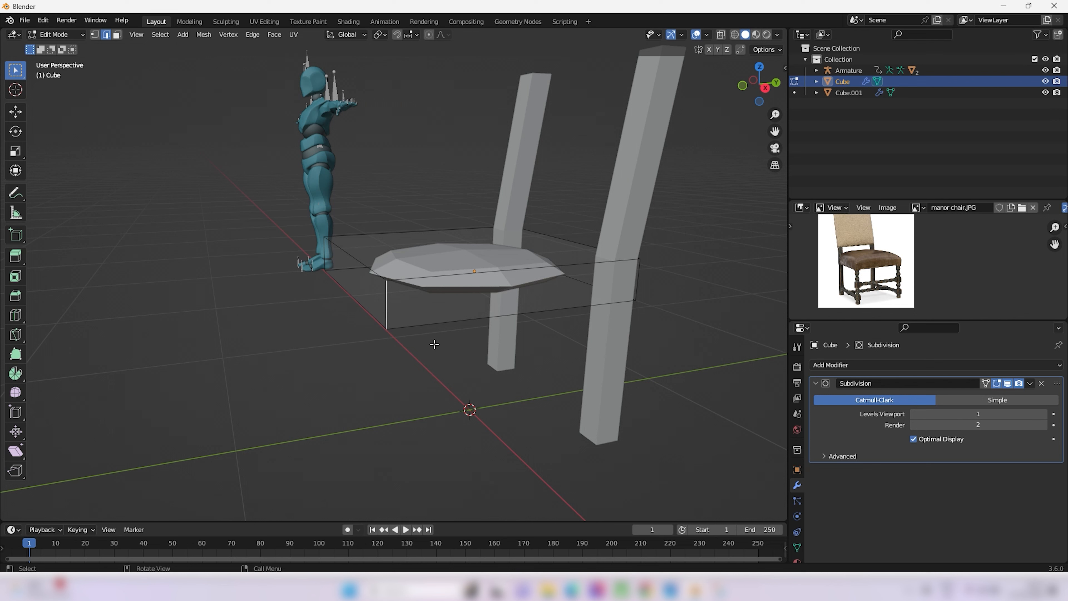
pyautogui.hotkey('ctrl', 'r')
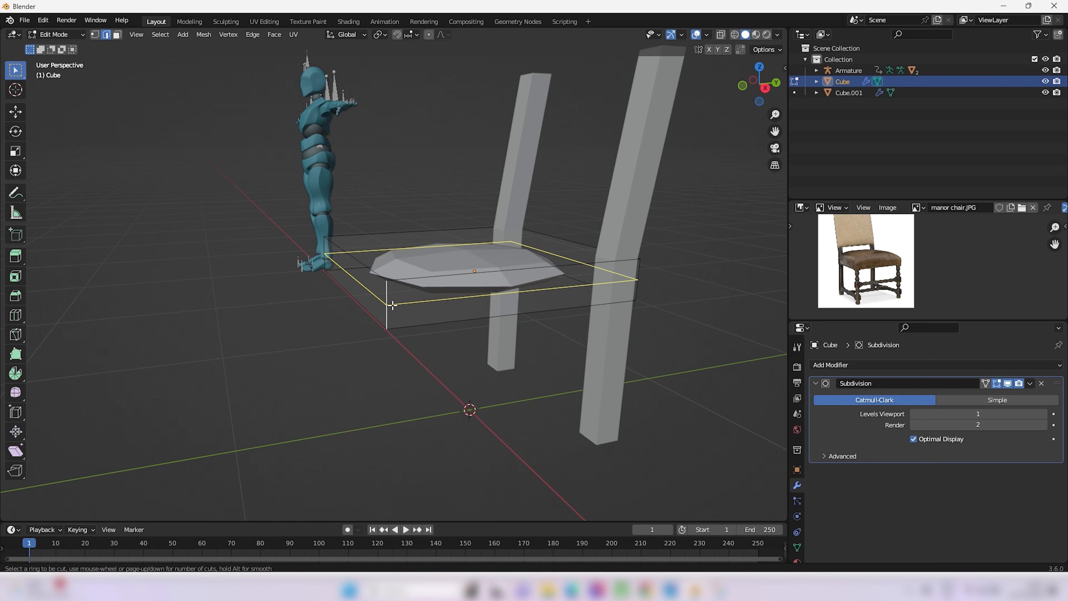
pyautogui.click(392, 304)
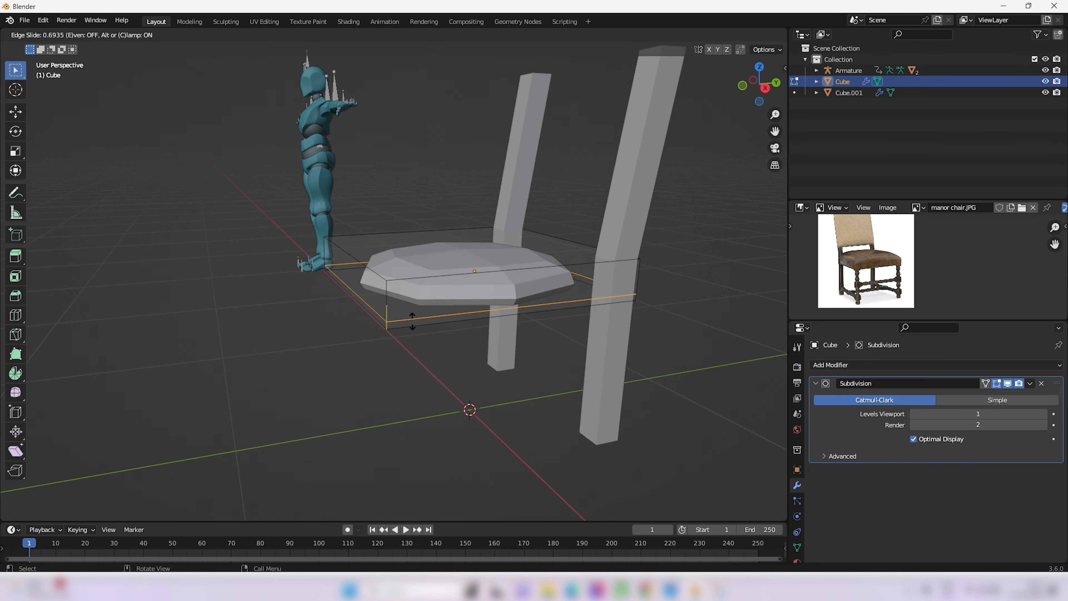
pyautogui.click(412, 321)
pyautogui.moveTo(452, 328); pyautogui.dragTo(391, 272, button='middle')
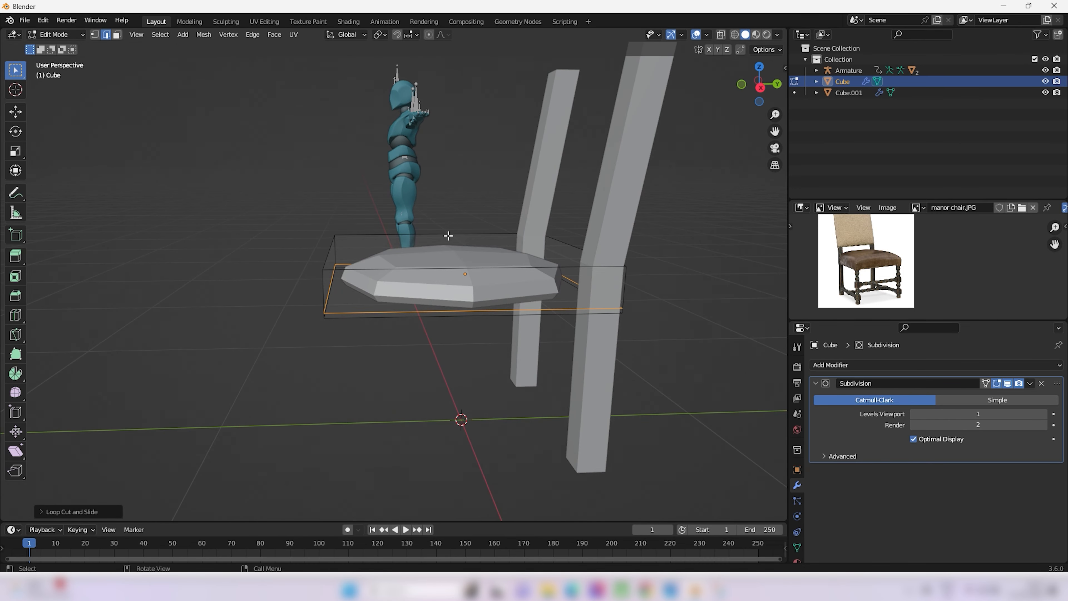
# Add a vertical loop cut across the seat block and slide it close to the front edge, by a factor of about 0.88
pyautogui.click(428, 268)
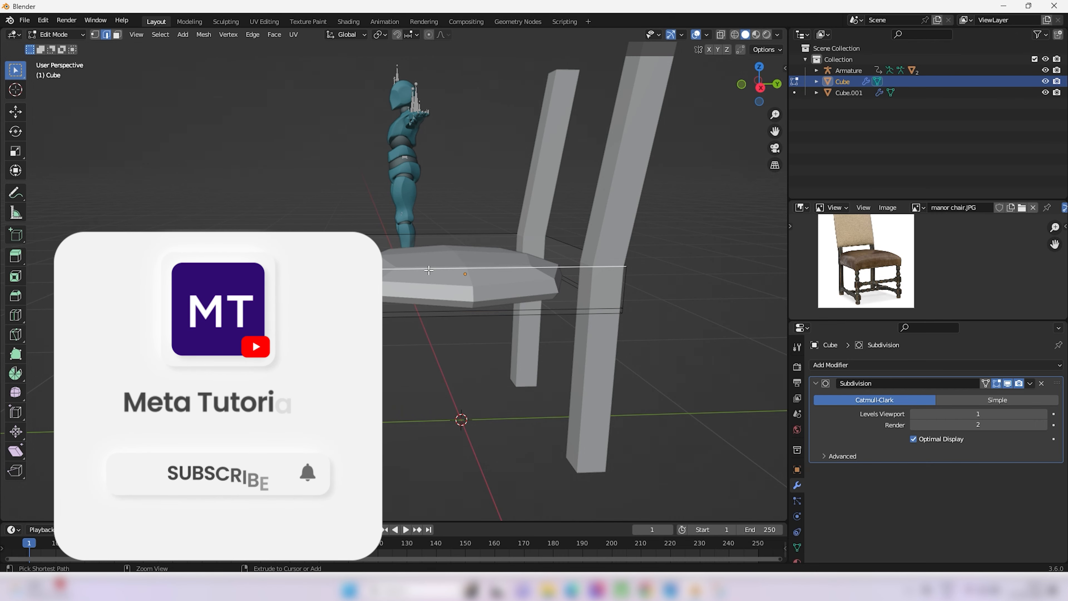
pyautogui.hotkey('ctrl', 'r')
pyautogui.click(429, 269)
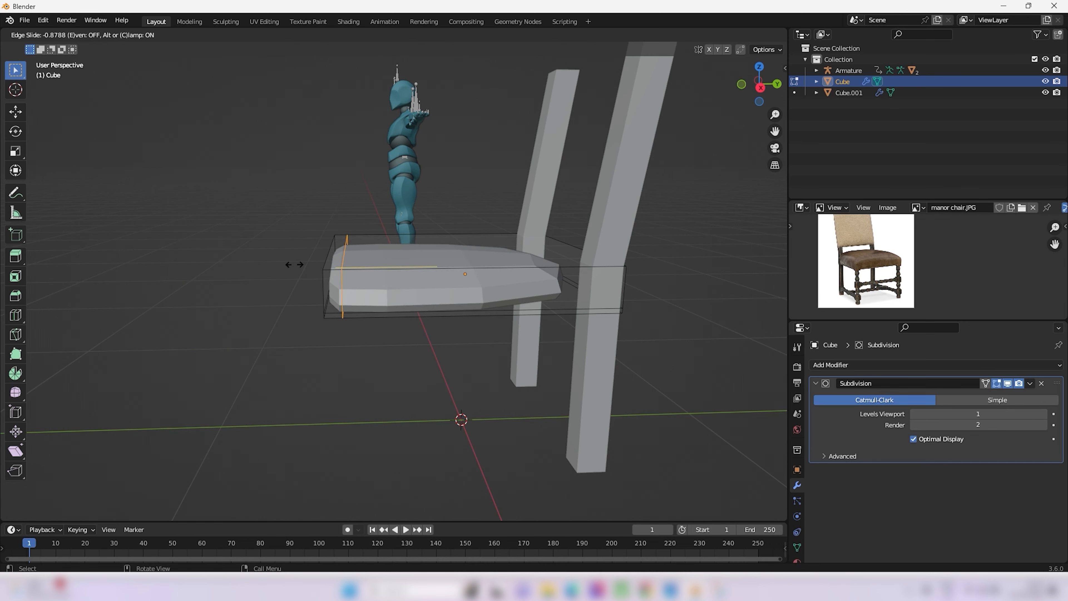
pyautogui.click(294, 264)
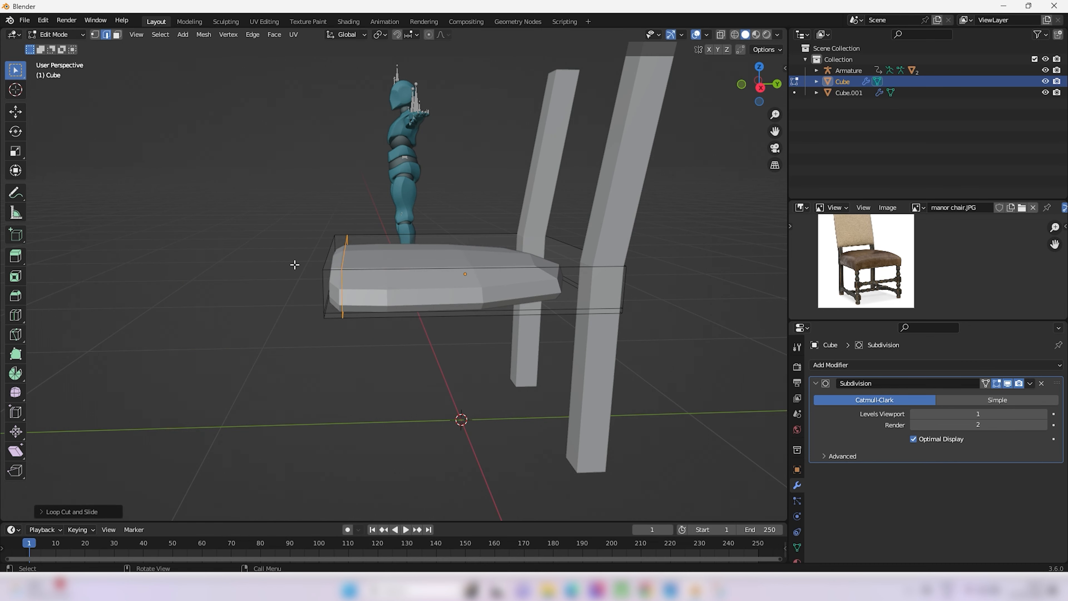
# Add another loop cut parallel to the front one and slide it close to the seat block's back edge by the posts
pyautogui.click(555, 272)
pyautogui.moveTo(554, 272); pyautogui.dragTo(543, 297, button='middle')
pyautogui.scroll(1, 544, 298)
pyautogui.hotkey('ctrl', 'r')
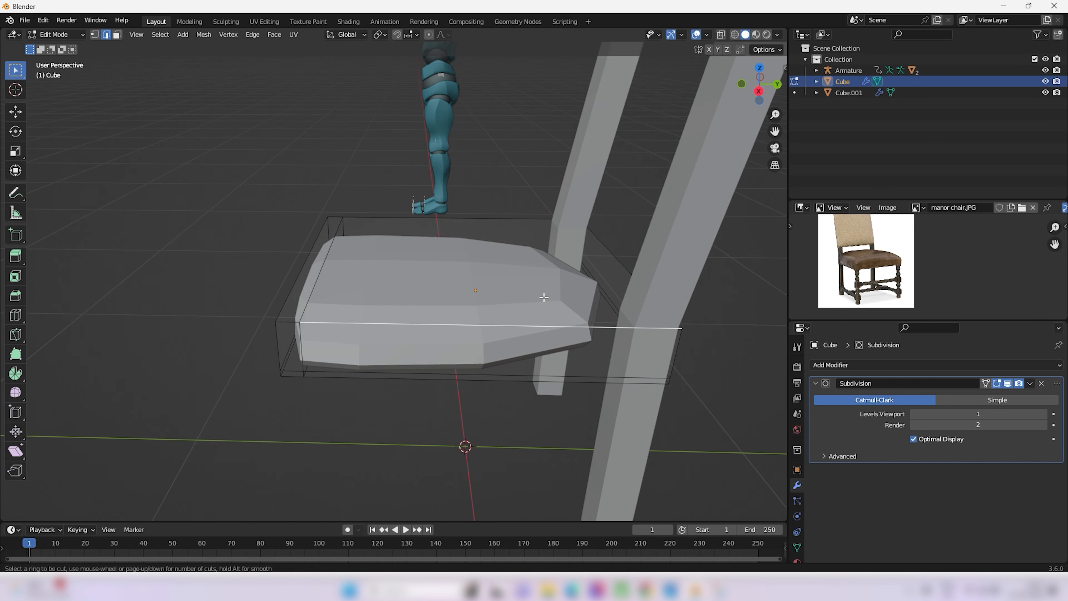
pyautogui.click(568, 323)
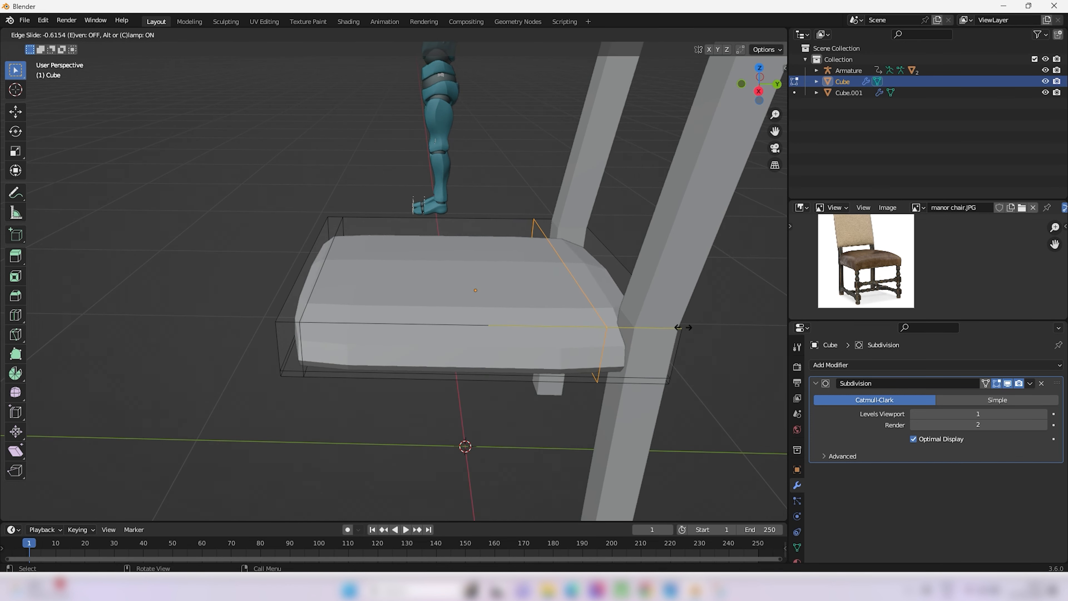
pyautogui.click(714, 328)
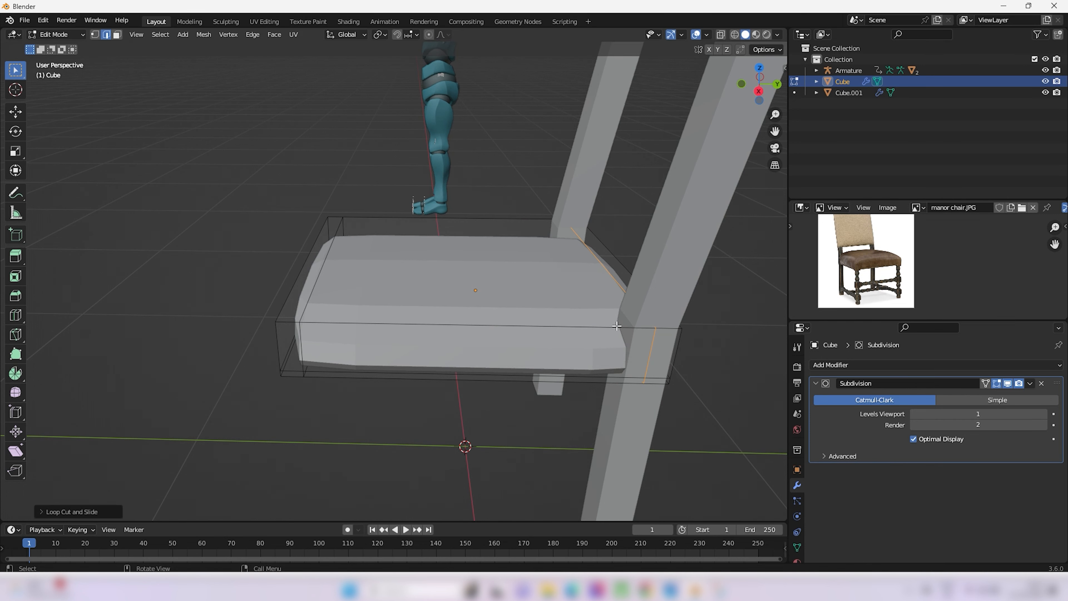
# Add a front-to-back loop cut through the seat block and place it near the middle of its width
pyautogui.moveTo(617, 326); pyautogui.dragTo(750, 304, button='middle')
pyautogui.scroll(-1, 565, 298)
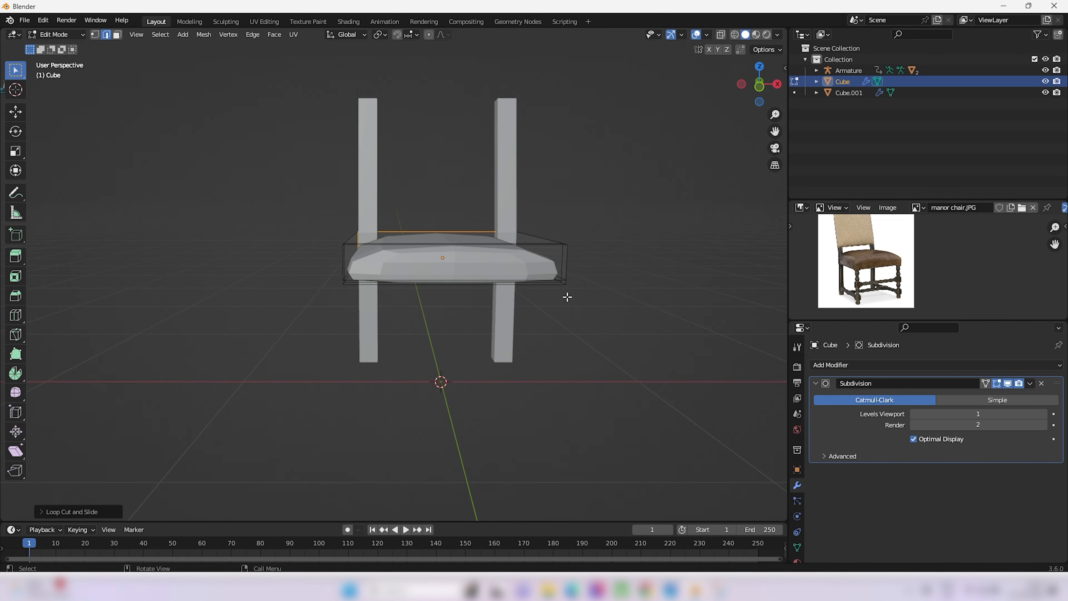
pyautogui.moveTo(567, 297); pyautogui.dragTo(543, 322, button='middle')
pyautogui.hotkey('ctrl', 'r')
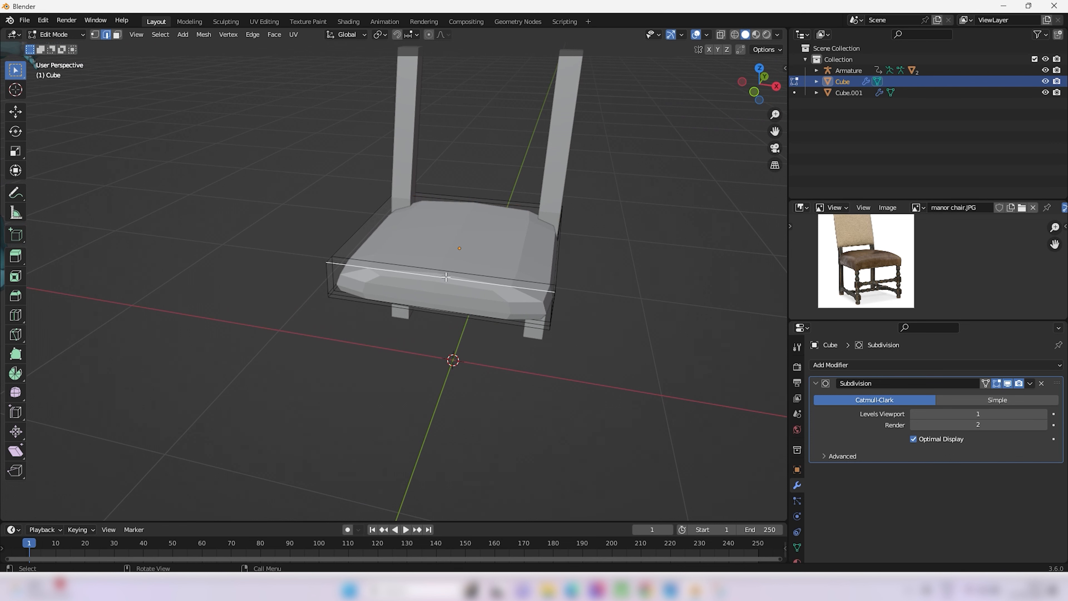
pyautogui.click(449, 277)
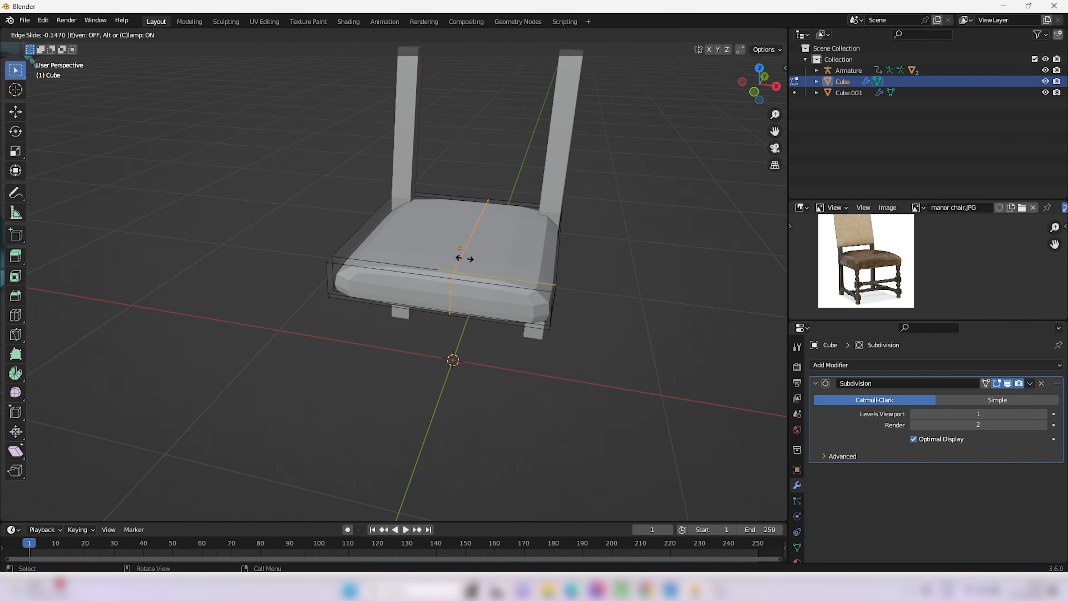
pyautogui.click(449, 259)
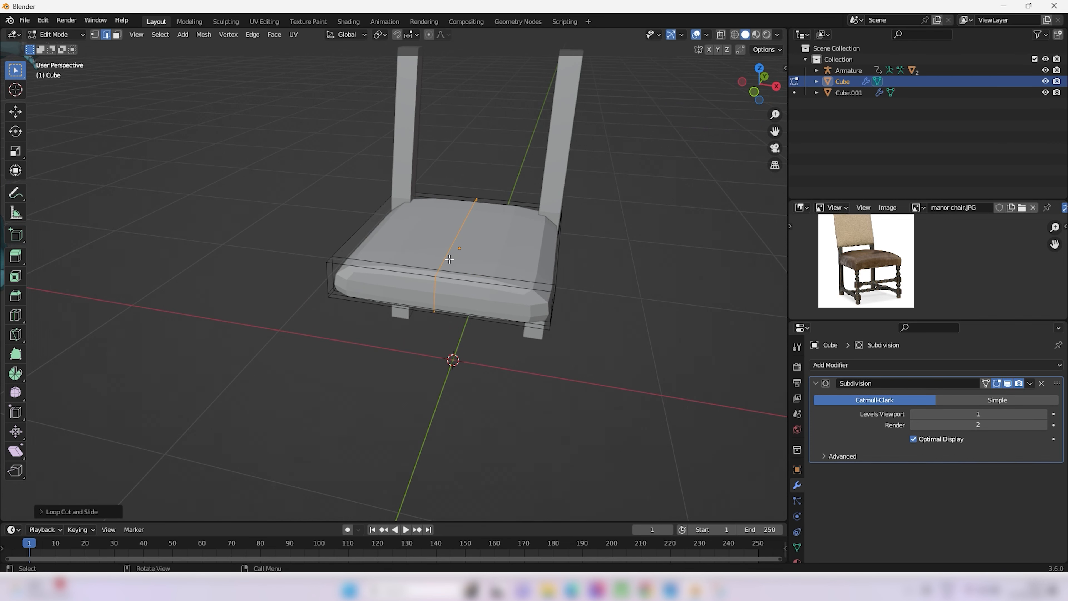
# Select the centre loop's edges along the top surface of the seat, from front to back
pyautogui.moveTo(448, 259); pyautogui.dragTo(435, 287, button='middle')
pyautogui.click(456, 253)
pyautogui.keyDown('shift'); pyautogui.click(490, 180); pyautogui.keyUp('shift')
pyautogui.moveTo(454, 232); pyautogui.dragTo(461, 233, button='middle')
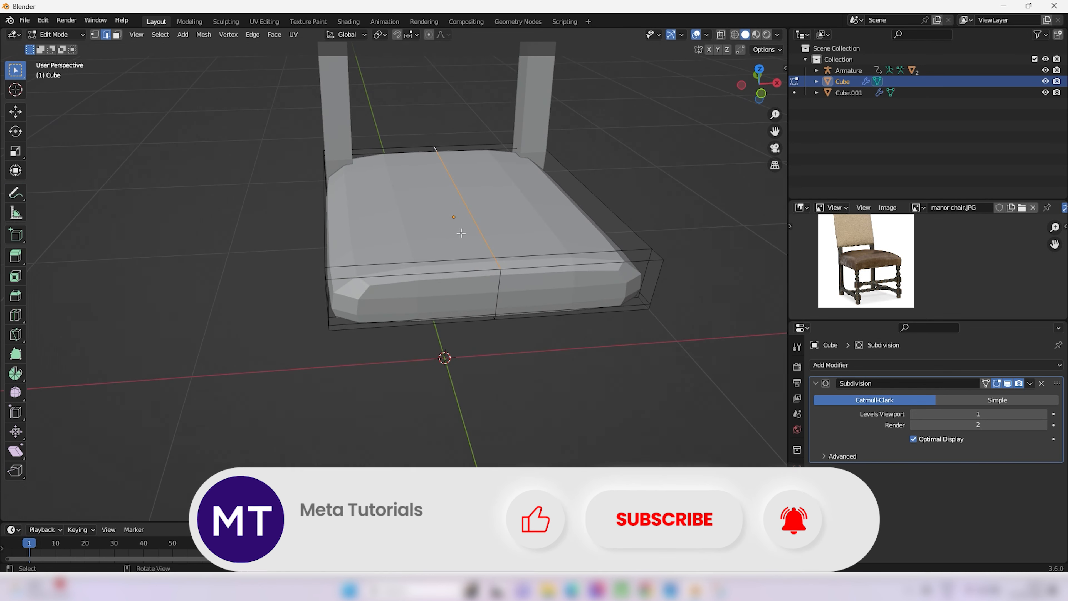
pyautogui.press('g')
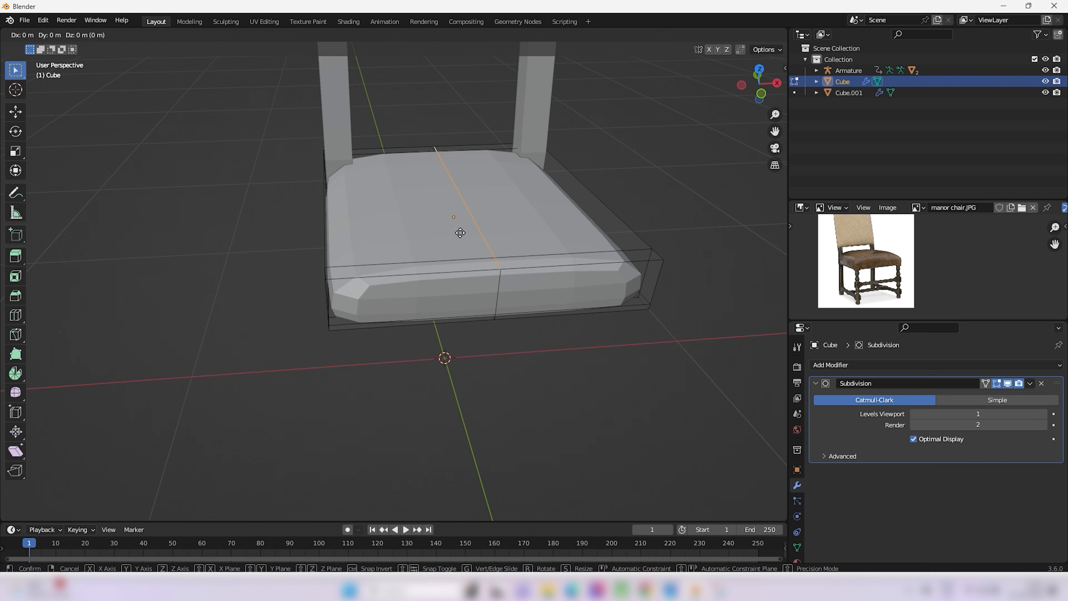
pyautogui.press('x')
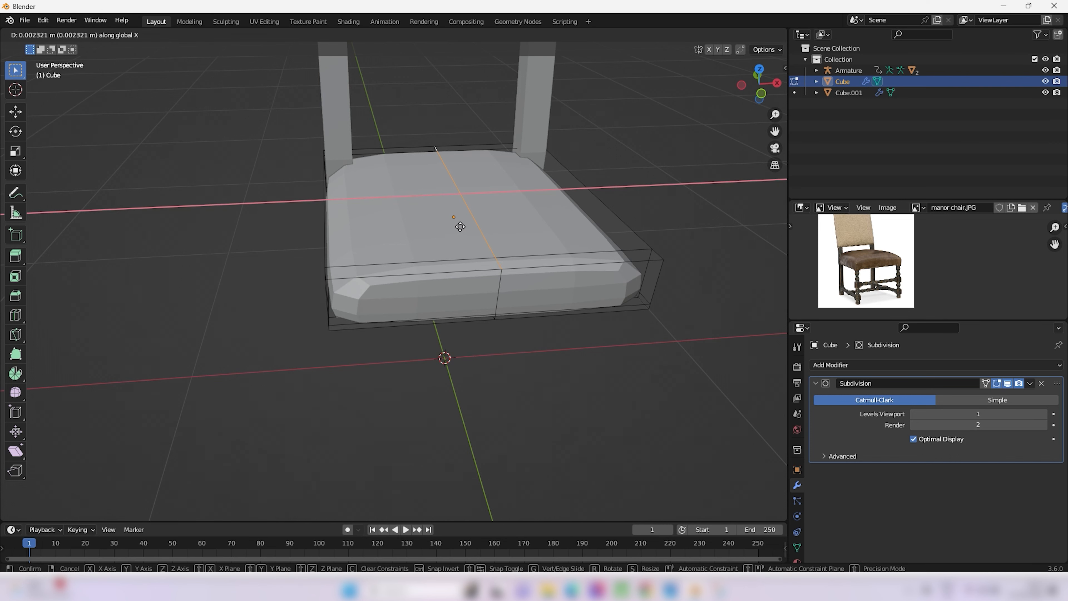
pyautogui.click(459, 223)
pyautogui.hotkey('ctrl', 'z')
# Raise the selected top centre edges along Z to give the cushion a domed top
pyautogui.press('g')
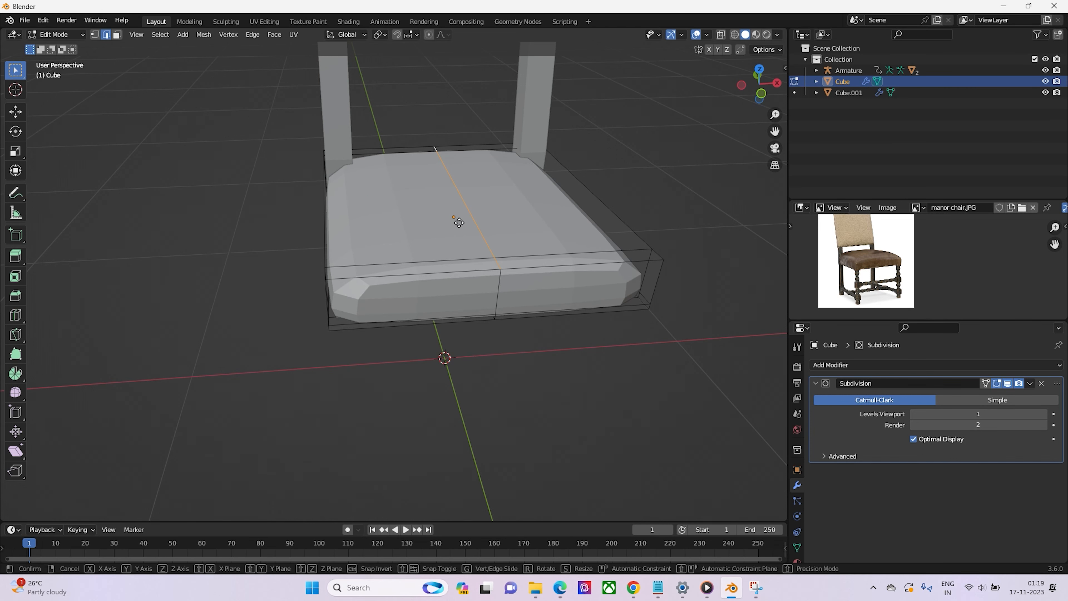
pyautogui.press('z')
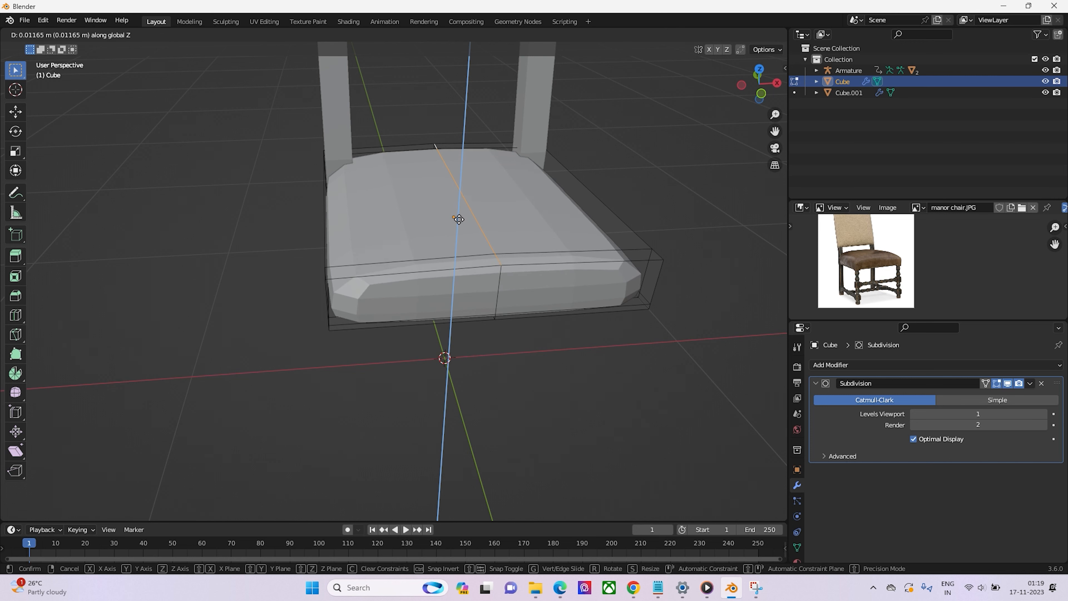
pyautogui.click(459, 207)
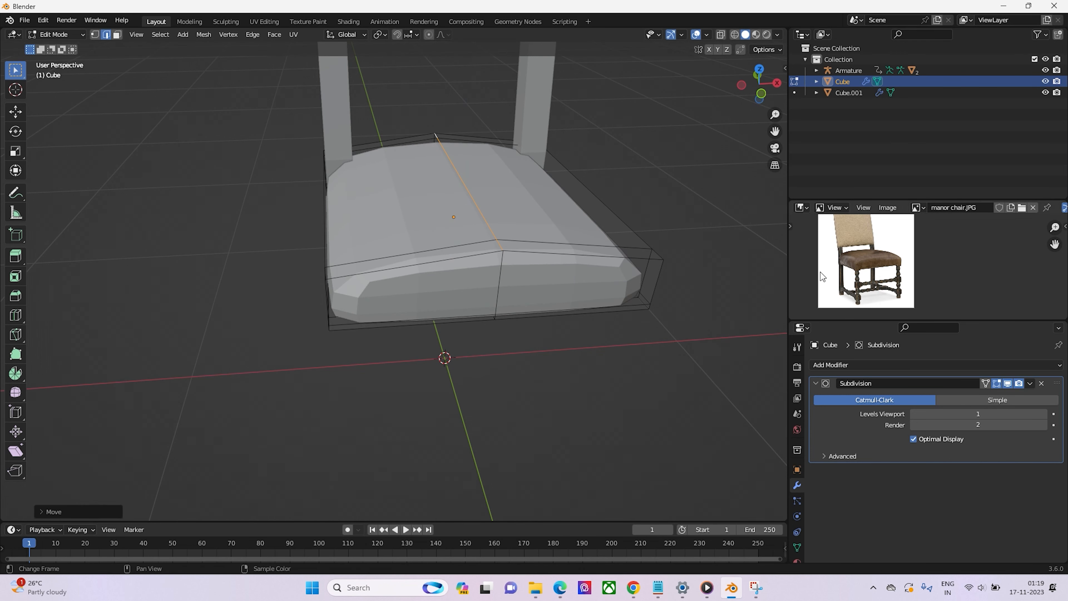
# Examine the seat cushion's shape from several angles and compare it with the legs and stretchers in the manor chair reference image
pyautogui.click(643, 314)
pyautogui.moveTo(687, 324); pyautogui.dragTo(591, 304, button='middle')
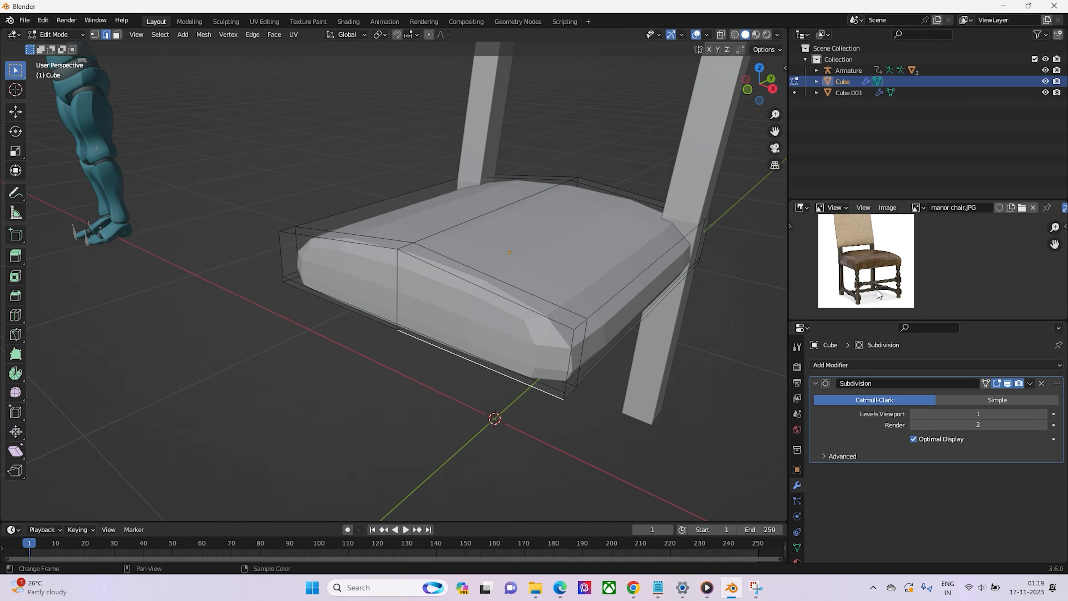
pyautogui.moveTo(740, 304); pyautogui.dragTo(683, 290, button='middle')
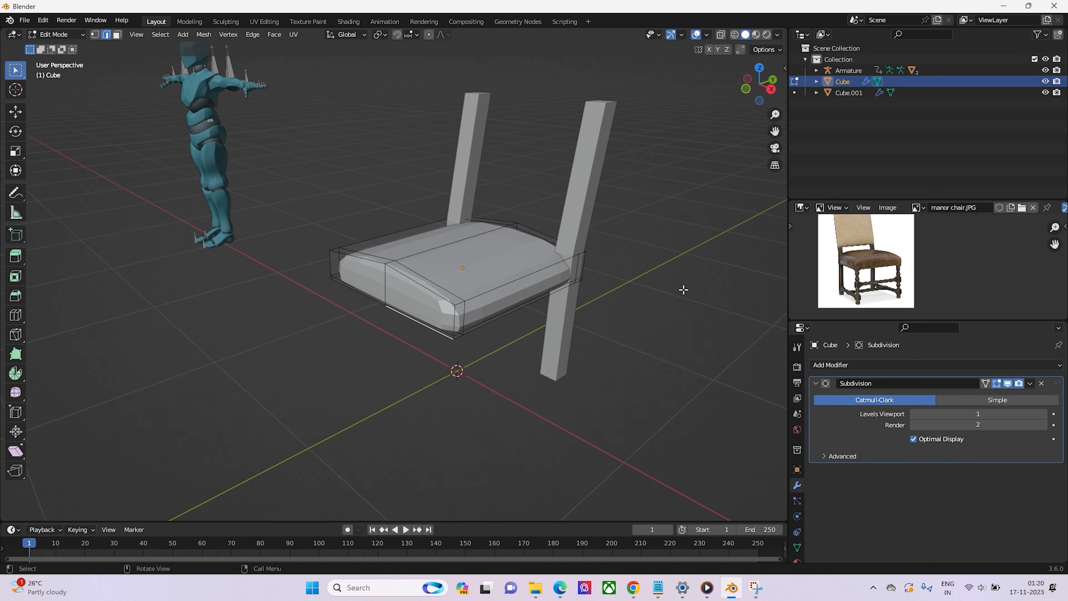
pyautogui.scroll(-2, 842, 285)
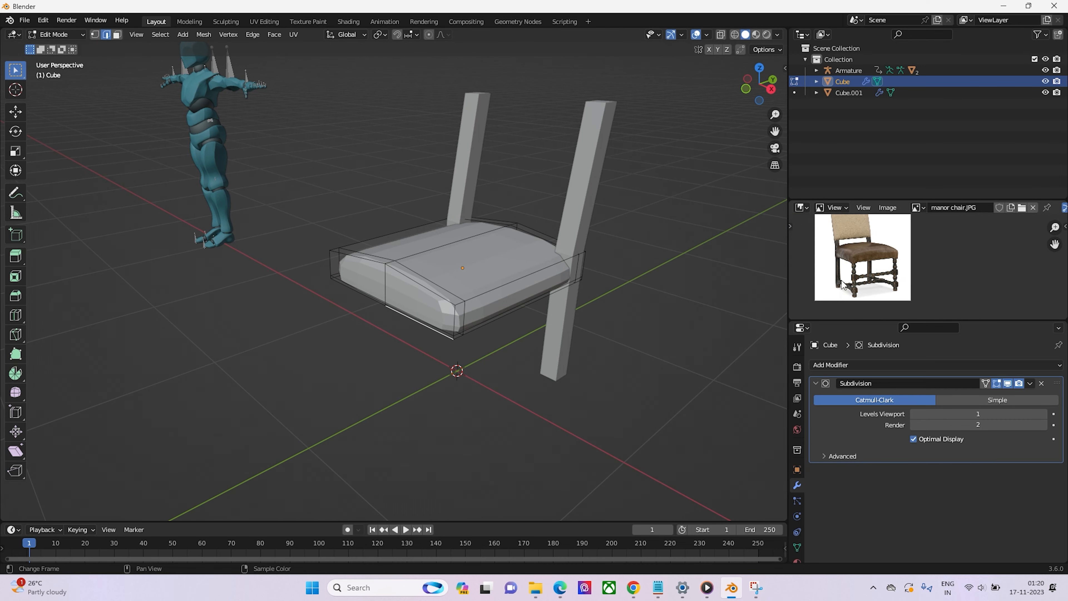
pyautogui.scroll(4, 842, 285)
pyautogui.moveTo(889, 286); pyautogui.dragTo(910, 253, button='middle')
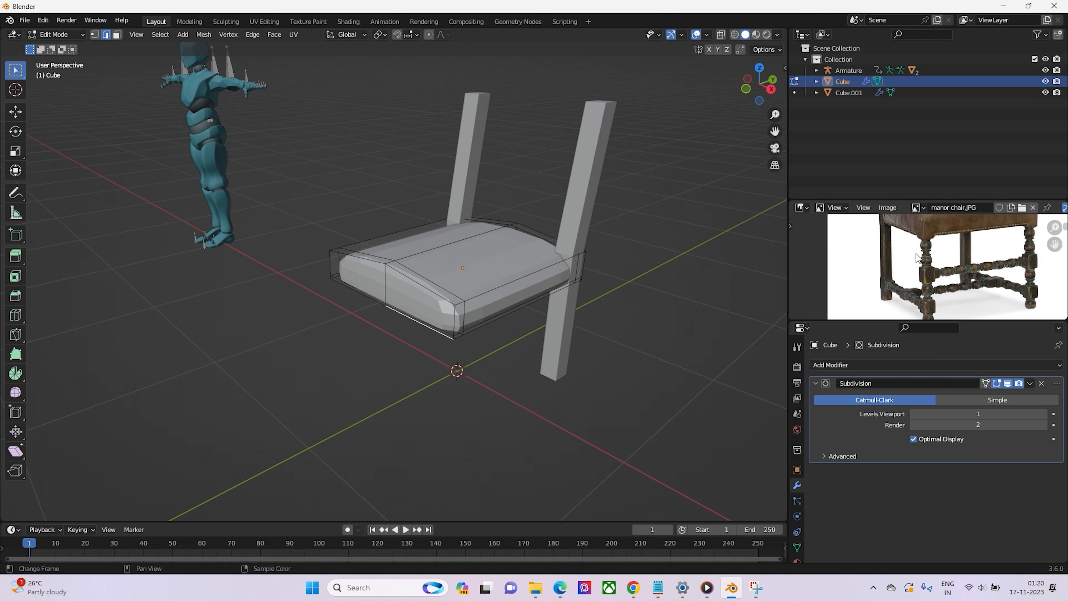
pyautogui.moveTo(879, 280); pyautogui.dragTo(873, 257, button='middle')
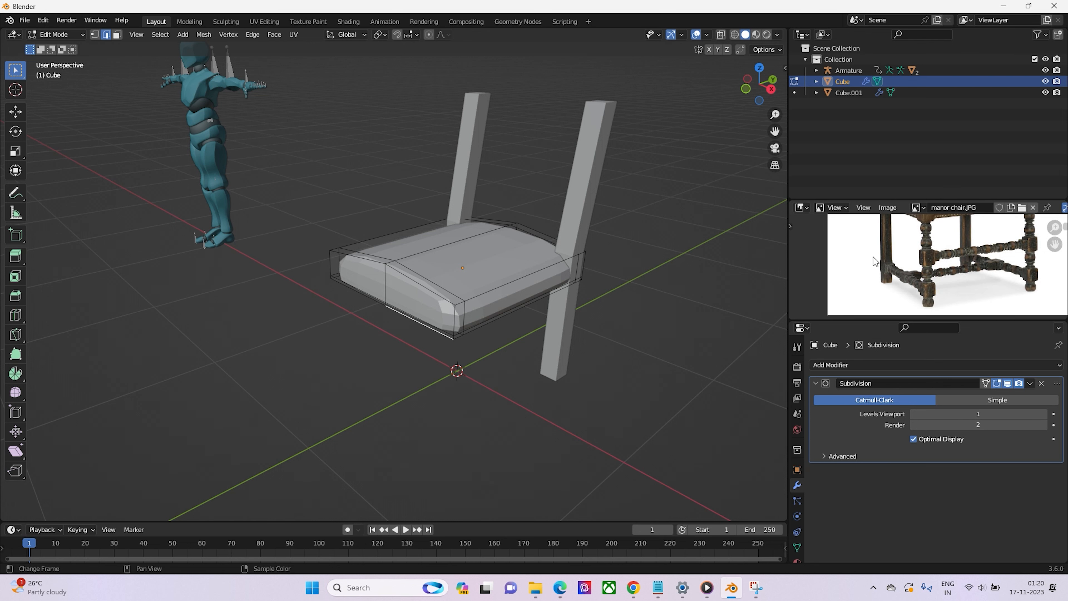
pyautogui.moveTo(691, 312); pyautogui.dragTo(629, 362, button='middle')
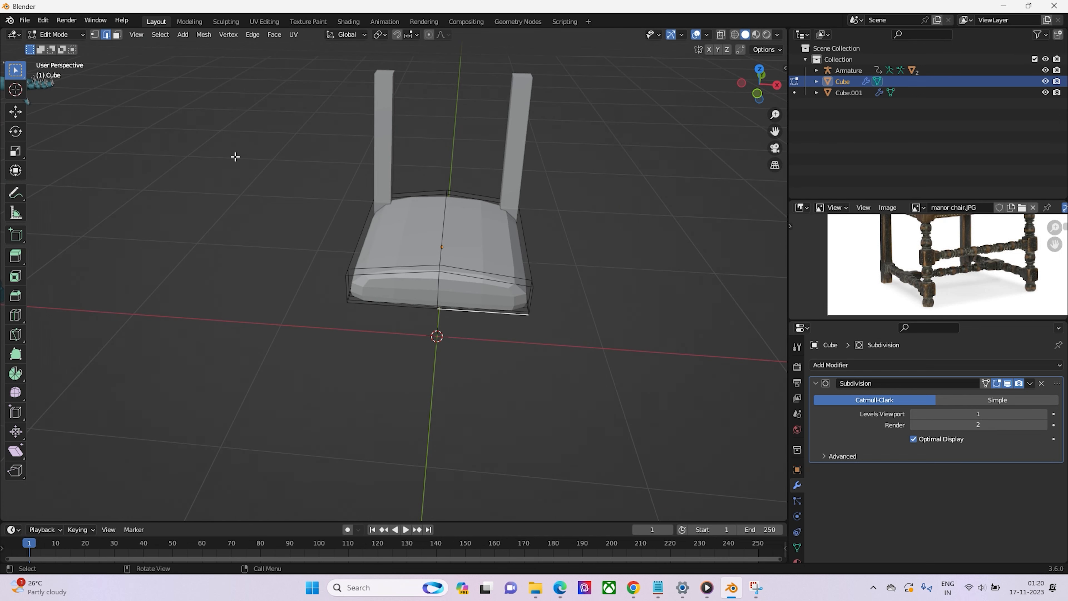
# Return to Object Mode, add a new cube, and scale it down uniformly to about 0.05 in front view
pyautogui.press('Tab')
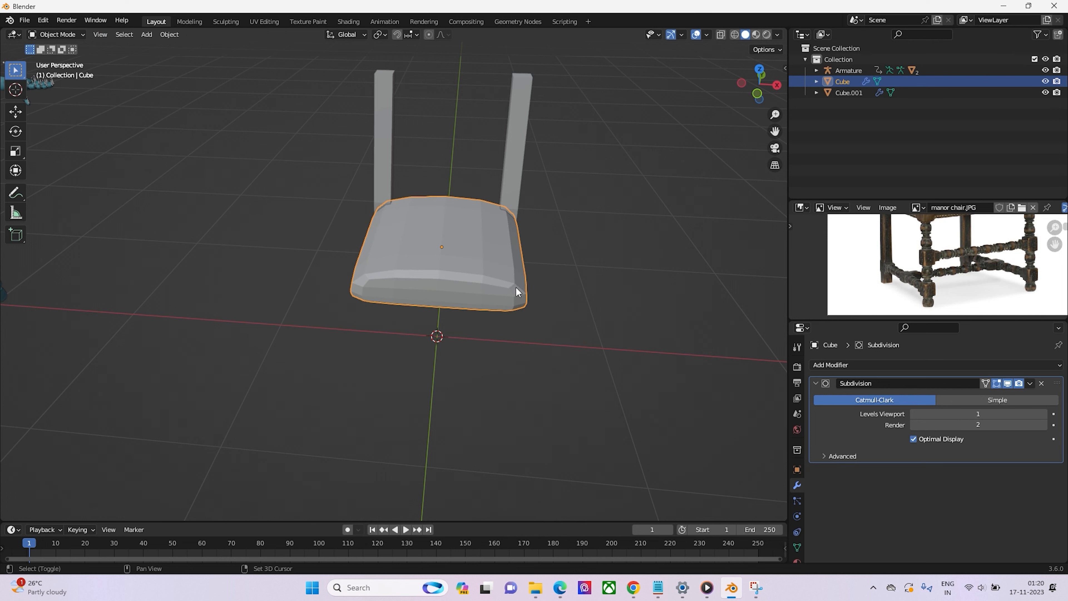
pyautogui.hotkey('shift', 'a')
pyautogui.moveTo(515, 287)
pyautogui.click(555, 299)
pyautogui.scroll(-4, 533, 297)
pyautogui.moveTo(528, 302); pyautogui.dragTo(539, 291, button='middle')
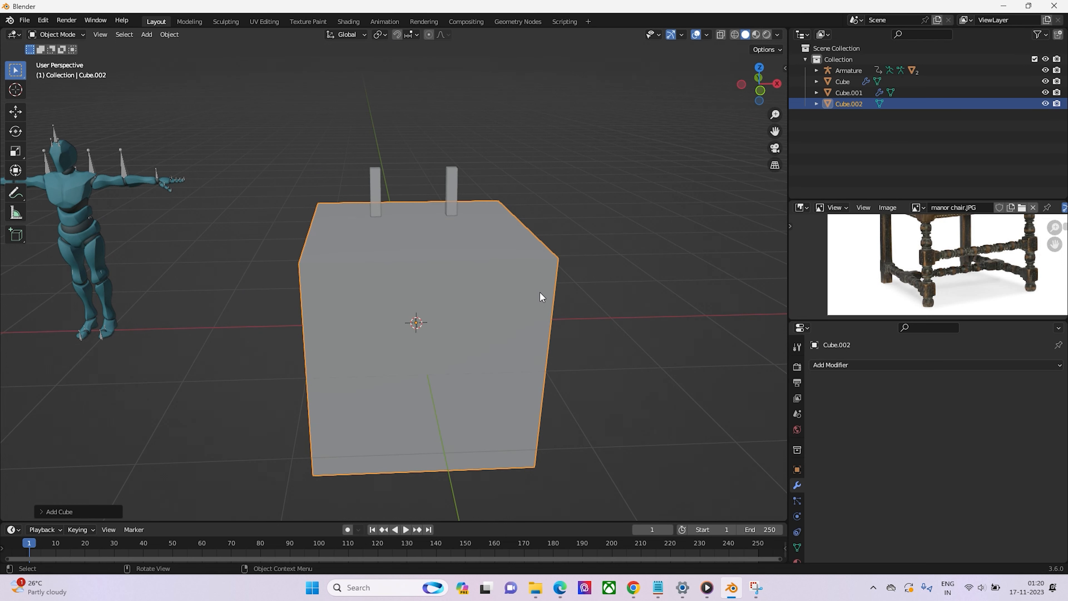
pyautogui.press('KP_1')
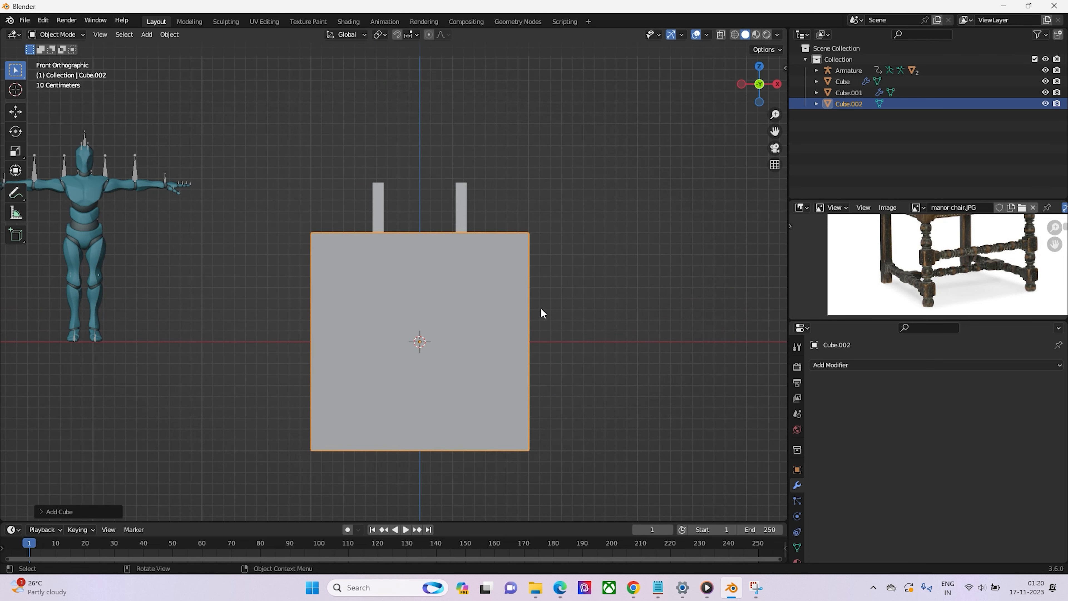
pyautogui.press('s')
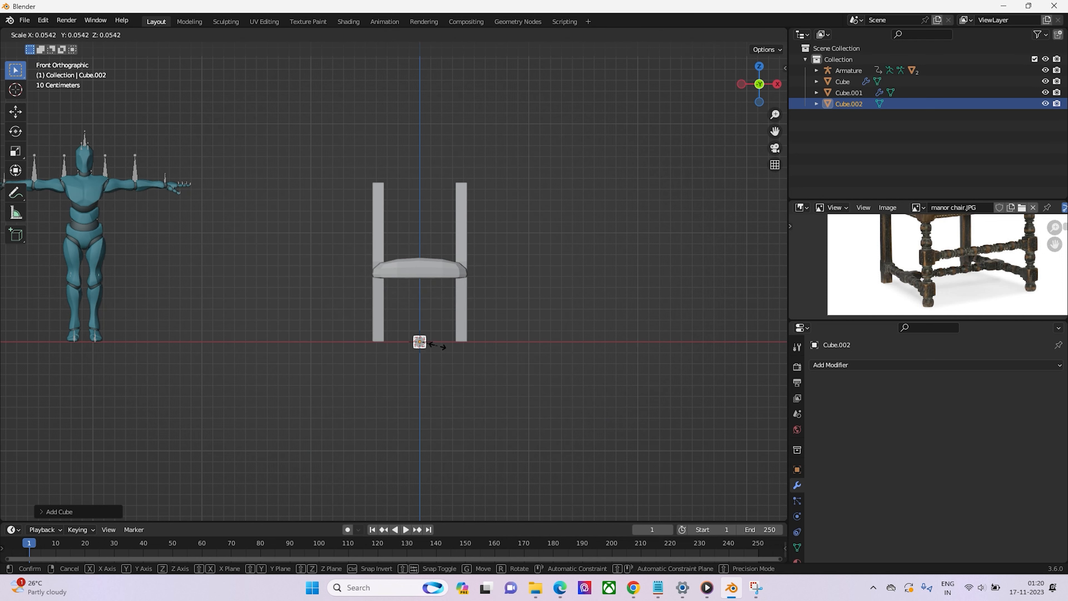
pyautogui.click(437, 349)
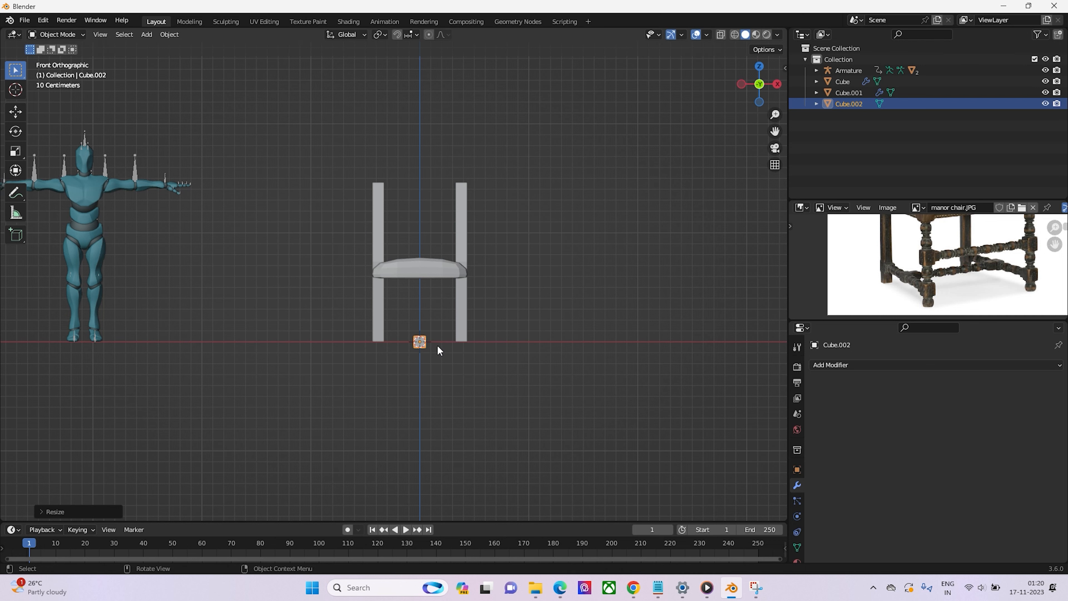
# Move the small cube along positive X to line it up with the foot of the chair post on that side
pyautogui.press('g')
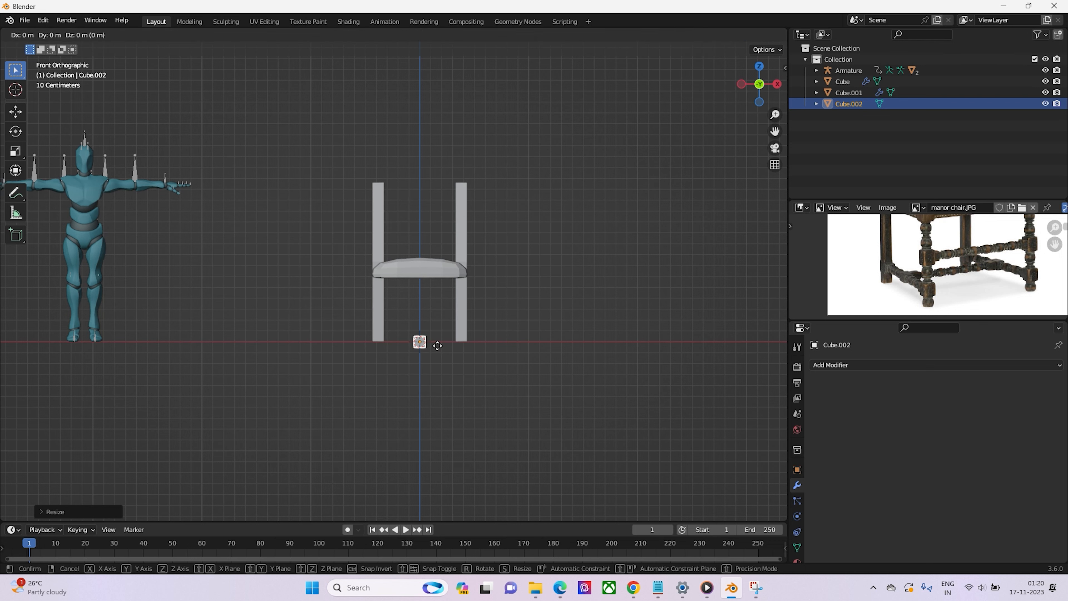
pyautogui.press('x')
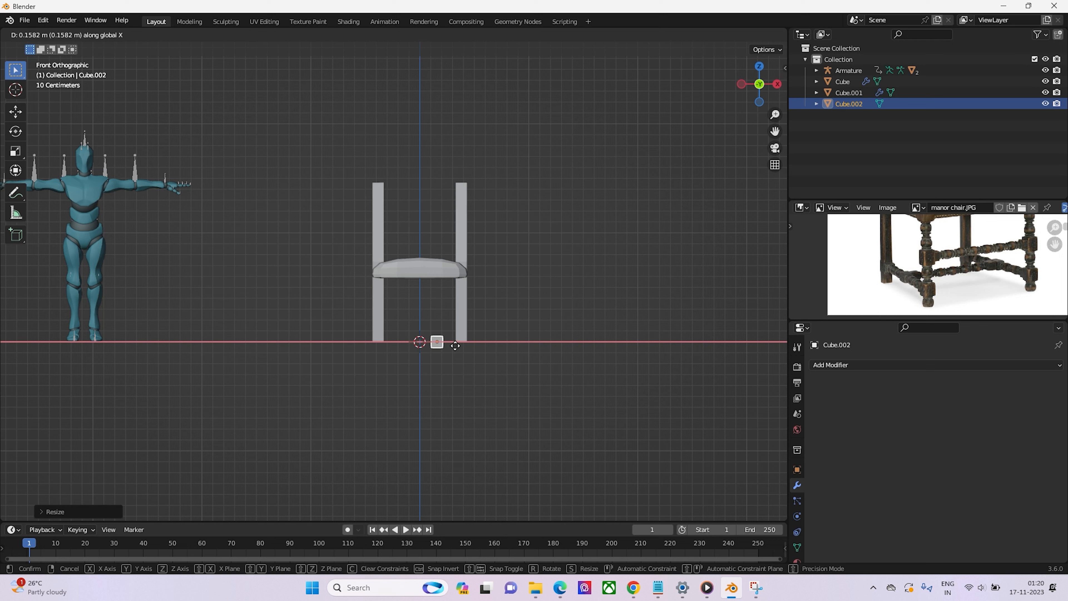
pyautogui.click(479, 344)
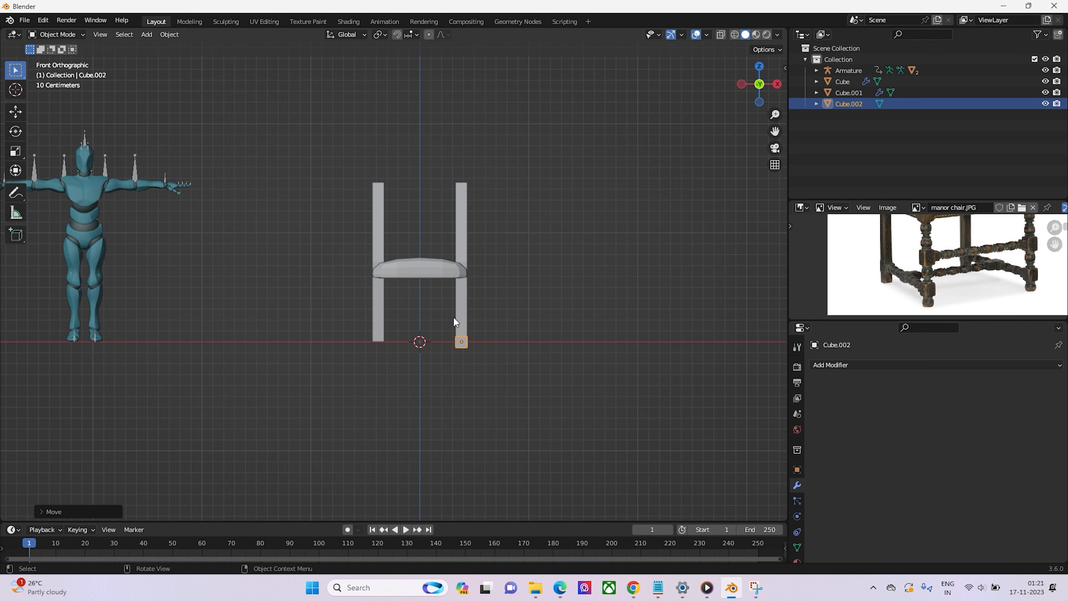
# Zoom to the small cube and scale it uniformly to about 0.92 to fit the post's width
pyautogui.press('KP_Decimal')
pyautogui.scroll(-4, 454, 317)
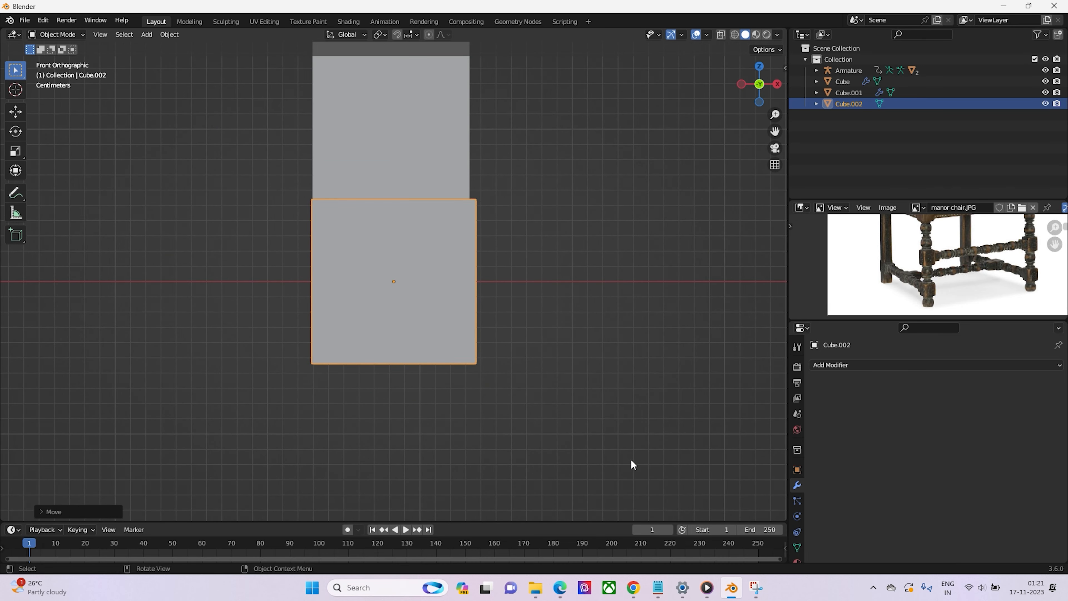
pyautogui.press('s')
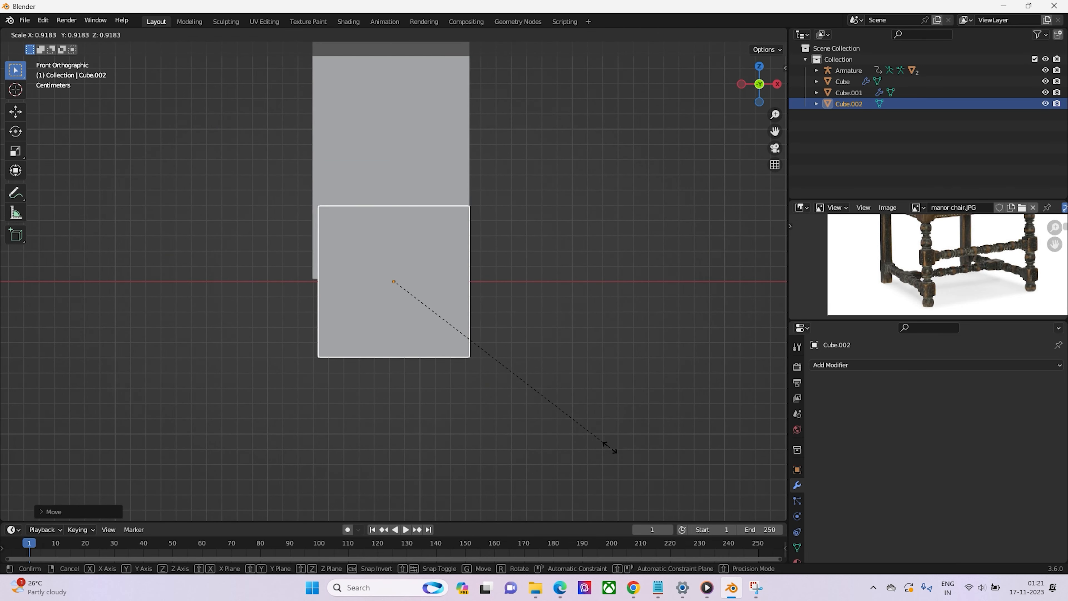
pyautogui.click(610, 446)
# Align the small cube with the post's inner edge and raise it along Z until its base rests on the ground line
pyautogui.press('g')
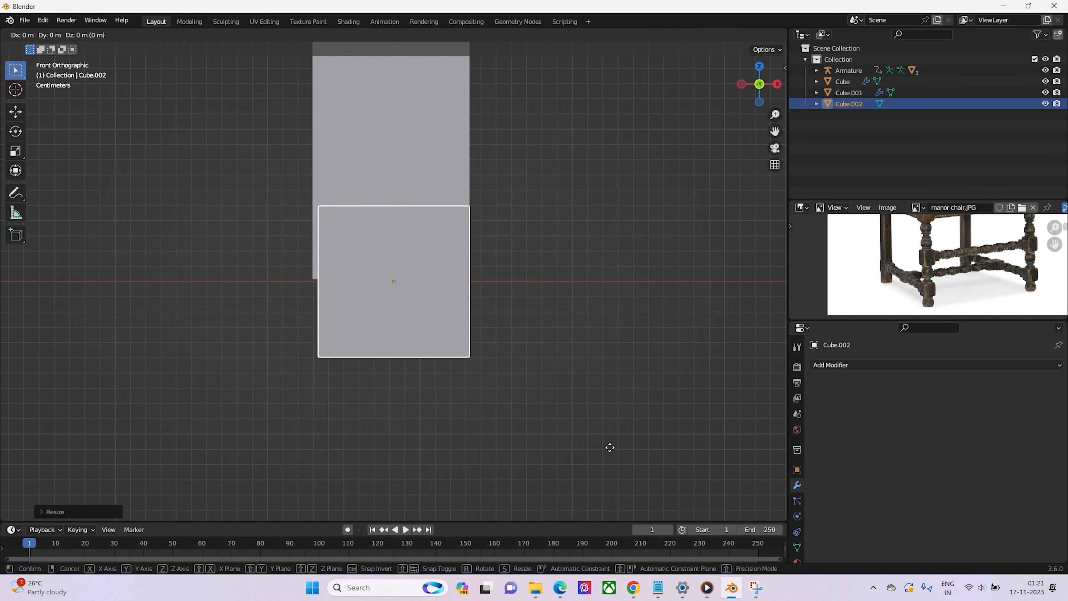
pyautogui.click(605, 448)
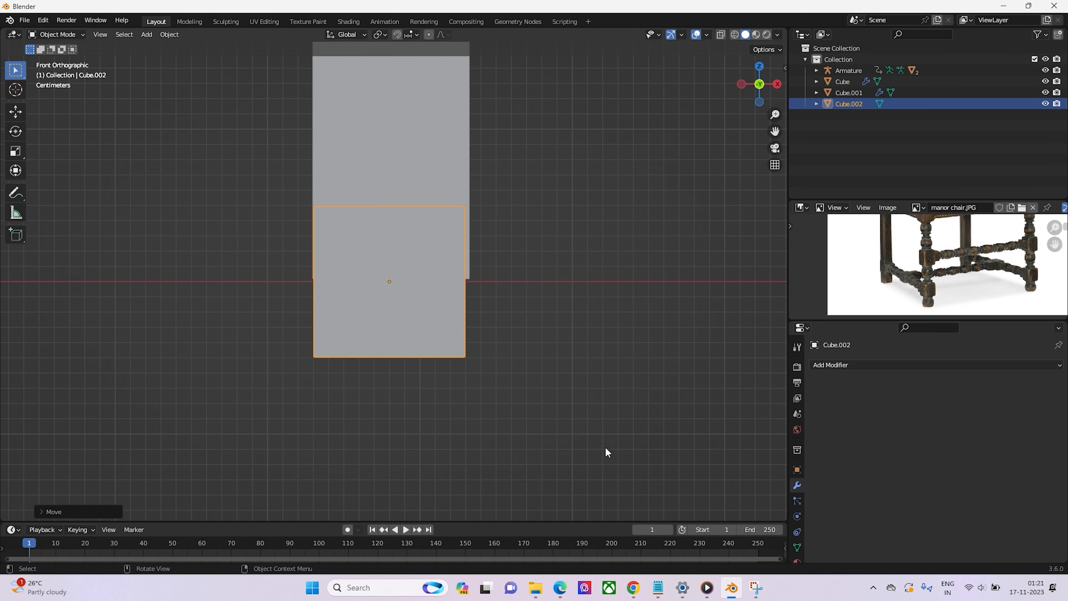
pyautogui.press('g')
pyautogui.press('z')
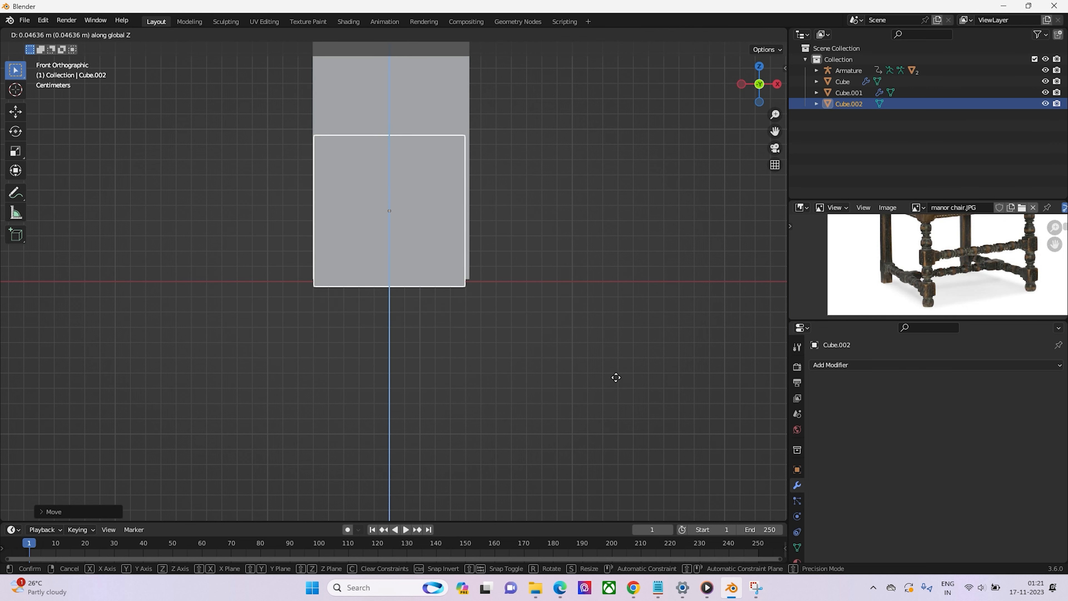
pyautogui.click(617, 370)
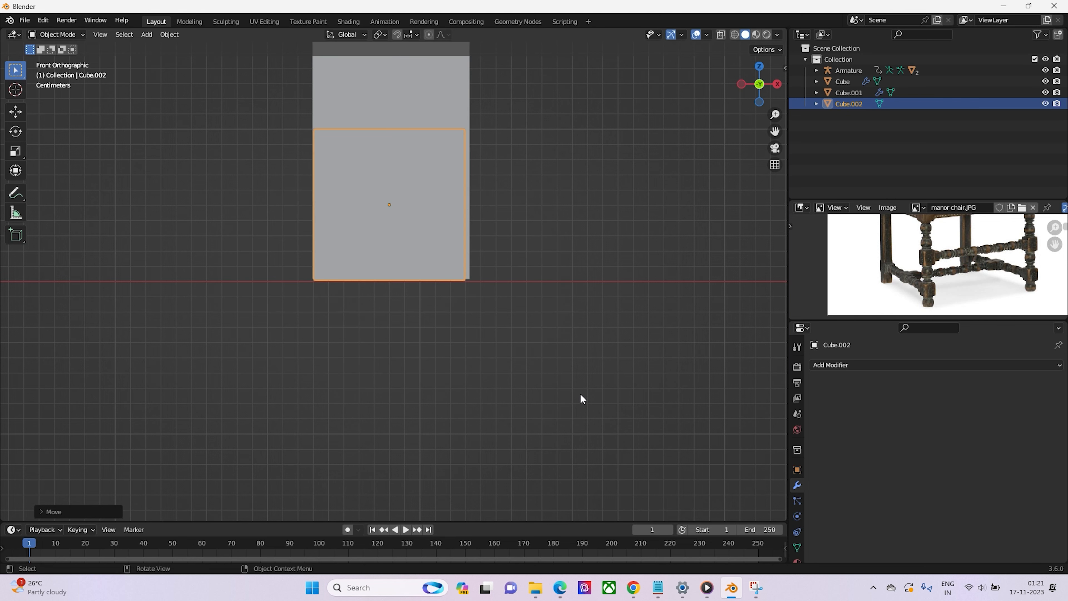
# In right side view, move the small cube along negative Y to sit beneath the seat cushion's front edge
pyautogui.scroll(-6, 580, 394)
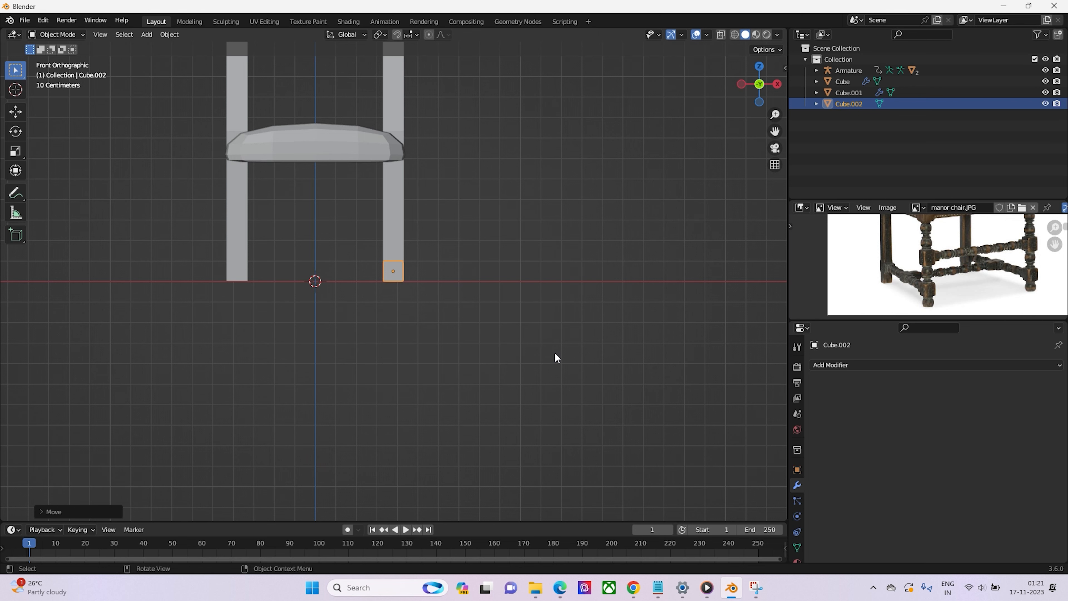
pyautogui.press('KP_3')
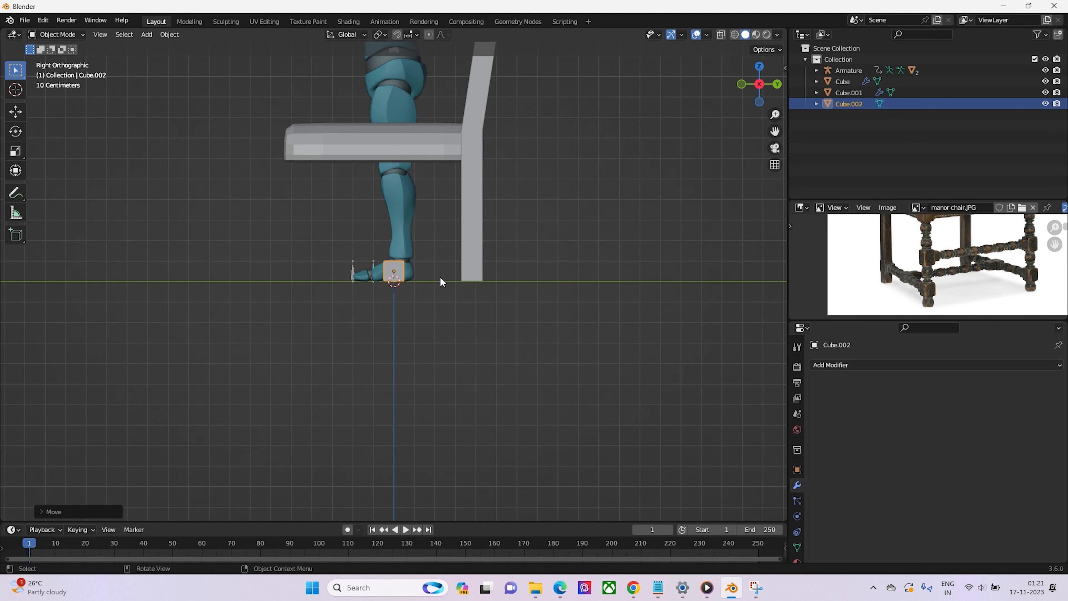
pyautogui.press('g')
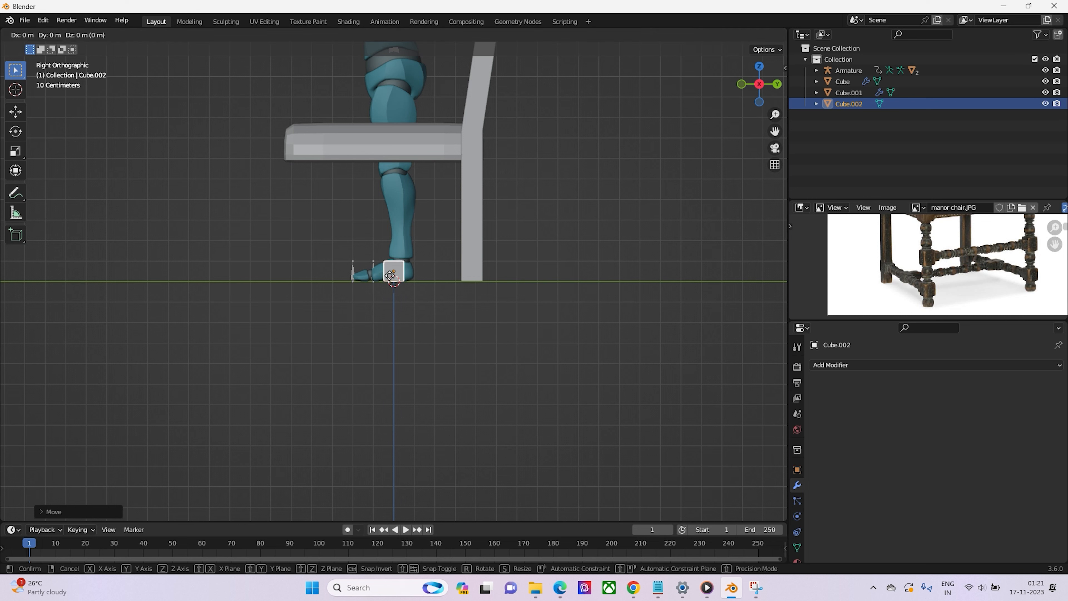
pyautogui.press('y')
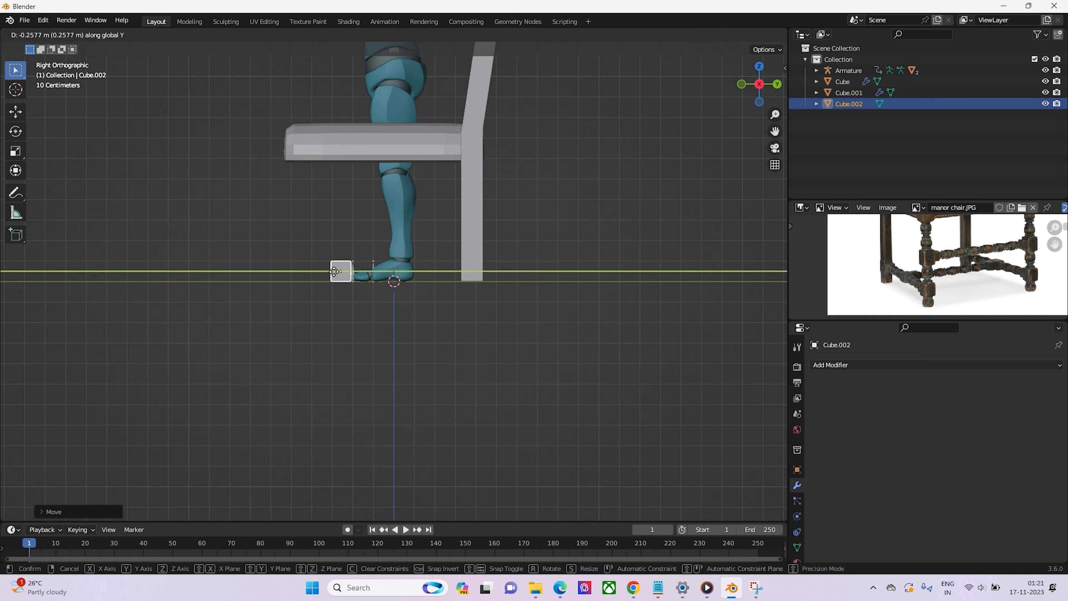
pyautogui.click(291, 270)
pyautogui.moveTo(291, 270); pyautogui.dragTo(226, 221, button='middle')
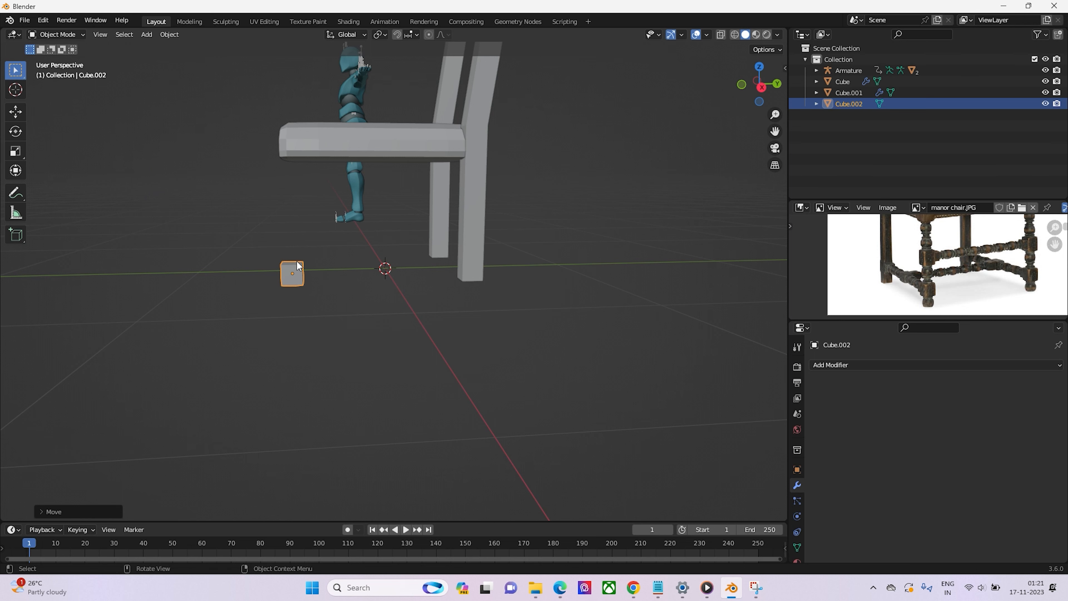
# In Edit Mode, extrude the small cube's top face about 0.49 m along Z to reach the underside of the seat
pyautogui.press('Tab')
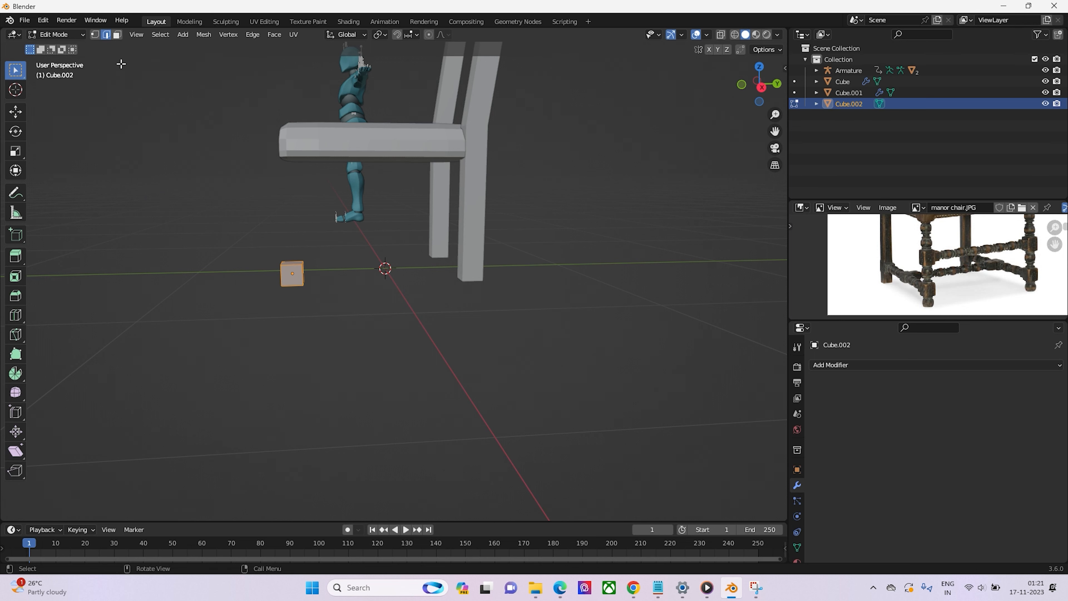
pyautogui.press('3')
pyautogui.click(287, 257)
pyautogui.moveTo(295, 267); pyautogui.dragTo(421, 311, button='middle')
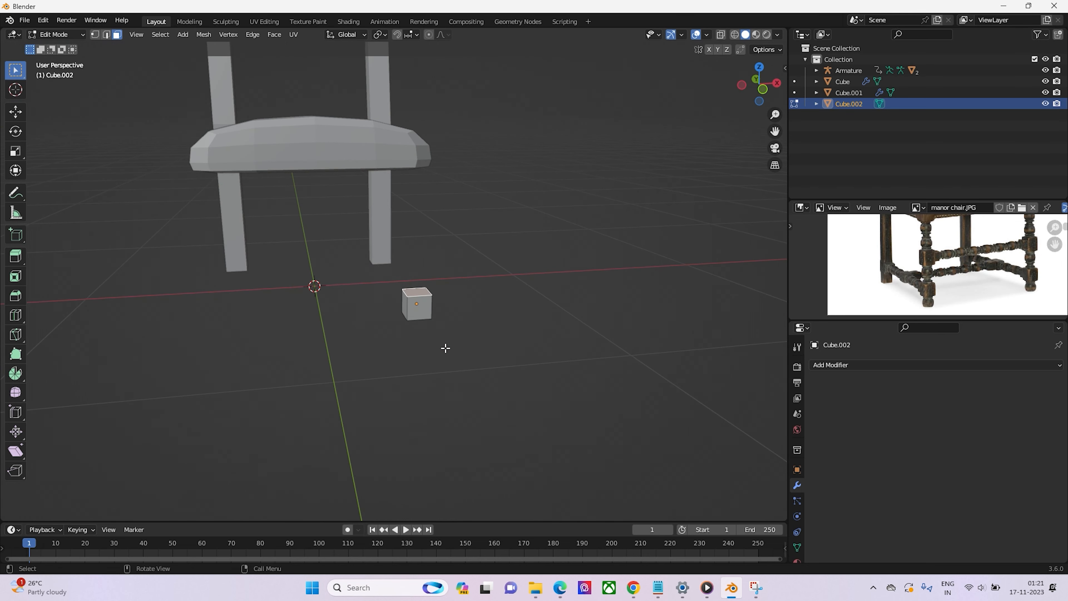
pyautogui.press('e')
pyautogui.press('z')
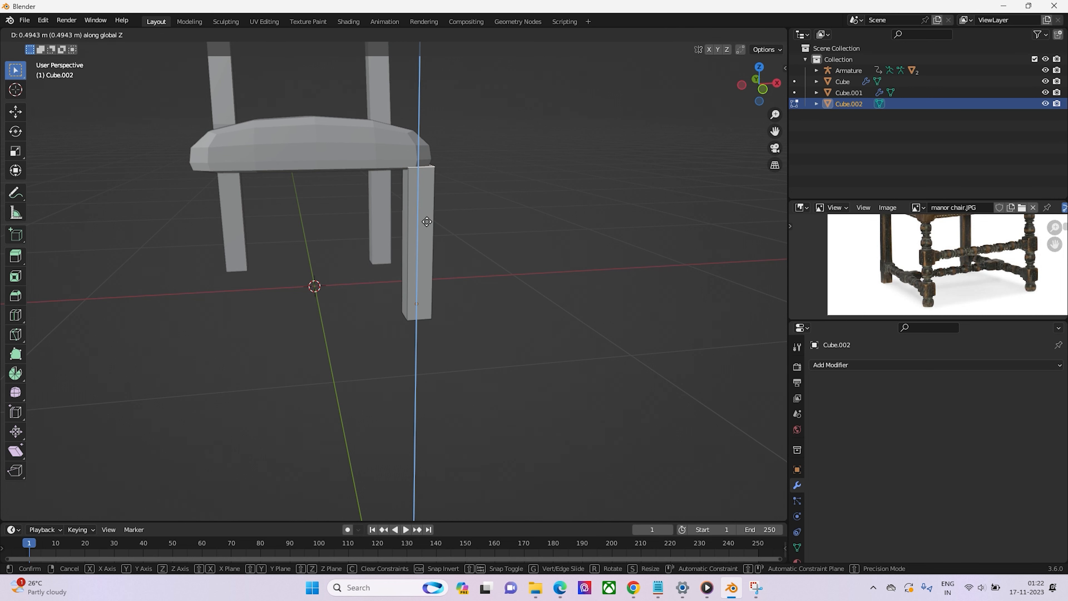
pyautogui.click(427, 222)
# Scale down the front leg's bottom face to taper the leg, and return to Object Mode
pyautogui.moveTo(471, 323); pyautogui.dragTo(472, 241, button='middle')
pyautogui.click(414, 220)
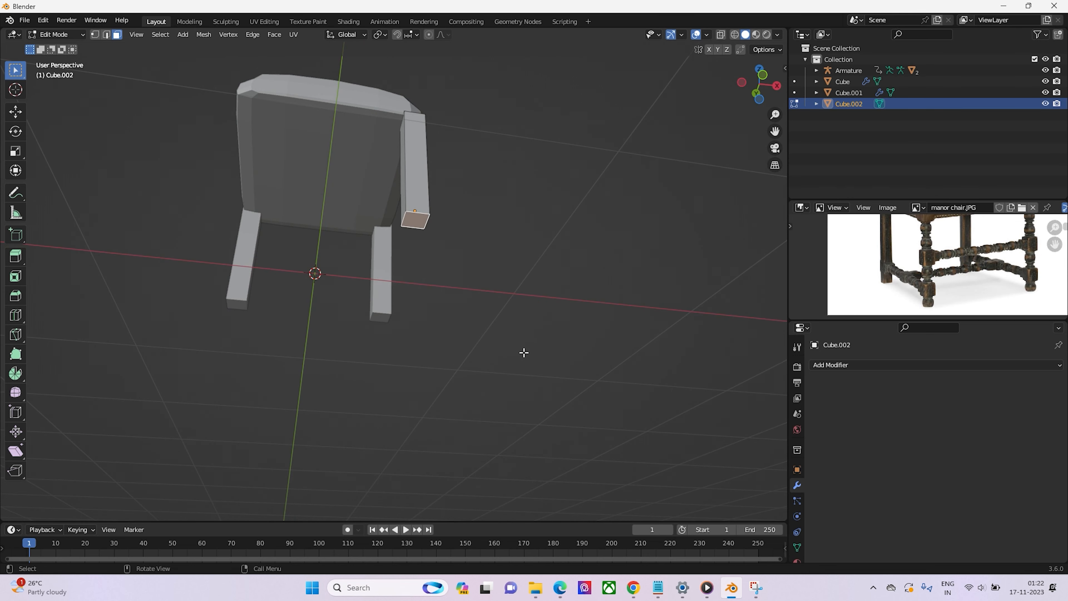
pyautogui.press('s')
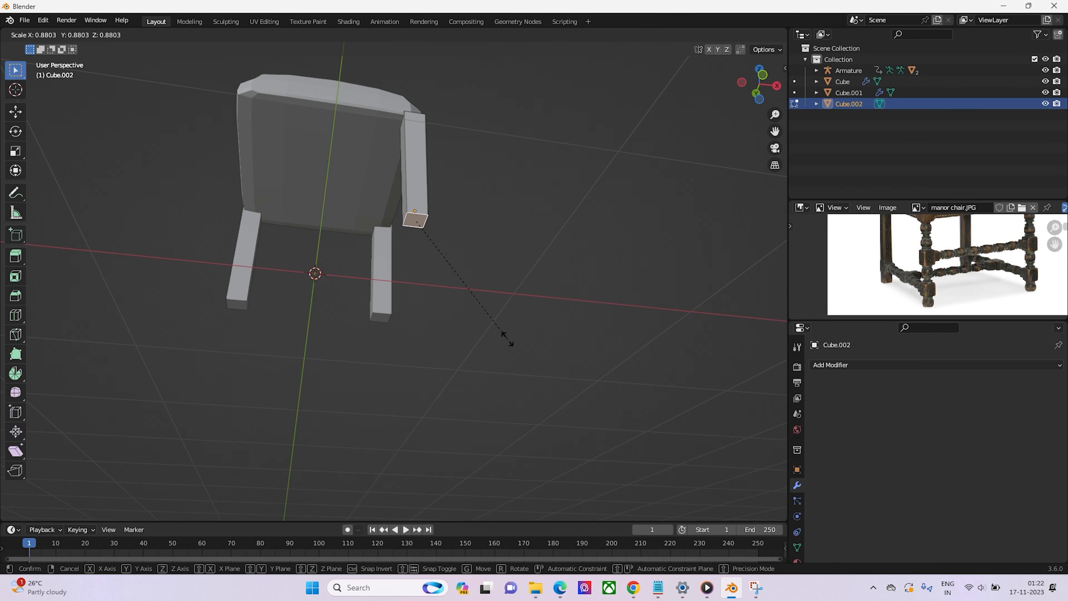
pyautogui.click(481, 313)
pyautogui.press('Tab')
# Set the front leg's origin to the 3D cursor and add a Mirror modifier on the X axis
pyautogui.moveTo(424, 201); pyautogui.dragTo(421, 299, button='middle')
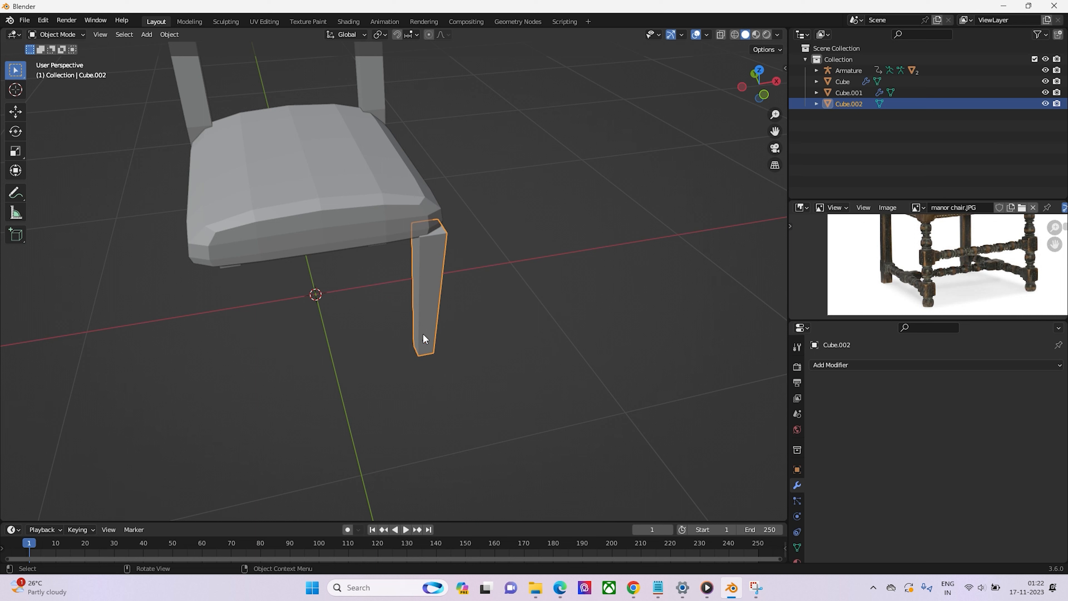
pyautogui.click(168, 35)
pyautogui.moveTo(176, 57)
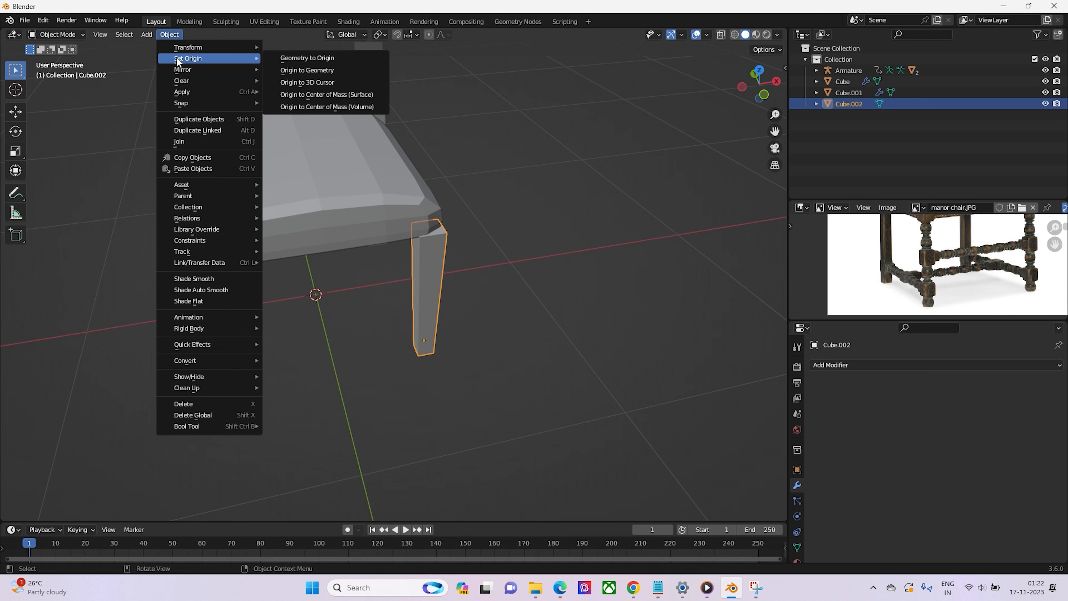
pyautogui.click(301, 82)
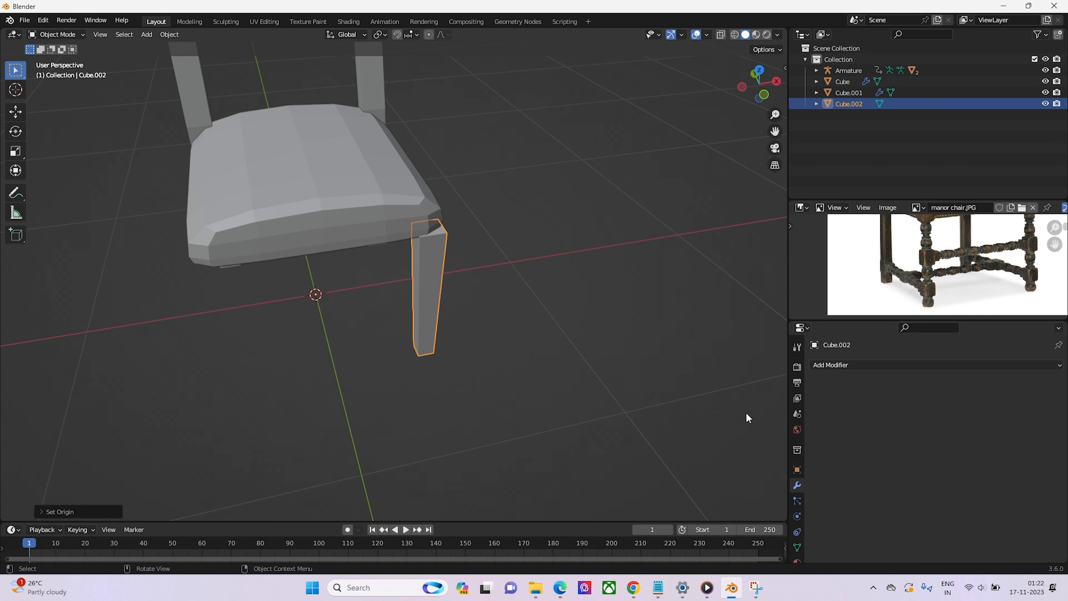
pyautogui.click(857, 365)
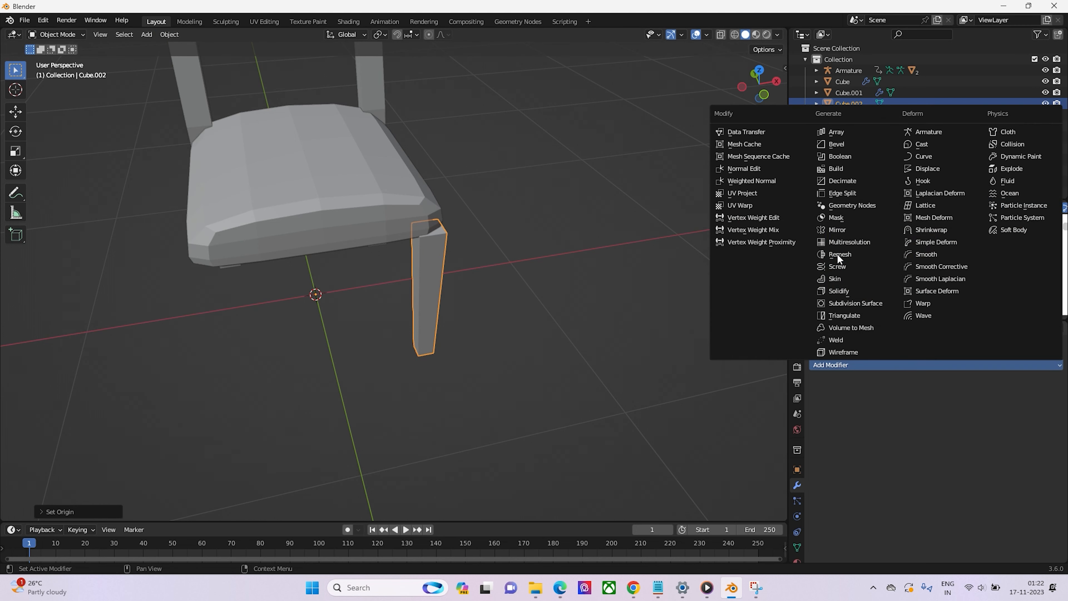
pyautogui.click(837, 230)
# Move the mirrored front legs slightly along positive Y to tuck them under the seat's front corners
pyautogui.moveTo(715, 269); pyautogui.dragTo(418, 339, button='middle')
pyautogui.scroll(-3, 856, 283)
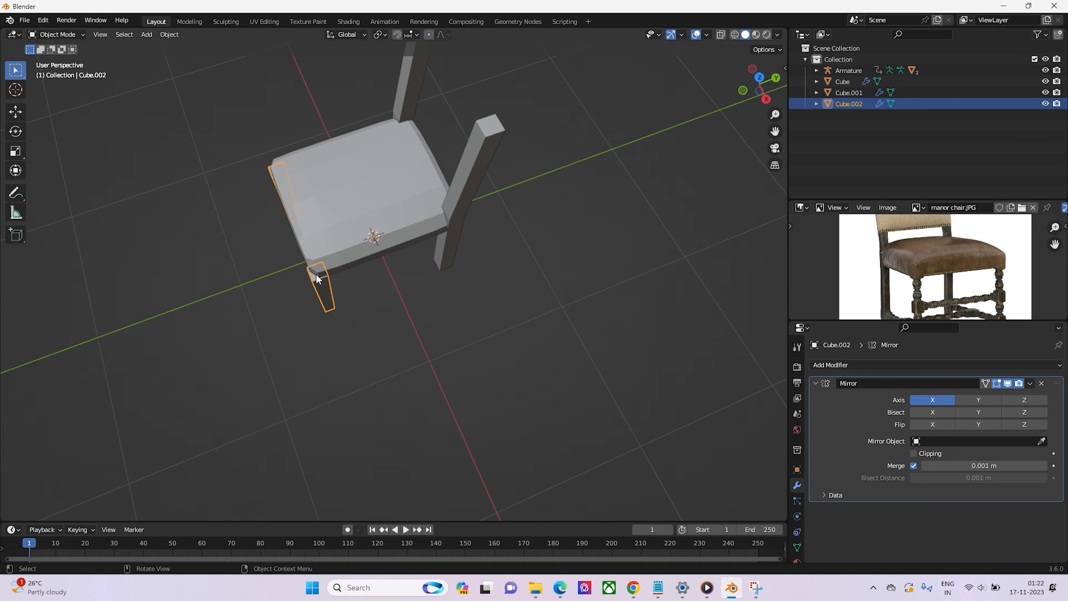
pyautogui.moveTo(299, 292); pyautogui.dragTo(333, 300, button='middle')
pyautogui.press('g')
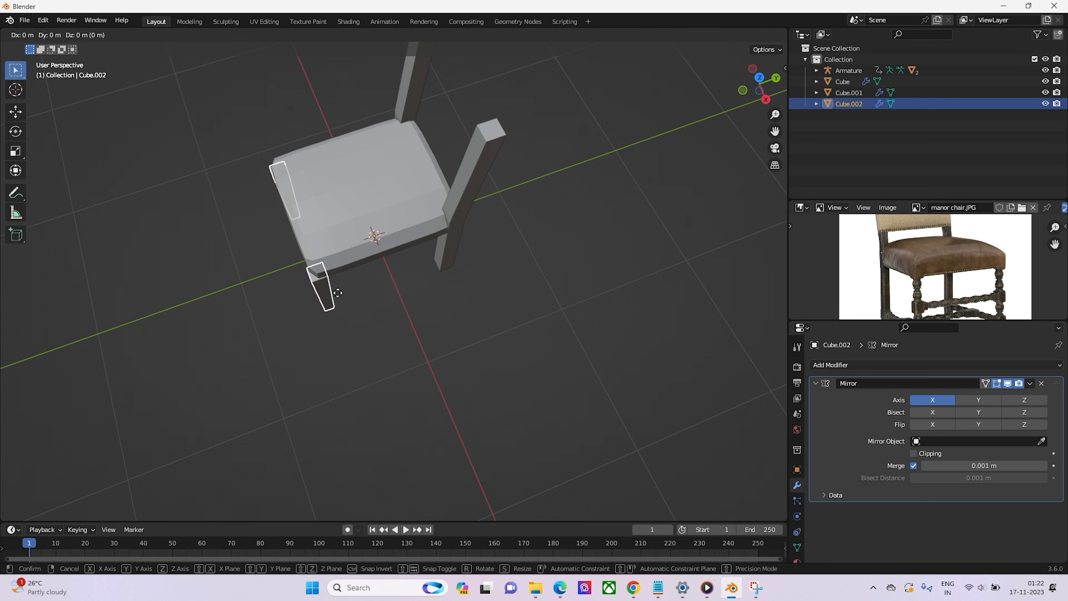
pyautogui.press('y')
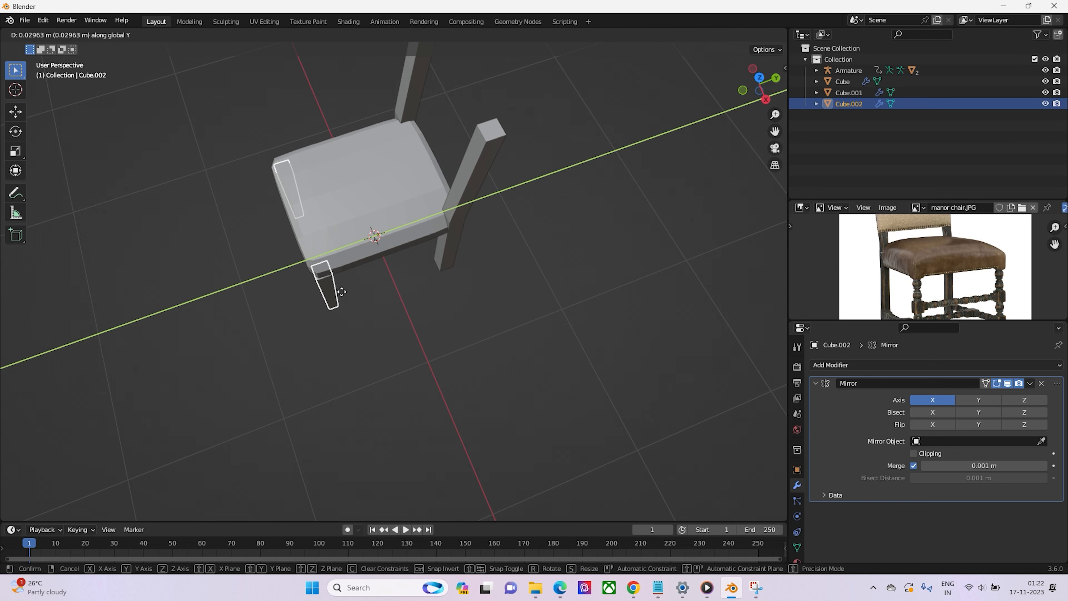
pyautogui.click(344, 291)
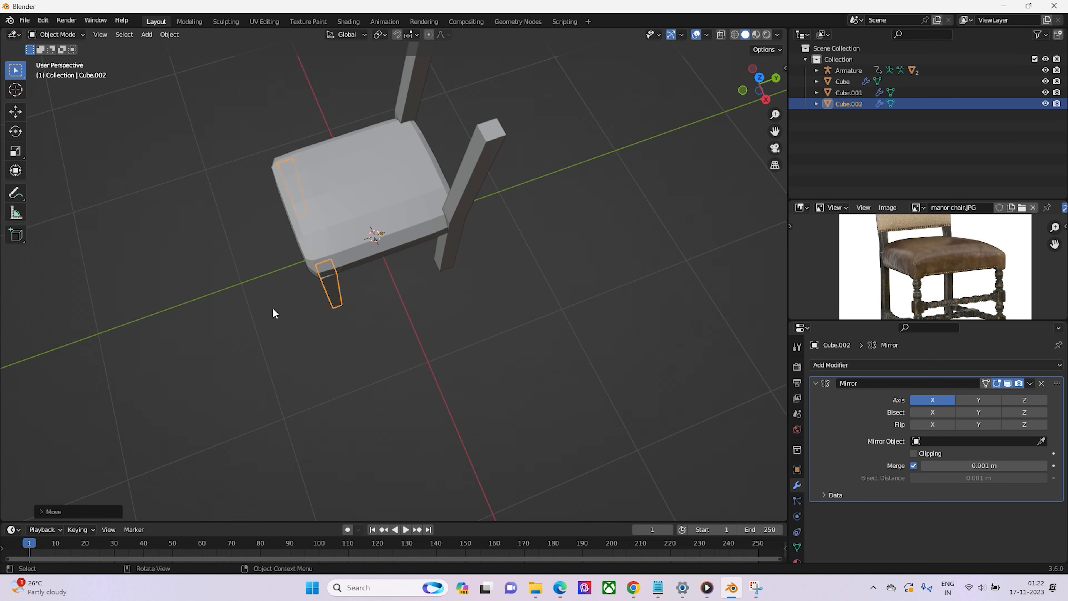
pyautogui.moveTo(272, 309); pyautogui.dragTo(270, 249, button='middle')
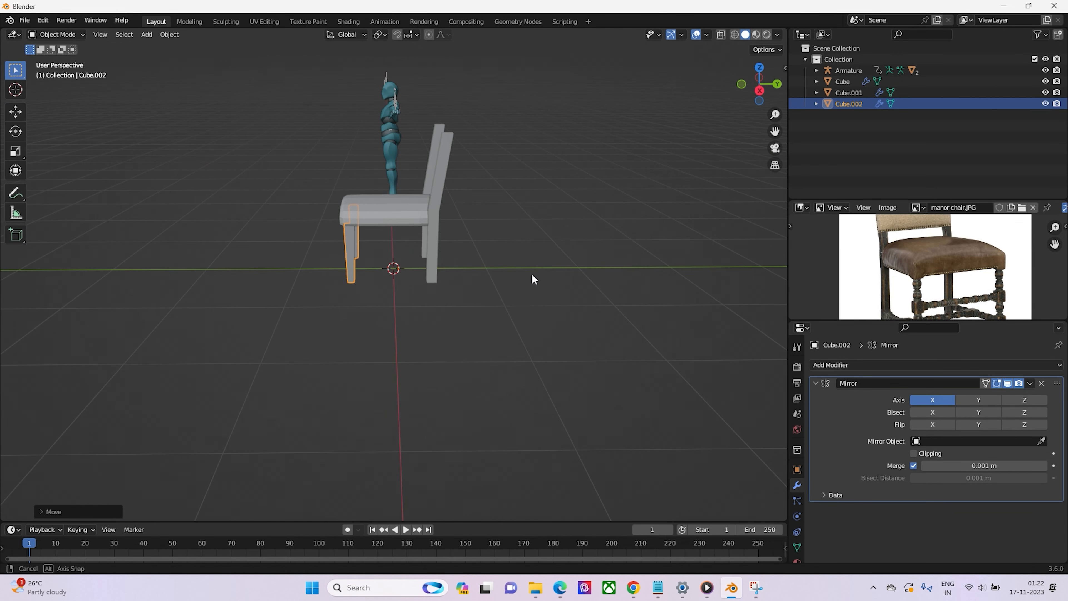
pyautogui.moveTo(531, 274); pyautogui.dragTo(631, 250, button='middle')
# Check the backrest in the manor chair reference, add a cube for it, and scale it uniformly to about 0.5 in front view
pyautogui.moveTo(881, 263); pyautogui.dragTo(877, 297, button='middle')
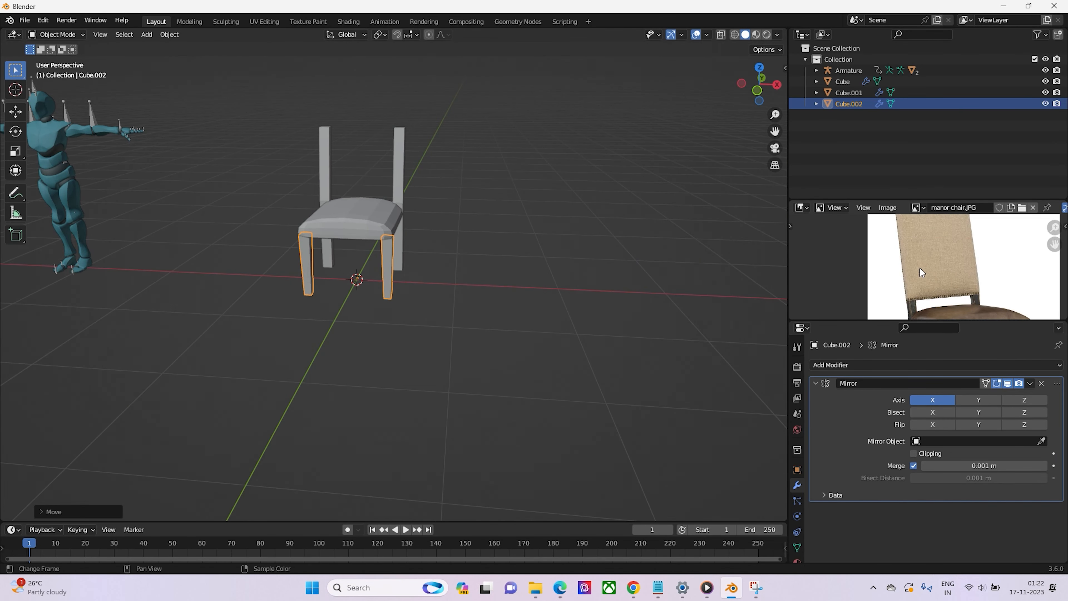
pyautogui.moveTo(919, 268); pyautogui.dragTo(906, 291, button='middle')
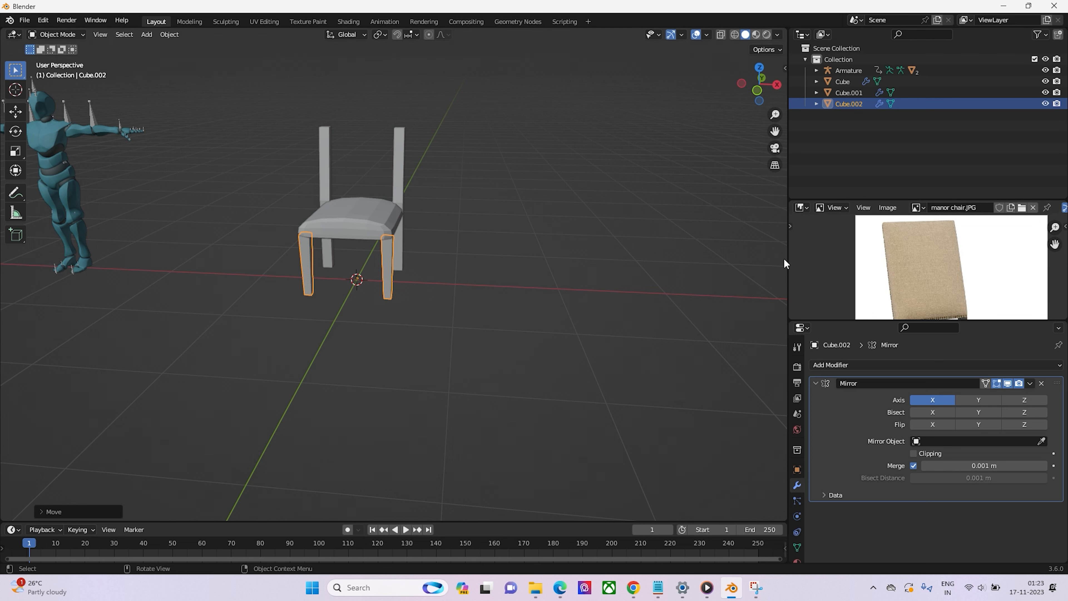
pyautogui.moveTo(638, 226)
pyautogui.mouseDown(button='middle')
pyautogui.moveTo(612, 231)
pyautogui.moveTo(638, 235)
pyautogui.mouseUp(button='middle')
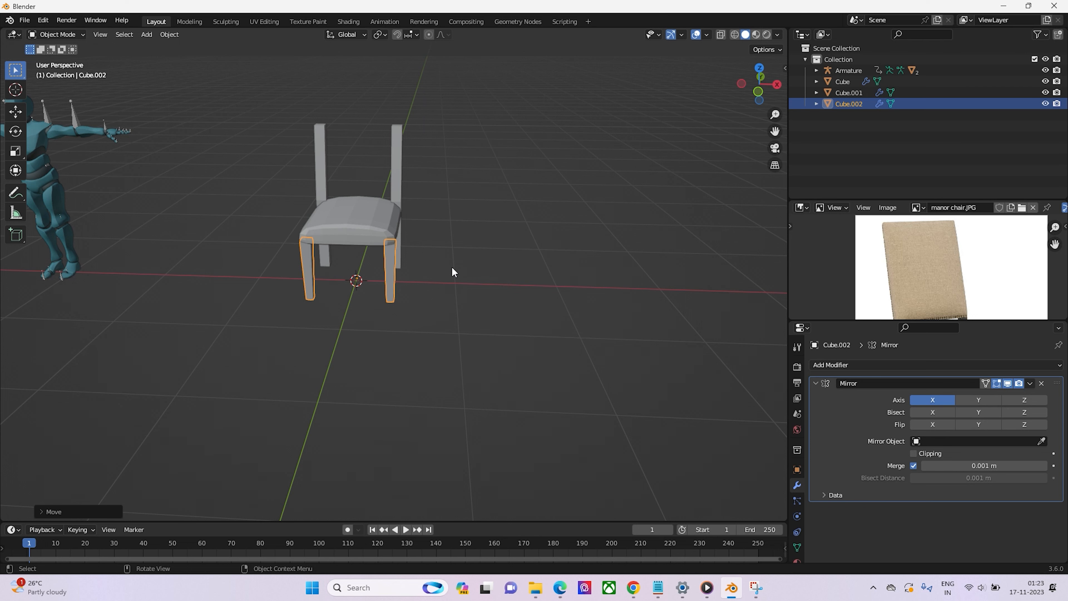
pyautogui.hotkey('shift', 'a')
pyautogui.moveTo(452, 267)
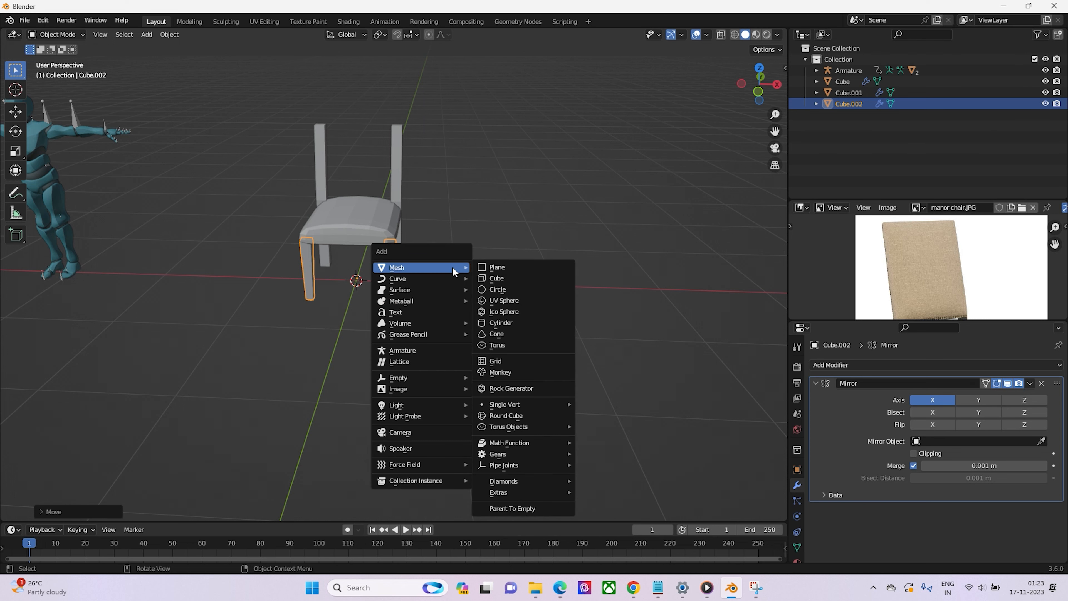
pyautogui.click(497, 279)
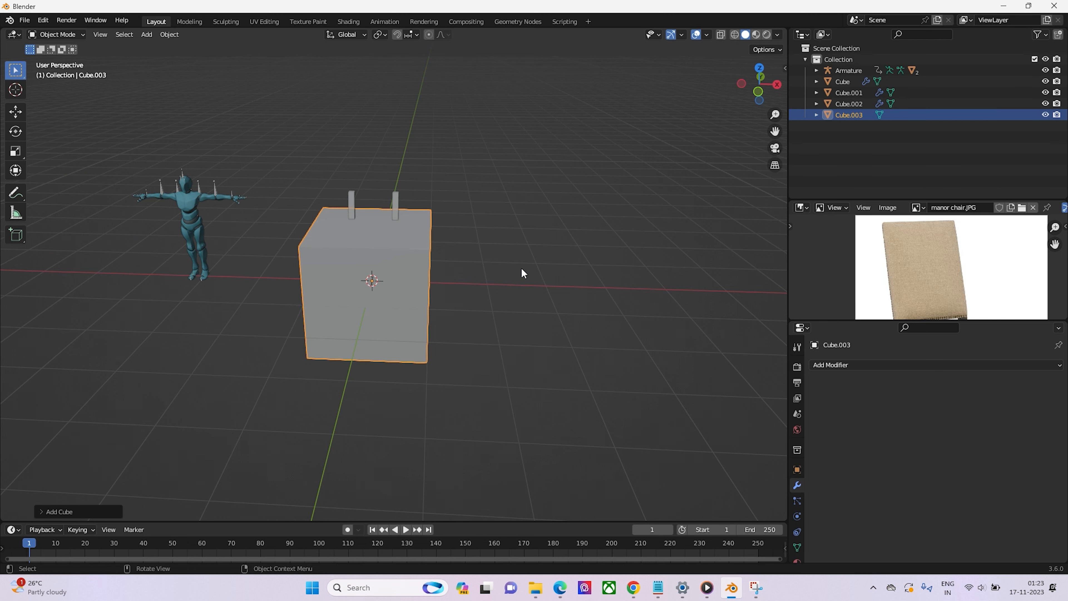
pyautogui.press('KP_1')
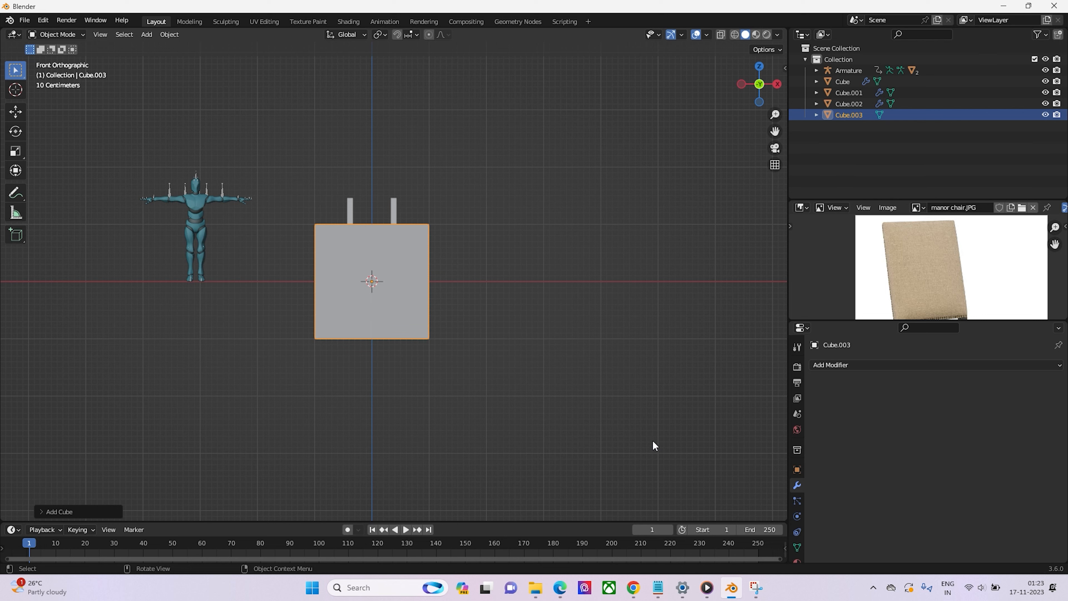
pyautogui.press('s')
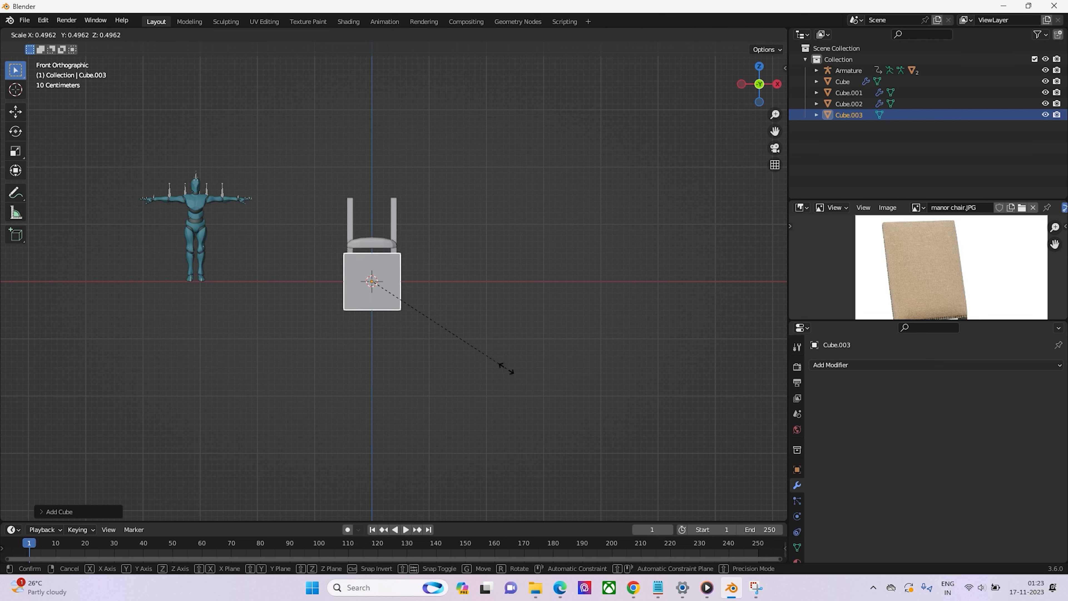
pyautogui.click(505, 368)
# Move the backrest cube up along Z so that it overlaps the back posts above the seat
pyautogui.press('g')
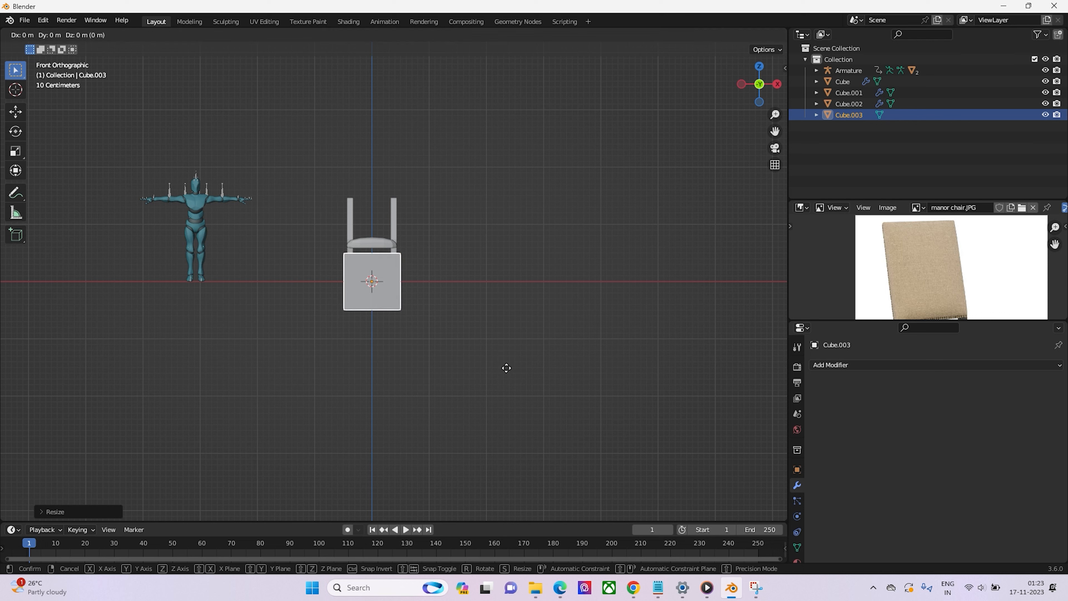
pyautogui.press('z')
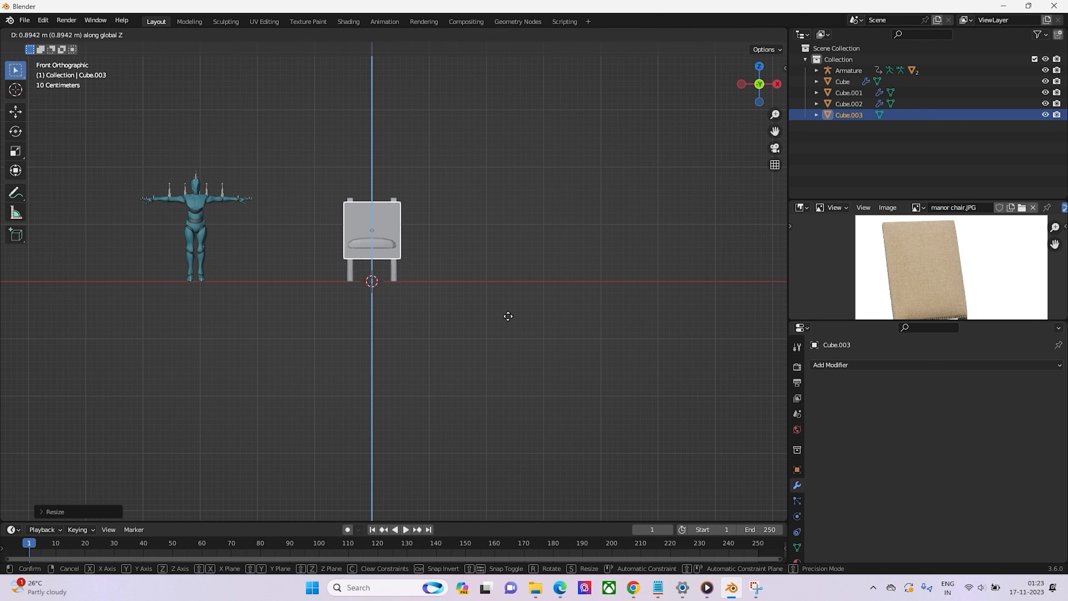
pyautogui.click(507, 313)
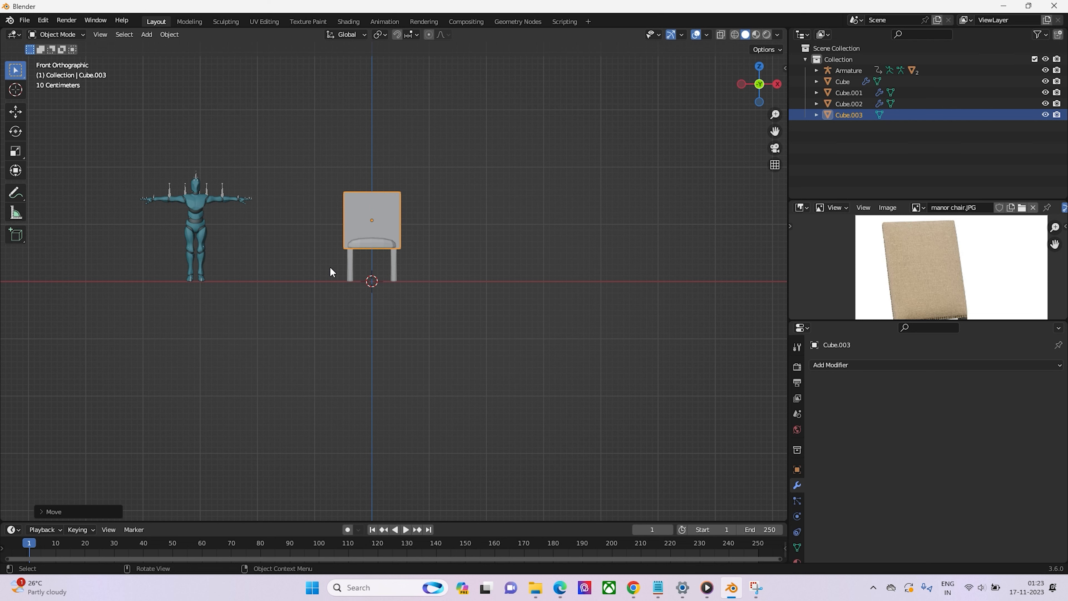
# Turn on X-ray shading and scale the backrest cube down uniformly to about 0.96 around the back posts
pyautogui.click(720, 35)
pyautogui.scroll(2, 379, 217)
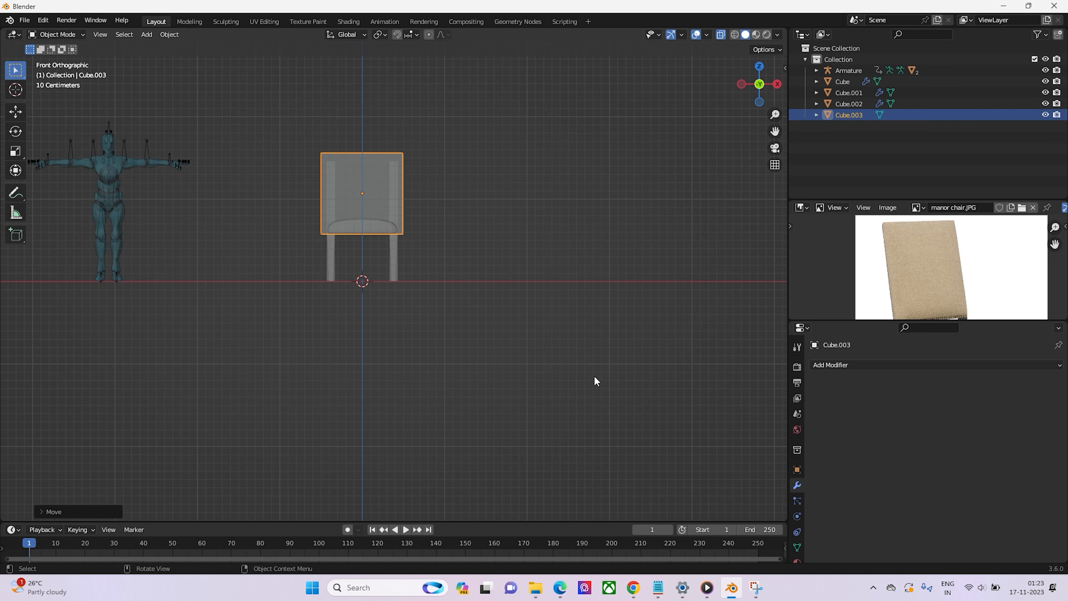
pyautogui.press('s')
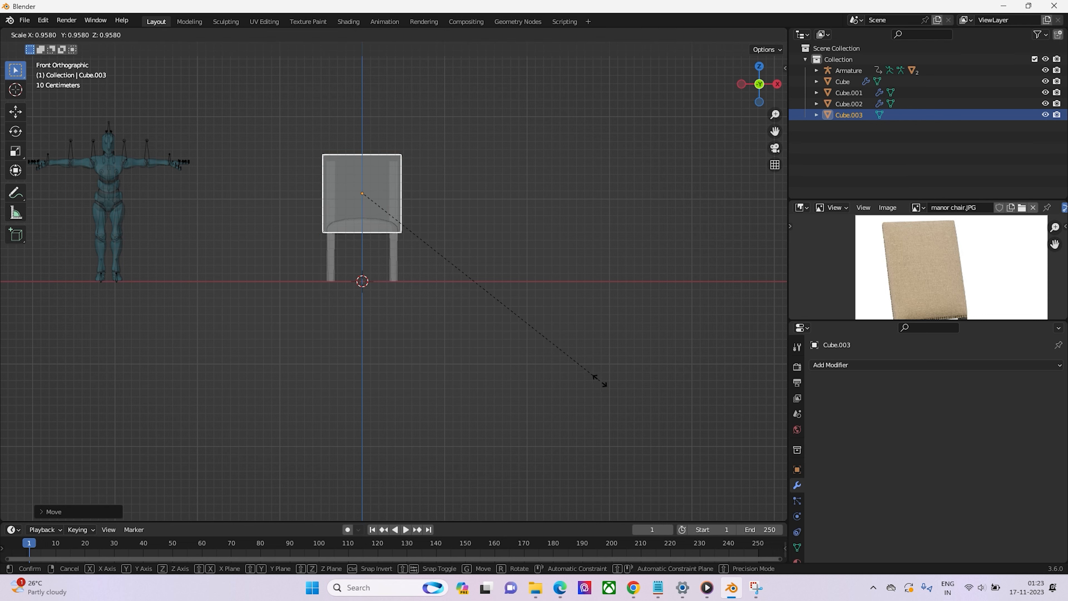
pyautogui.click(602, 378)
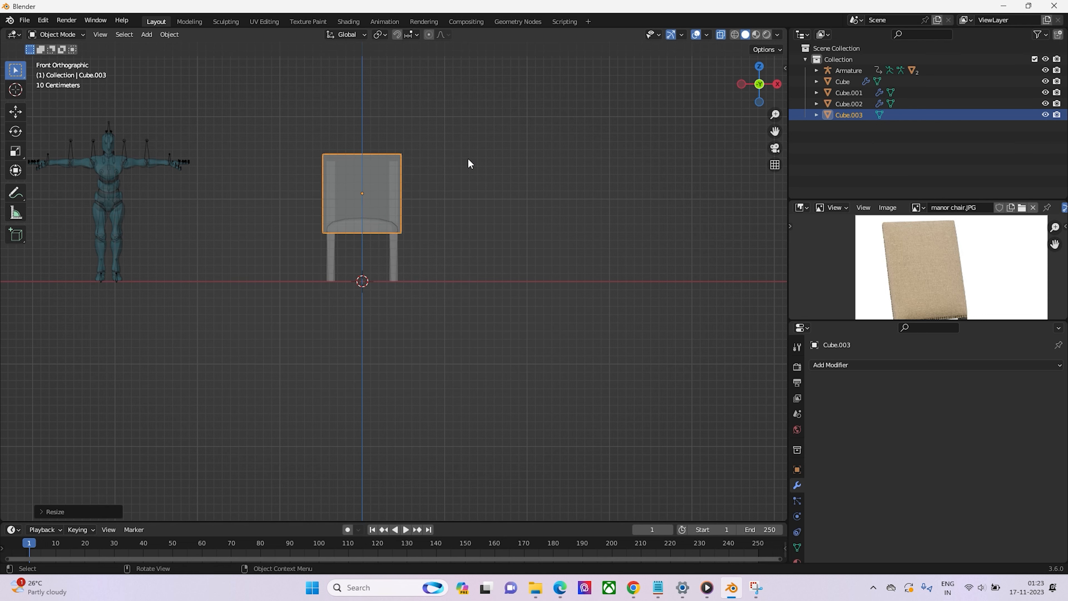
# In Edit Mode, lower the backrest cube's top face slightly along Z to the tops of the back posts
pyautogui.moveTo(651, 188); pyautogui.dragTo(623, 203, button='middle')
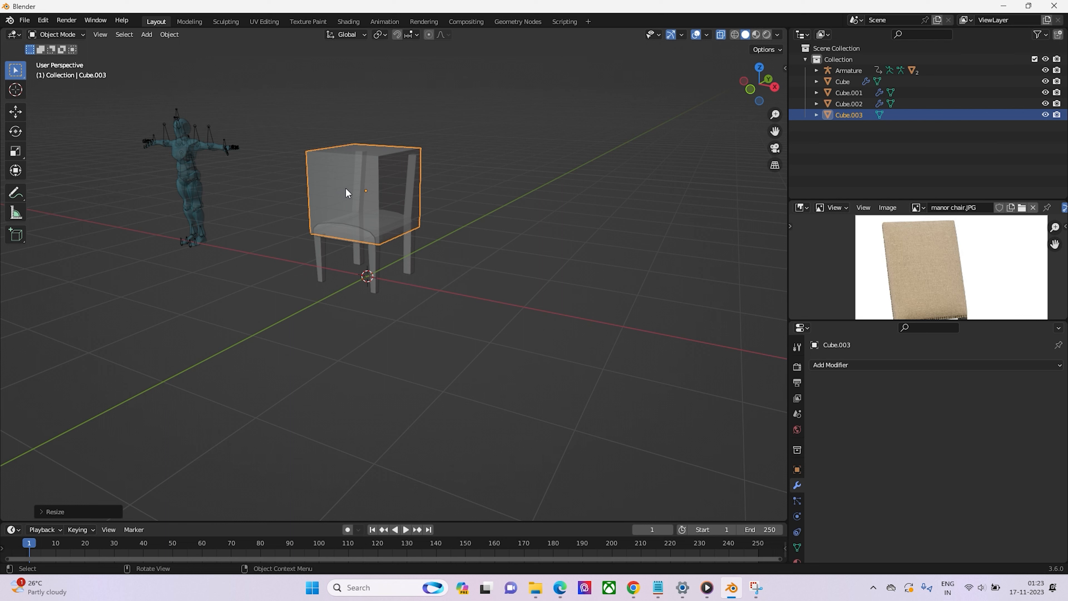
pyautogui.press('Tab')
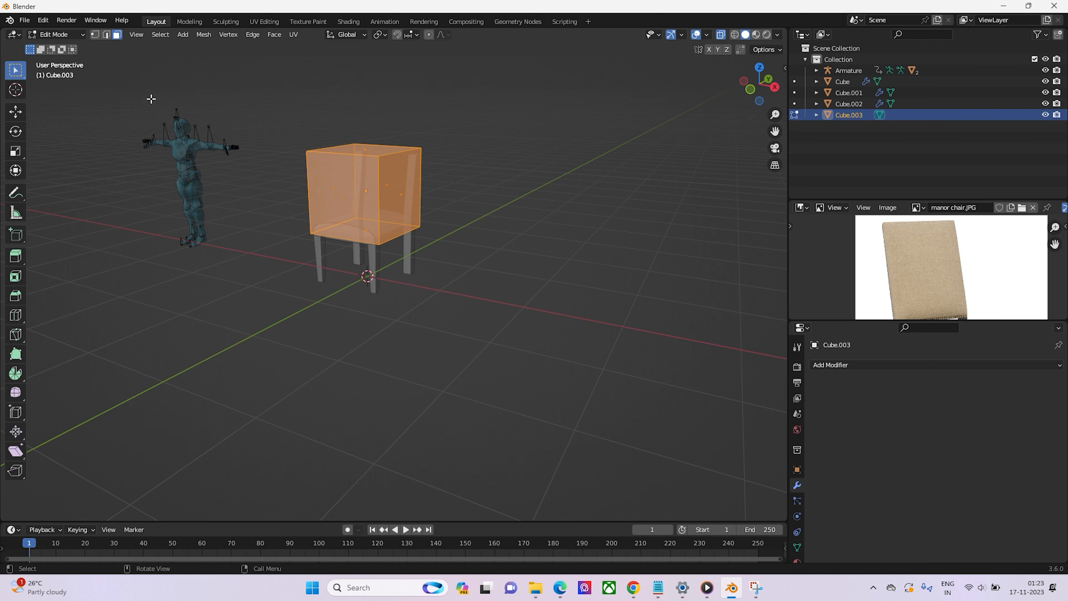
pyautogui.click(350, 150)
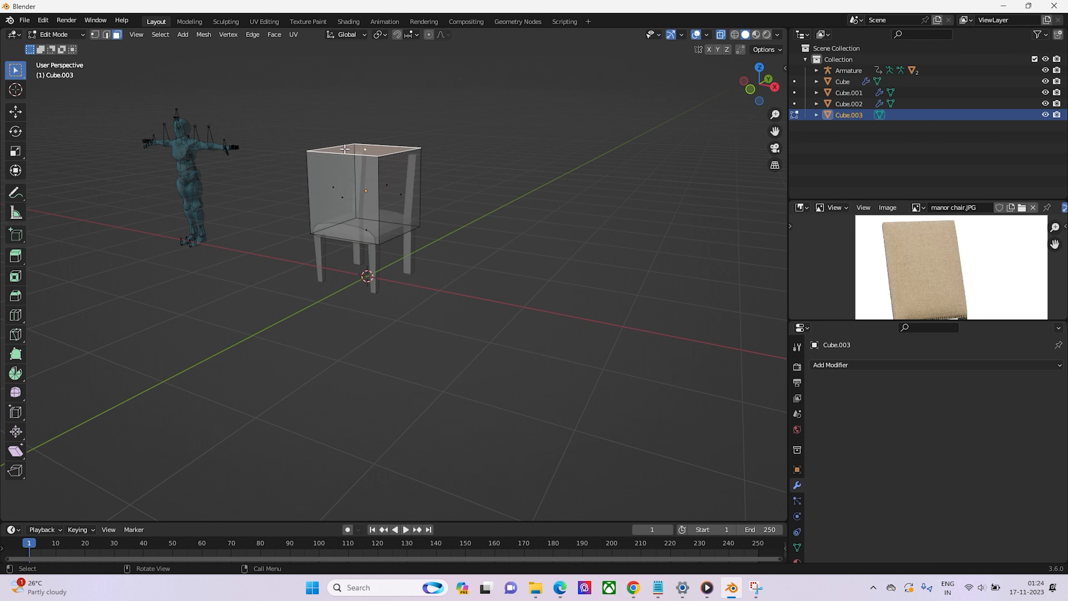
pyautogui.press('KP_1')
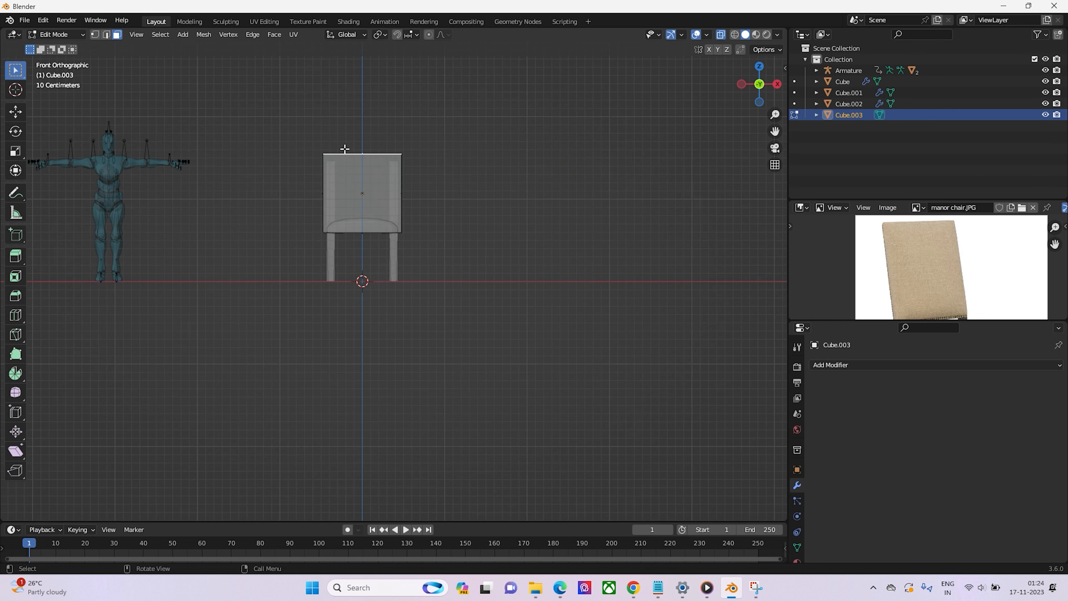
pyautogui.press('g')
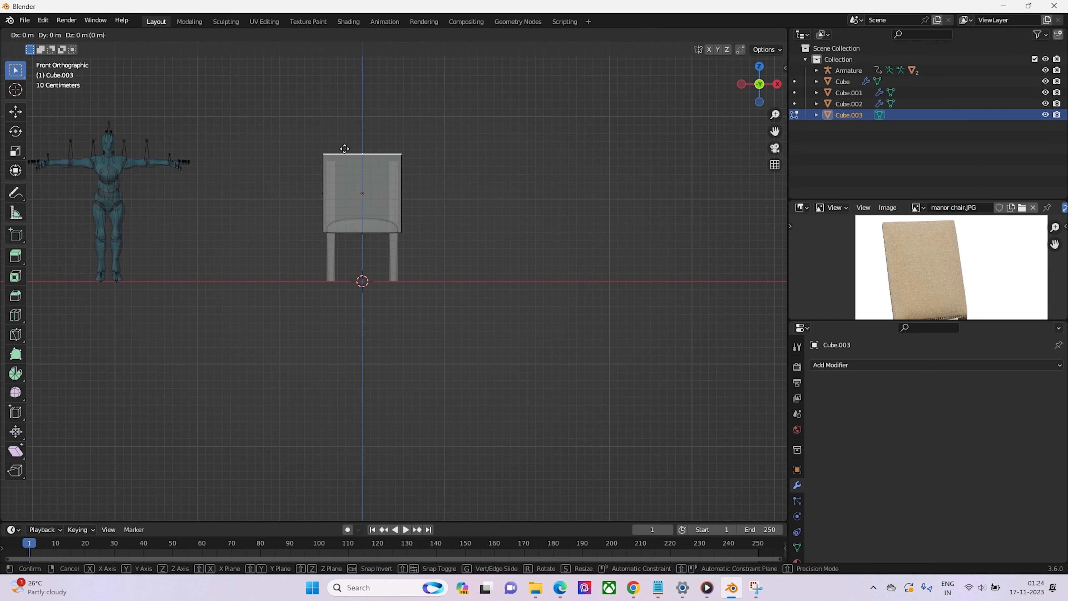
pyautogui.press('z')
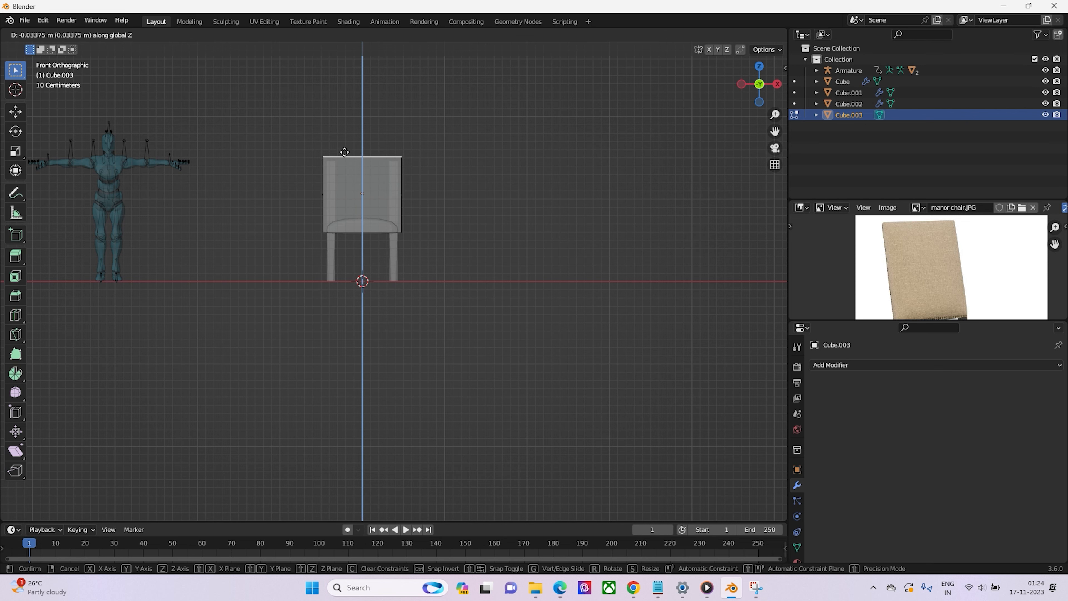
pyautogui.click(344, 153)
# Raise the backrest cube's bottom face about 0.135 m along Z to the top of the seat cushion
pyautogui.moveTo(422, 151); pyautogui.dragTo(395, 188, button='middle')
pyautogui.click(371, 235)
pyautogui.moveTo(372, 227); pyautogui.dragTo(360, 198, button='middle')
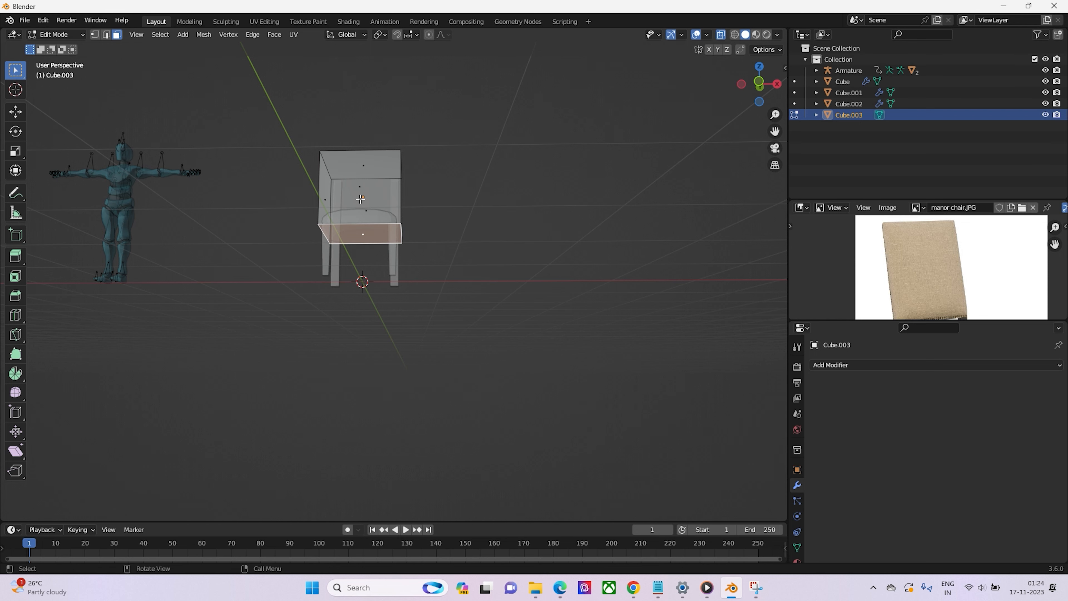
pyautogui.press('KP_1')
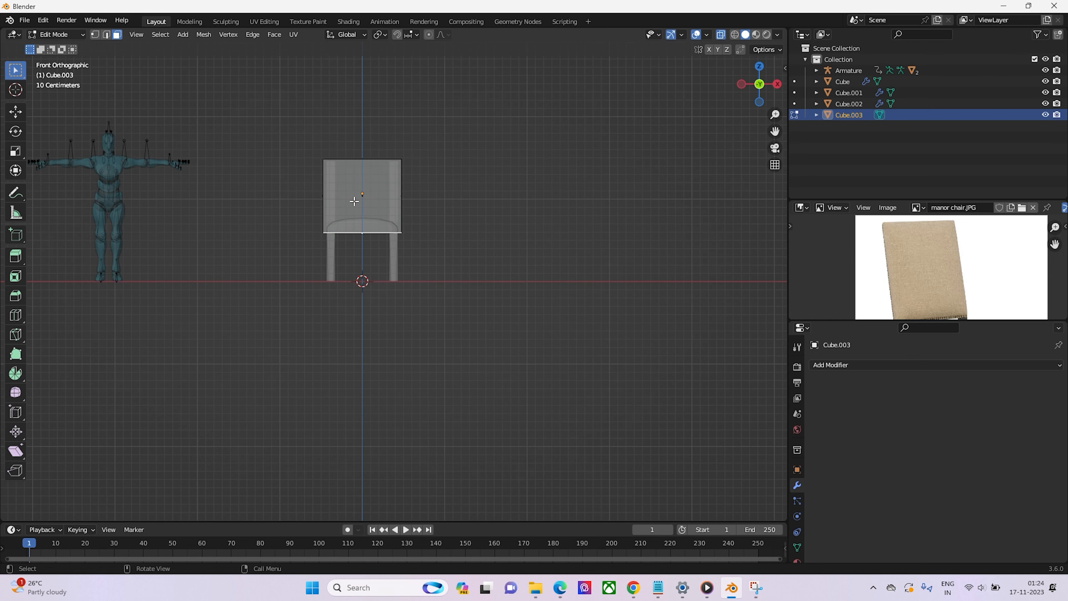
pyautogui.press('g')
pyautogui.press('z')
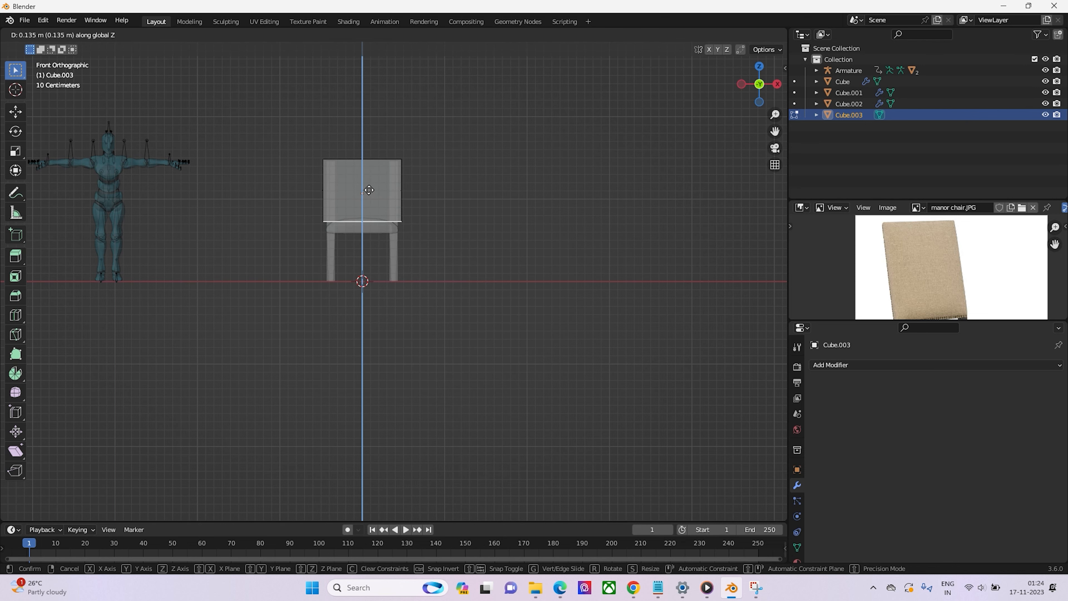
pyautogui.click(368, 189)
# Raise the backrest cube's top face along Z so that it extends above the back posts
pyautogui.moveTo(441, 200); pyautogui.dragTo(406, 220, button='middle')
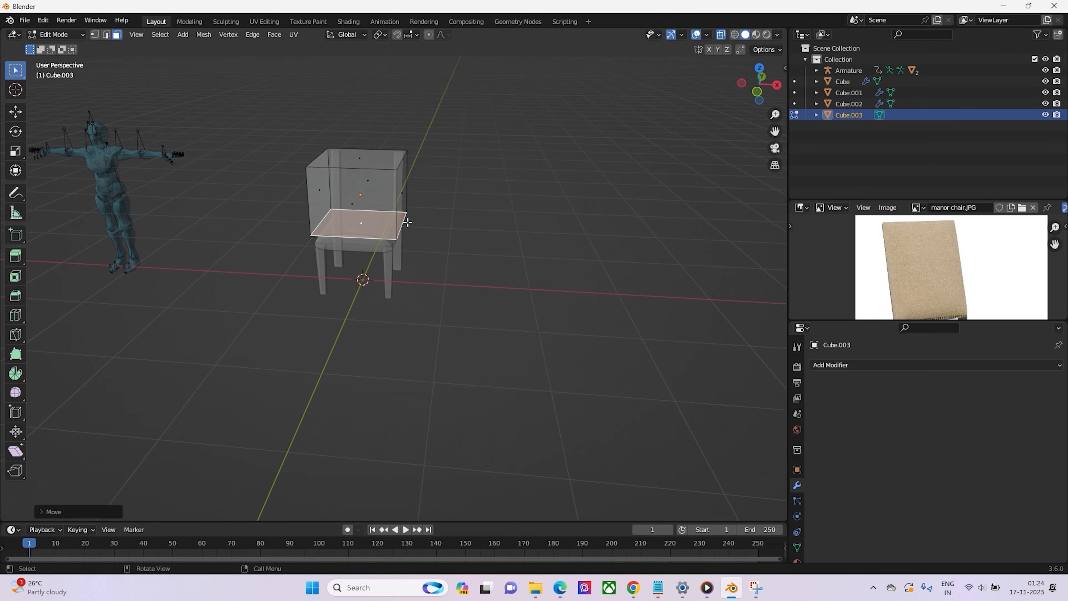
pyautogui.click(369, 162)
pyautogui.press('g')
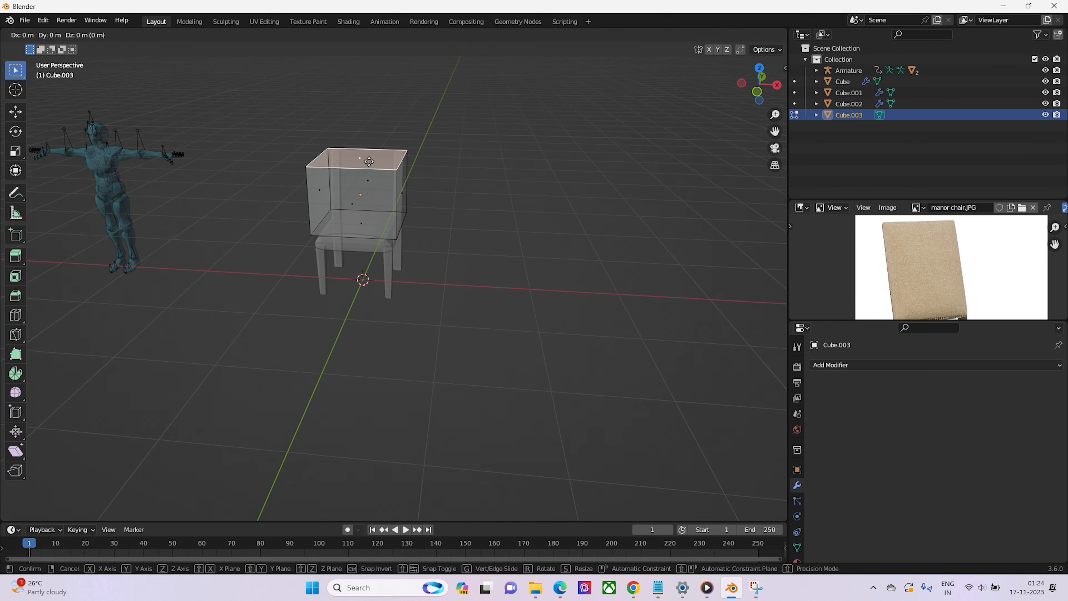
pyautogui.press('z')
pyautogui.click(370, 190)
pyautogui.moveTo(370, 190); pyautogui.dragTo(262, 220, button='middle')
pyautogui.moveTo(322, 202); pyautogui.dragTo(389, 213, button='middle')
# Check the backrest in the manor chair reference and scale the cube along Y to about a quarter of its depth
pyautogui.press('KP_3')
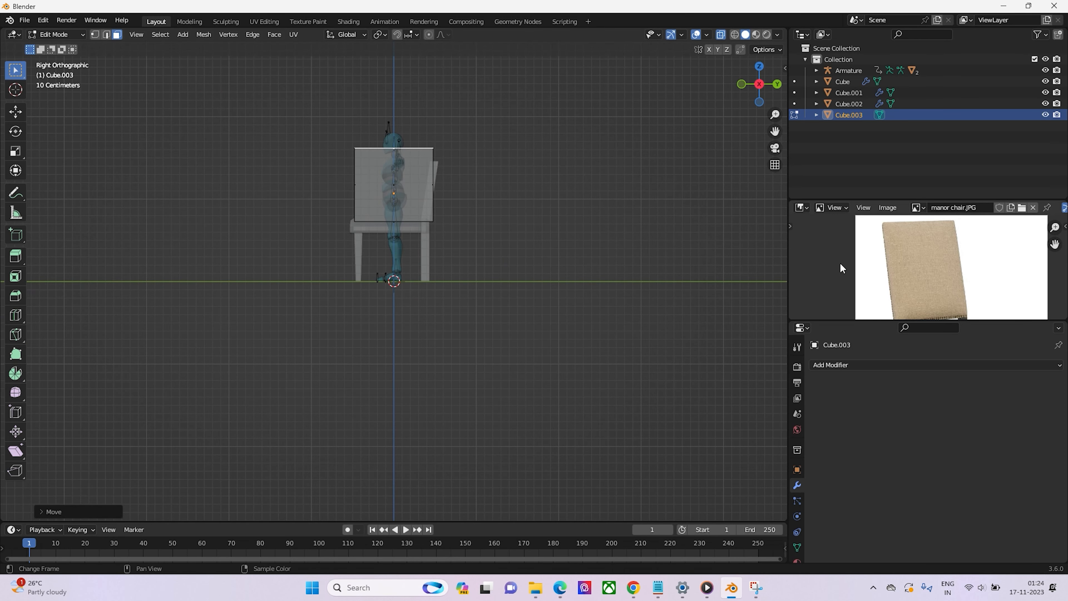
pyautogui.moveTo(900, 265)
pyautogui.mouseDown(button='middle')
pyautogui.moveTo(878, 225)
pyautogui.moveTo(904, 248)
pyautogui.mouseUp(button='middle')
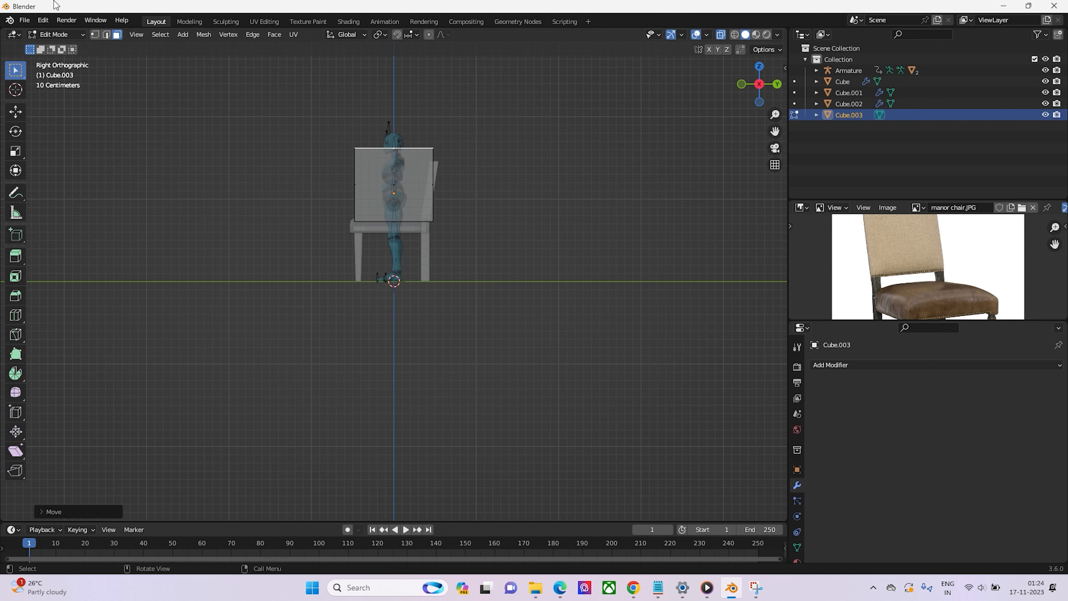
pyautogui.press('Tab')
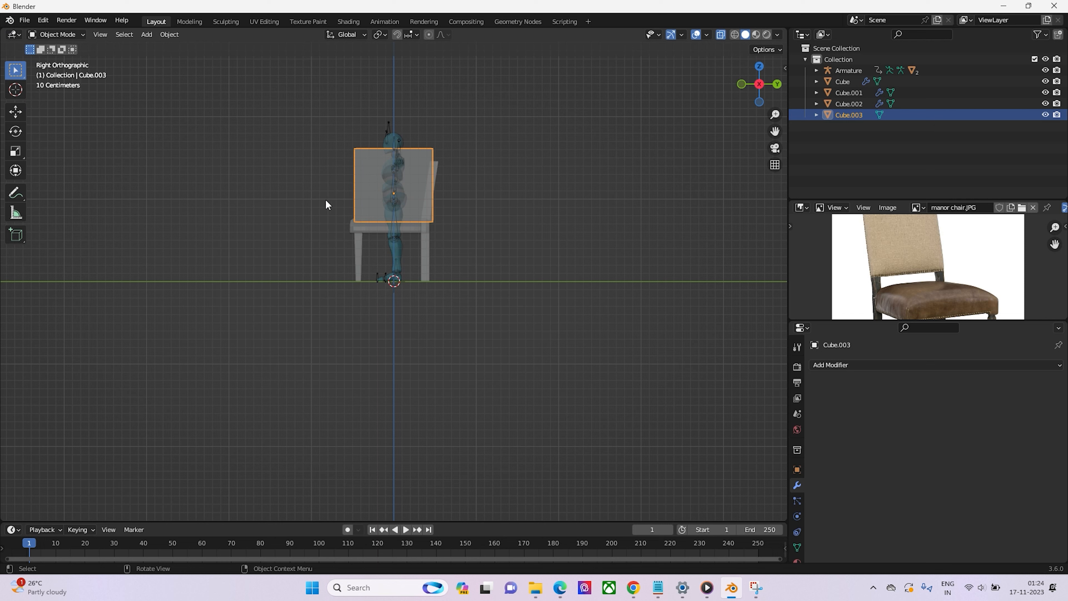
pyautogui.press('s')
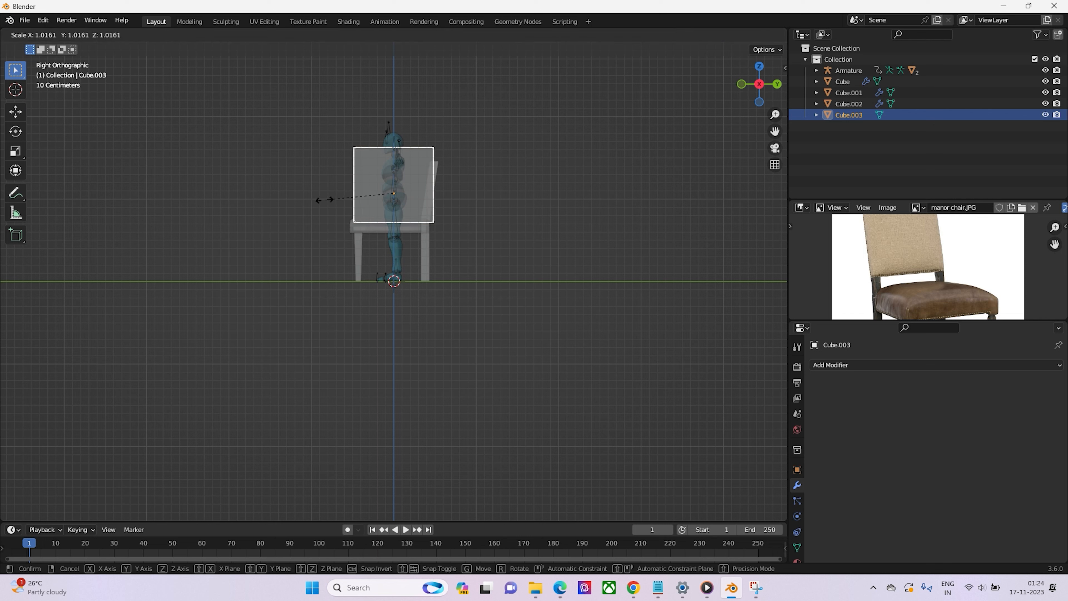
pyautogui.press('y')
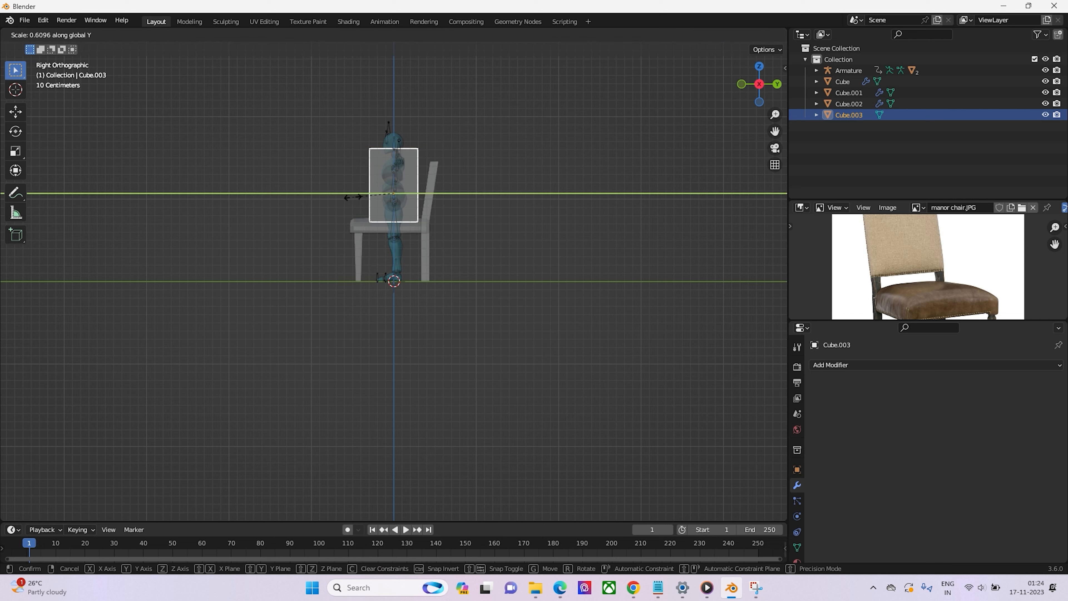
pyautogui.click(377, 193)
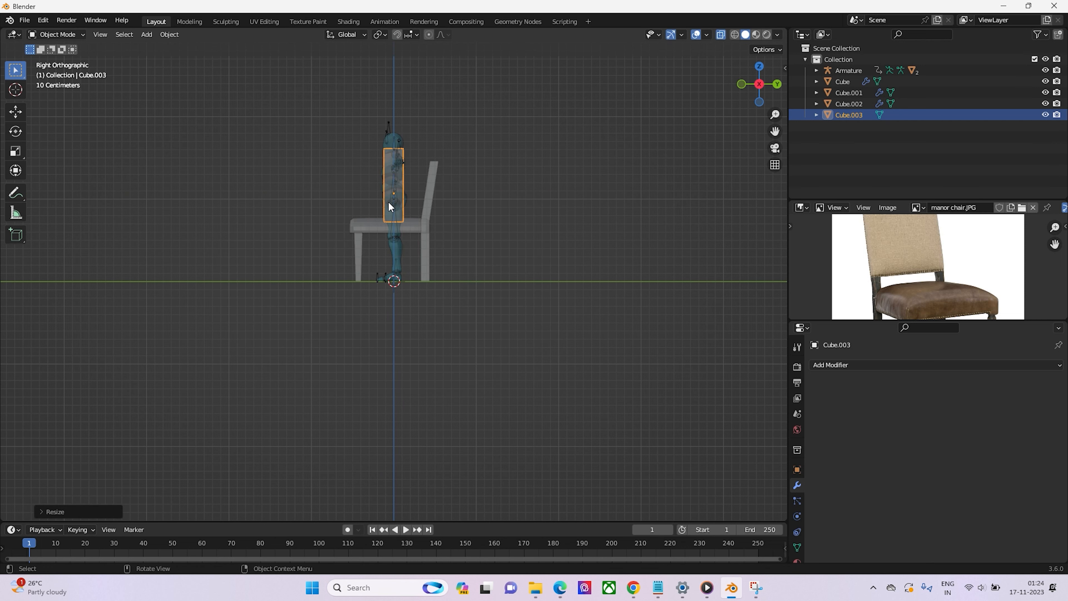
# Tilt the backrest panel back about 7° in total and move it along positive Y onto the leaning back posts
pyautogui.press('r')
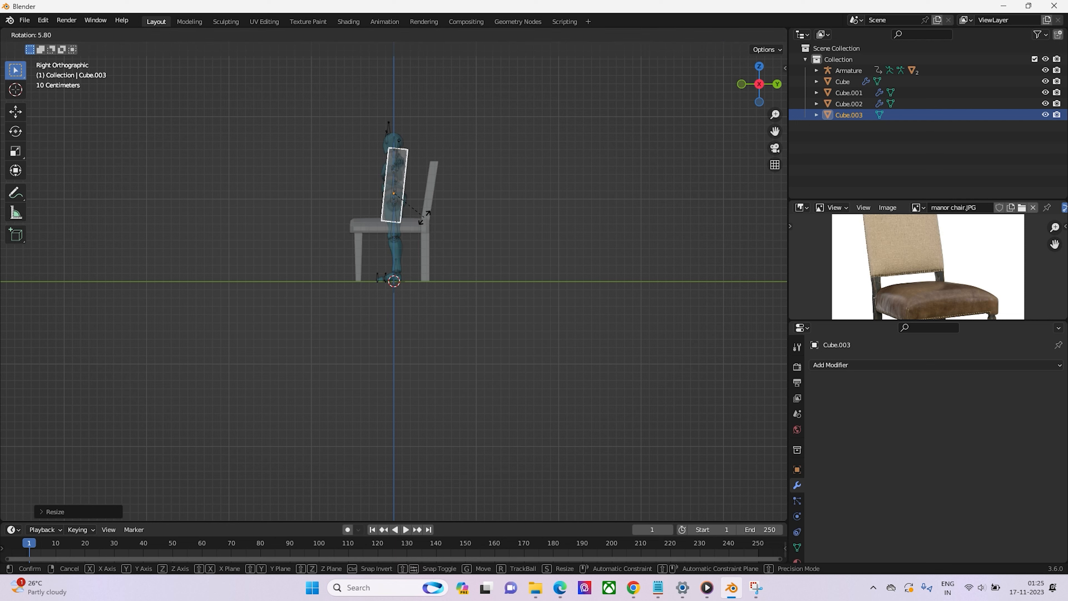
pyautogui.click(424, 217)
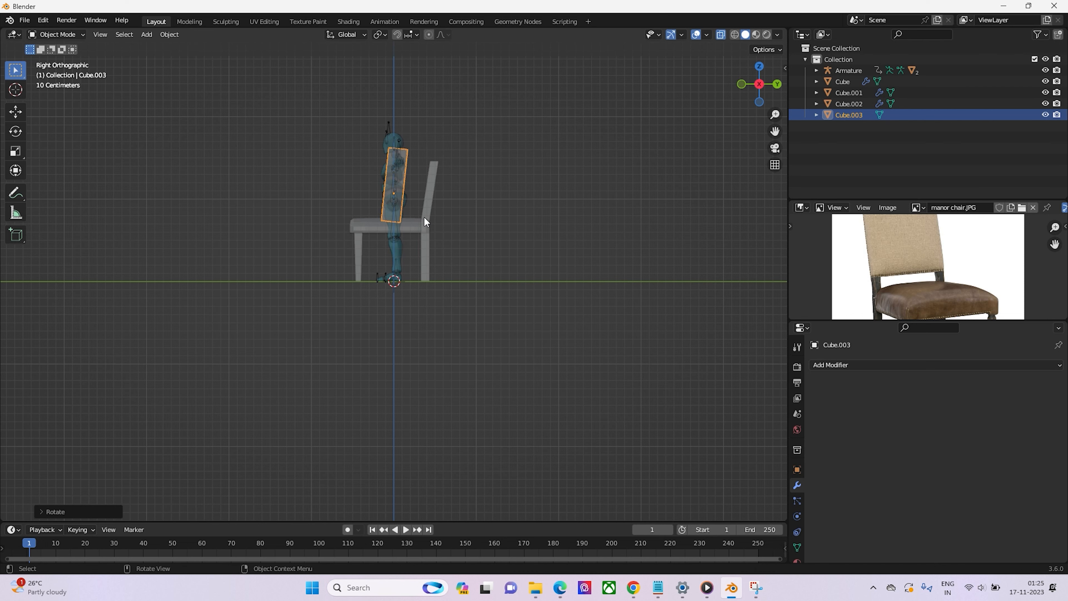
pyautogui.press('g')
pyautogui.press('y')
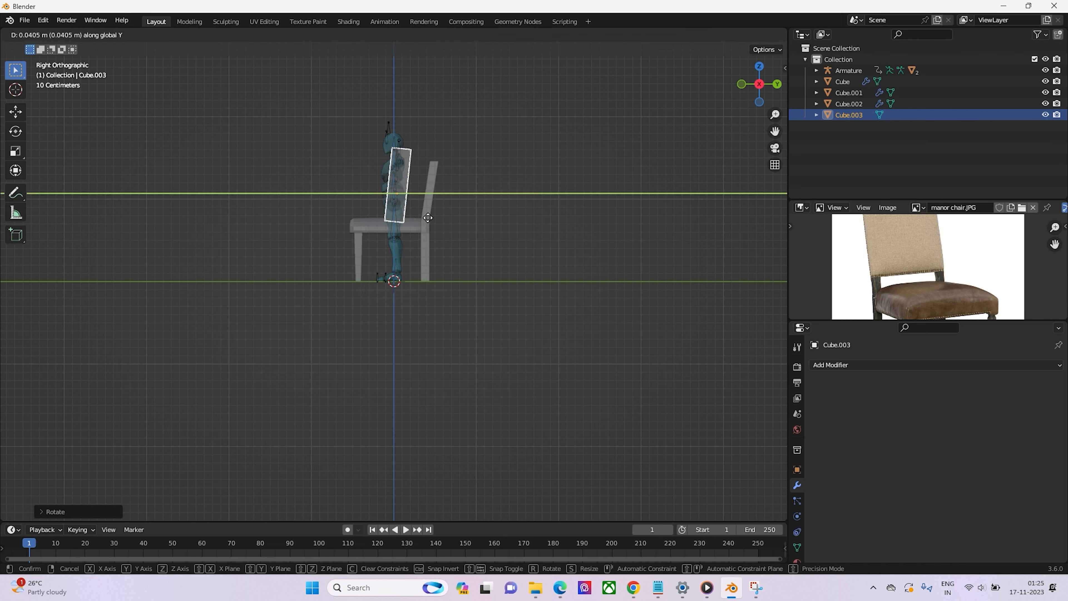
pyautogui.click(456, 221)
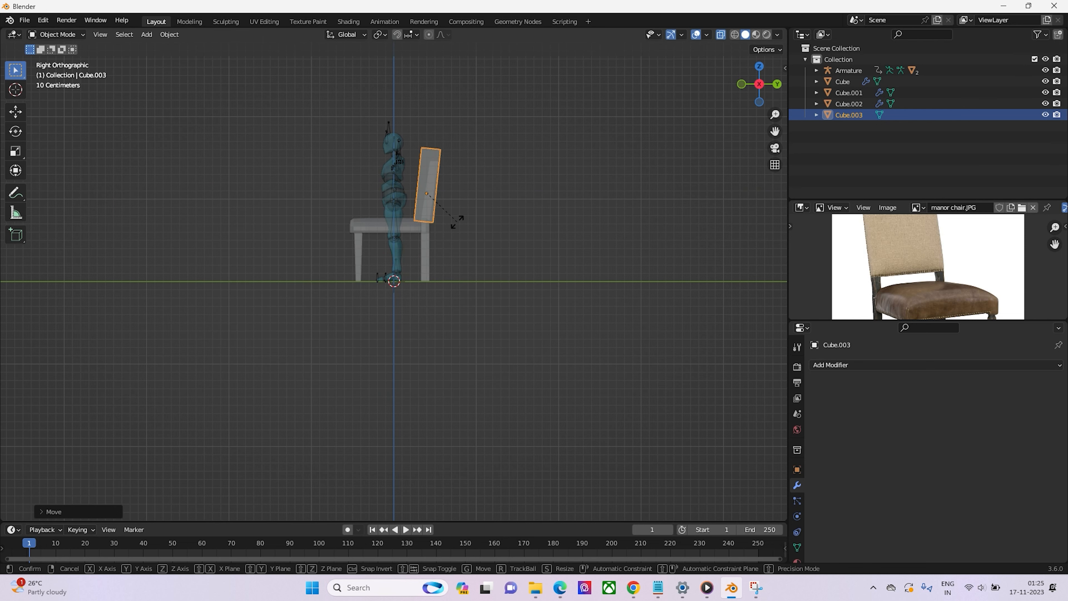
pyautogui.press('r')
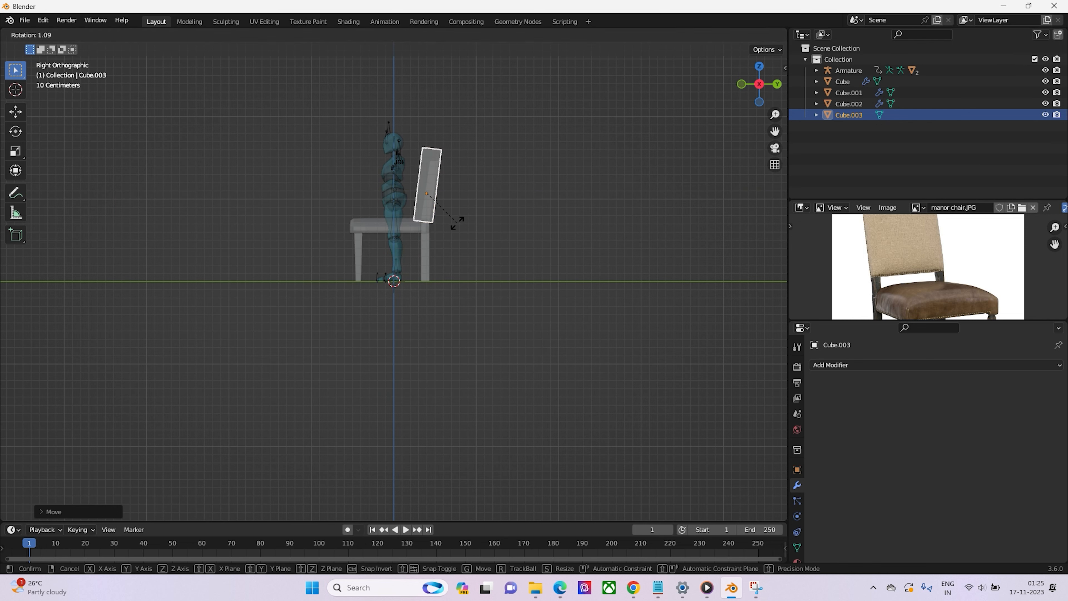
pyautogui.click(456, 223)
# Turn off X-ray shading, inspect the chair, and add a Subdivision Surface modifier to the backrest panel
pyautogui.moveTo(447, 223); pyautogui.dragTo(348, 198, button='middle')
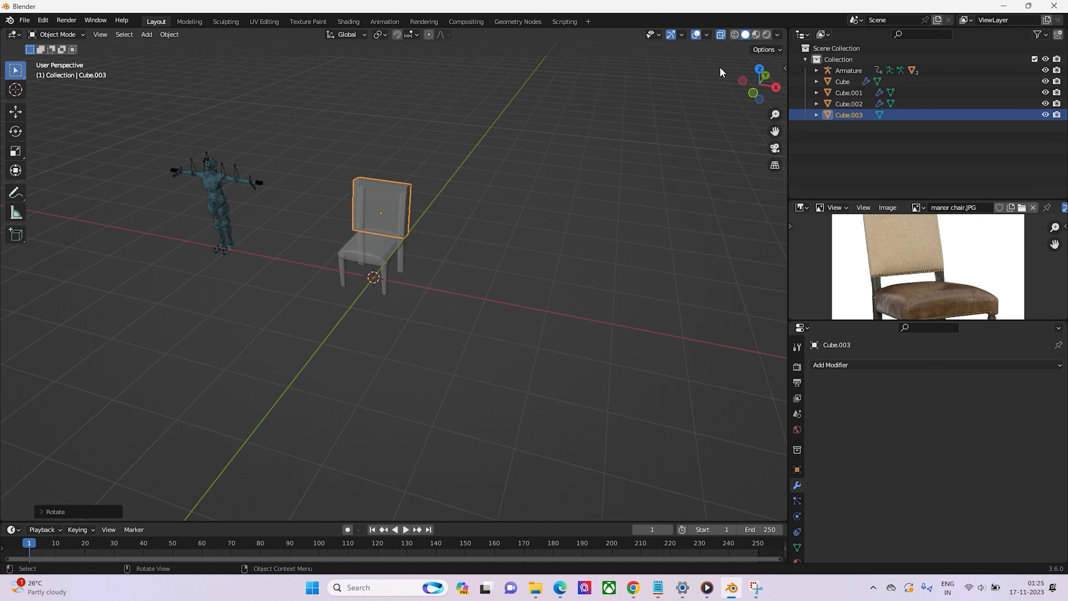
pyautogui.click(719, 35)
pyautogui.scroll(2, 379, 171)
pyautogui.moveTo(370, 174); pyautogui.dragTo(408, 179, button='middle')
pyautogui.scroll(3, 369, 214)
pyautogui.scroll(-2, 379, 172)
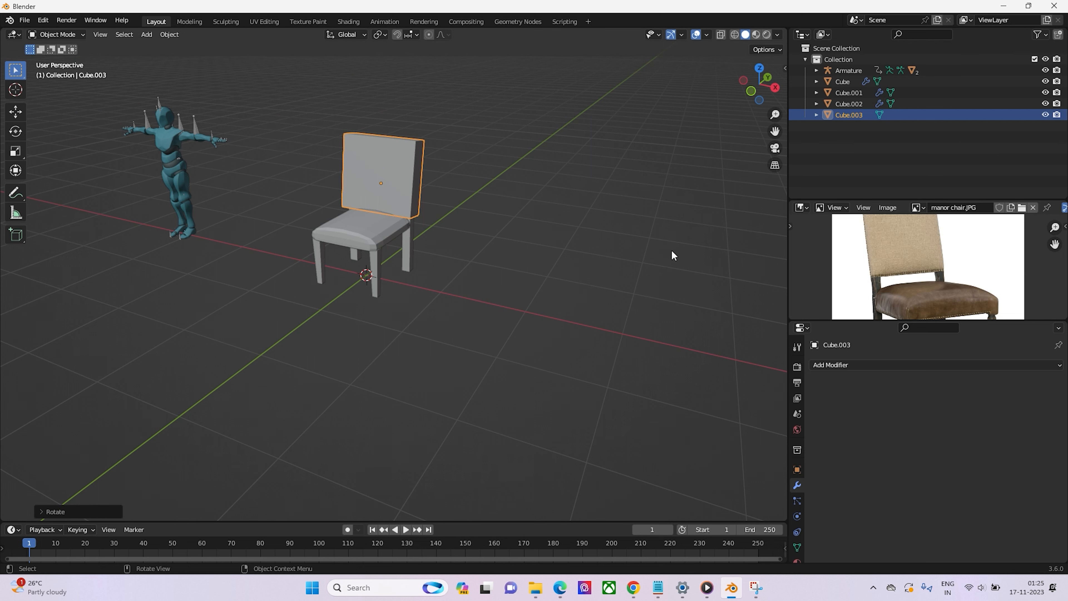
pyautogui.moveTo(672, 255); pyautogui.dragTo(569, 287, button='middle')
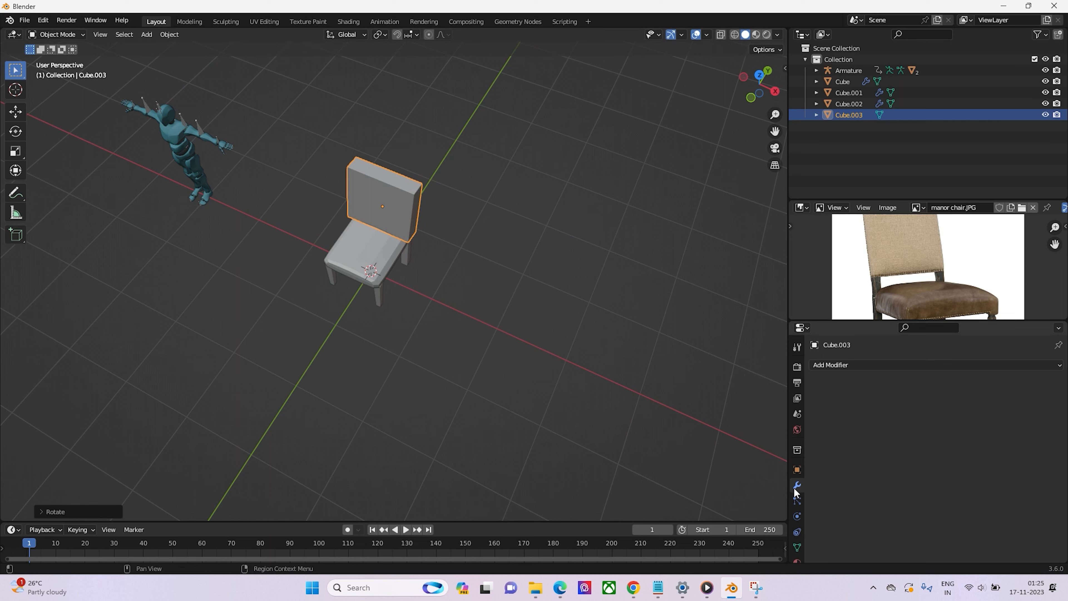
pyautogui.click(851, 365)
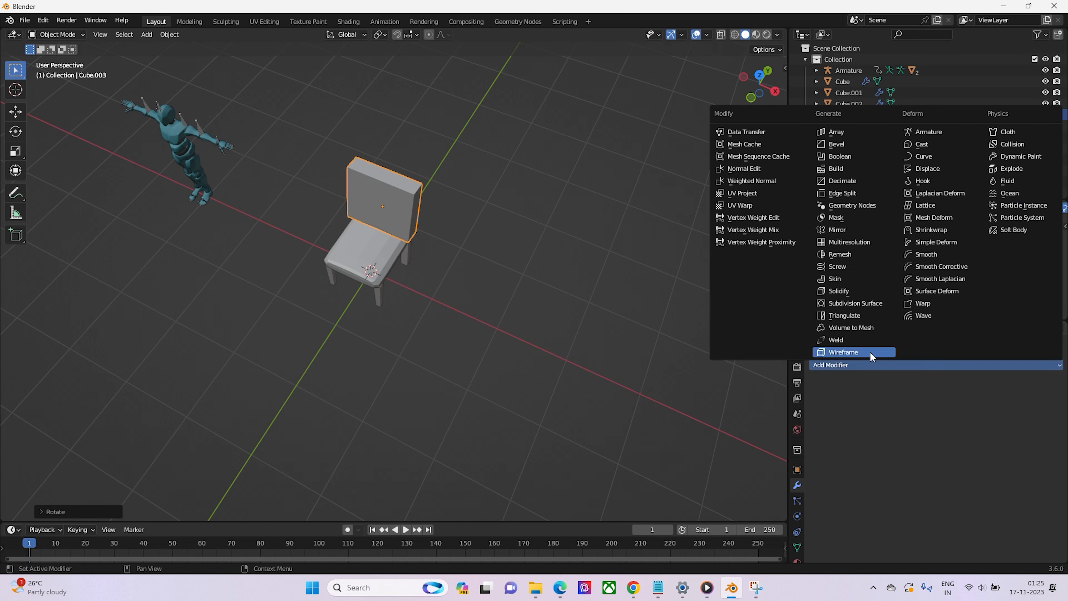
pyautogui.click(858, 304)
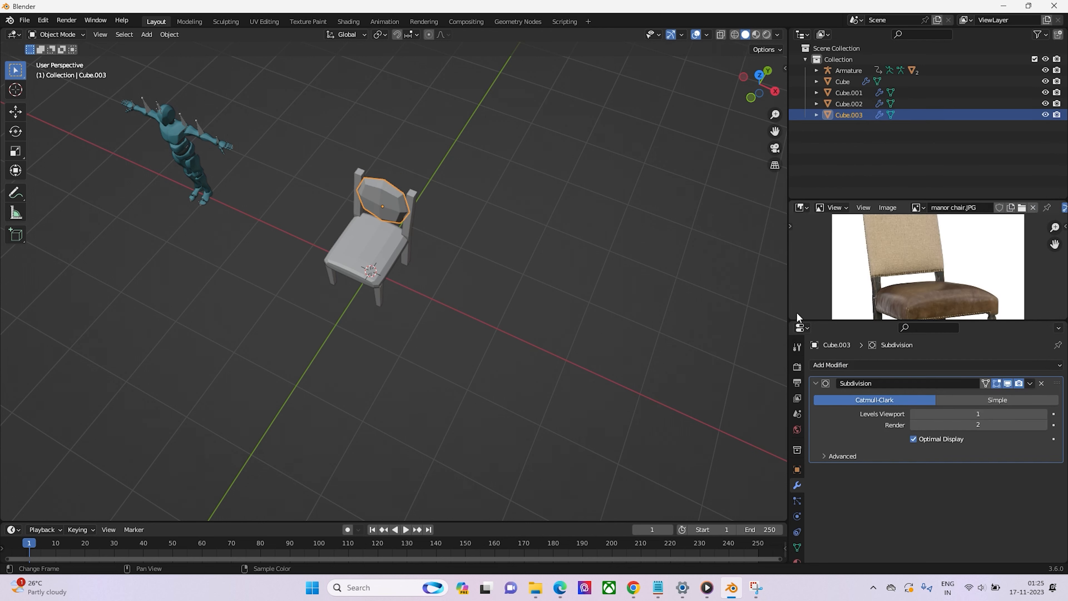
# Enter Edit Mode on the backrest panel and preview the Subdivision modifier's On Cage display, leaving it switched off
pyautogui.moveTo(757, 310); pyautogui.dragTo(506, 299, button='middle')
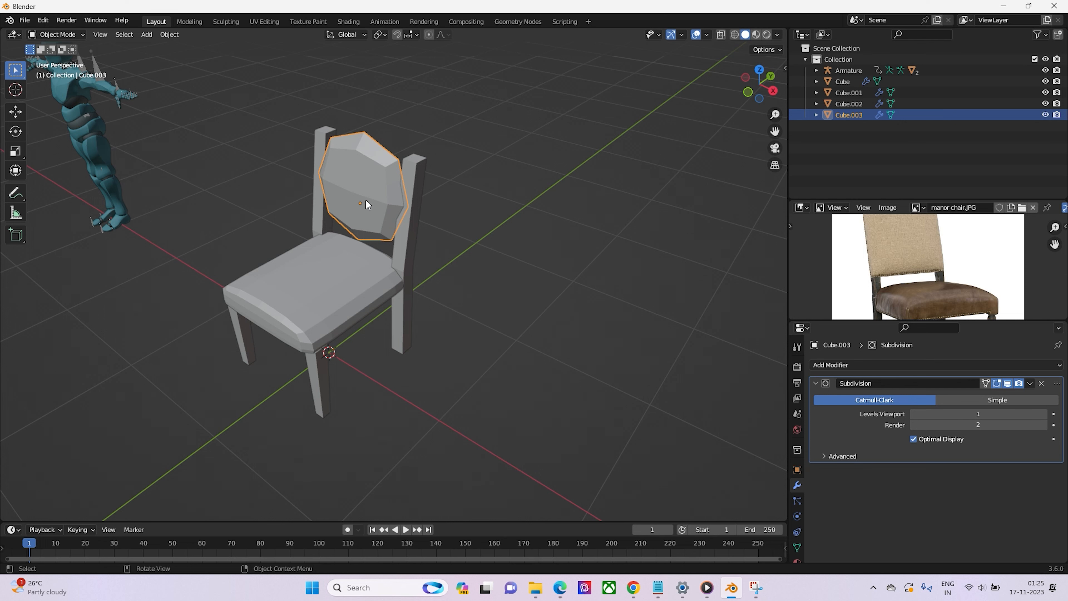
pyautogui.press('Tab')
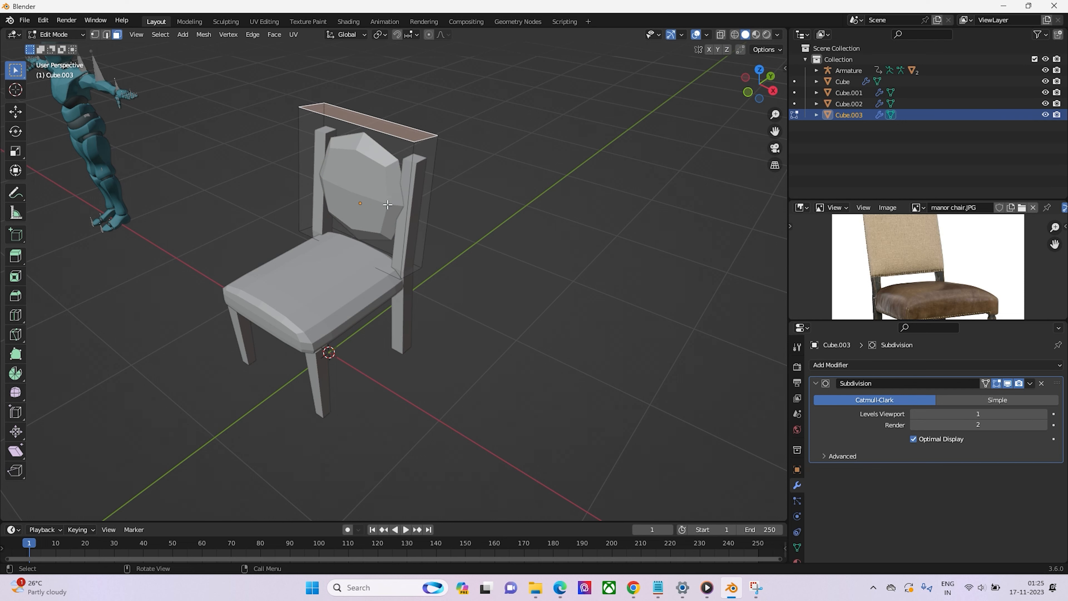
pyautogui.moveTo(387, 205); pyautogui.dragTo(429, 192, button='middle')
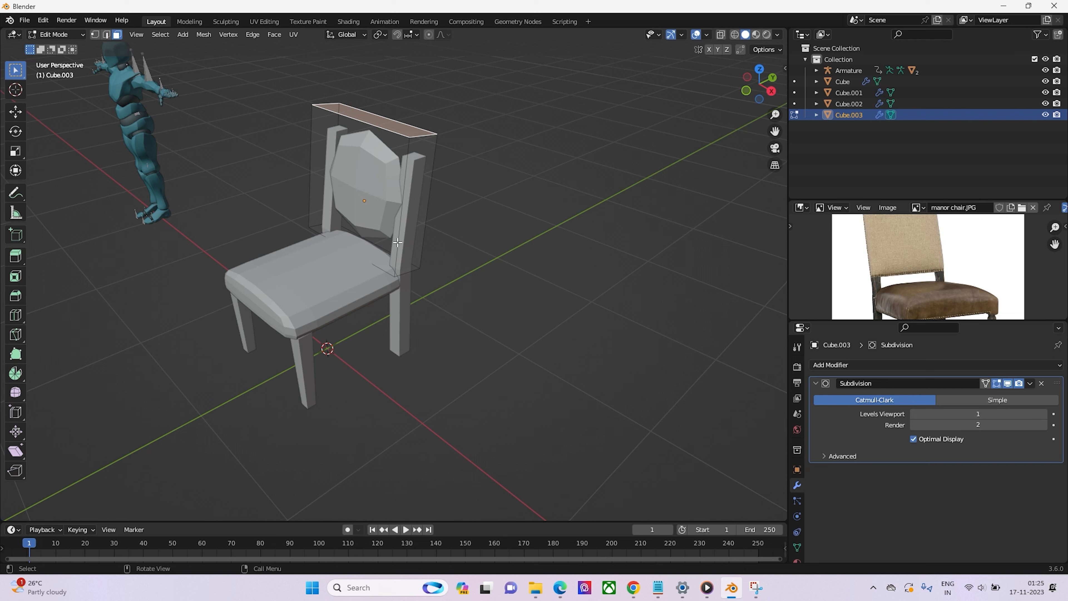
pyautogui.click(984, 384)
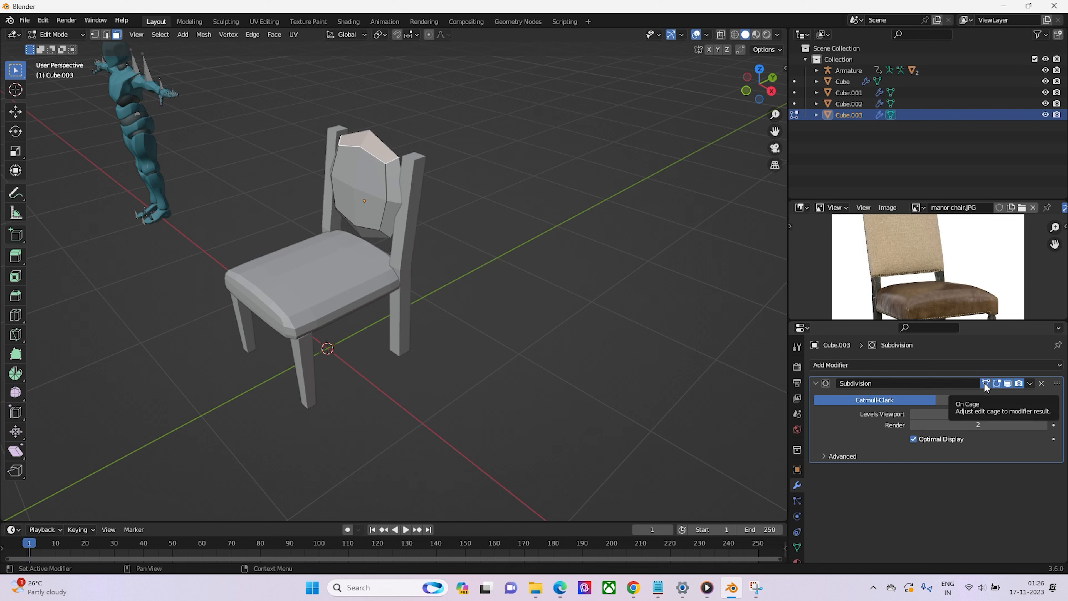
pyautogui.click(985, 384)
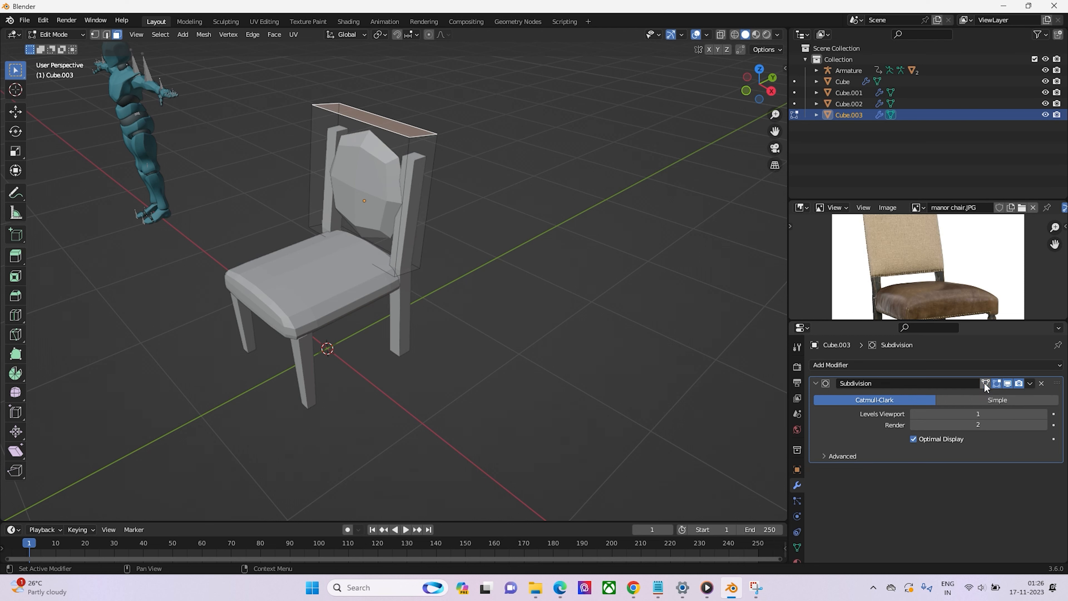
# Add a loop cut around the backrest panel, parallel to its broad faces and slid about 0.66 toward the rear face
pyautogui.click(733, 351)
pyautogui.moveTo(733, 351); pyautogui.dragTo(670, 346, button='middle')
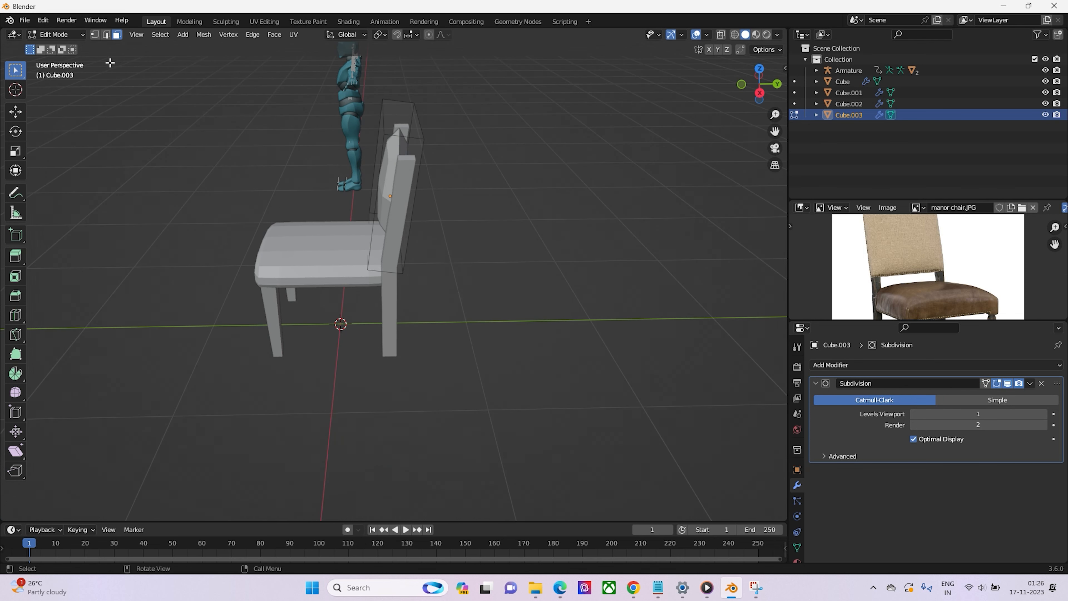
pyautogui.press('2')
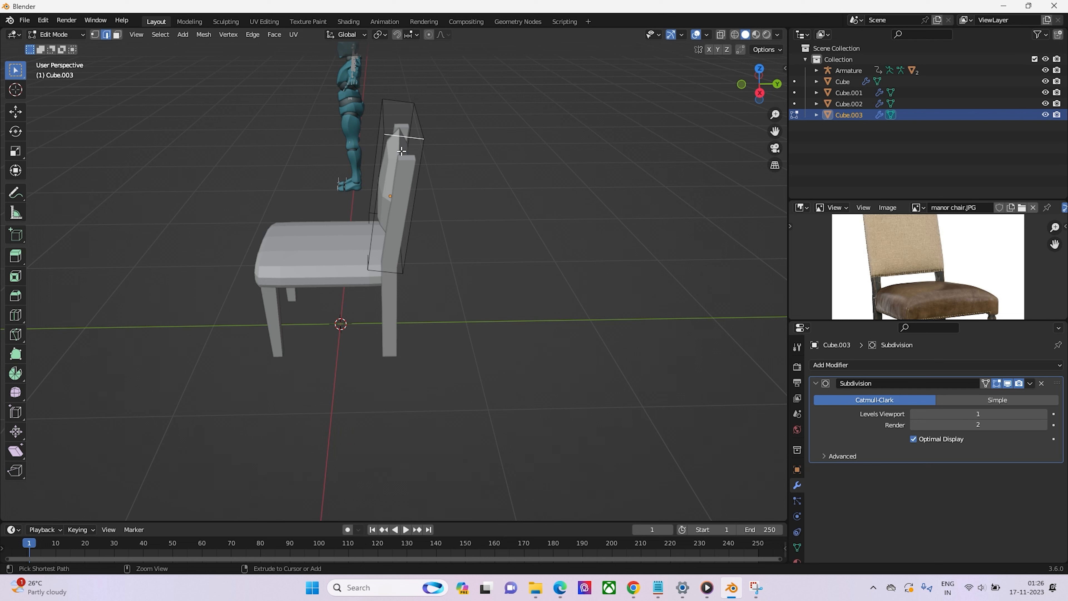
pyautogui.hotkey('ctrl', 'e')
pyautogui.hotkey('ctrl', 'r')
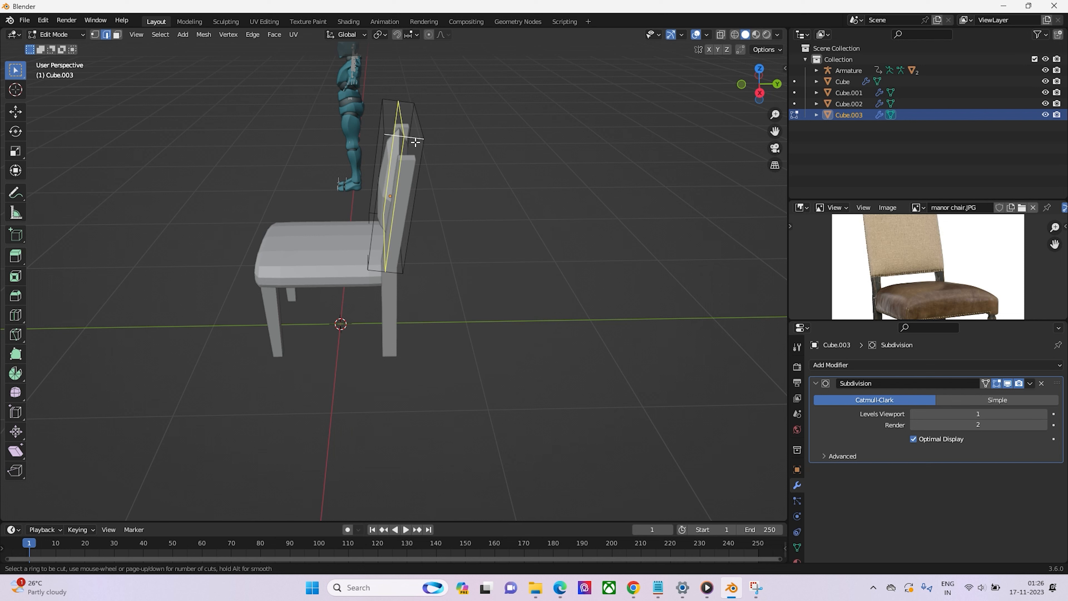
pyautogui.click(415, 143)
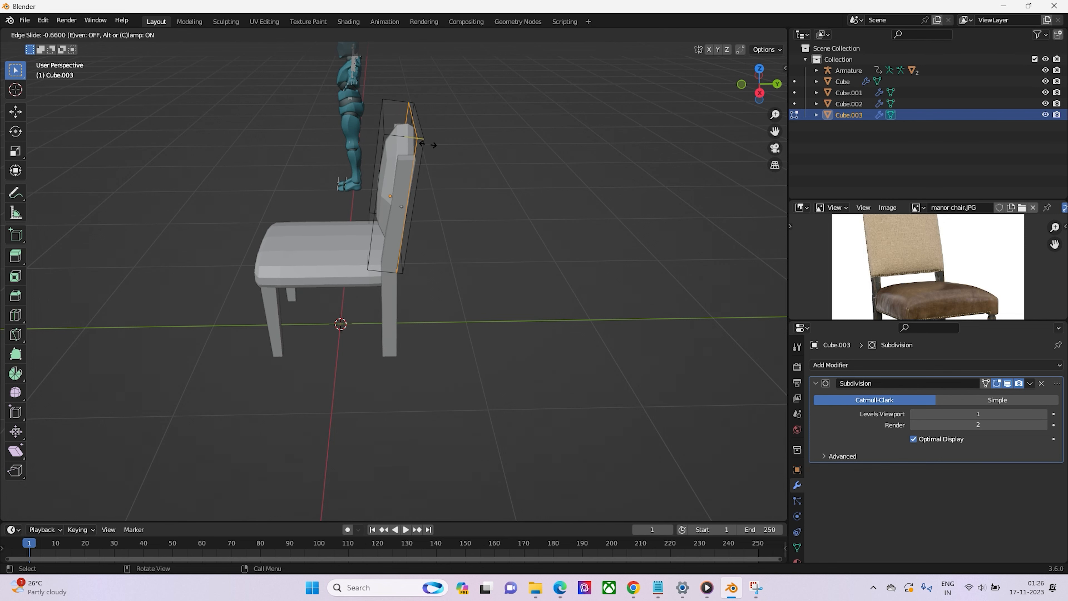
pyautogui.click(428, 145)
pyautogui.moveTo(428, 145); pyautogui.dragTo(491, 160, button='middle')
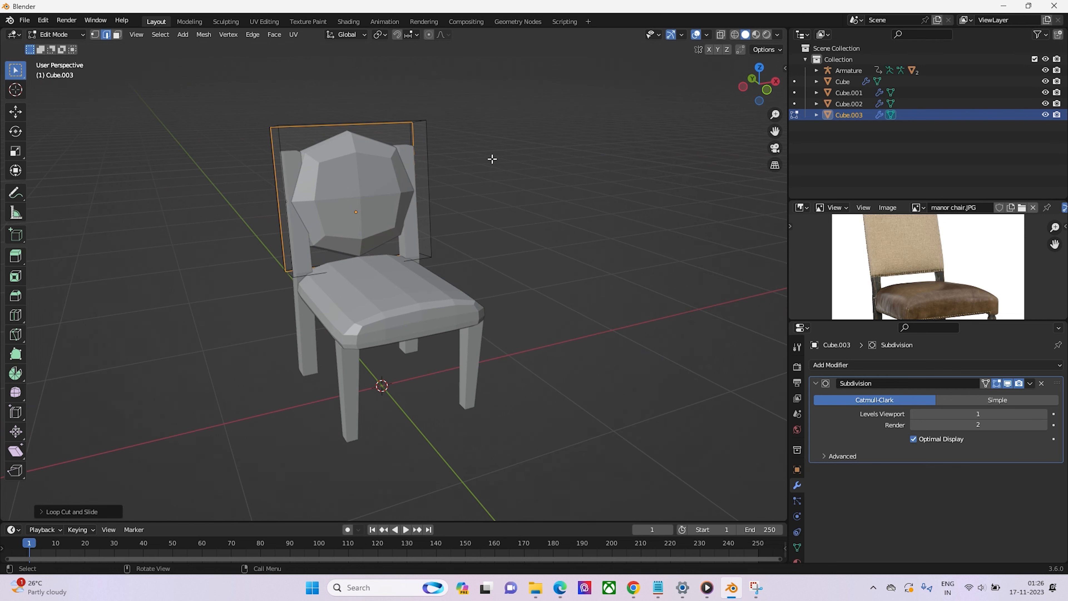
# Add two horizontal loop cuts to the backrest panel, slid about 0.78 toward its top edge and 0.74 toward its bottom edge
pyautogui.click(283, 179)
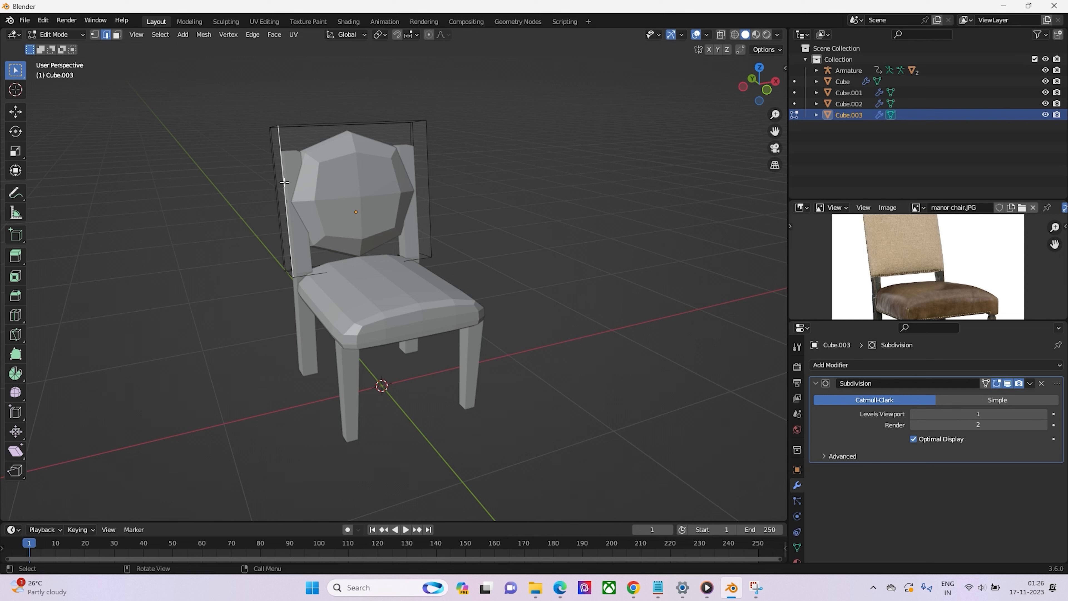
pyautogui.hotkey('ctrl', 'r')
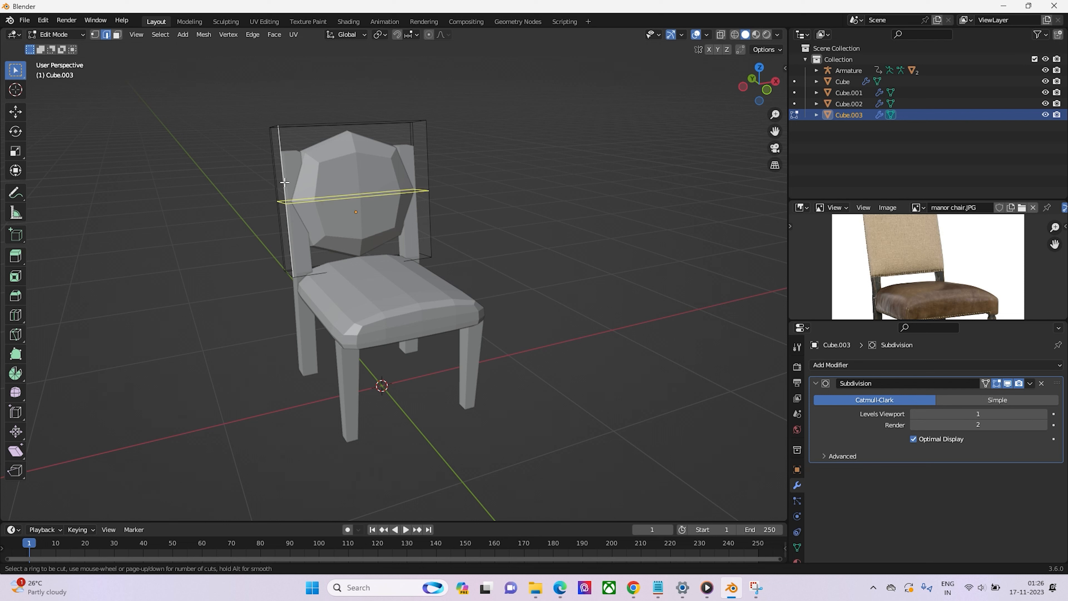
pyautogui.click(284, 182)
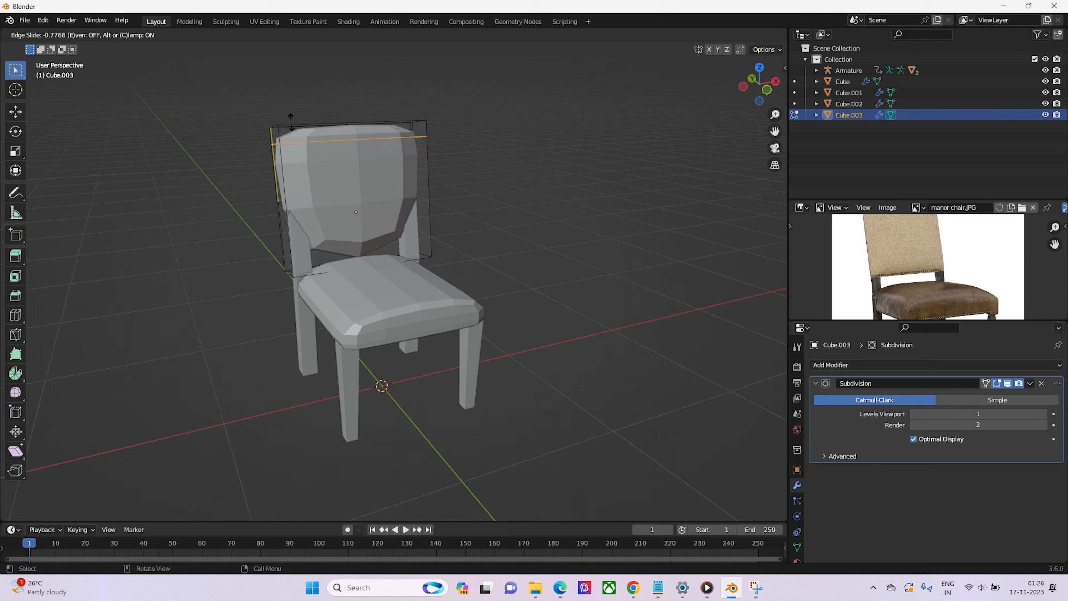
pyautogui.click(291, 123)
pyautogui.click(287, 196)
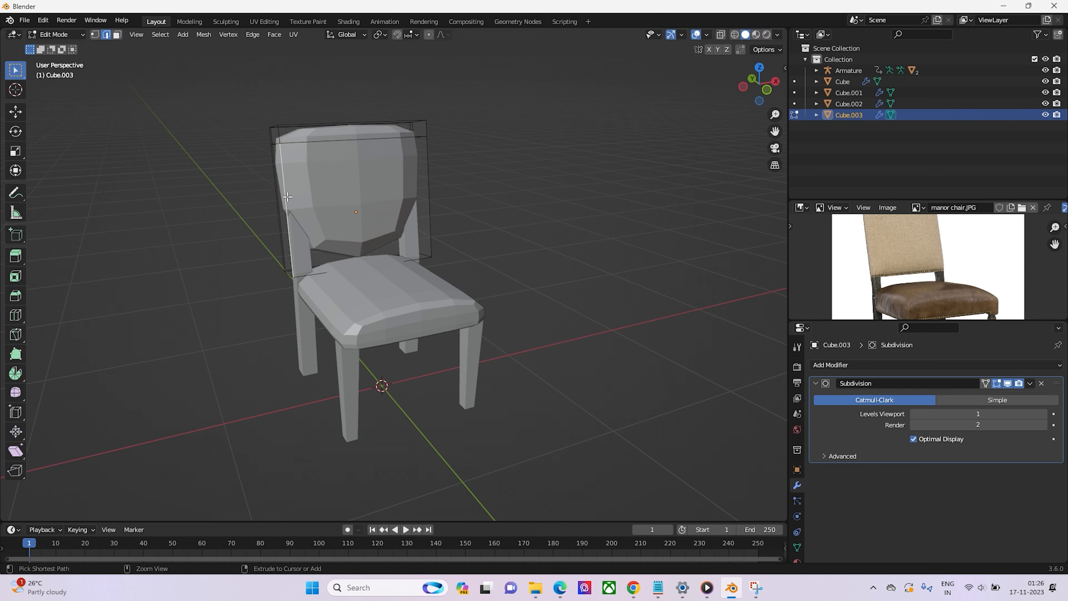
pyautogui.hotkey('ctrl', 'r')
pyautogui.click(287, 201)
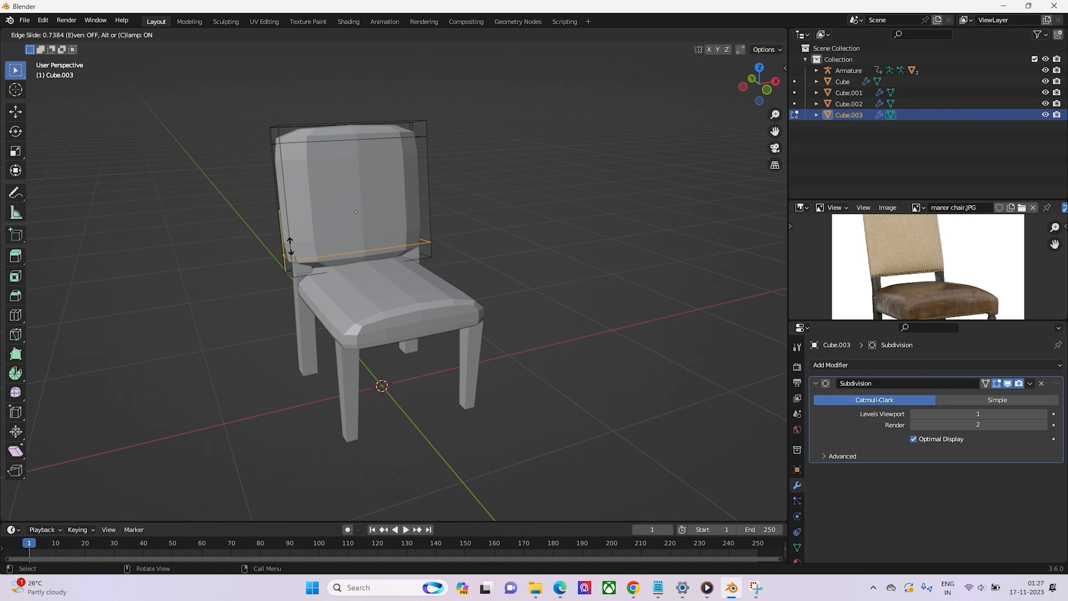
pyautogui.click(290, 248)
pyautogui.scroll(-2, 343, 208)
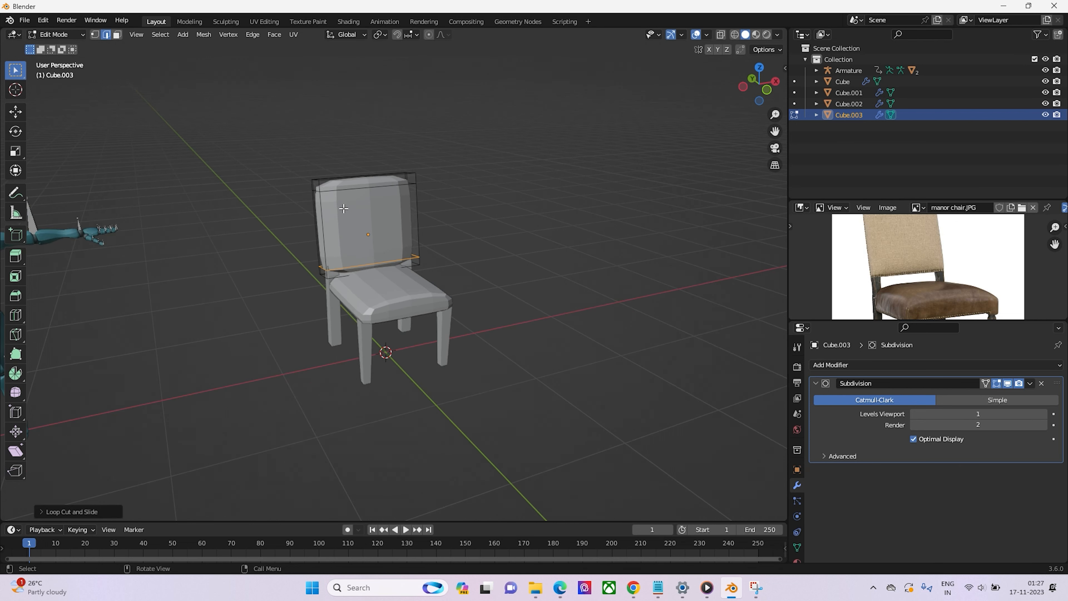
# Add a vertical loop cut down the middle of the backrest panel
pyautogui.moveTo(344, 208)
pyautogui.mouseDown(button='middle')
pyautogui.moveTo(321, 195)
pyautogui.moveTo(374, 202)
pyautogui.moveTo(360, 210)
pyautogui.mouseUp(button='middle')
pyautogui.click(365, 178)
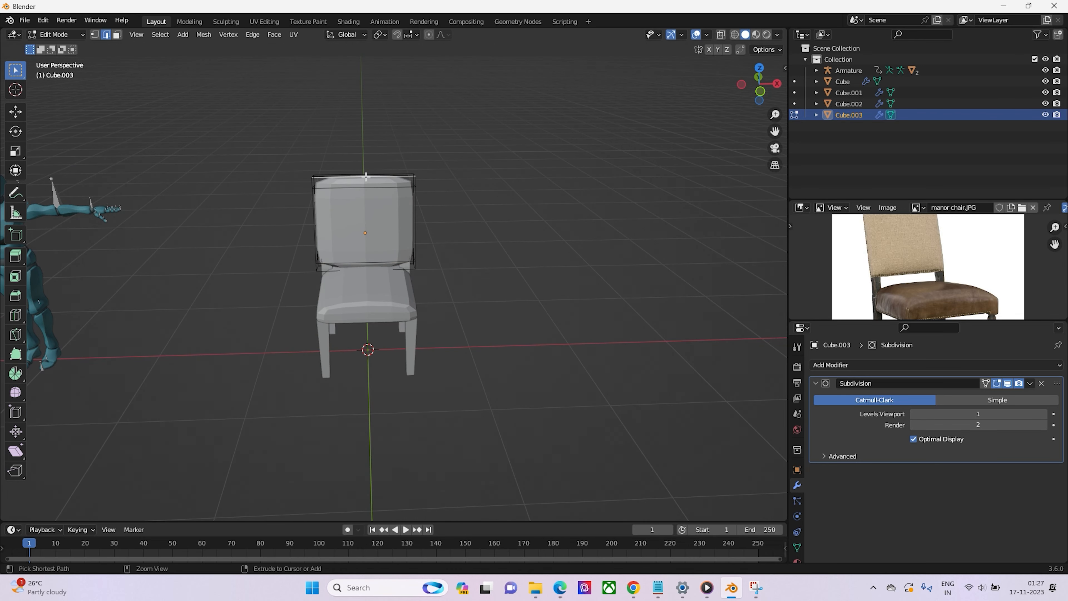
pyautogui.hotkey('ctrl', 'r')
pyautogui.click(366, 176)
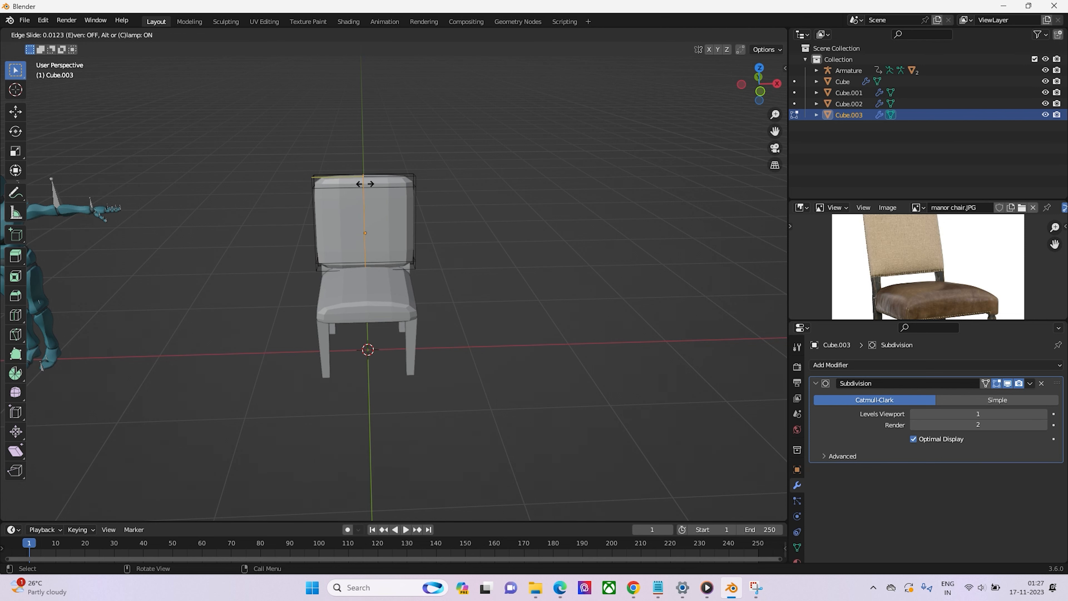
pyautogui.click(364, 184)
# Select the vertical centre edges on the backrest's front face and move them slightly forward along negative Y
pyautogui.moveTo(365, 198); pyautogui.dragTo(333, 243, button='middle')
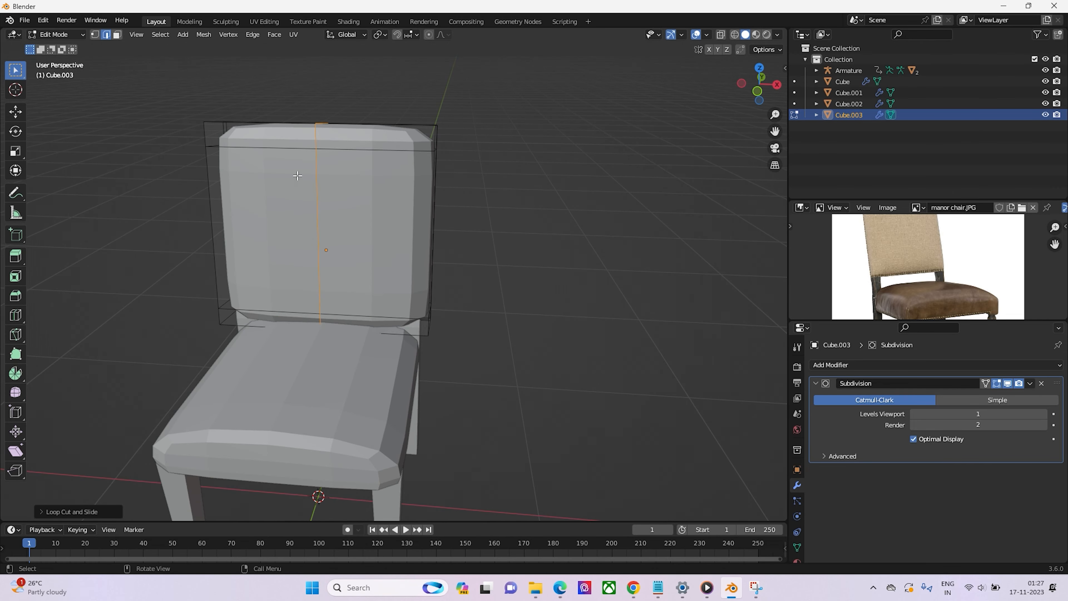
pyautogui.hotkey('alt', 'a')
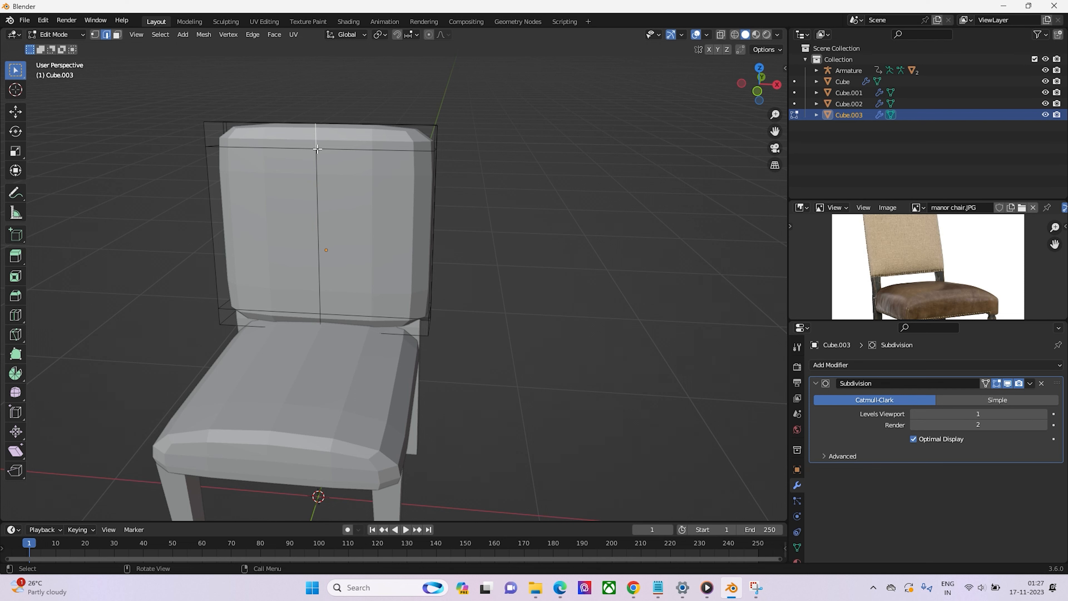
pyautogui.keyDown('alt'); pyautogui.keyDown('shift'); pyautogui.click(323, 254); pyautogui.keyUp('shift'); pyautogui.keyUp('alt')
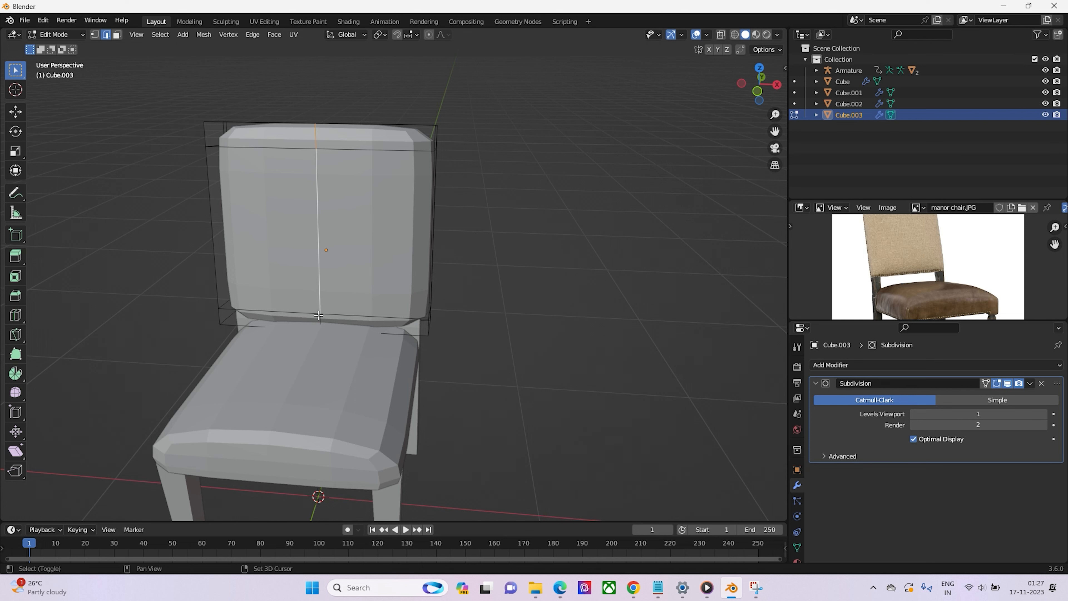
pyautogui.moveTo(318, 315); pyautogui.dragTo(299, 322, button='middle')
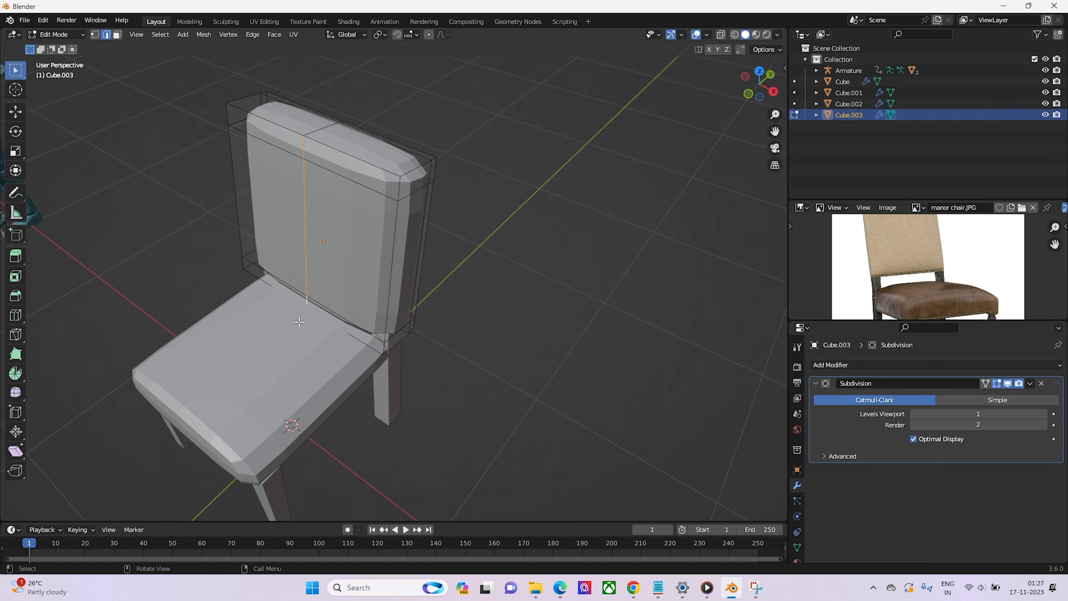
pyautogui.press('g')
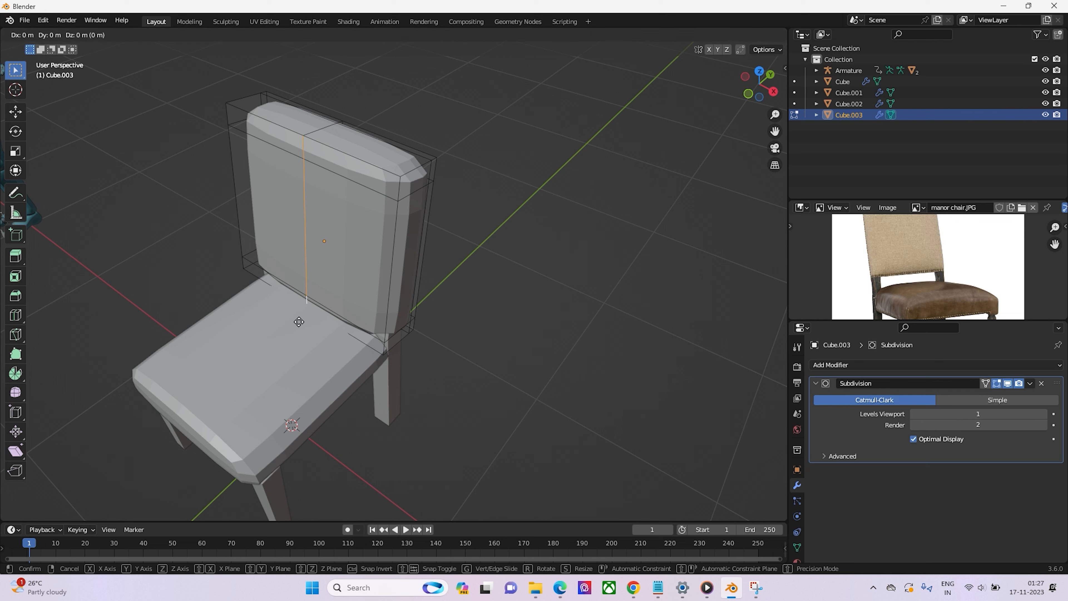
pyautogui.press('y')
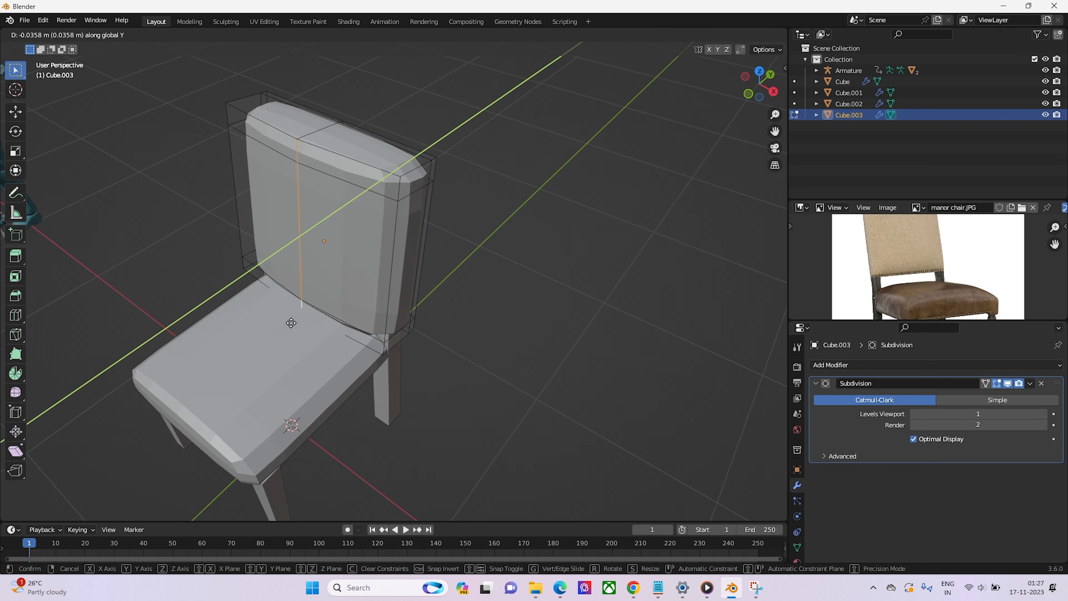
pyautogui.click(286, 326)
# Compare the chair's backrest proportions with the manor chair reference and the character's height
pyautogui.moveTo(232, 323); pyautogui.dragTo(301, 280, button='middle')
pyautogui.scroll(-3, 301, 280)
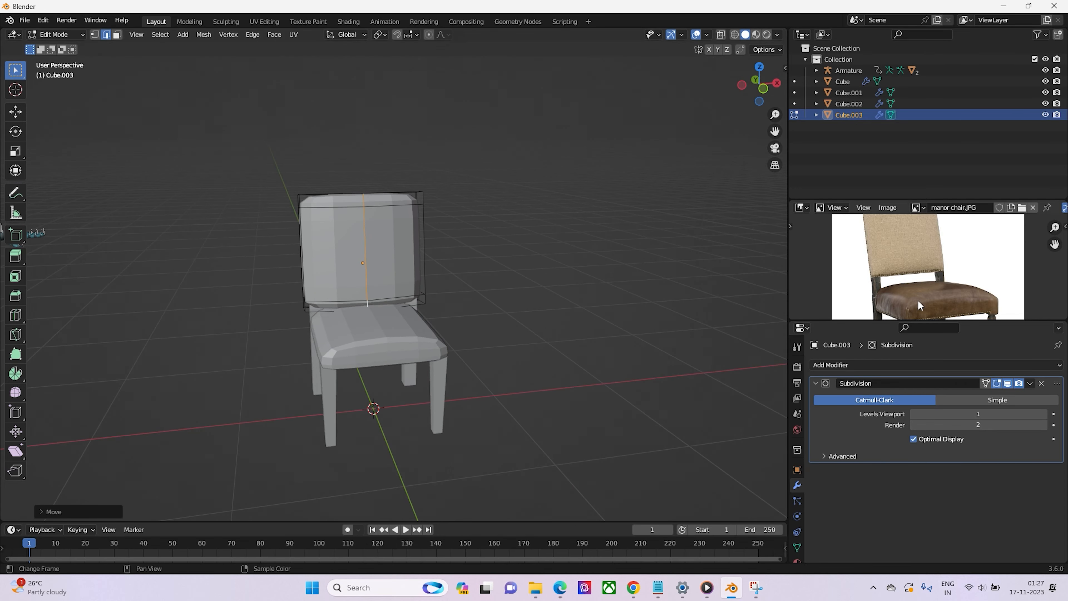
pyautogui.scroll(-2, 918, 304)
pyautogui.moveTo(875, 279)
pyautogui.mouseDown(button='middle')
pyautogui.moveTo(891, 311)
pyautogui.moveTo(873, 289)
pyautogui.mouseUp(button='middle')
pyautogui.moveTo(639, 297); pyautogui.dragTo(606, 299, button='middle')
pyautogui.scroll(-2, 340, 297)
pyautogui.moveTo(330, 299); pyautogui.dragTo(328, 296, button='middle')
pyautogui.moveTo(420, 299); pyautogui.dragTo(410, 298, button='middle')
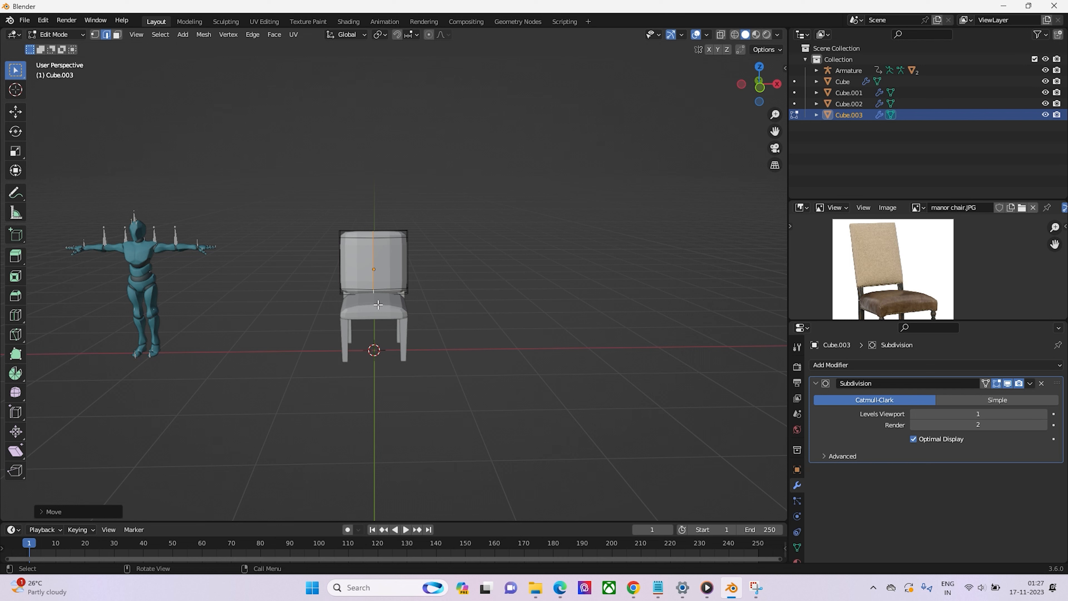
# Select the whole backrest mesh and raise it about 0.15 m along Z to leave a gap above the seat
pyautogui.press('a')
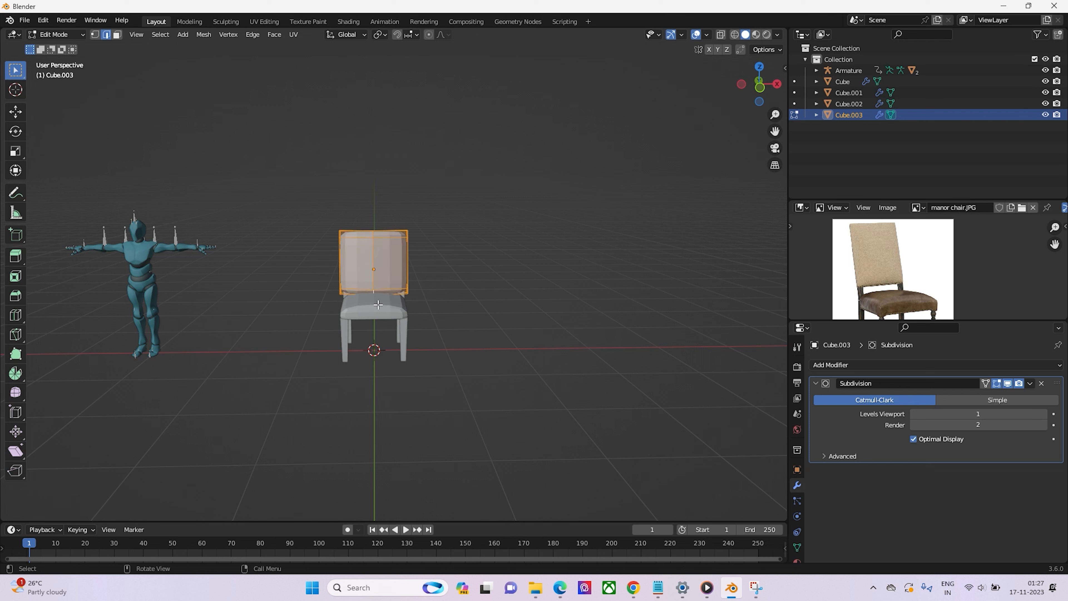
pyautogui.press('g')
pyautogui.press('z')
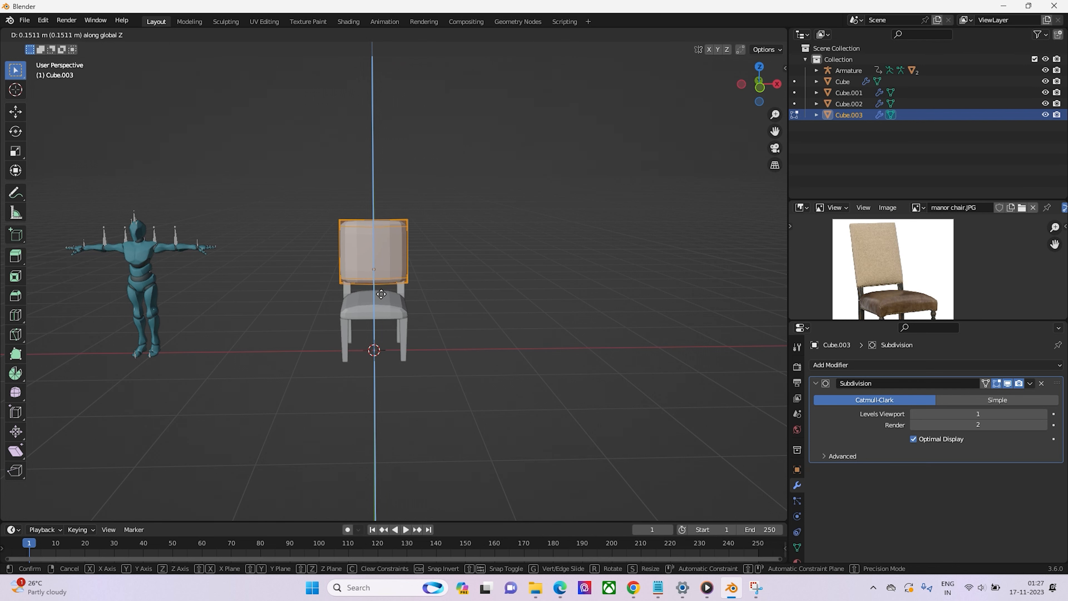
pyautogui.click(380, 293)
pyautogui.moveTo(436, 296); pyautogui.dragTo(472, 298, button='middle')
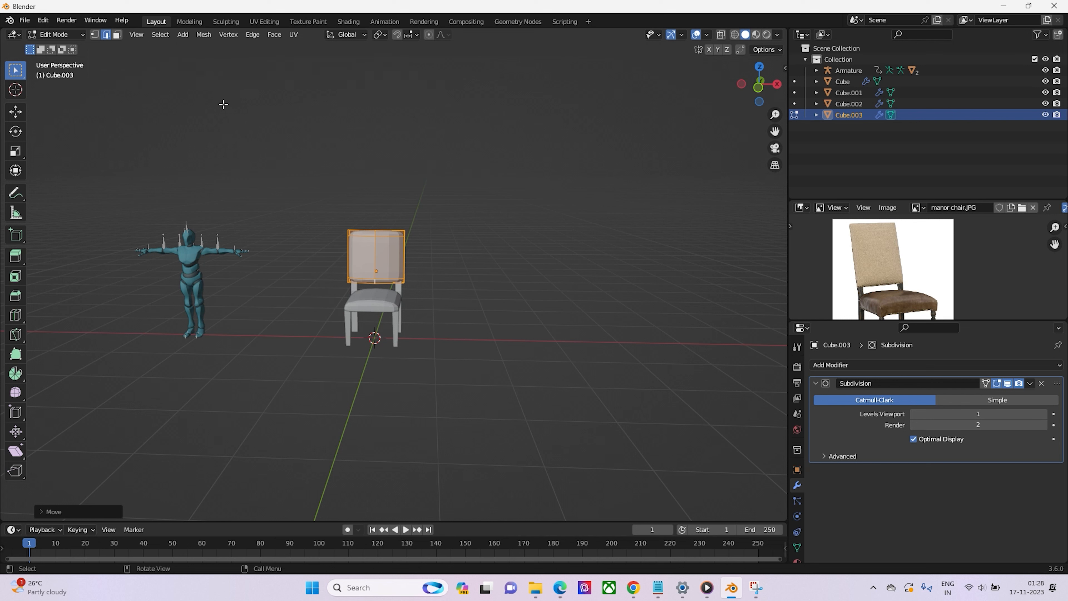
# Turn on X-ray in vertex selection, select the backrest's upper vertices, and raise them along Z to make the panel taller
pyautogui.press('1')
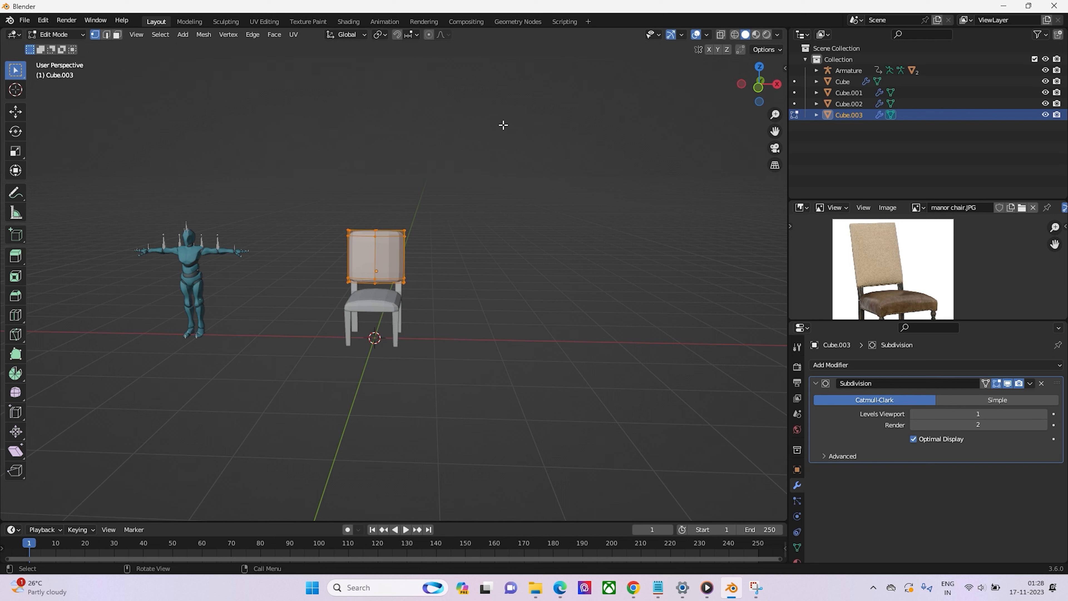
pyautogui.click(720, 35)
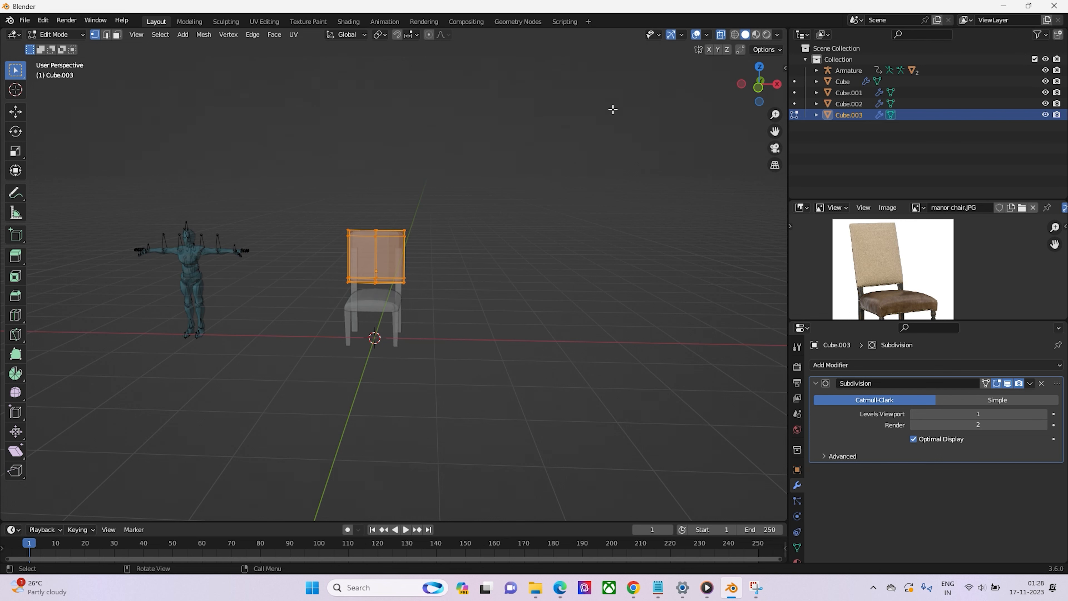
pyautogui.moveTo(612, 110); pyautogui.dragTo(593, 143, button='middle')
pyautogui.moveTo(412, 209); pyautogui.dragTo(509, 179, button='middle')
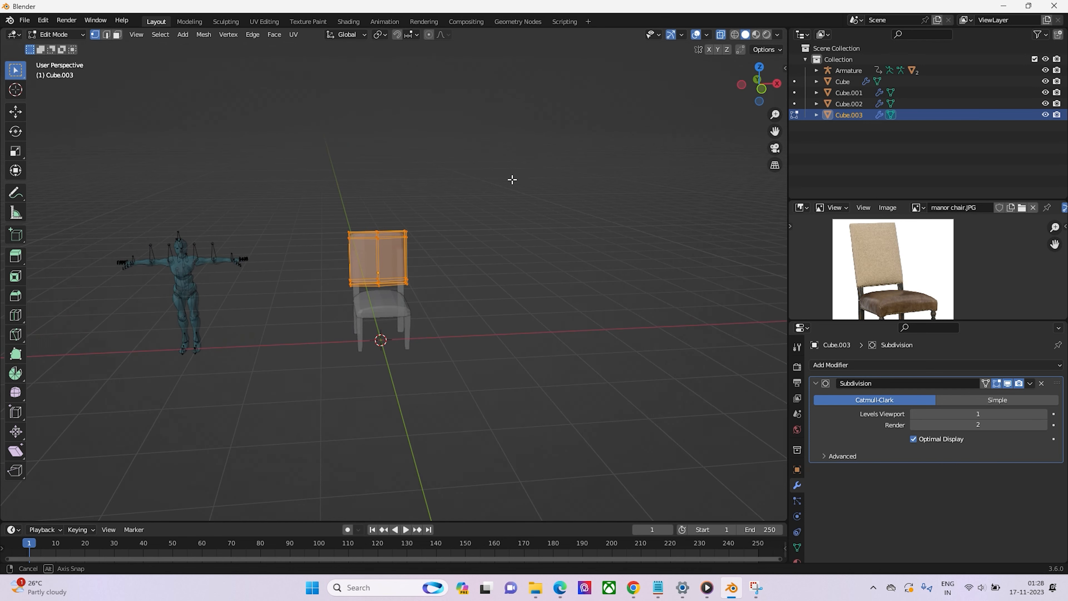
pyautogui.moveTo(312, 181); pyautogui.dragTo(362, 207)
pyautogui.moveTo(458, 249); pyautogui.dragTo(458, 249)
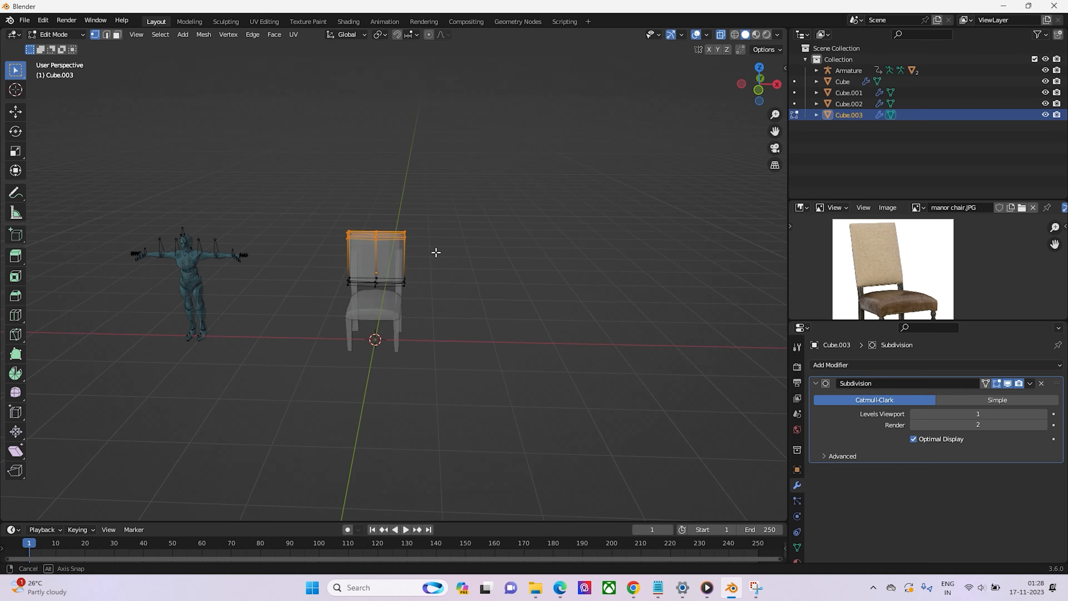
pyautogui.moveTo(434, 250); pyautogui.dragTo(359, 241, button='middle')
pyautogui.press('g')
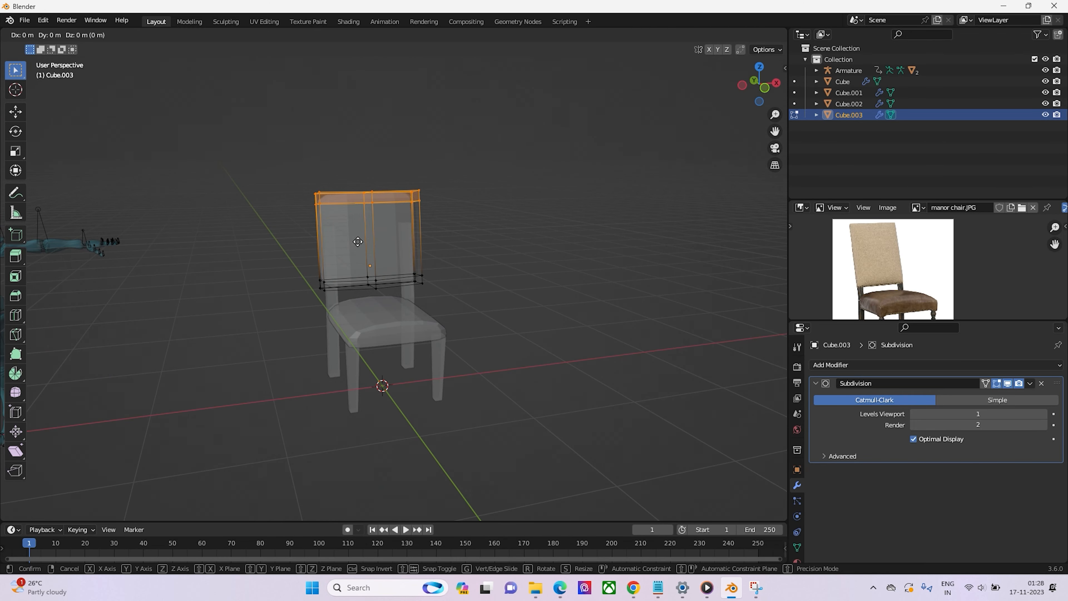
pyautogui.press('z')
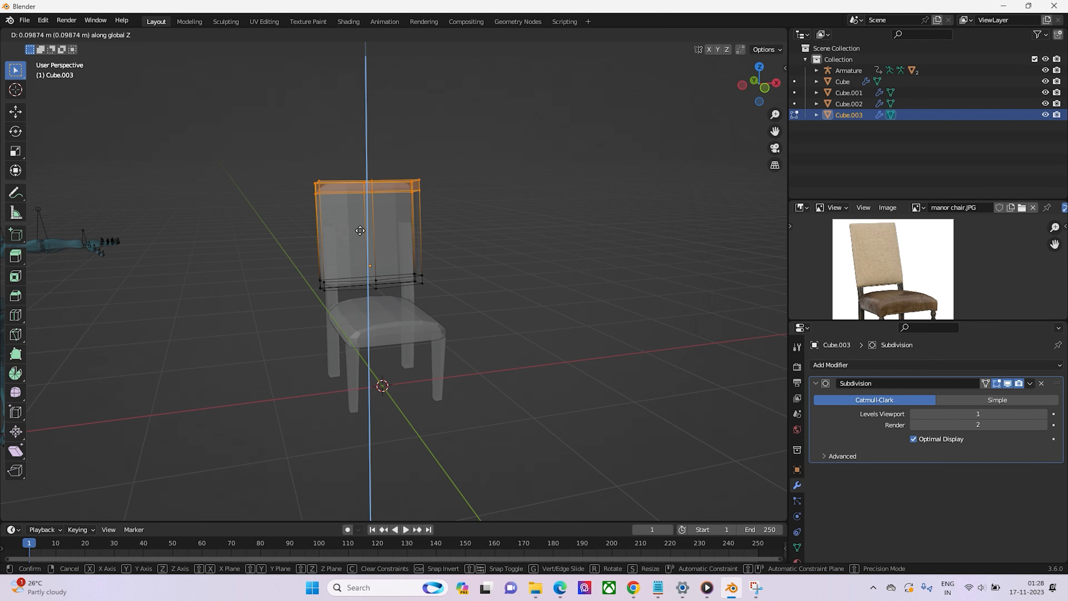
pyautogui.click(362, 220)
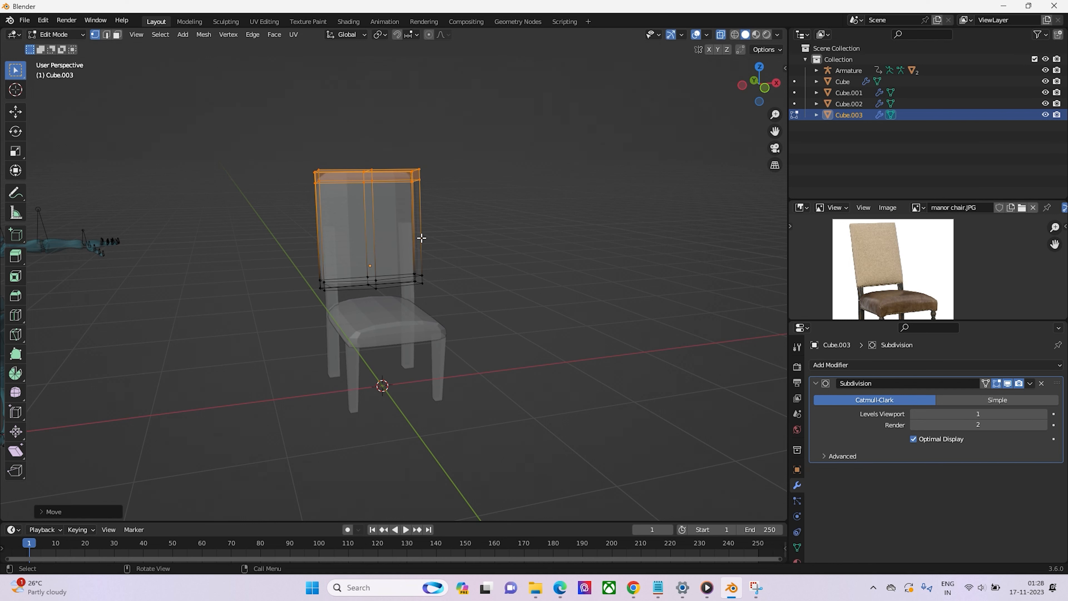
# In the right side view, move the backrest's selected upper vertices slightly back along positive Y to increase its lean
pyautogui.moveTo(423, 238); pyautogui.dragTo(340, 232, button='middle')
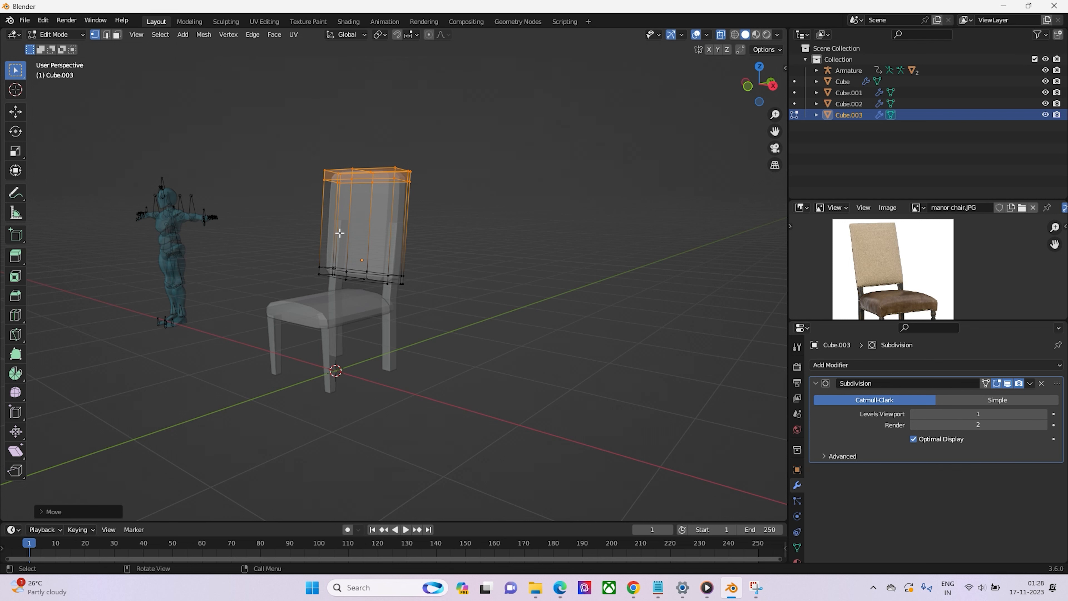
pyautogui.press('KP_3')
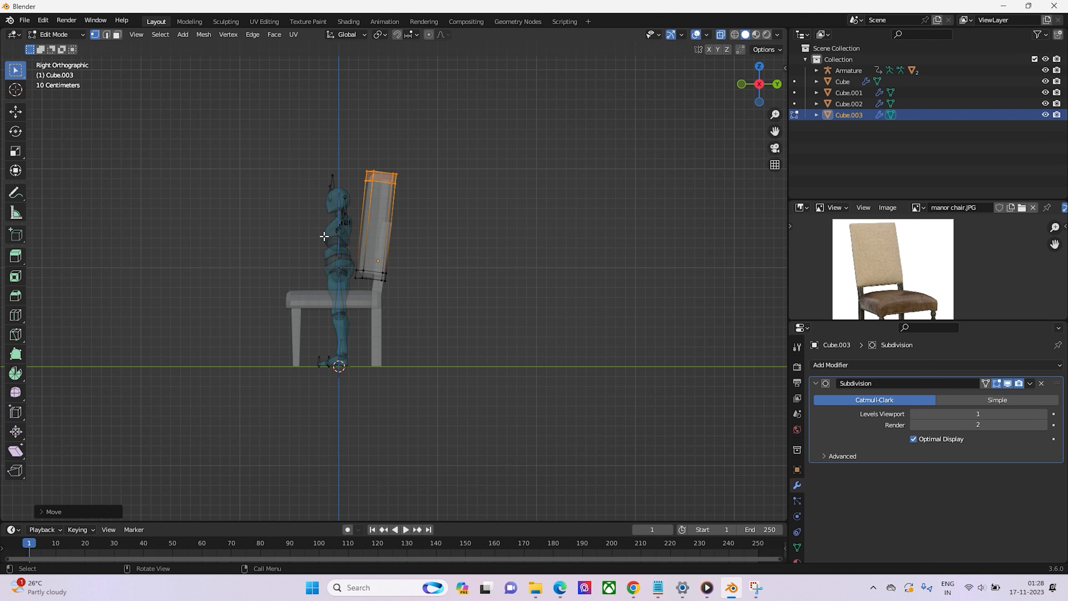
pyautogui.press('g')
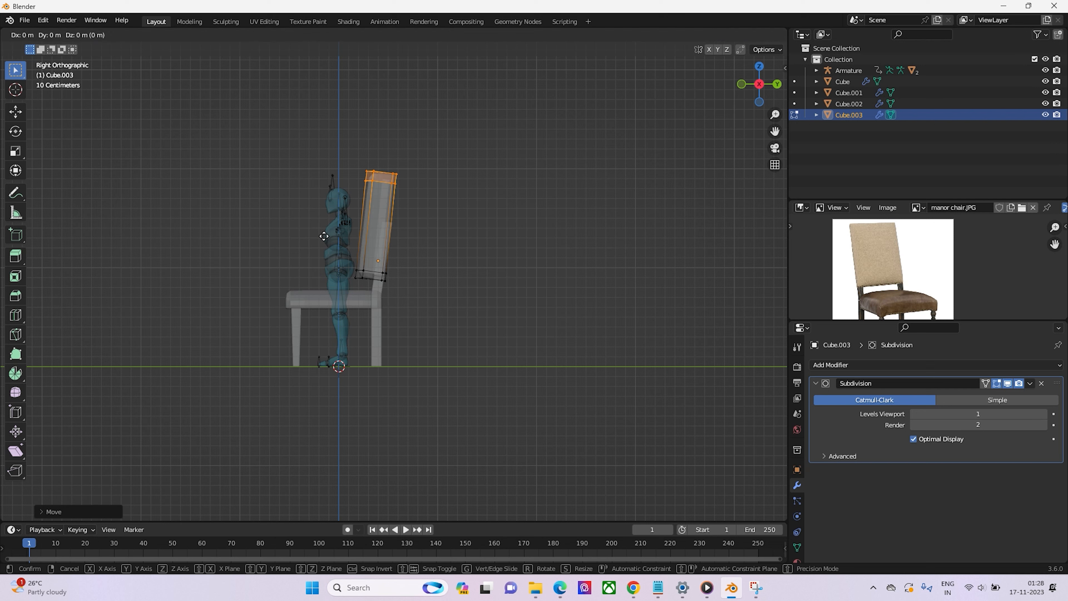
pyautogui.press('y')
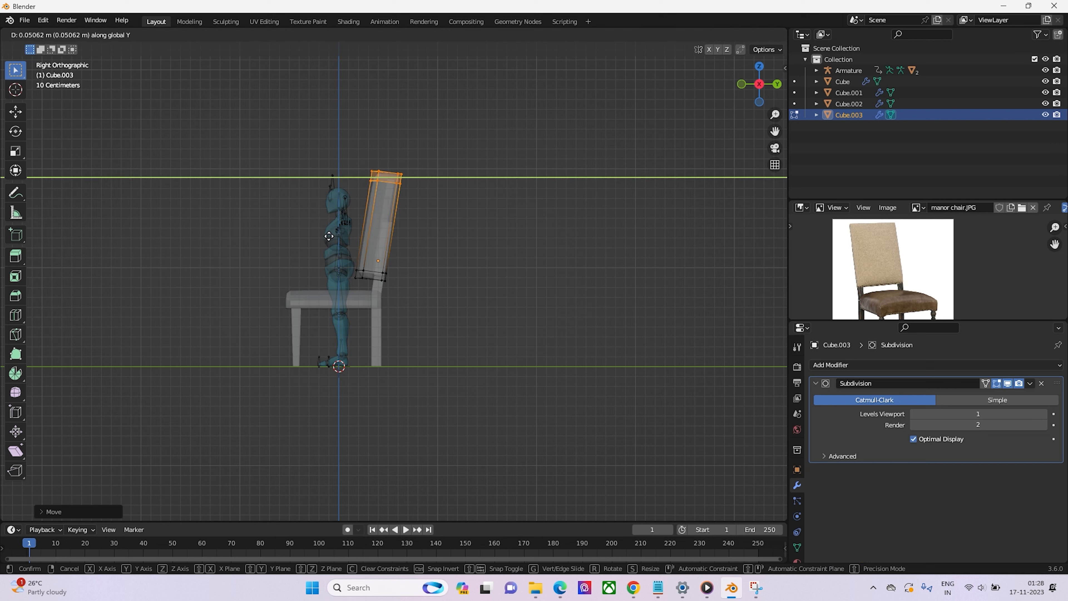
pyautogui.click(331, 237)
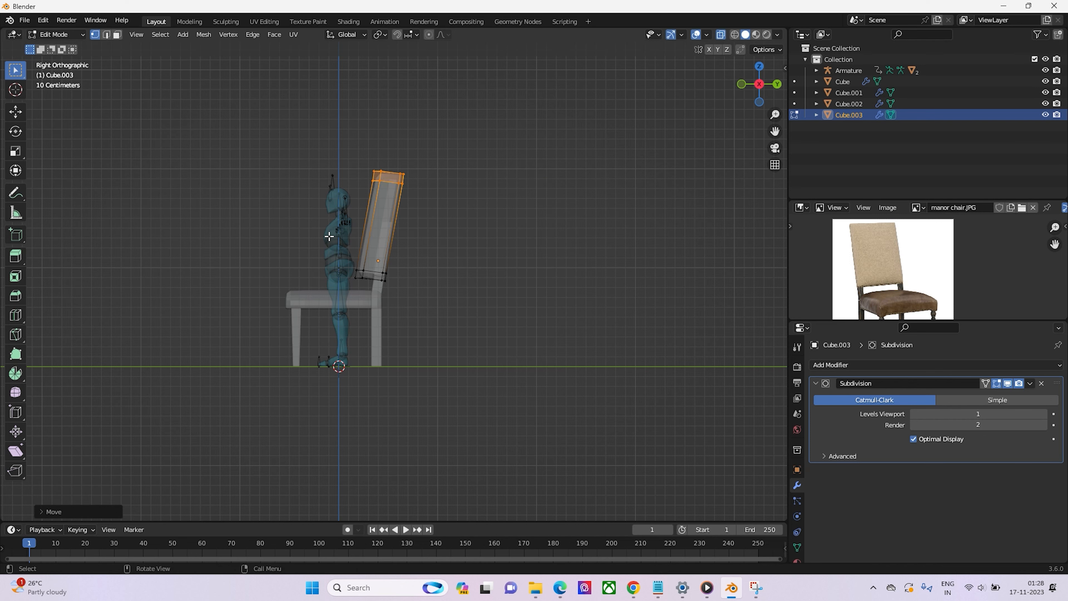
pyautogui.moveTo(309, 270); pyautogui.dragTo(439, 282, button='middle')
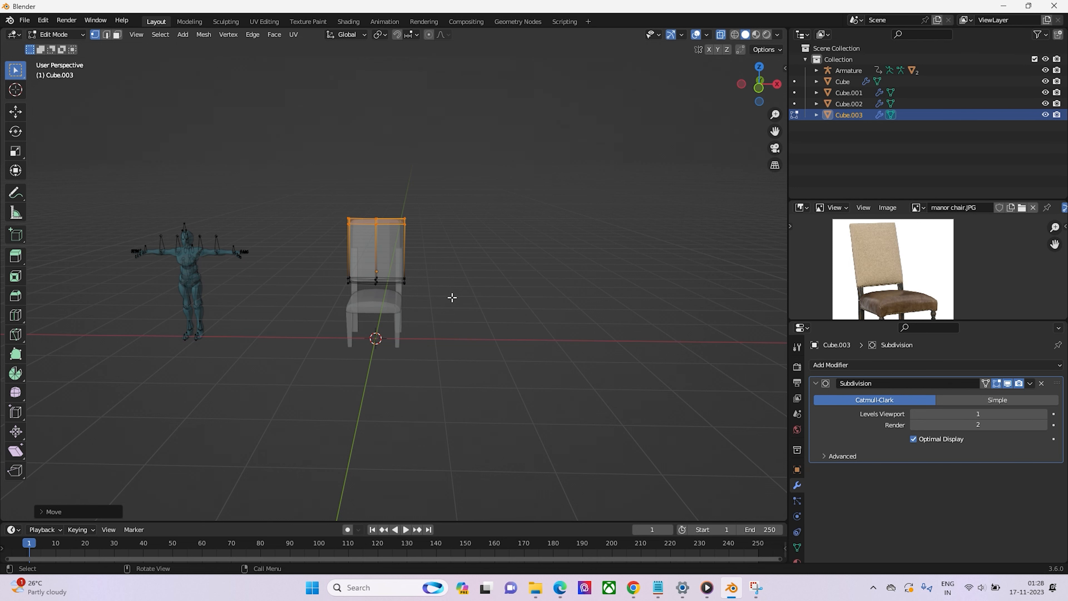
# Return to Object Mode and turn off X-ray so the chair displays as solid
pyautogui.press('Tab')
pyautogui.moveTo(405, 289); pyautogui.dragTo(400, 293, button='middle')
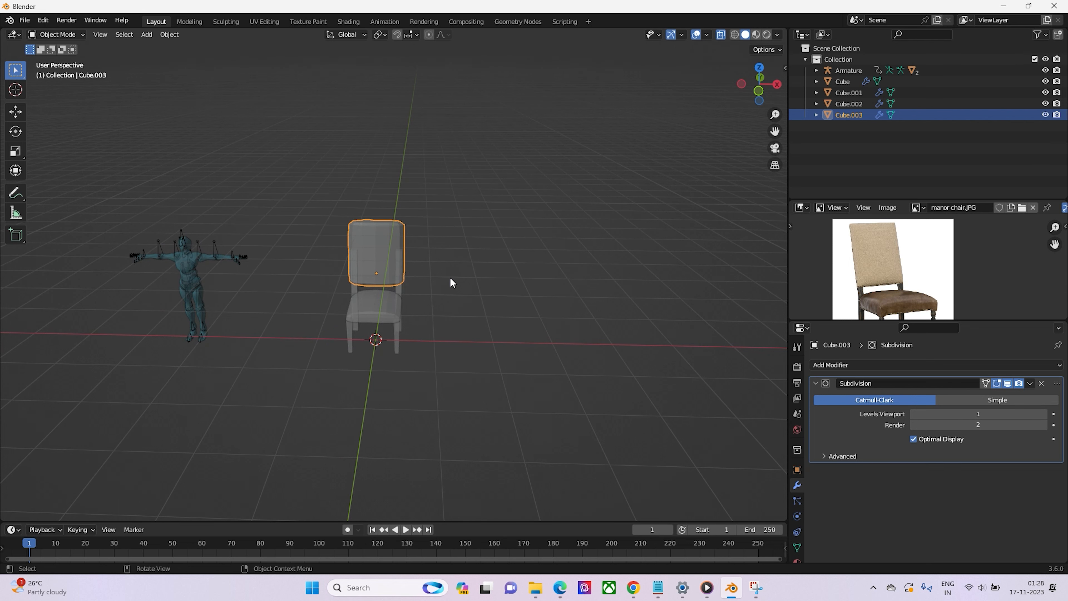
pyautogui.scroll(5, 367, 265)
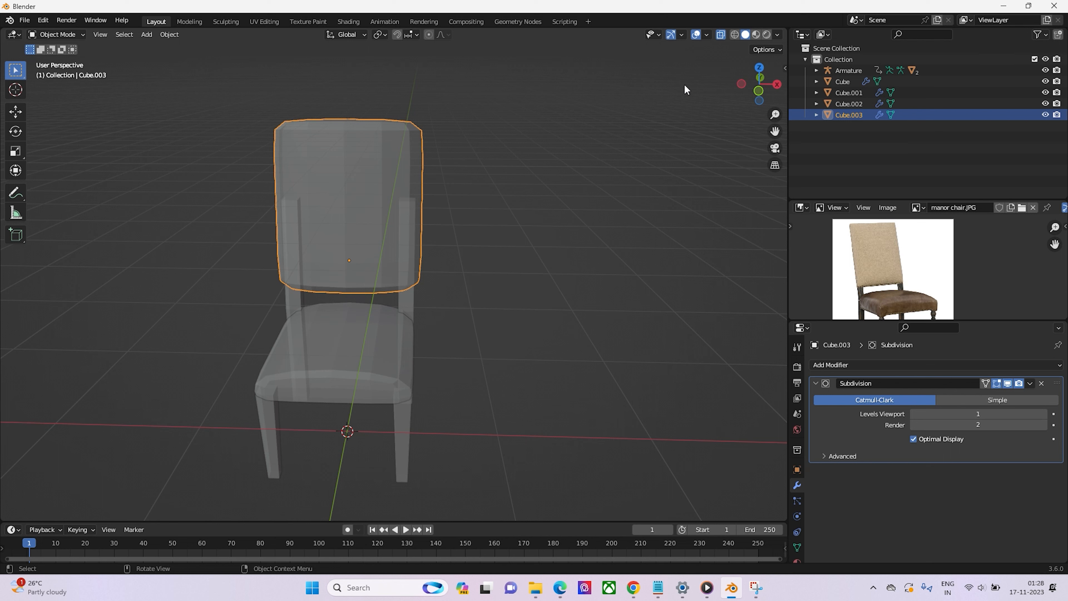
pyautogui.click(720, 35)
# Examine the chair's seat and backrest from several angles against the manor chair reference and the character
pyautogui.scroll(-4, 627, 91)
pyautogui.moveTo(626, 95); pyautogui.dragTo(569, 106, button='middle')
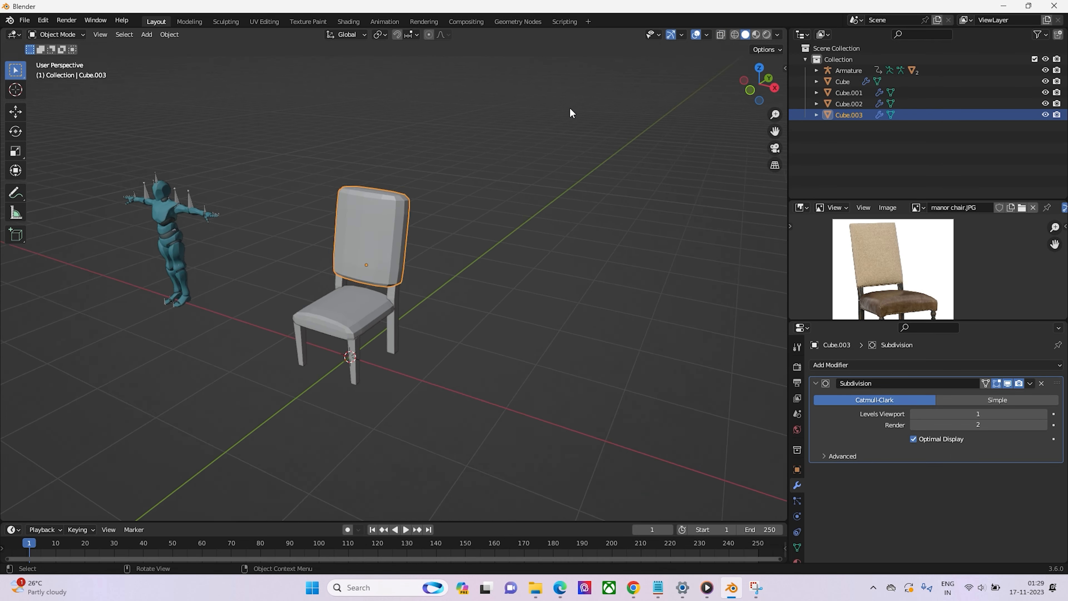
pyautogui.scroll(2, 530, 165)
pyautogui.moveTo(530, 165); pyautogui.dragTo(550, 184, button='middle')
pyautogui.scroll(2, 529, 186)
pyautogui.scroll(2, 527, 206)
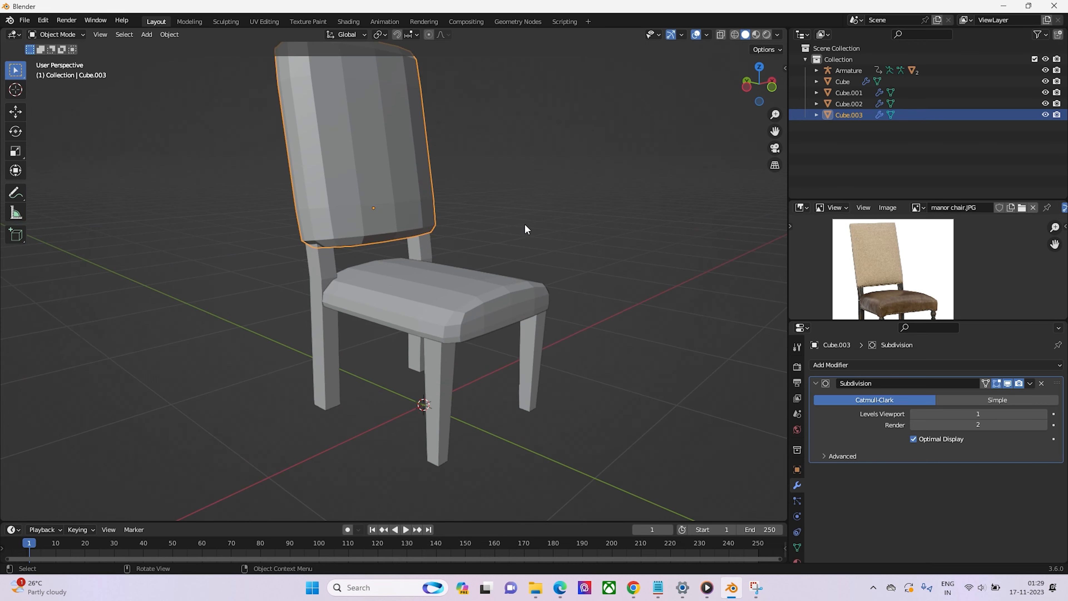
pyautogui.moveTo(524, 226); pyautogui.dragTo(459, 285, button='middle')
pyautogui.scroll(2, 462, 249)
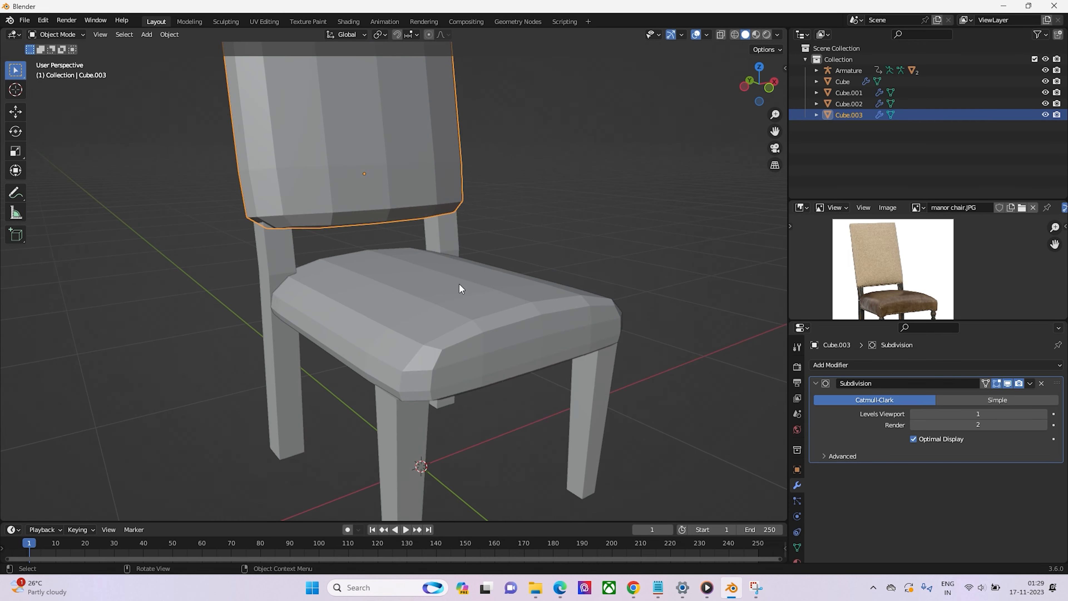
pyautogui.moveTo(821, 293); pyautogui.dragTo(800, 287, button='middle')
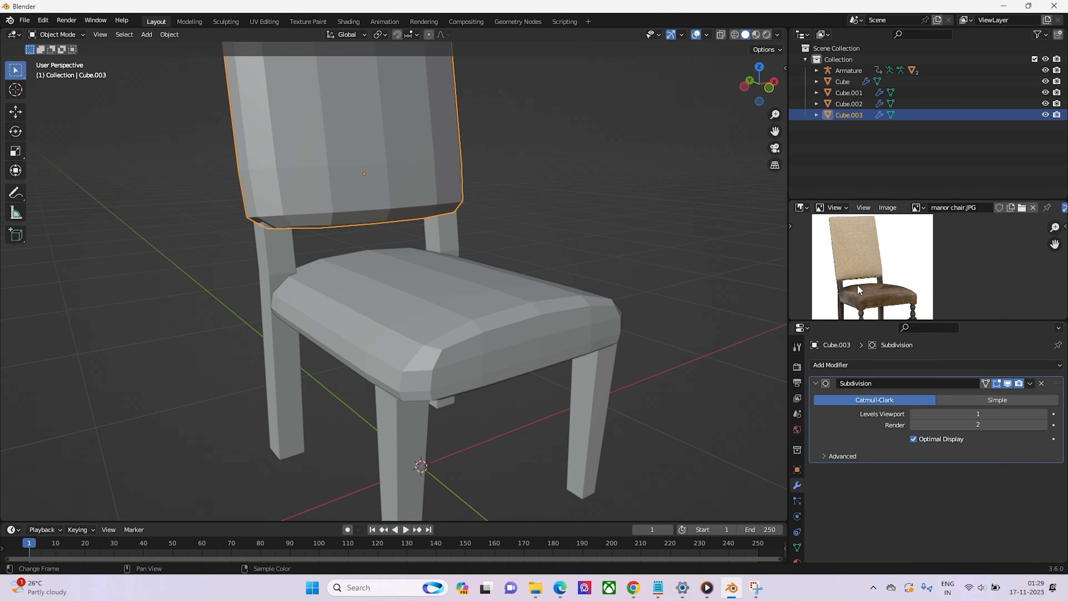
pyautogui.scroll(-3, 479, 244)
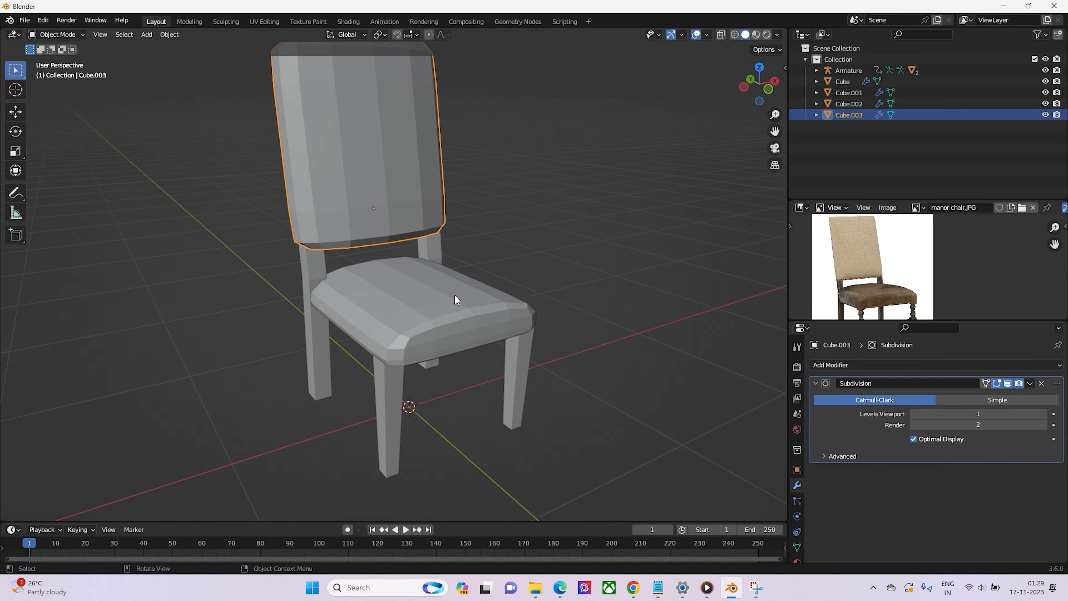
# Apply Shade Smooth to the seat cushion
pyautogui.click(398, 291)
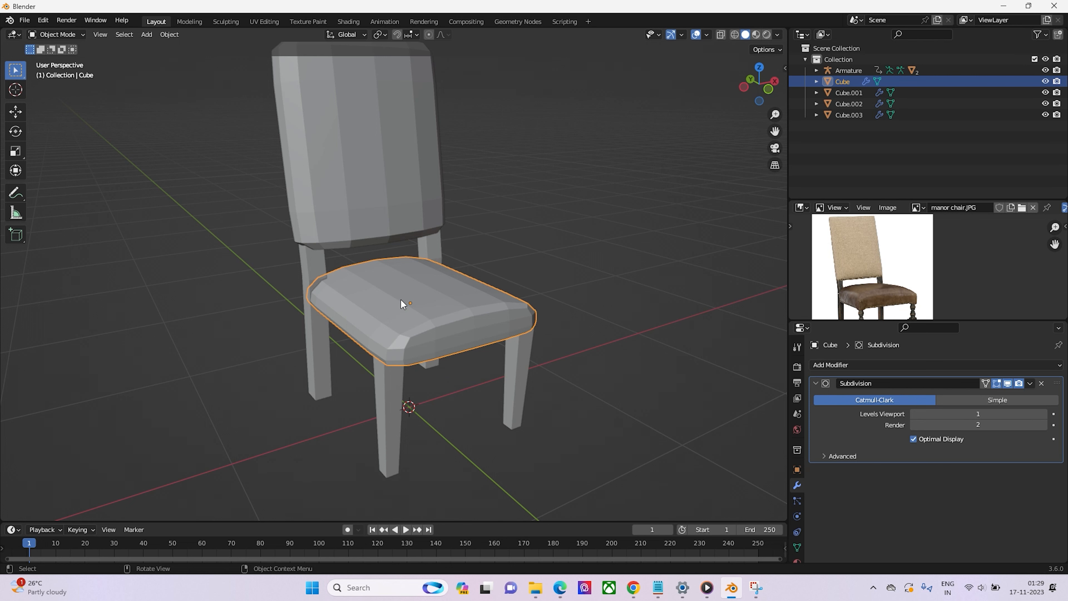
pyautogui.rightClick(401, 304)
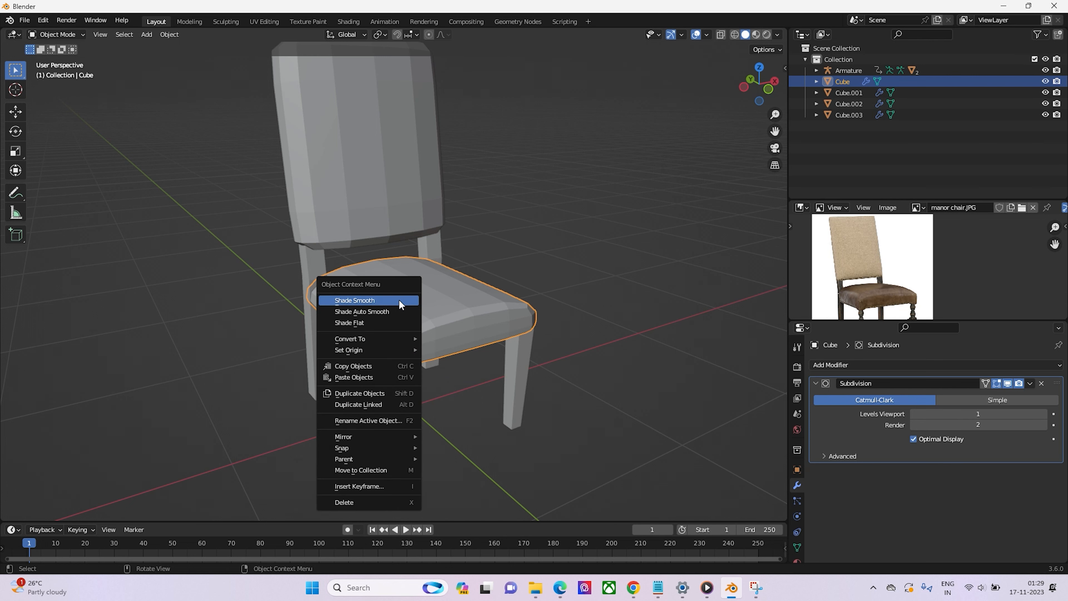
pyautogui.click(400, 301)
pyautogui.moveTo(450, 319); pyautogui.dragTo(405, 322, button='middle')
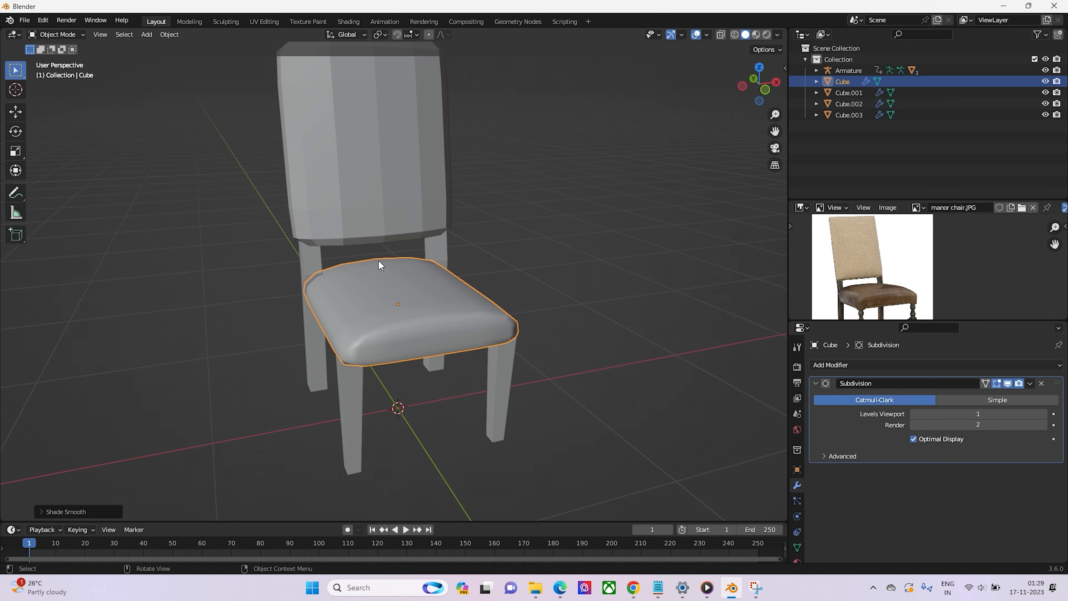
pyautogui.moveTo(382, 263); pyautogui.dragTo(416, 268, button='middle')
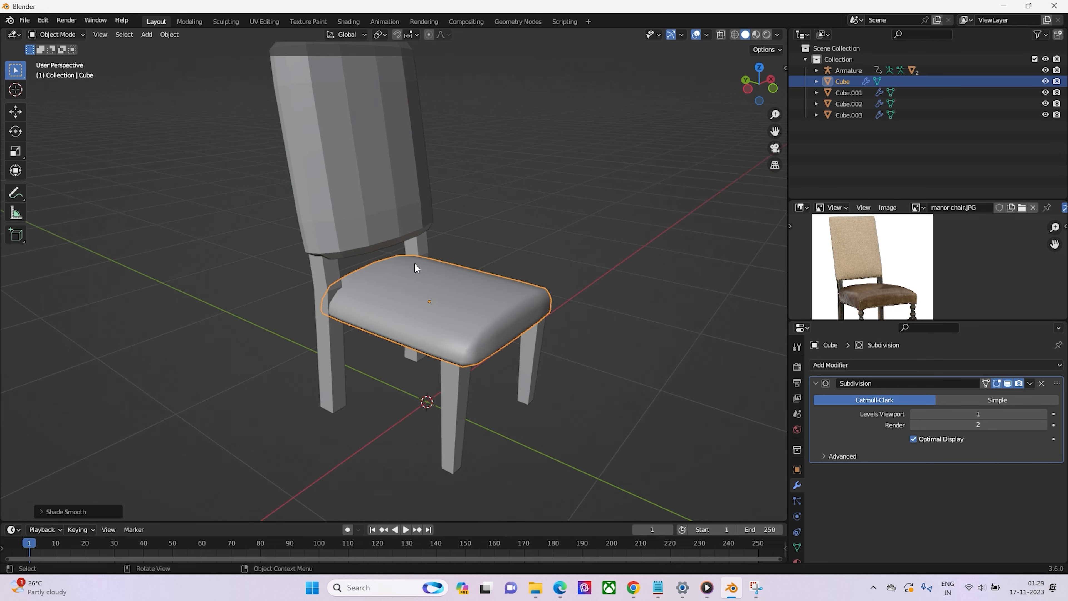
# Apply Shade Smooth to the backrest and compare the chair with the legs and stretchers in the manor chair reference
pyautogui.click(377, 192)
pyautogui.rightClick(376, 192)
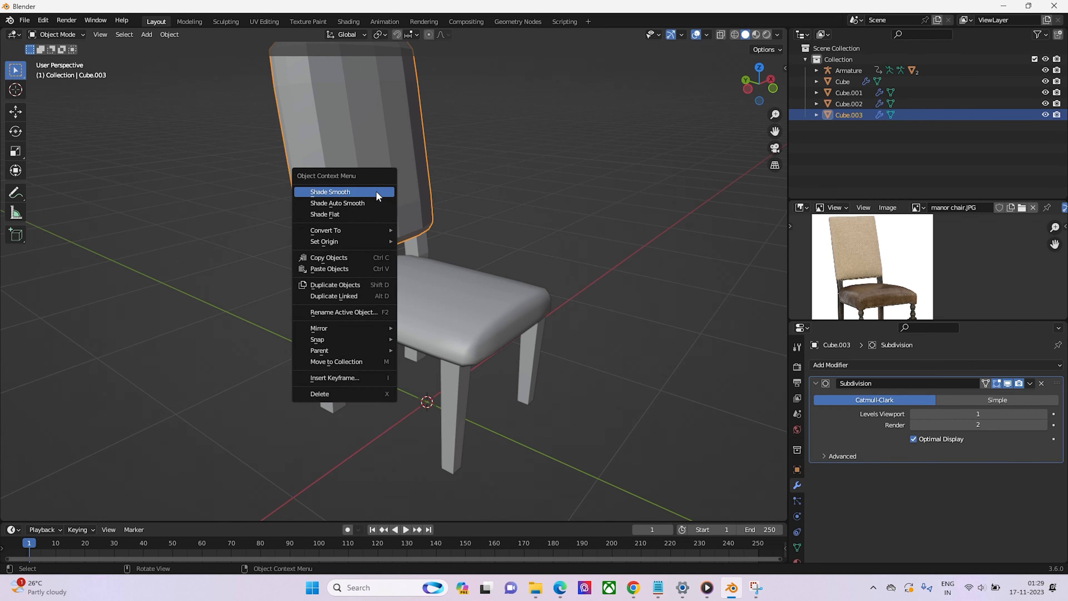
pyautogui.click(377, 195)
pyautogui.moveTo(377, 194); pyautogui.dragTo(404, 227, button='middle')
pyautogui.scroll(2, 820, 262)
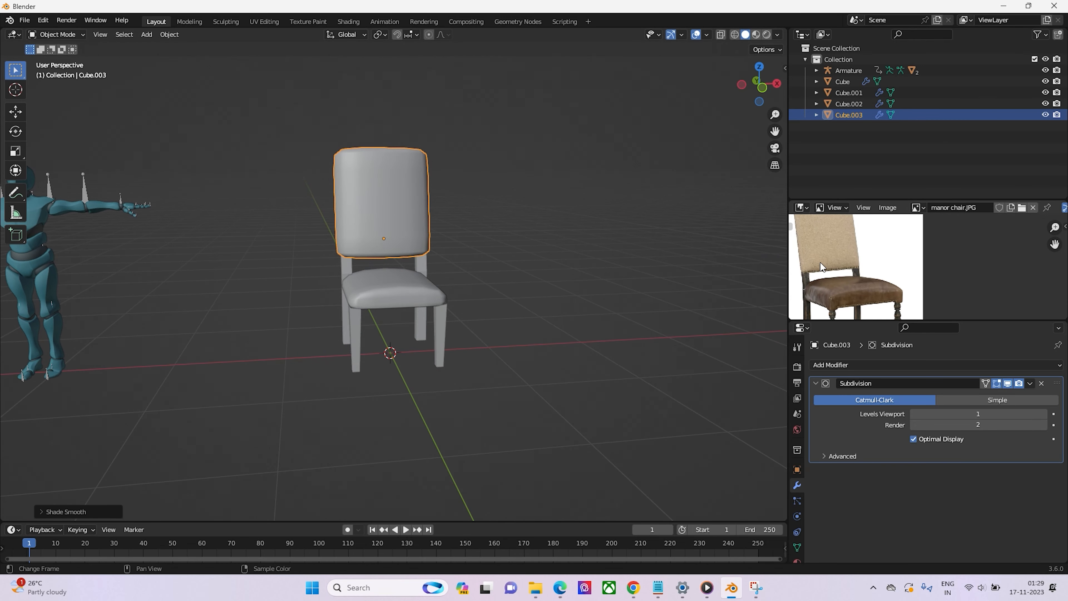
pyautogui.moveTo(831, 287); pyautogui.dragTo(898, 248, button='middle')
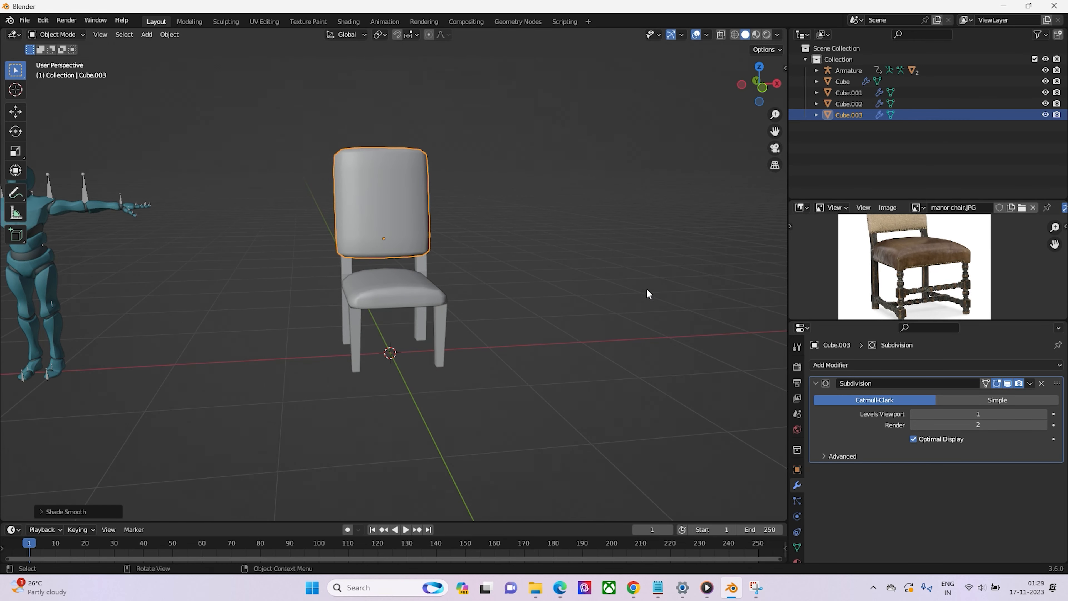
pyautogui.moveTo(647, 293); pyautogui.dragTo(613, 250, button='middle')
pyautogui.scroll(2, 555, 274)
pyautogui.moveTo(555, 277); pyautogui.dragTo(591, 288, button='middle')
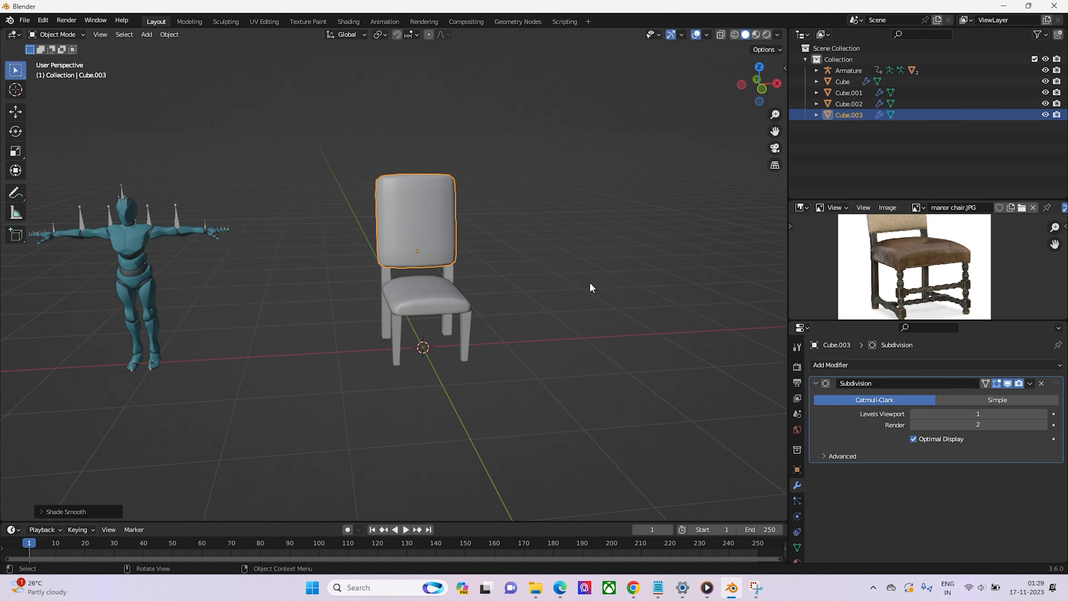